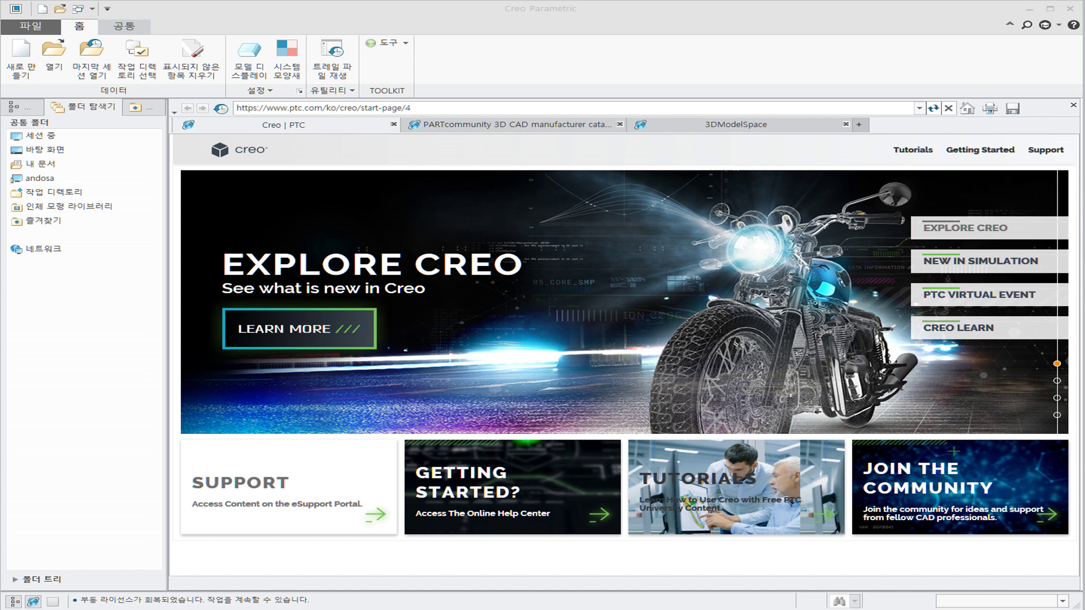
Set the working directory to the desktop folder whose name begins with Creo_Ext.
{"action": "left_click", "coordinate": [28, 26]}
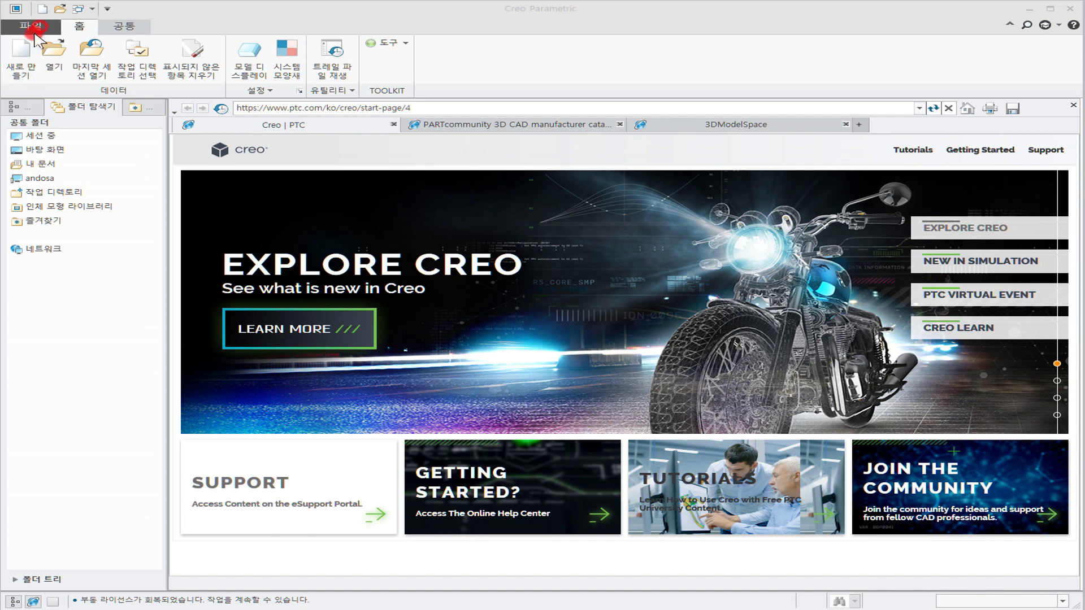
{"action": "left_click", "coordinate": [76, 246]}
{"action": "left_click", "coordinate": [226, 251]}
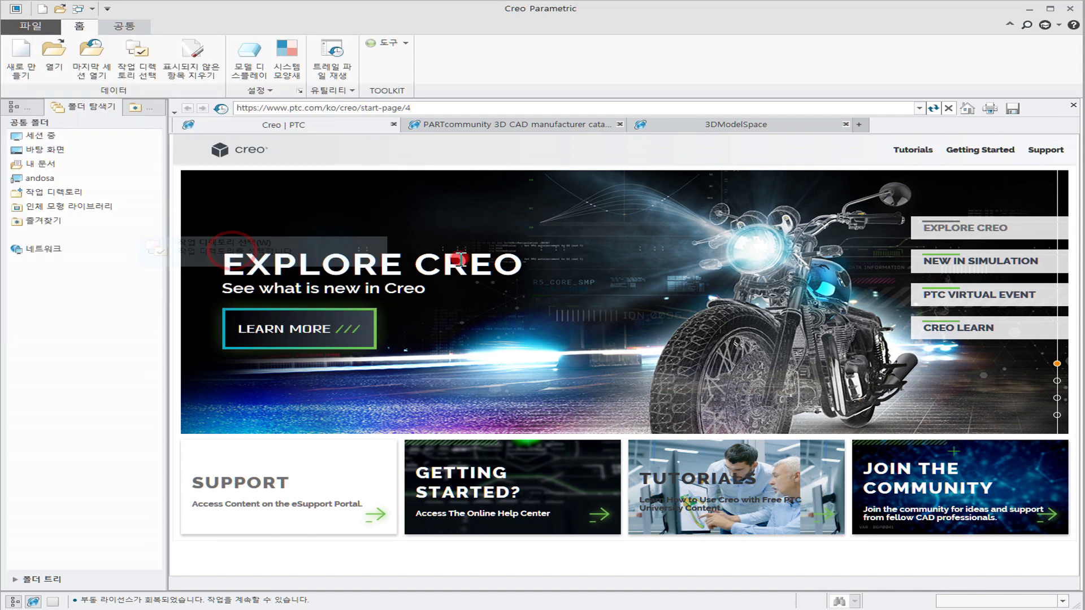
{"action": "left_click_drag", "start_coordinate": [225, 181], "coordinate": [435, 165]}
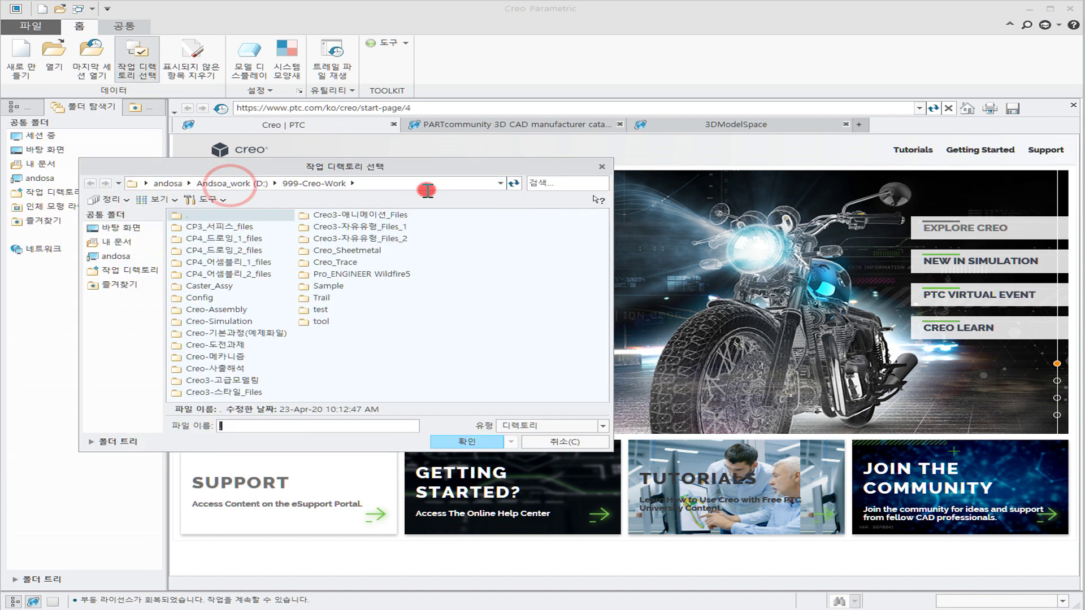
{"action": "left_click", "coordinate": [136, 226]}
{"action": "left_click", "coordinate": [234, 263]}
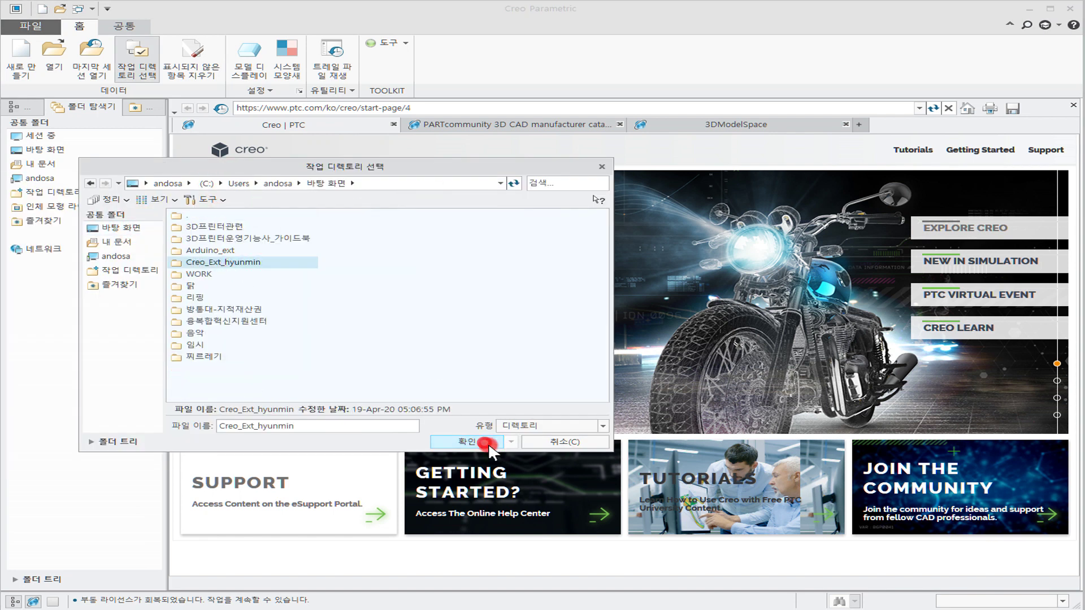
{"action": "left_click", "coordinate": [475, 442]}
Import config.pro from the working directory into the configuration editor of the program options.
{"action": "left_click", "coordinate": [52, 27]}
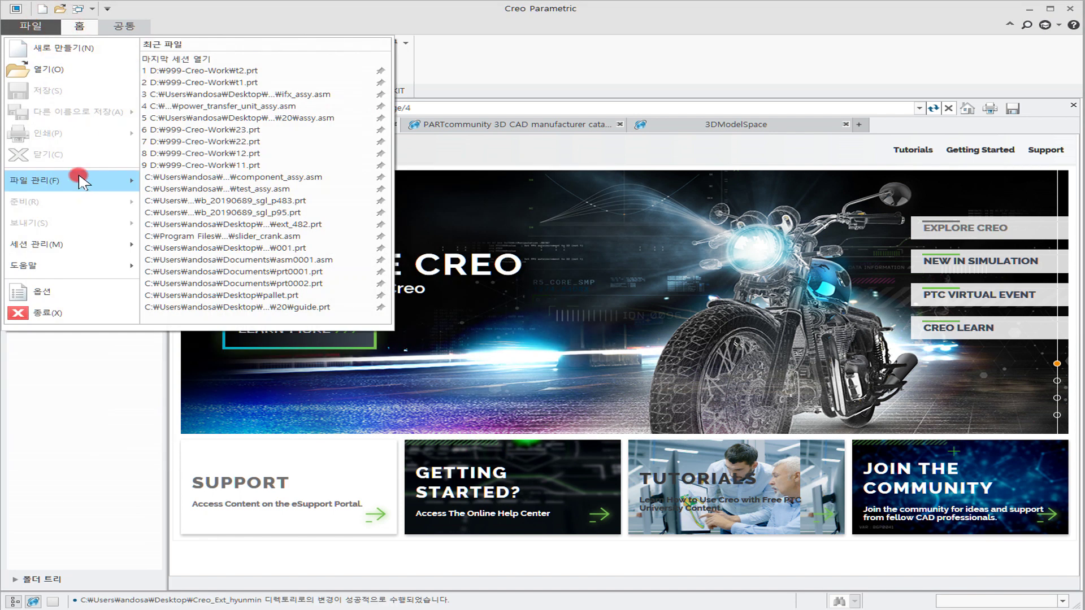
{"action": "left_click", "coordinate": [81, 297]}
{"action": "left_click", "coordinate": [232, 341]}
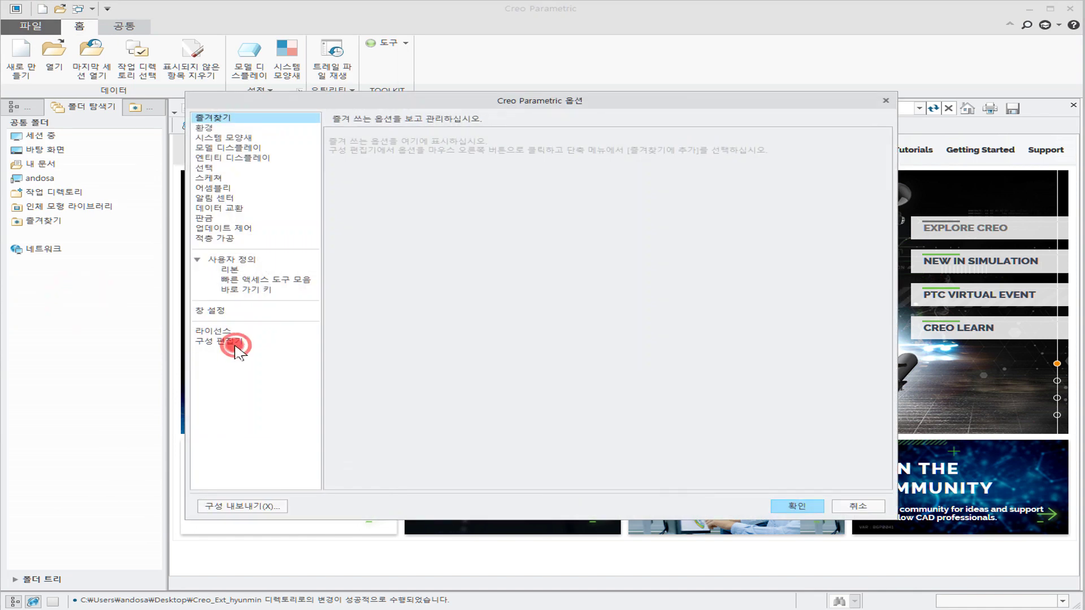
{"action": "scroll", "coordinate": [565, 385], "scroll_direction": "down", "scroll_amount": 5}
{"action": "scroll", "coordinate": [588, 391], "scroll_direction": "down", "scroll_amount": 8}
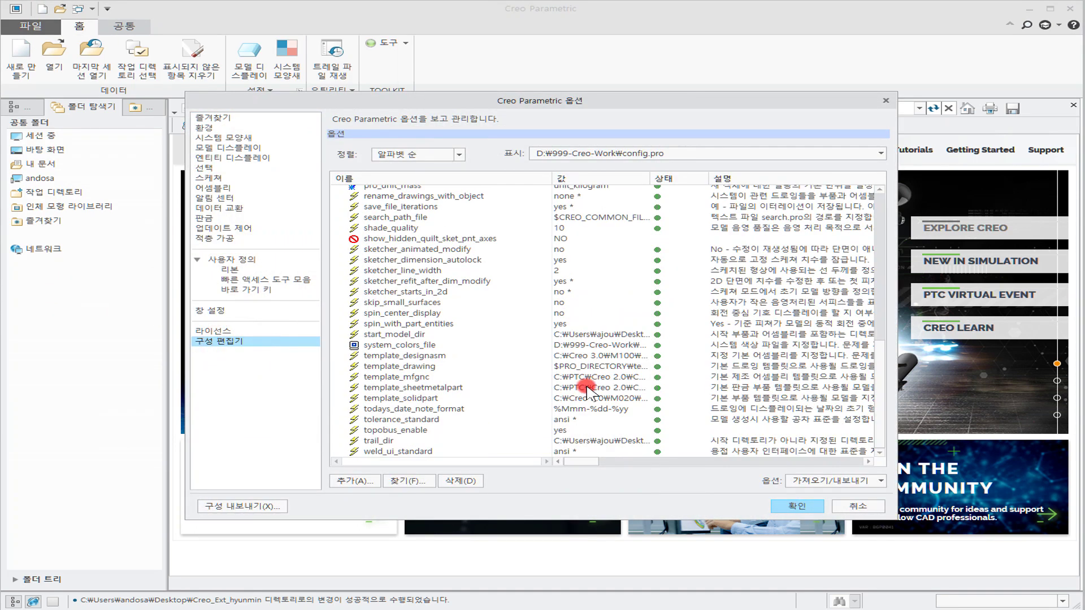
{"action": "left_click", "coordinate": [821, 481]}
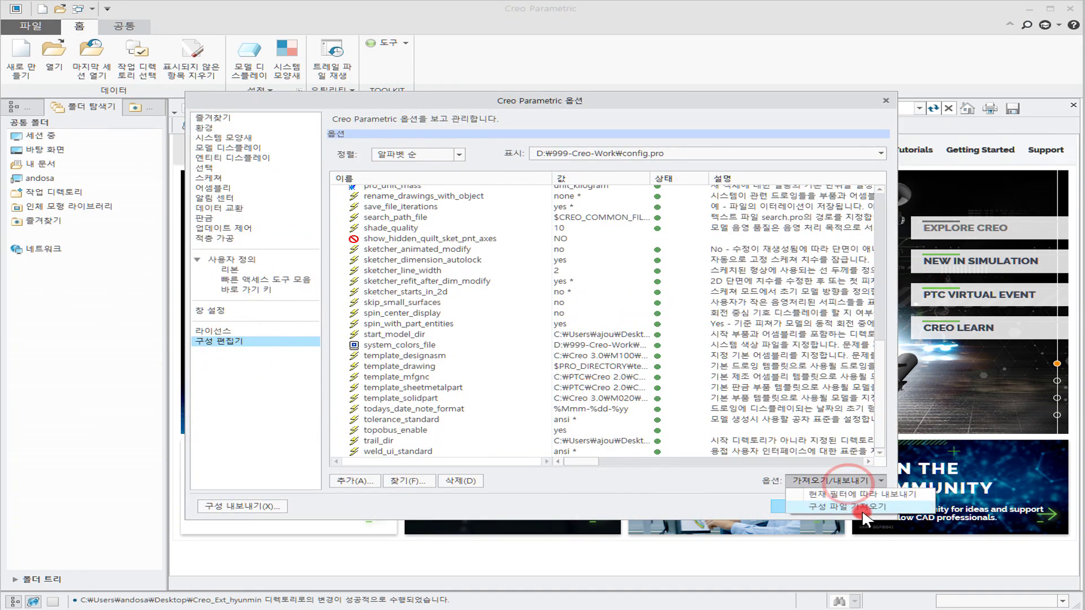
{"action": "left_click", "coordinate": [859, 507]}
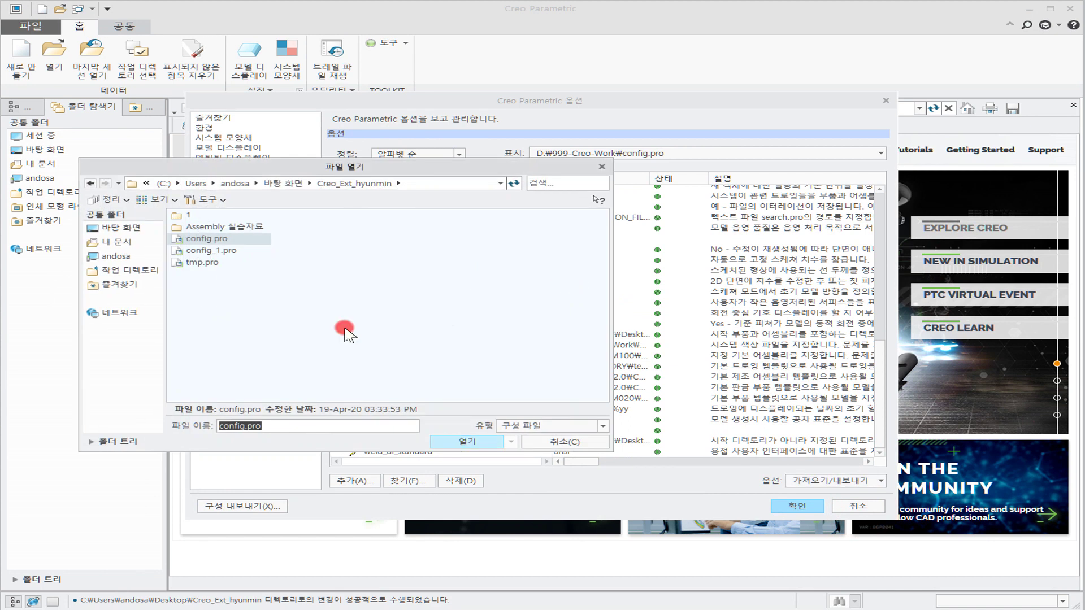
{"action": "double_click", "coordinate": [217, 227]}
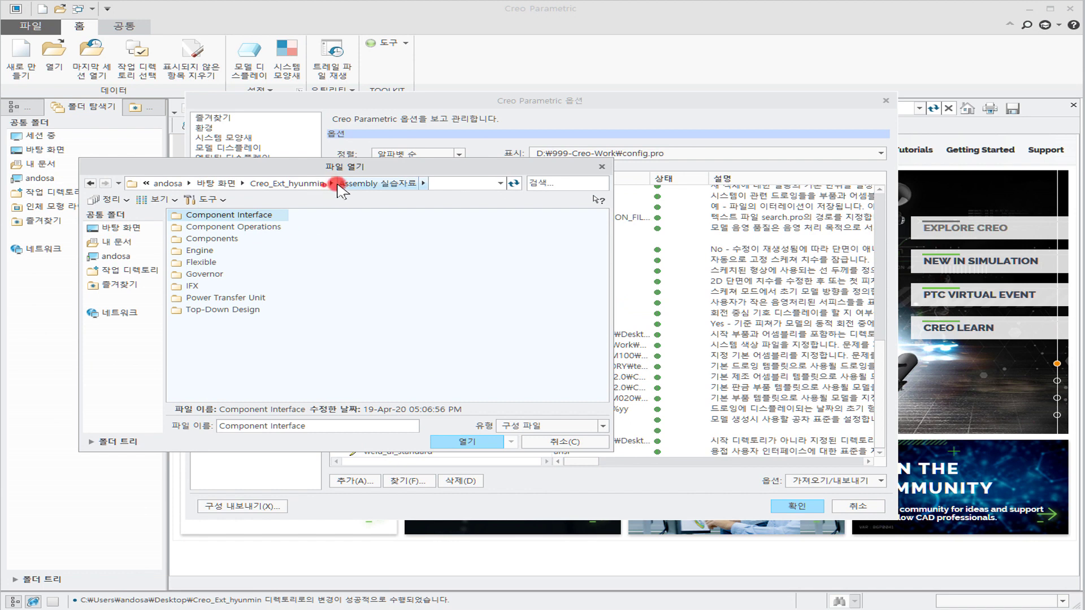
{"action": "left_click", "coordinate": [321, 183]}
{"action": "left_click", "coordinate": [467, 436]}
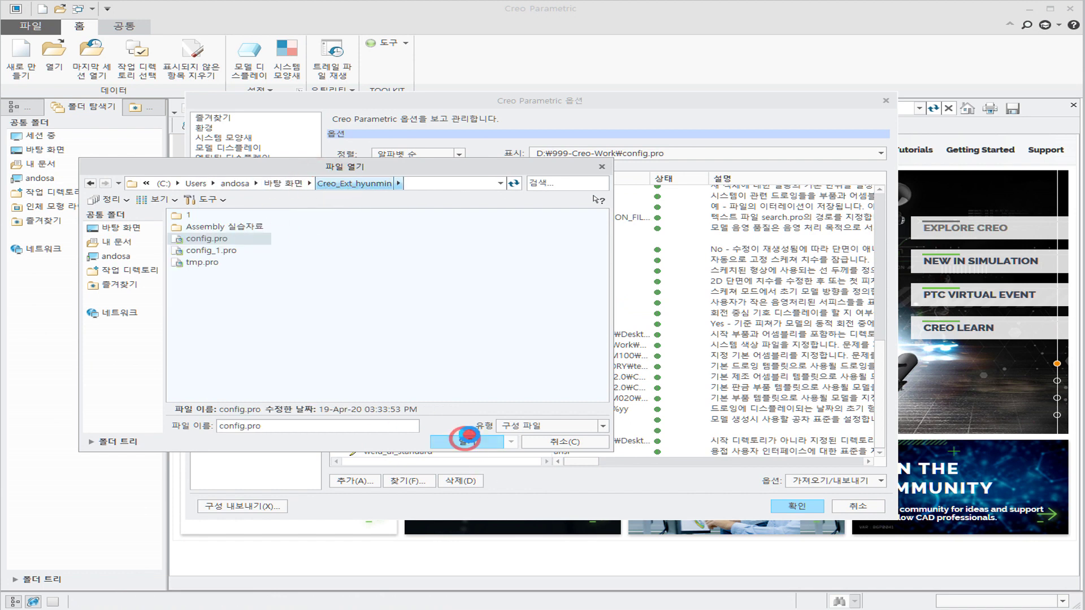
Apply the imported configuration options and close the options dialog.
{"action": "left_click", "coordinate": [792, 505]}
{"action": "left_click", "coordinate": [185, 363]}
{"action": "left_click", "coordinate": [84, 363]}
{"action": "left_click", "coordinate": [479, 443]}
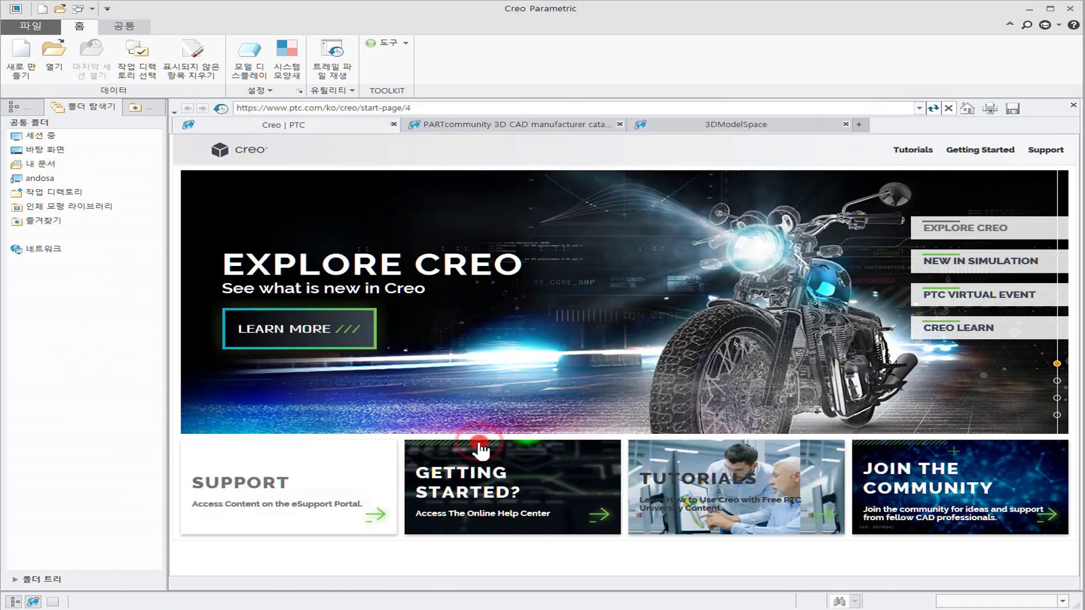
Create a new solid part named prt0001 with the default template.
{"action": "left_click", "coordinate": [21, 57]}
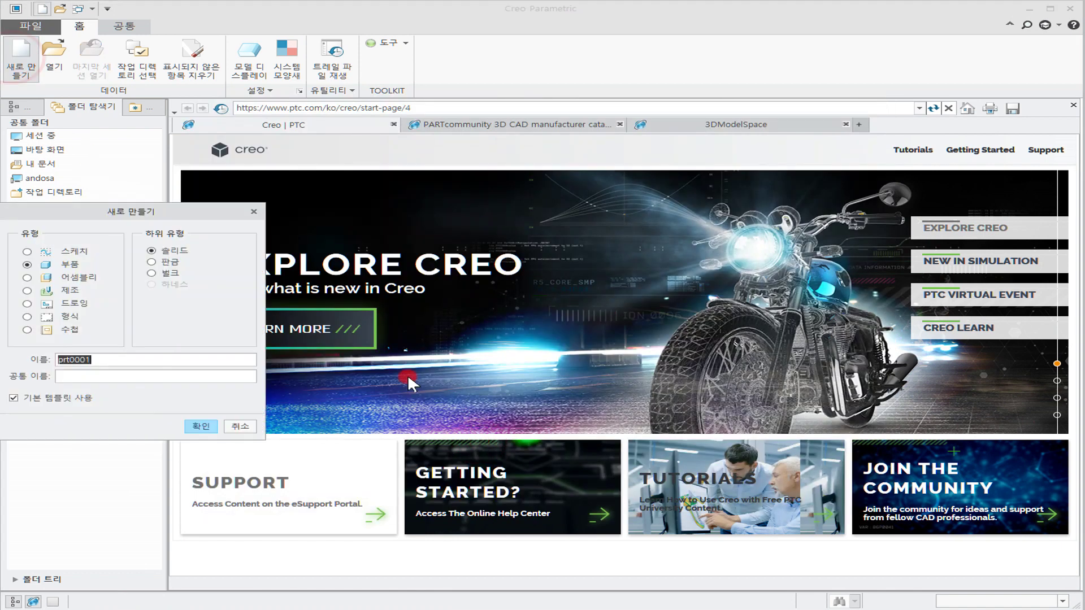
{"action": "left_click", "coordinate": [195, 425]}
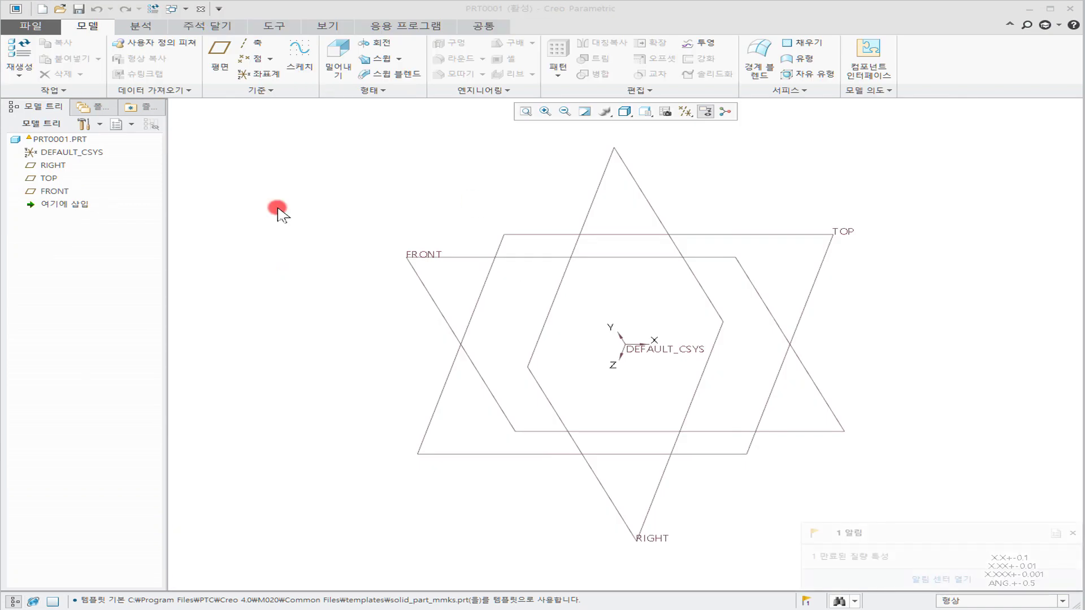
{"action": "left_click", "coordinate": [366, 450]}
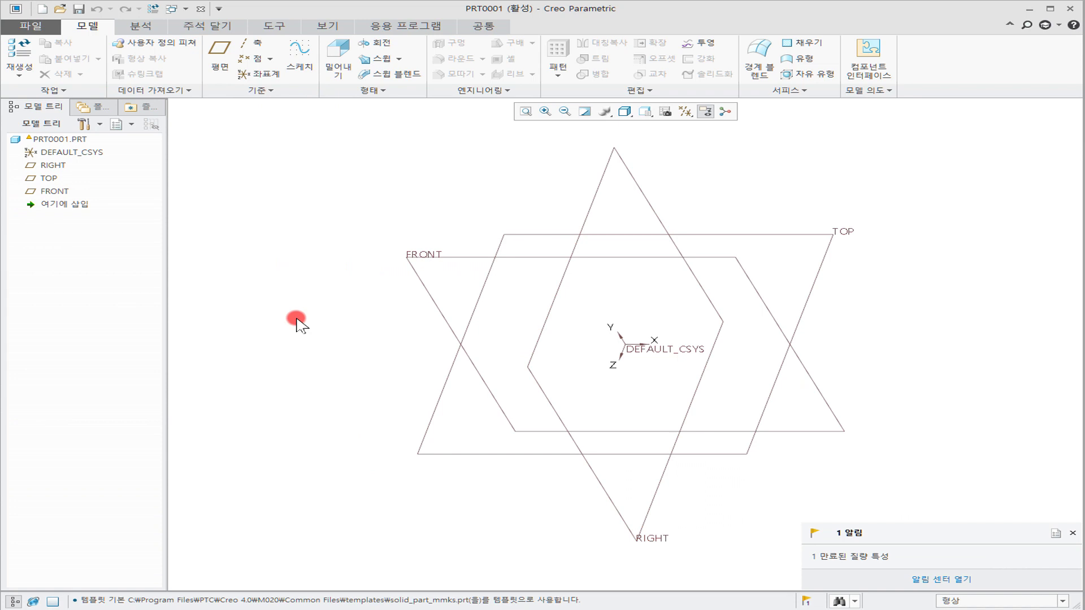
Sketch an S-shaped spline through four points on the TOP plane across the RIGHT plane, and finish the sketch.
{"action": "left_click", "coordinate": [301, 59]}
{"action": "left_click", "coordinate": [790, 233]}
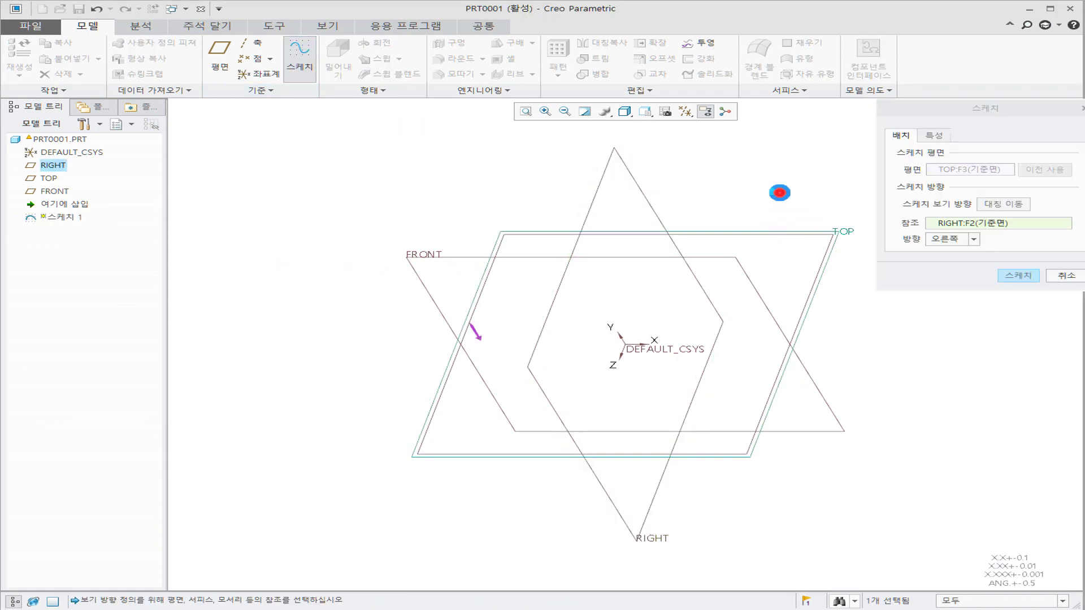
{"action": "middle_click", "coordinate": [780, 192]}
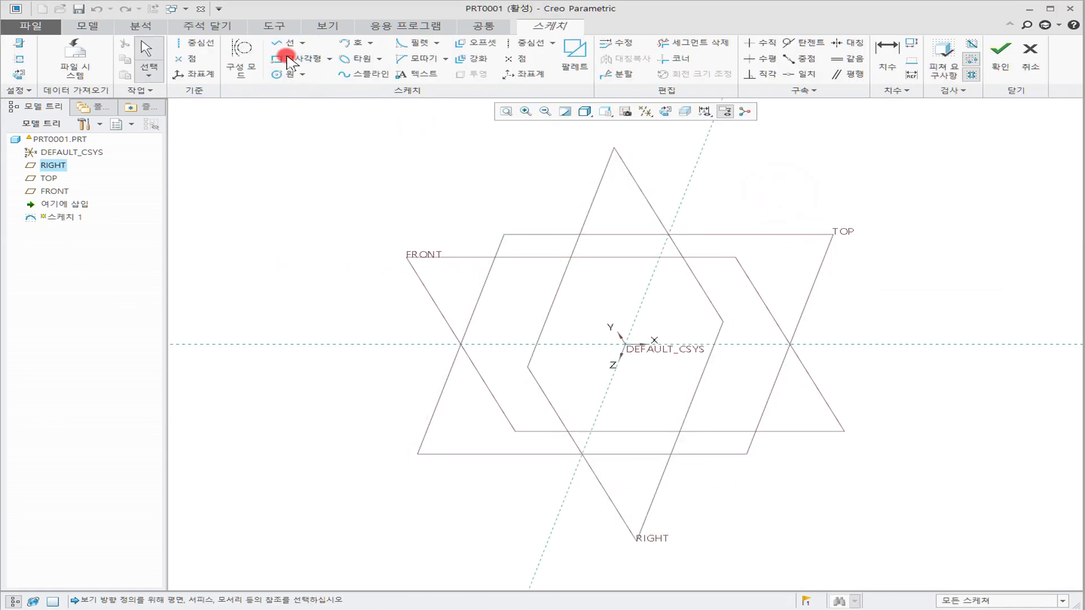
{"action": "left_click", "coordinate": [359, 74]}
{"action": "left_click", "coordinate": [453, 344]}
{"action": "left_click", "coordinate": [594, 324]}
{"action": "left_click", "coordinate": [676, 384]}
{"action": "left_click", "coordinate": [909, 386]}
{"action": "middle_click", "coordinate": [909, 356]}
{"action": "left_click", "coordinate": [1000, 57]}
{"action": "left_click", "coordinate": [934, 199]}
{"action": "middle_click_drag", "start_coordinate": [682, 263], "coordinate": [690, 297]}
{"action": "left_click", "coordinate": [305, 161]}
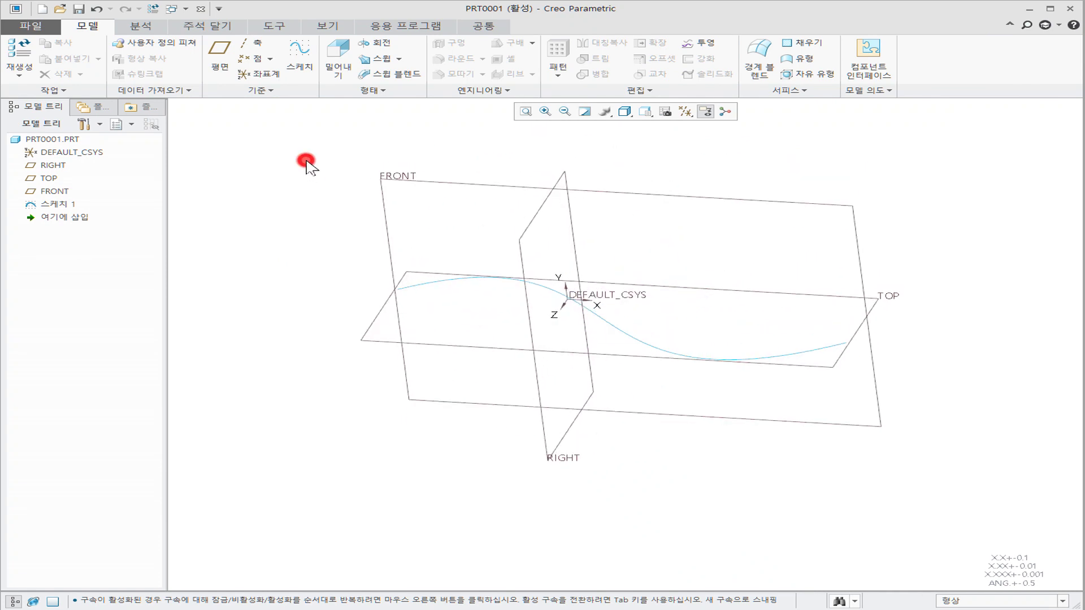
{"action": "left_click", "coordinate": [400, 60]}
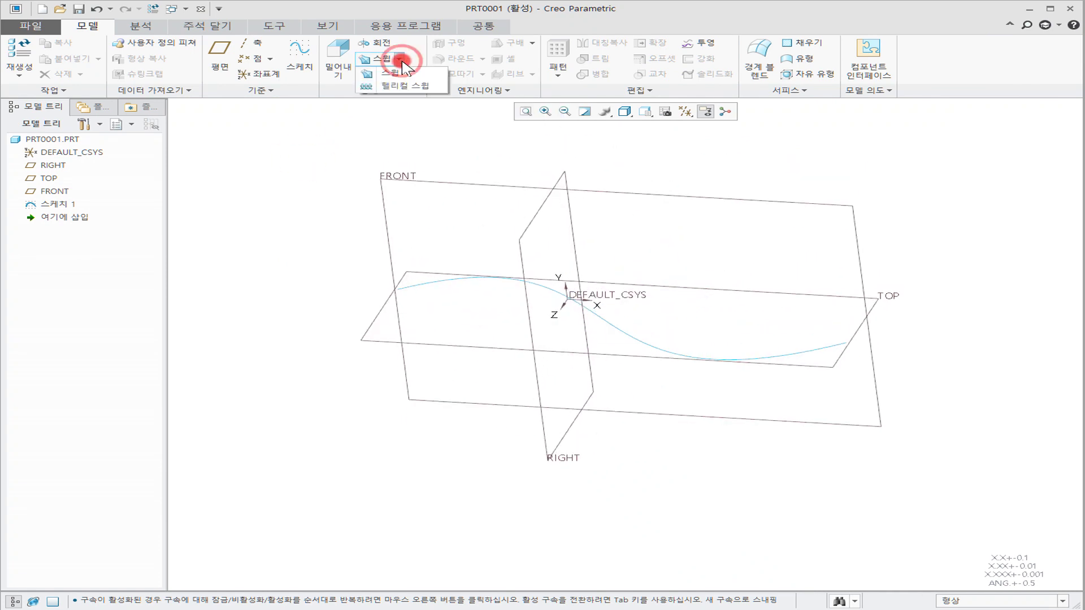
{"action": "left_click", "coordinate": [405, 73]}
{"action": "left_click", "coordinate": [439, 145]}
{"action": "scroll", "coordinate": [656, 390], "scroll_direction": "up", "scroll_amount": 1}
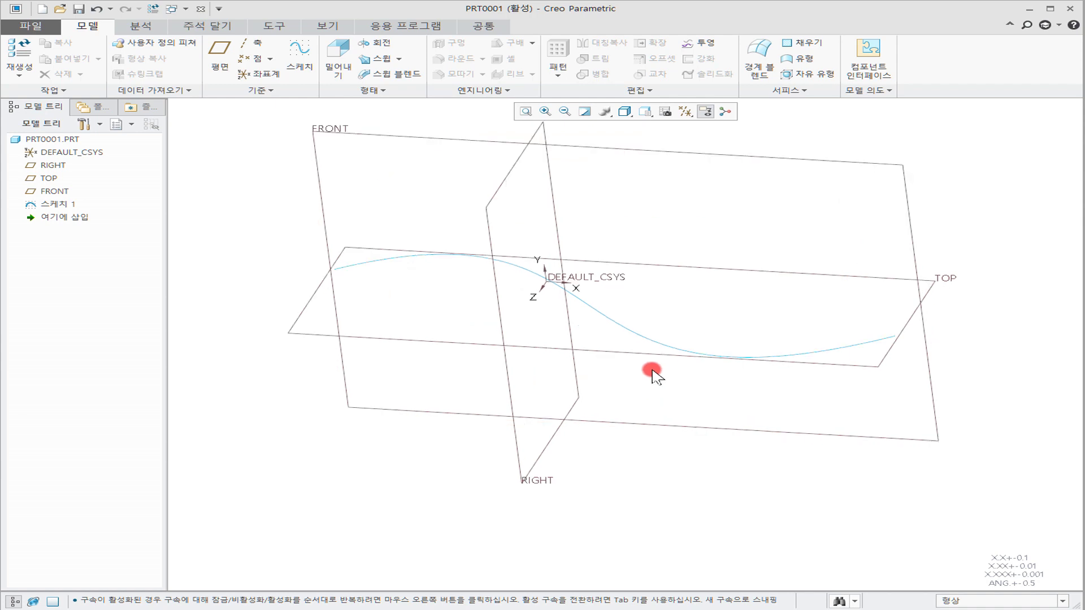
{"action": "scroll", "coordinate": [645, 322], "scroll_direction": "up", "scroll_amount": 2}
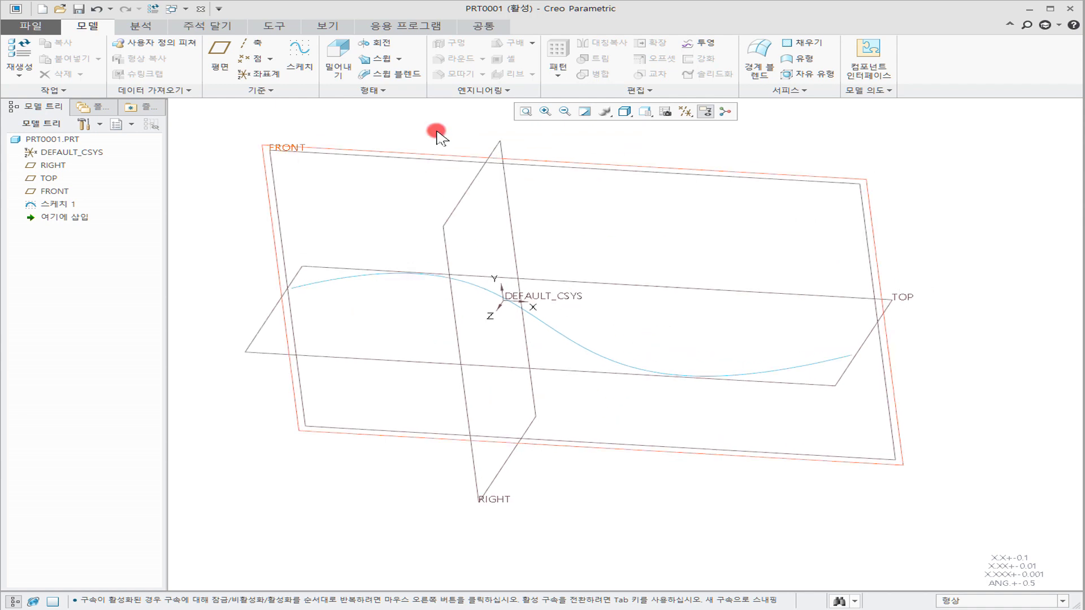
Start a Sweep and select the sketched spline as its origin trajectory.
{"action": "left_click", "coordinate": [372, 62]}
{"action": "left_click", "coordinate": [73, 90]}
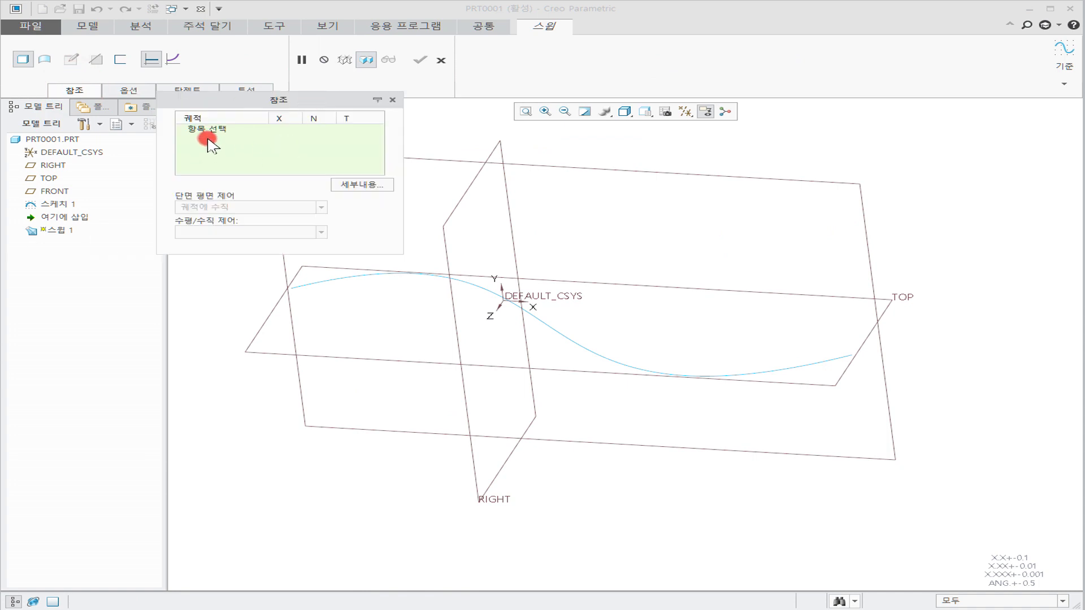
{"action": "left_click", "coordinate": [210, 129]}
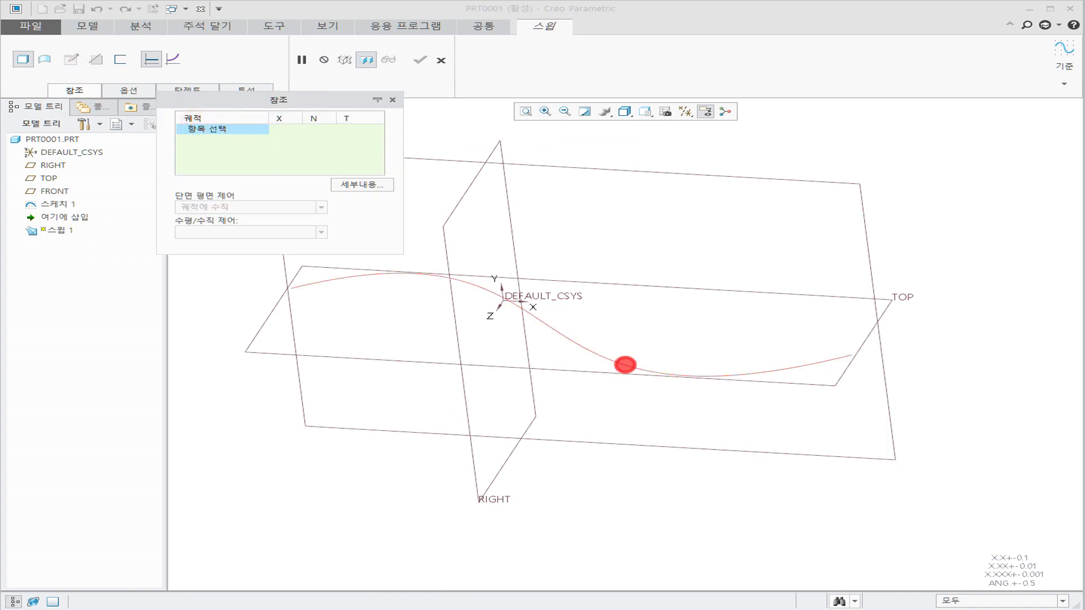
{"action": "left_click", "coordinate": [626, 368]}
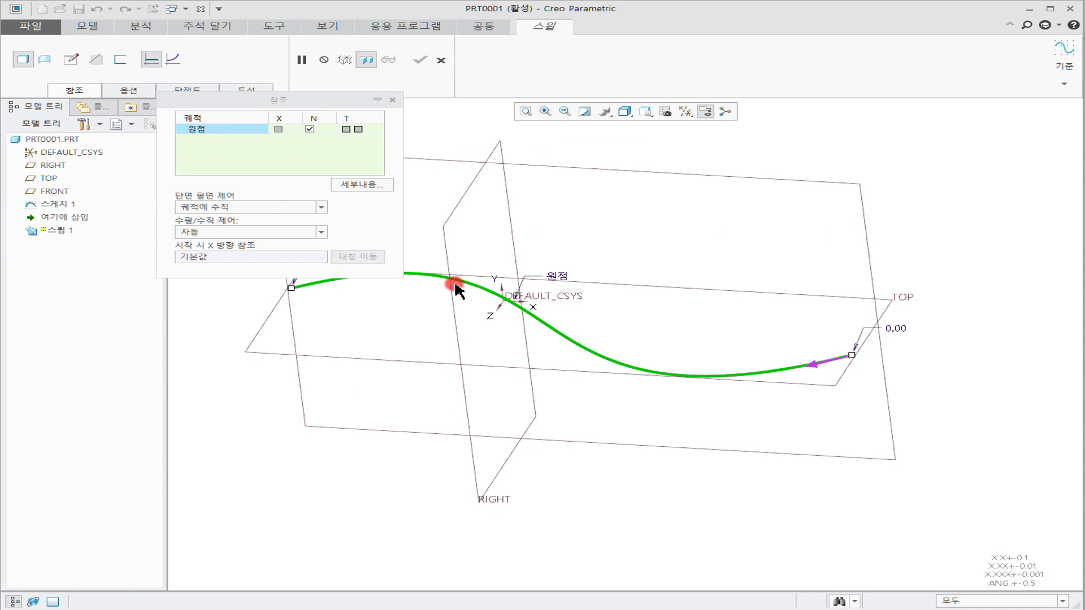
{"action": "left_click_drag", "start_coordinate": [322, 99], "coordinate": [787, 87]}
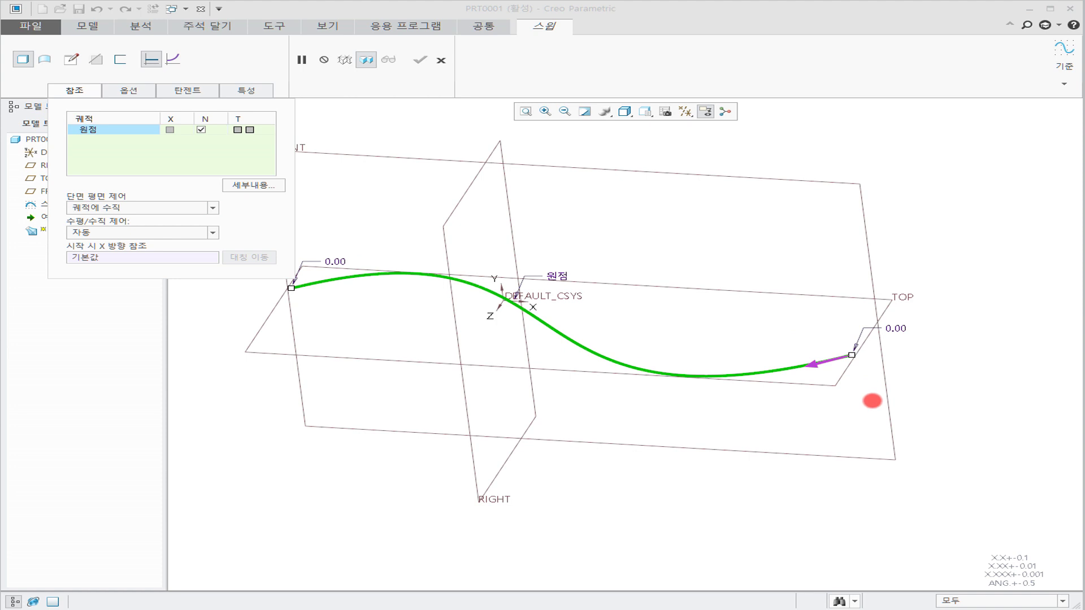
Try constant normal direction (상수 수직 방향) as the sweep's section plane control, and return it to normal to trajectory (궤적에 수직).
{"action": "left_click", "coordinate": [212, 209]}
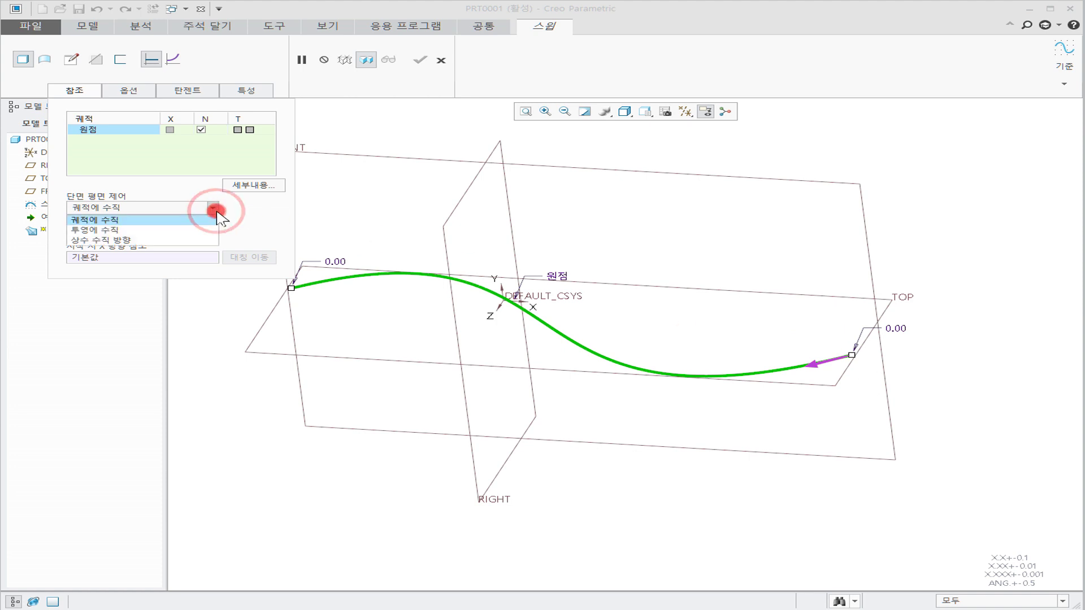
{"action": "left_click", "coordinate": [198, 240]}
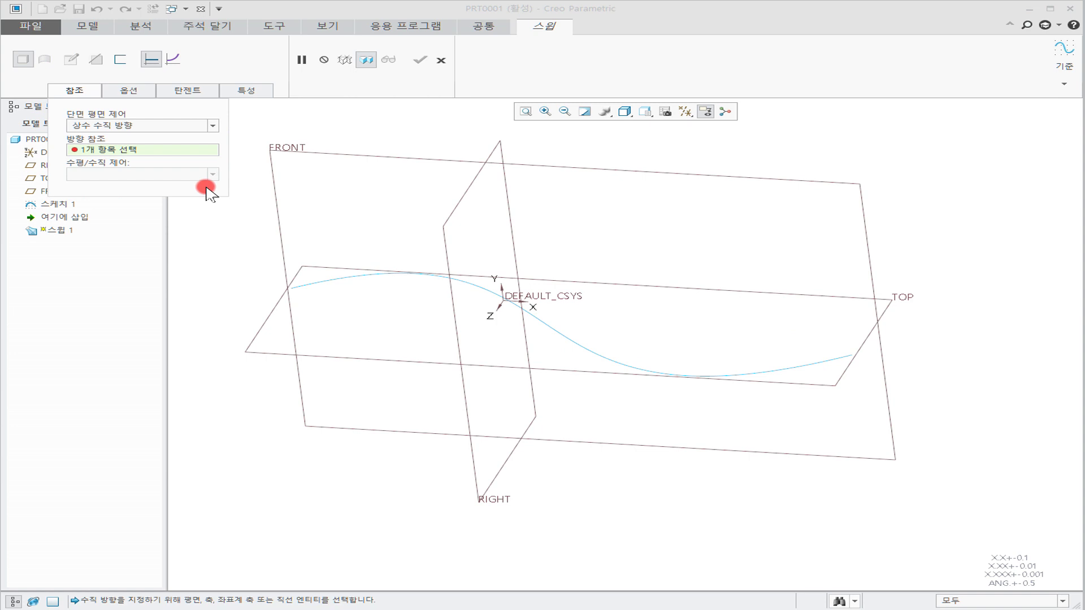
{"action": "left_click", "coordinate": [212, 125]}
{"action": "left_click", "coordinate": [206, 138]}
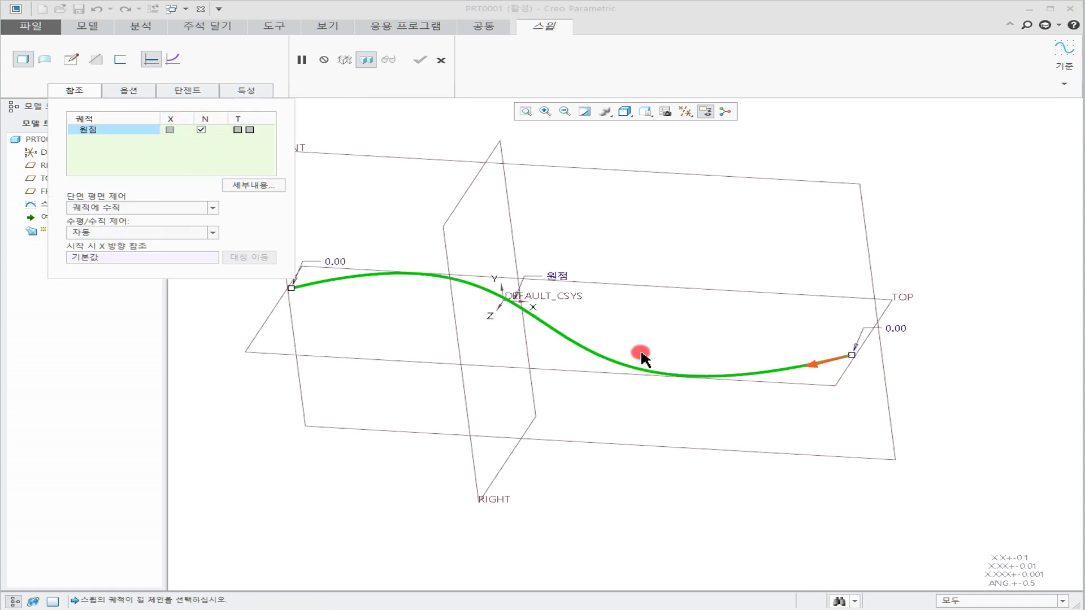
Open the sweep's section sketch and orient the sketch plane parallel to the screen.
{"action": "mouse_move", "coordinate": [867, 388]}
{"action": "middle_mouse_down"}
{"action": "mouse_move", "coordinate": [780, 388]}
{"action": "mouse_move", "coordinate": [741, 401]}
{"action": "mouse_move", "coordinate": [667, 370]}
{"action": "mouse_move", "coordinate": [788, 354]}
{"action": "mouse_move", "coordinate": [790, 366]}
{"action": "middle_mouse_up"}
{"action": "middle_click_drag", "start_coordinate": [628, 269], "coordinate": [857, 261]}
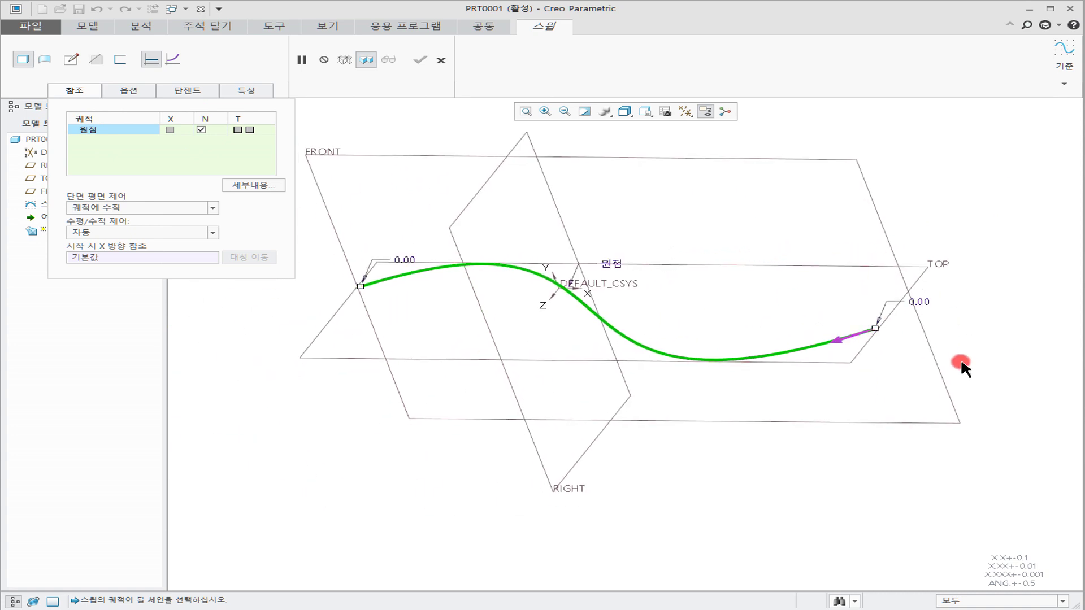
{"action": "left_click", "coordinate": [71, 60]}
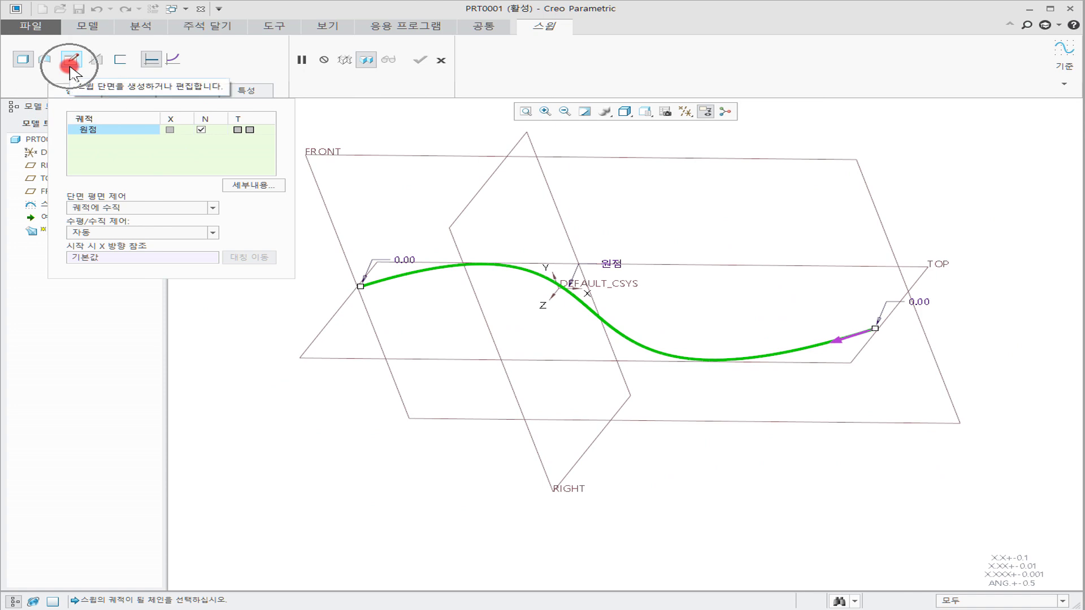
{"action": "left_click", "coordinate": [70, 60]}
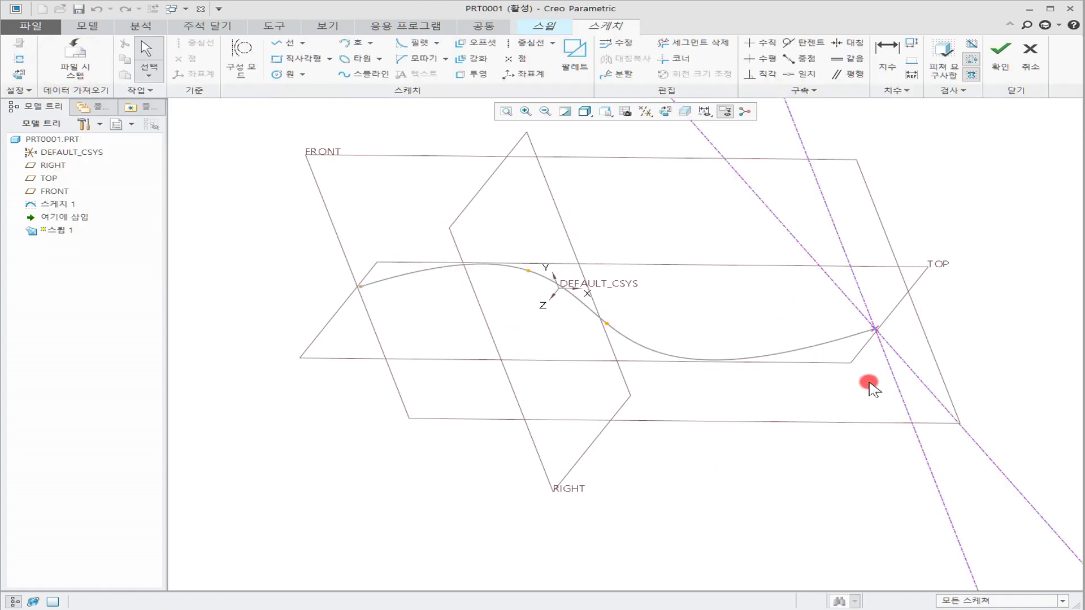
{"action": "middle_click_drag", "start_coordinate": [860, 392], "coordinate": [840, 395]}
{"action": "mouse_move", "coordinate": [809, 407]}
{"action": "middle_mouse_down"}
{"action": "mouse_move", "coordinate": [780, 419]}
{"action": "mouse_move", "coordinate": [507, 432]}
{"action": "middle_mouse_up"}
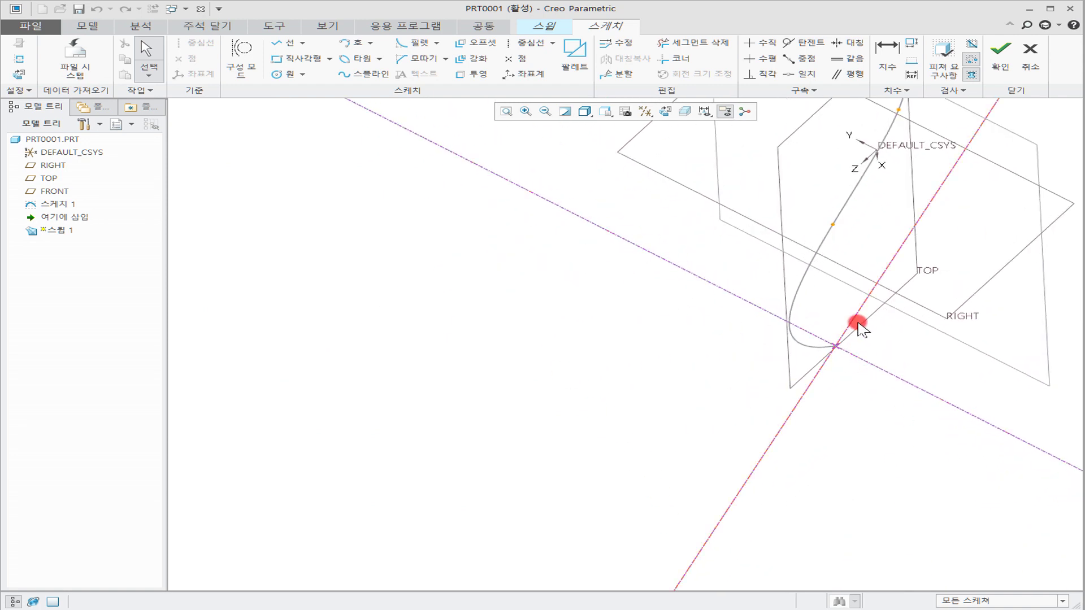
{"action": "left_click", "coordinate": [666, 112]}
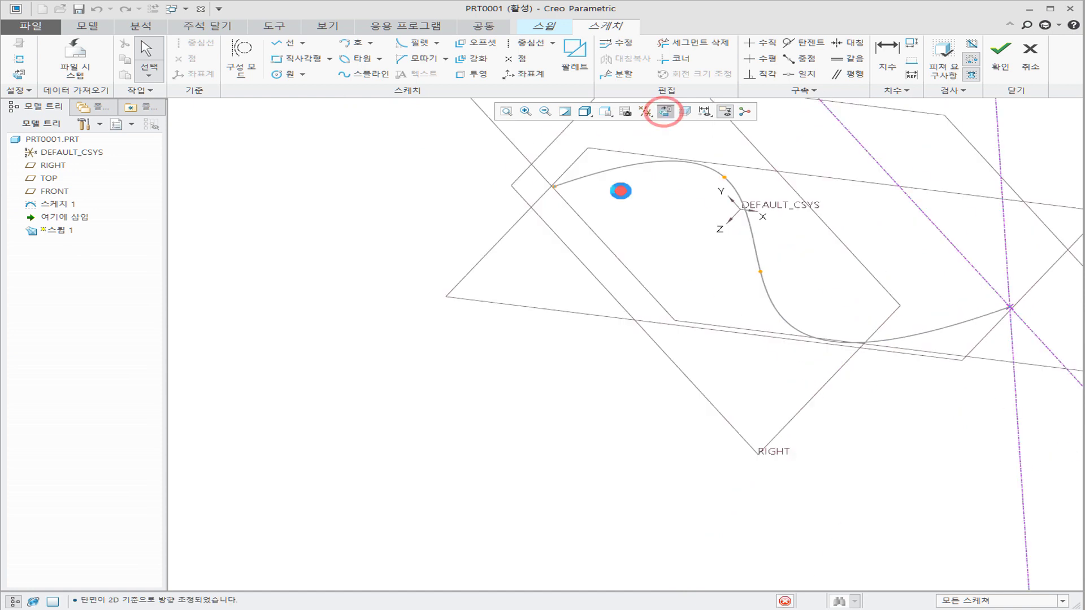
{"action": "mouse_move", "coordinate": [775, 401]}
{"action": "middle_mouse_down", "text": "shift"}
{"action": "mouse_move", "coordinate": [751, 392]}
{"action": "mouse_move", "coordinate": [499, 418]}
{"action": "middle_mouse_up", "text": "shift"}
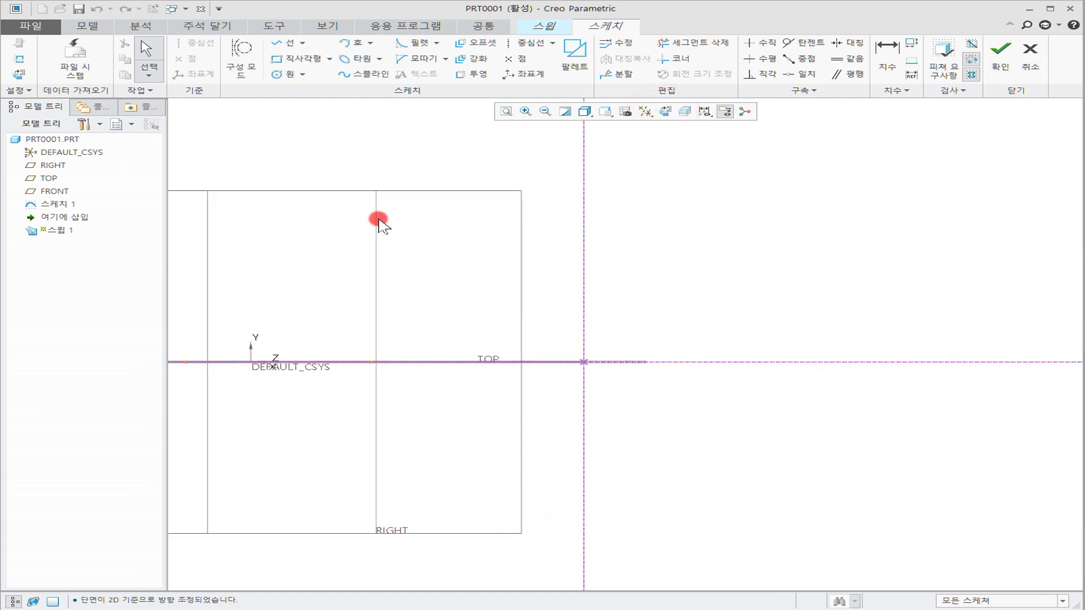
Sketch a small circle for the sweep section, centered on the trajectory's start point.
{"action": "left_click", "coordinate": [277, 74]}
{"action": "left_click", "coordinate": [583, 362]}
{"action": "left_click", "coordinate": [595, 377]}
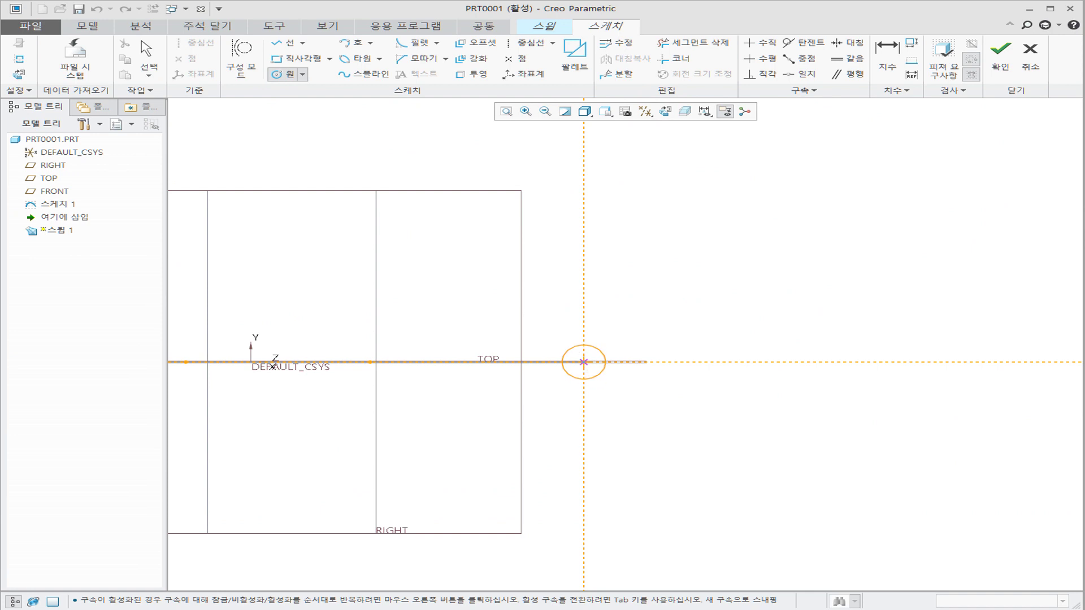
Accept the circular section sketch and complete the solid sweep along the spline.
{"action": "middle_click", "coordinate": [661, 395]}
{"action": "mouse_move", "coordinate": [661, 394]}
{"action": "middle_mouse_down"}
{"action": "mouse_move", "coordinate": [758, 441]}
{"action": "mouse_move", "coordinate": [850, 395]}
{"action": "mouse_move", "coordinate": [805, 417]}
{"action": "mouse_move", "coordinate": [726, 419]}
{"action": "middle_mouse_up"}
{"action": "scroll", "coordinate": [727, 419], "scroll_direction": "down", "scroll_amount": 4}
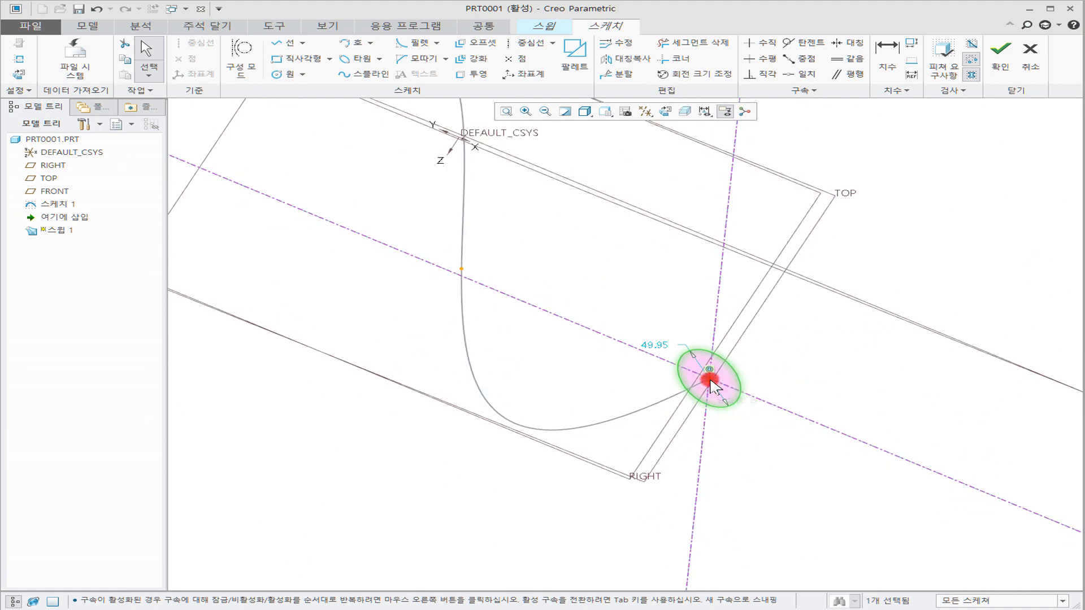
{"action": "scroll", "coordinate": [711, 385], "scroll_direction": "up", "scroll_amount": 4}
{"action": "middle_click_drag", "start_coordinate": [731, 404], "coordinate": [882, 340]}
{"action": "left_click", "coordinate": [999, 54]}
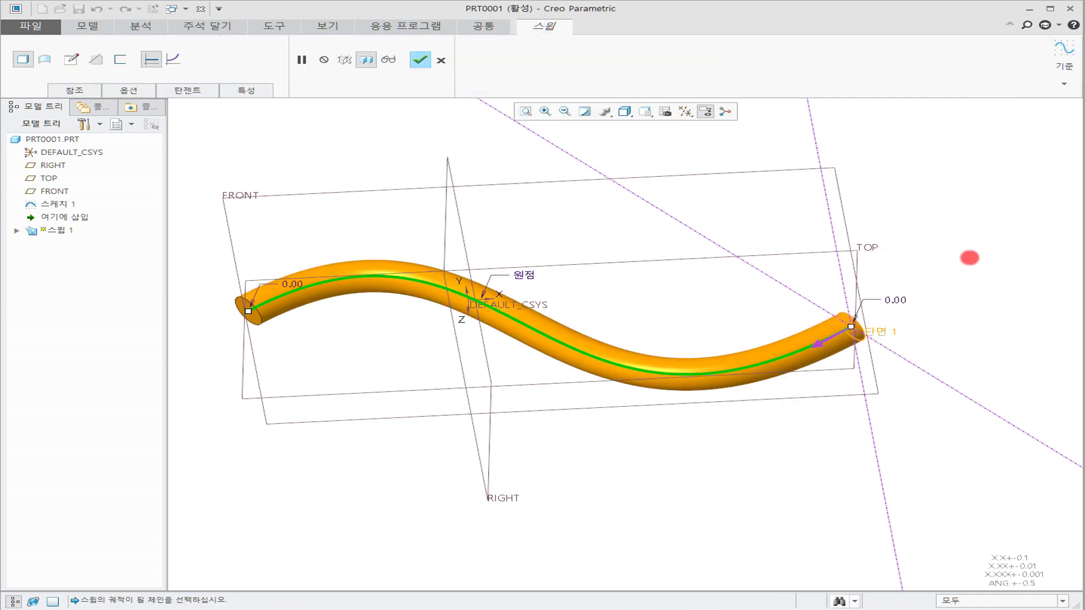
{"action": "middle_click_drag", "start_coordinate": [610, 341], "coordinate": [581, 339]}
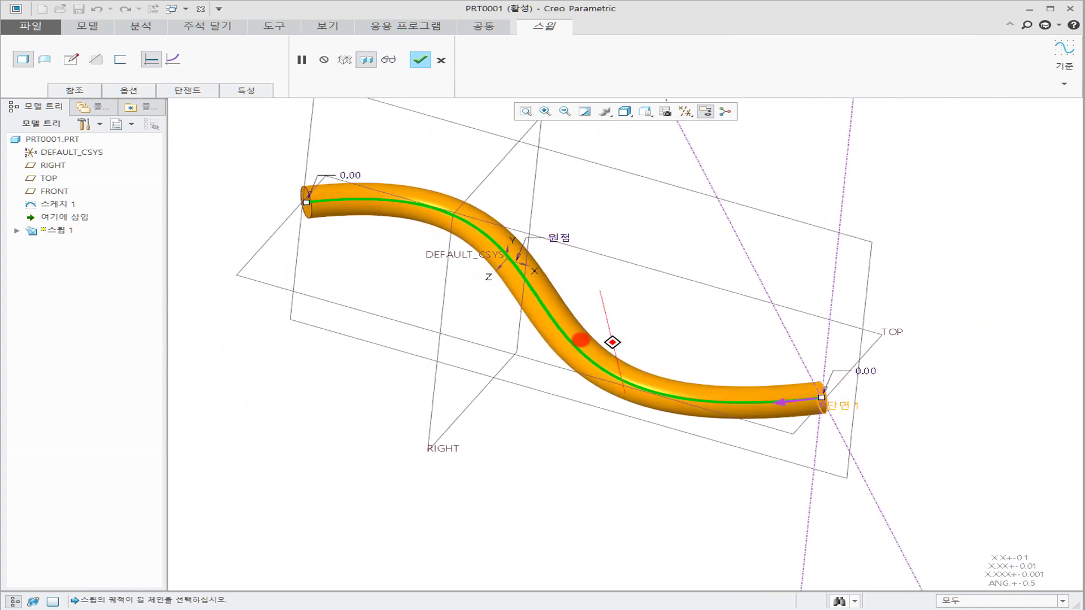
{"action": "middle_click", "coordinate": [697, 498]}
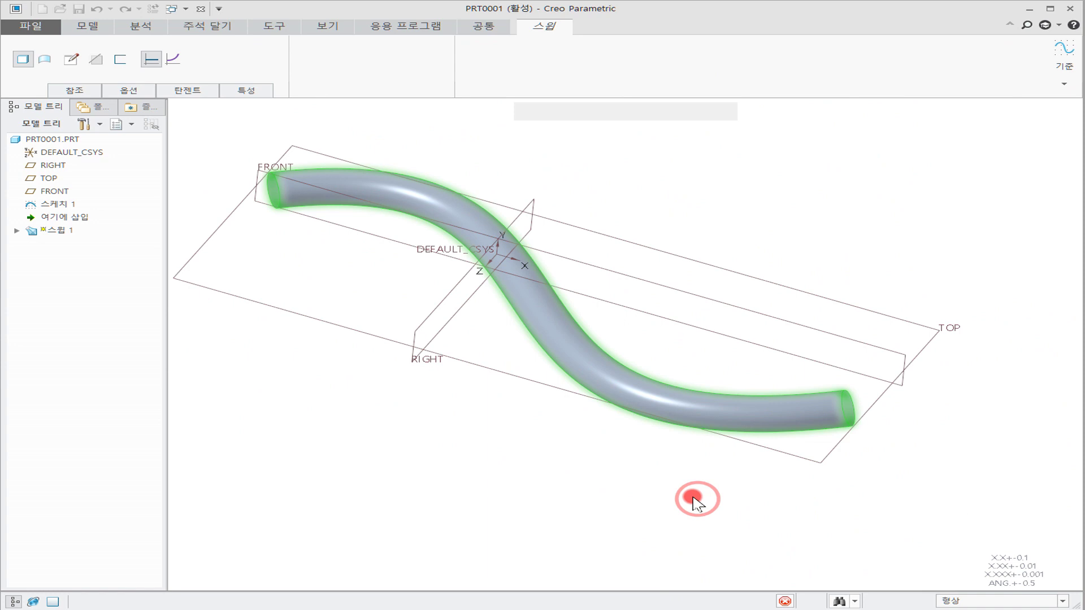
{"action": "left_click", "coordinate": [589, 452]}
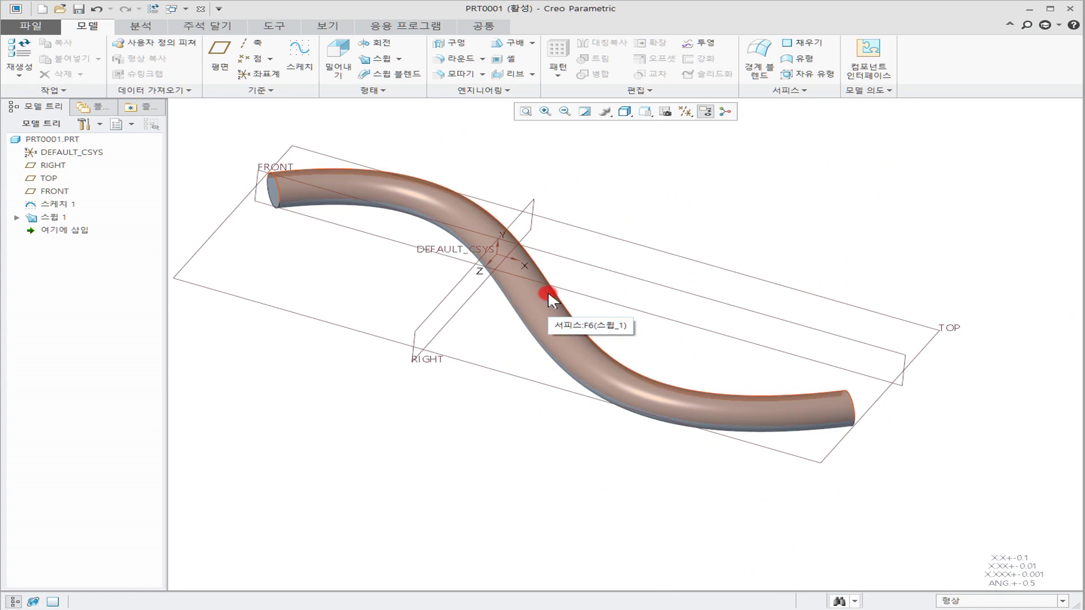
{"action": "middle_click_drag", "start_coordinate": [680, 308], "coordinate": [725, 349], "text": "shift"}
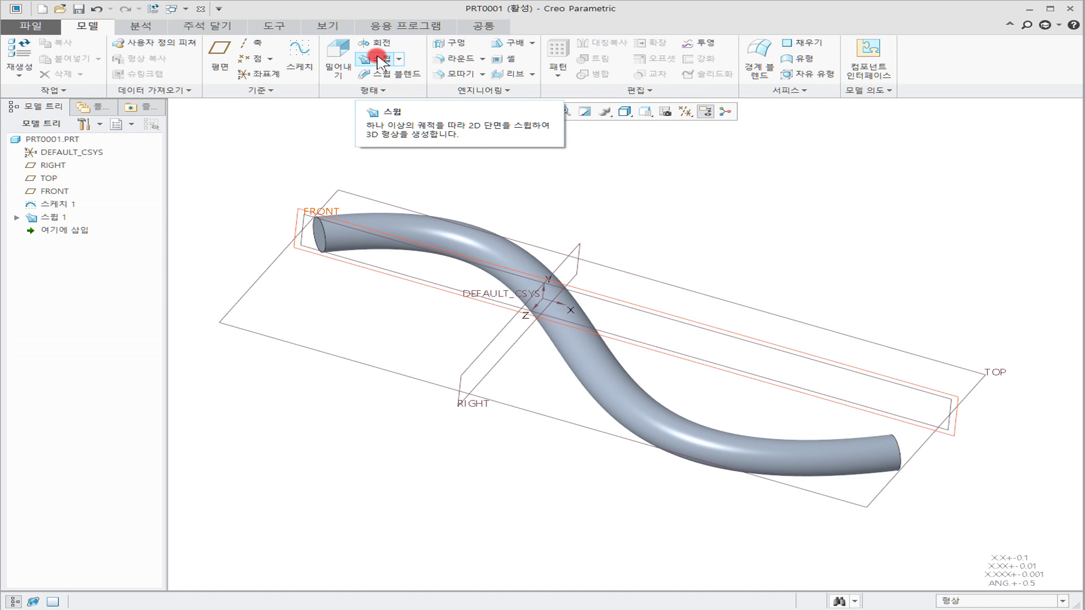
{"action": "left_click", "coordinate": [400, 59]}
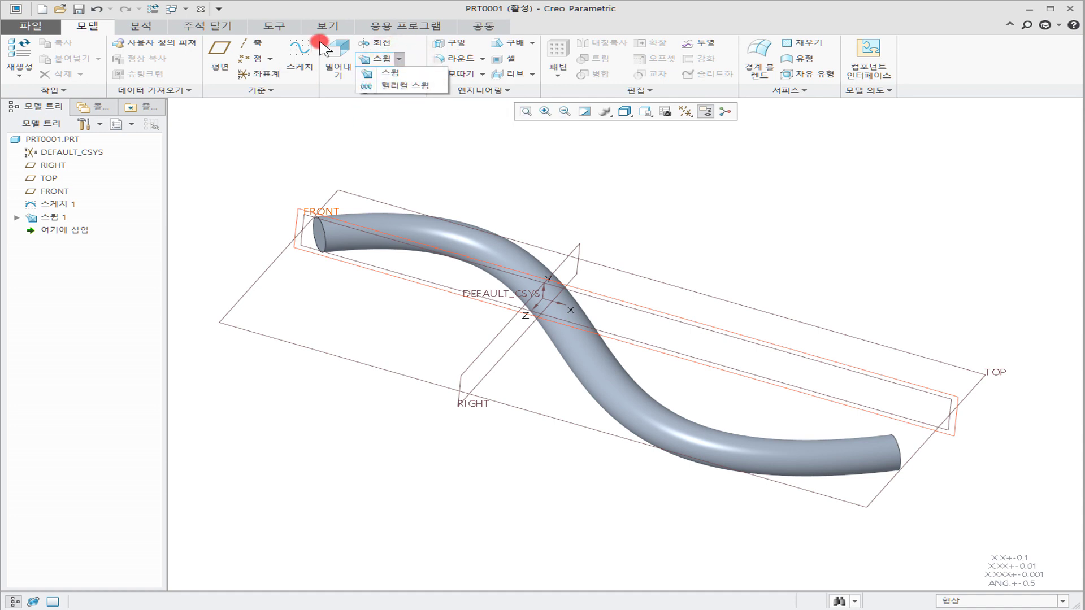
{"action": "left_click", "coordinate": [382, 129]}
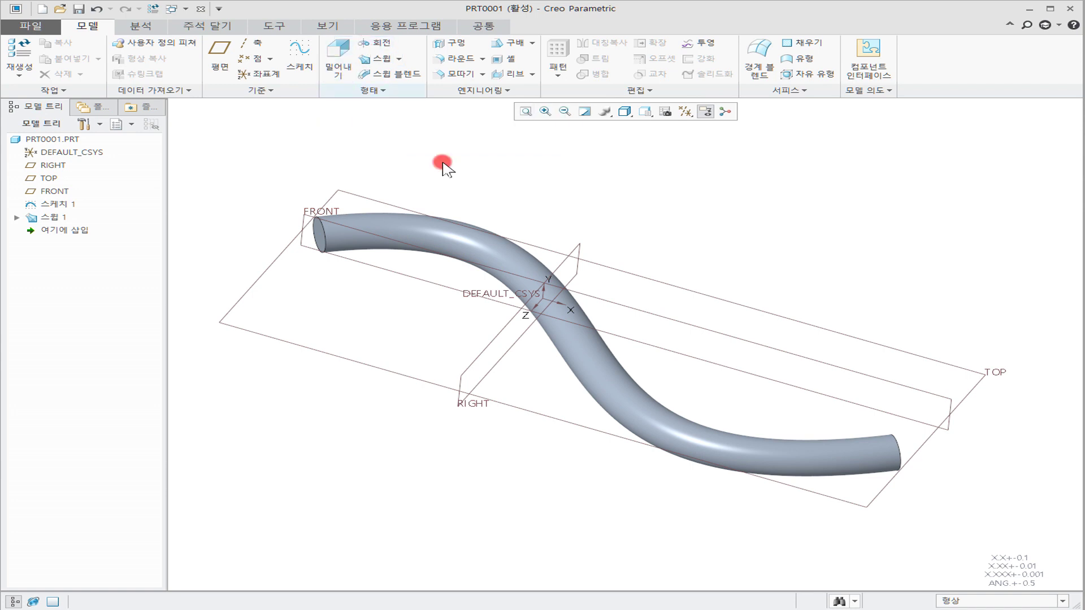
{"action": "mouse_move", "coordinate": [669, 297]}
{"action": "middle_mouse_down"}
{"action": "mouse_move", "coordinate": [666, 247]}
{"action": "mouse_move", "coordinate": [696, 215]}
{"action": "mouse_move", "coordinate": [654, 252]}
{"action": "mouse_move", "coordinate": [654, 281]}
{"action": "middle_mouse_up"}
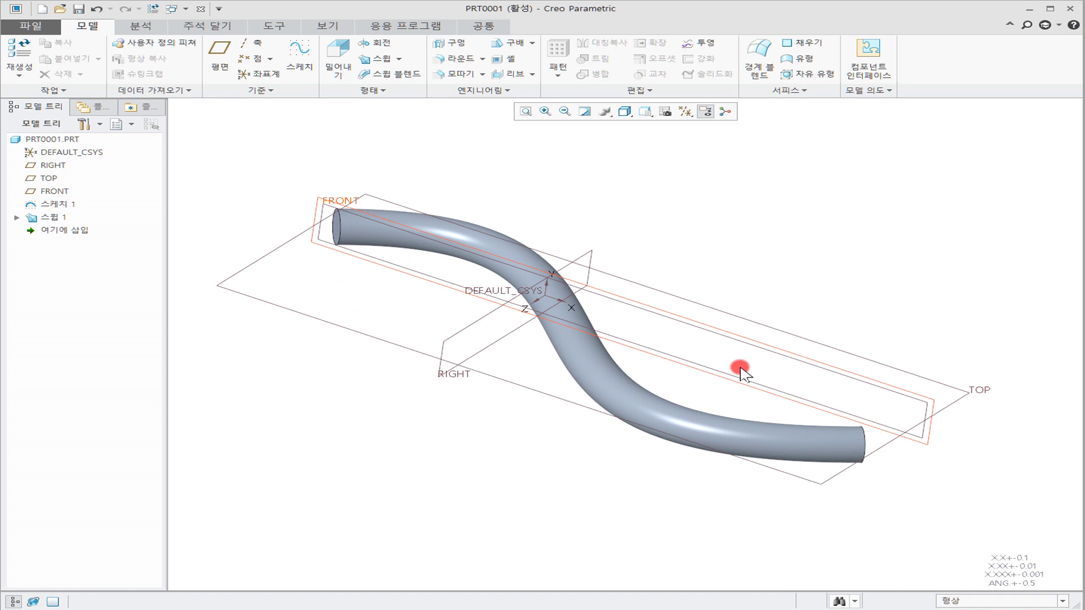
{"action": "left_click", "coordinate": [244, 404]}
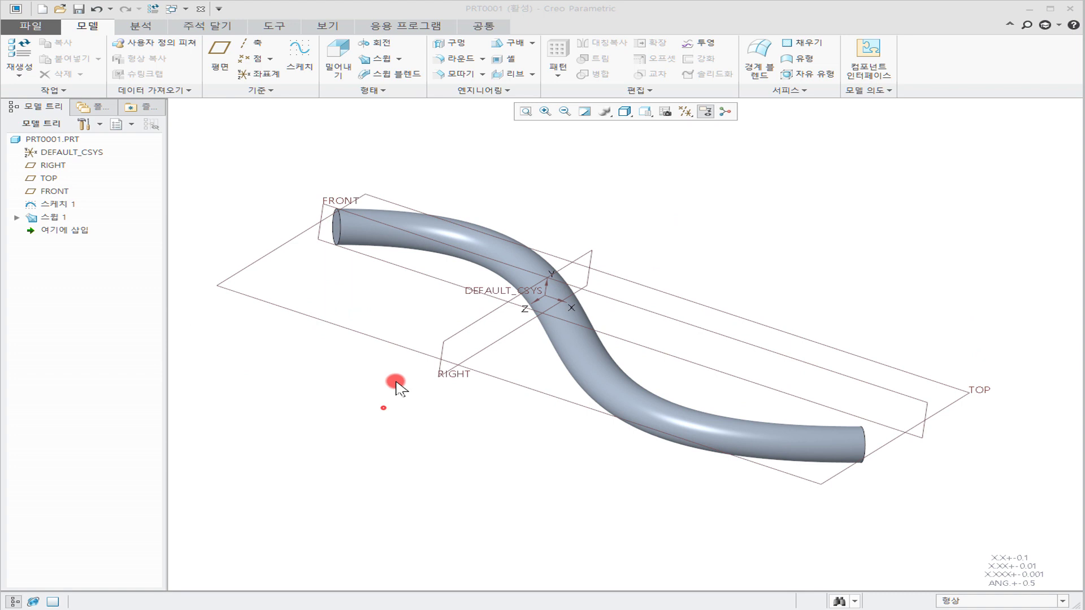
{"action": "left_click", "coordinate": [378, 406]}
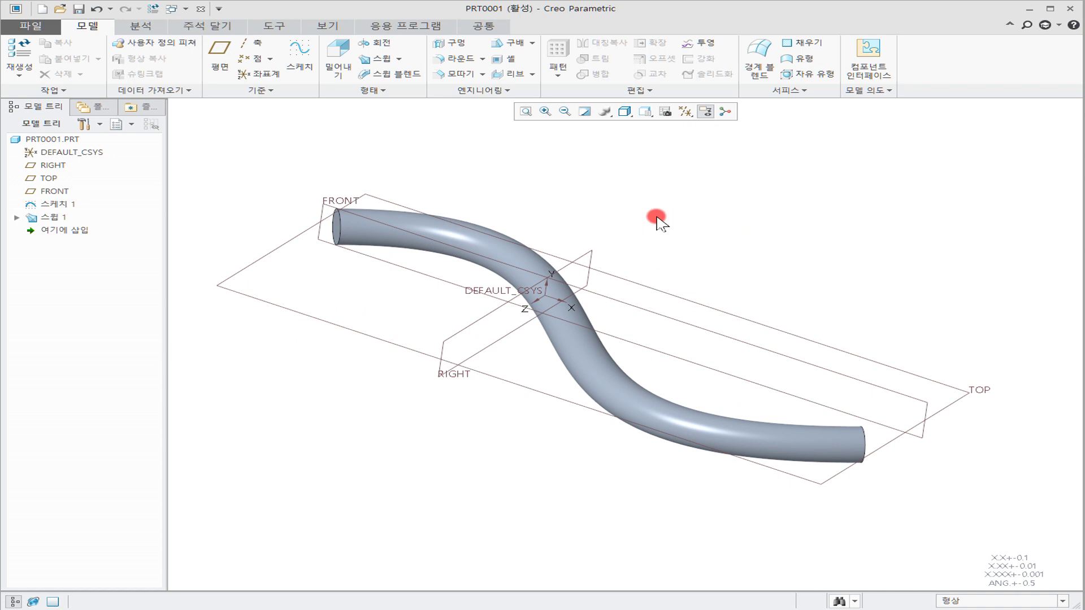
Undo the circular-section sweep so that only the spline sketch remains.
{"action": "mouse_move", "coordinate": [639, 266]}
{"action": "middle_mouse_down"}
{"action": "mouse_move", "coordinate": [634, 196]}
{"action": "mouse_move", "coordinate": [683, 230]}
{"action": "mouse_move", "coordinate": [721, 232]}
{"action": "mouse_move", "coordinate": [682, 234]}
{"action": "mouse_move", "coordinate": [686, 226]}
{"action": "mouse_move", "coordinate": [640, 243]}
{"action": "mouse_move", "coordinate": [637, 259]}
{"action": "middle_mouse_up"}
{"action": "left_click", "coordinate": [95, 9]}
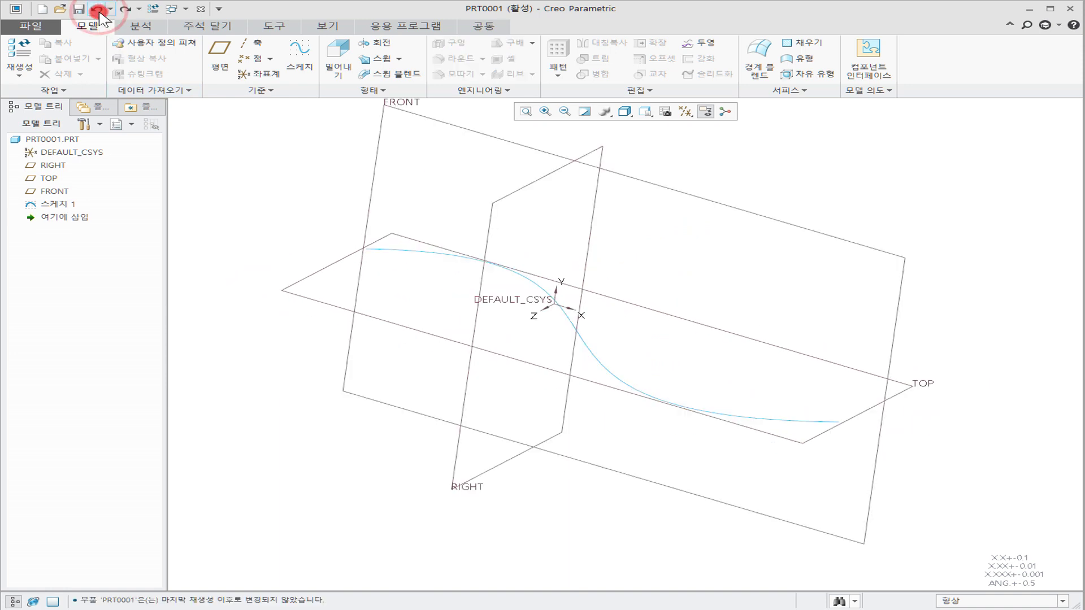
{"action": "middle_click_drag", "start_coordinate": [347, 158], "coordinate": [341, 152]}
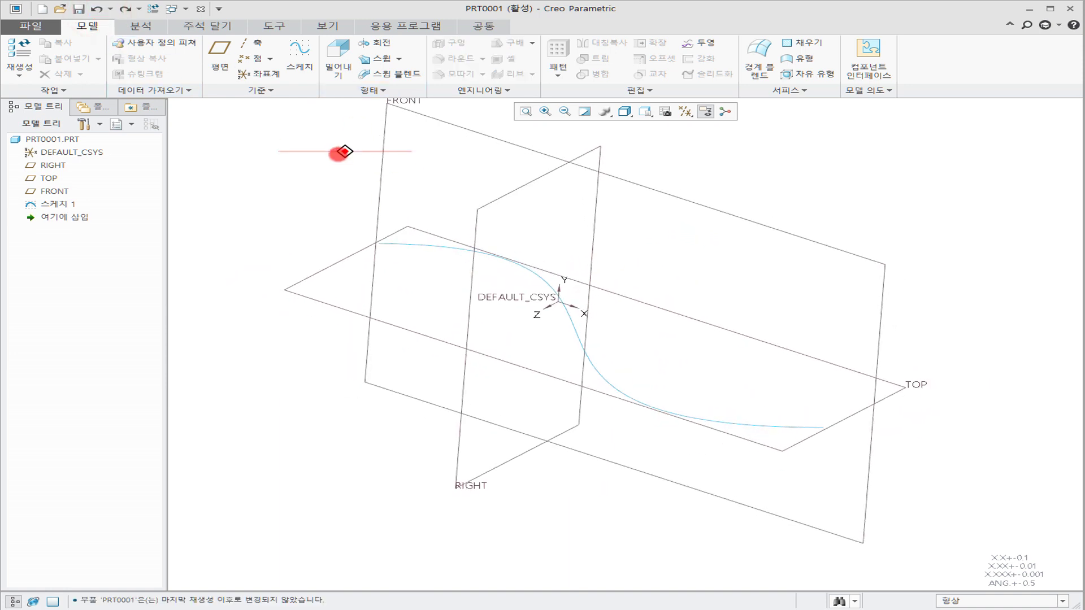
{"action": "left_click", "coordinate": [399, 58]}
{"action": "left_click", "coordinate": [339, 122]}
{"action": "left_click", "coordinate": [382, 91]}
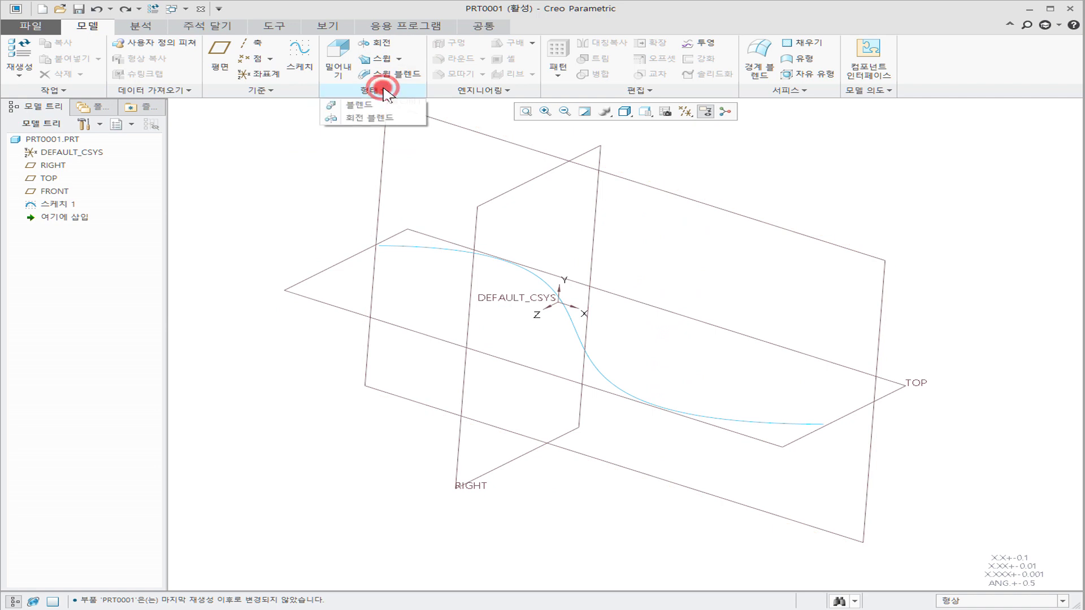
{"action": "left_click", "coordinate": [317, 152]}
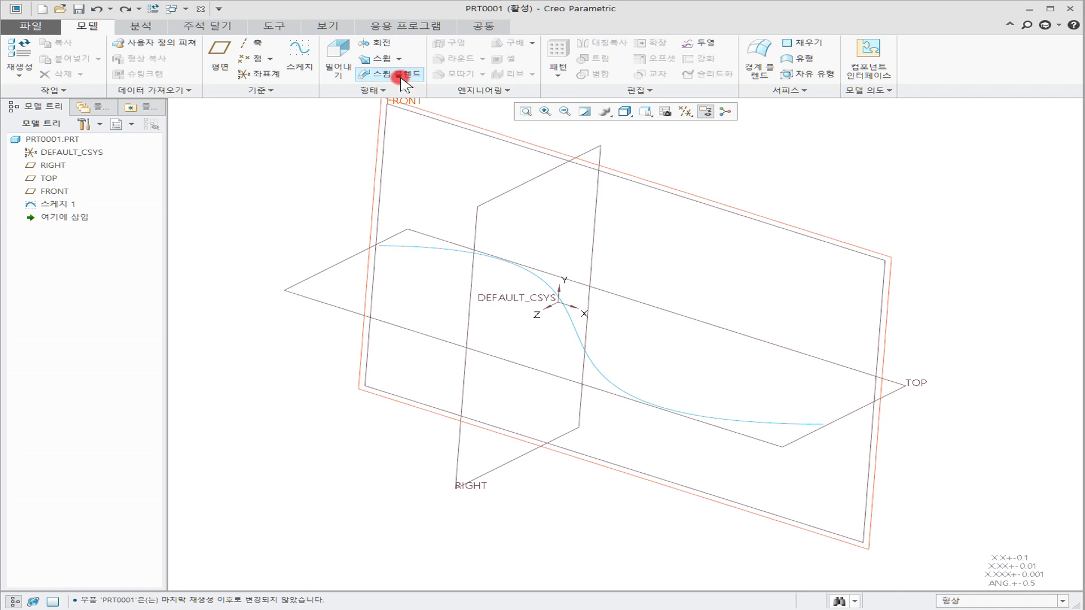
Start a new Sweep, show its references, and select the sketched spline as the origin trajectory.
{"action": "left_click", "coordinate": [400, 59]}
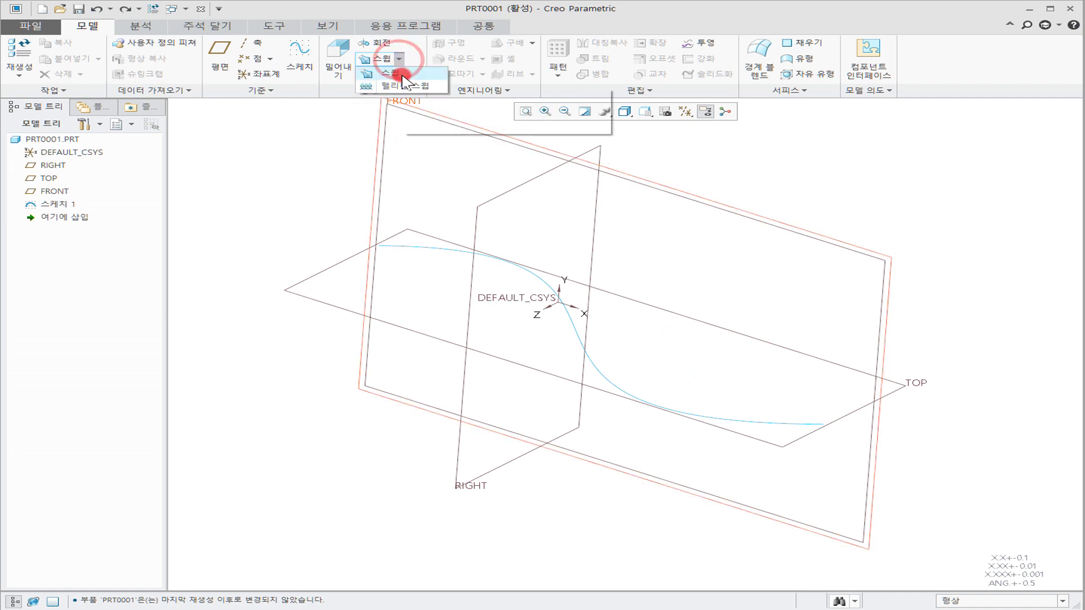
{"action": "left_click", "coordinate": [401, 73]}
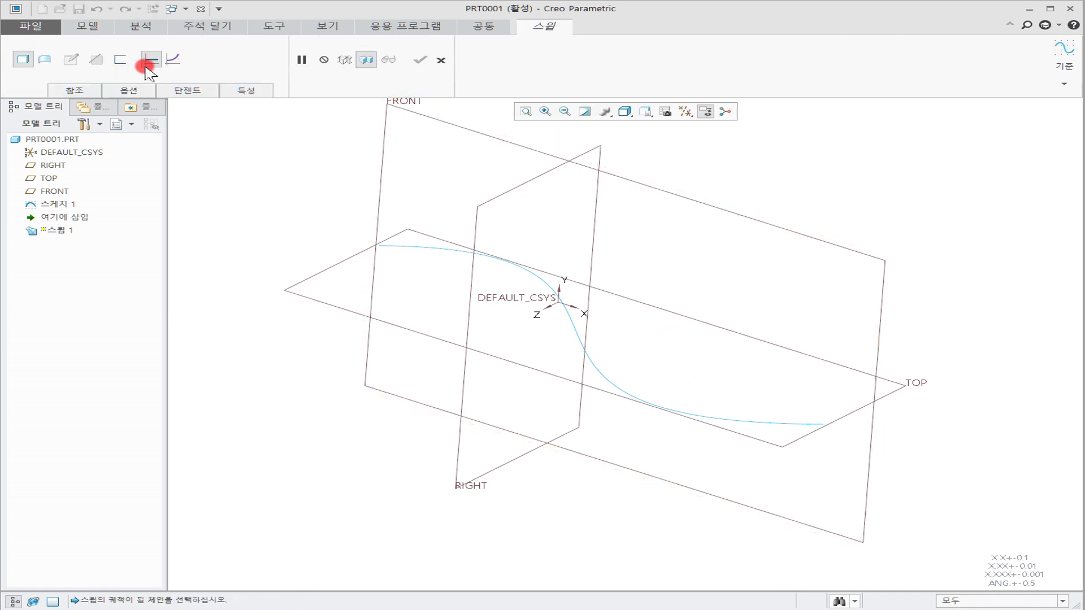
{"action": "left_click", "coordinate": [62, 90]}
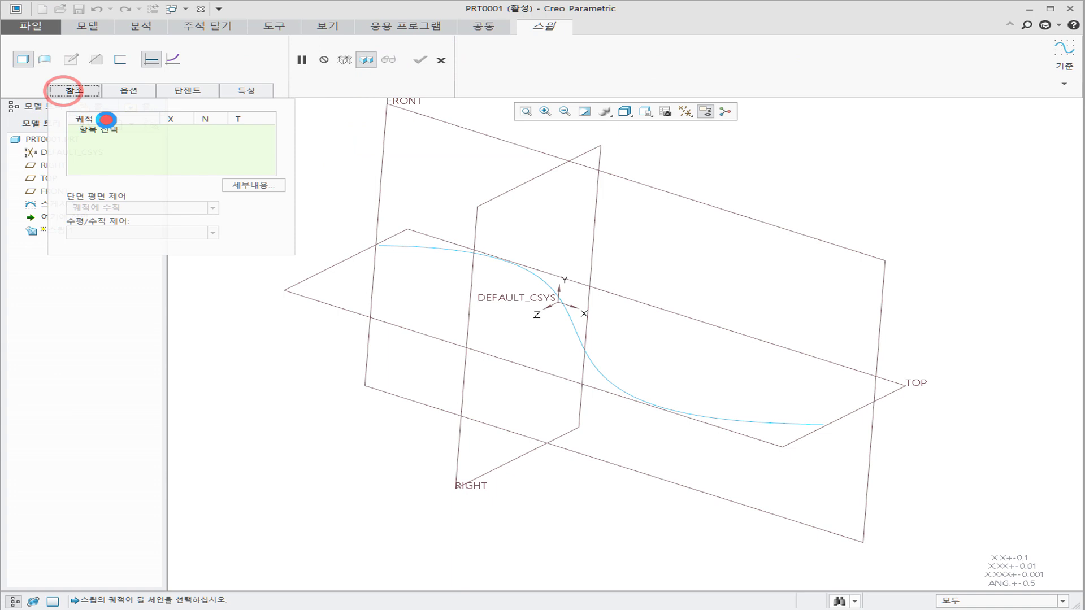
{"action": "left_click", "coordinate": [642, 399]}
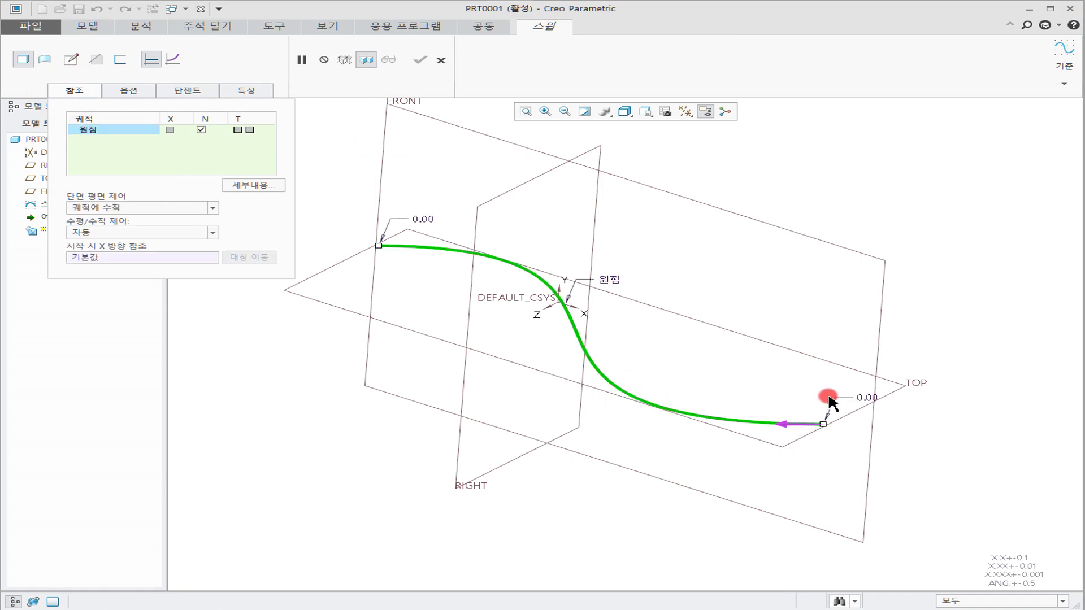
Flip the trajectory's start point to the opposite end of the spline, and flip it back to the original end.
{"action": "left_click", "coordinate": [790, 425]}
{"action": "left_click", "coordinate": [425, 312]}
{"action": "middle_click_drag", "start_coordinate": [384, 254], "coordinate": [418, 260]}
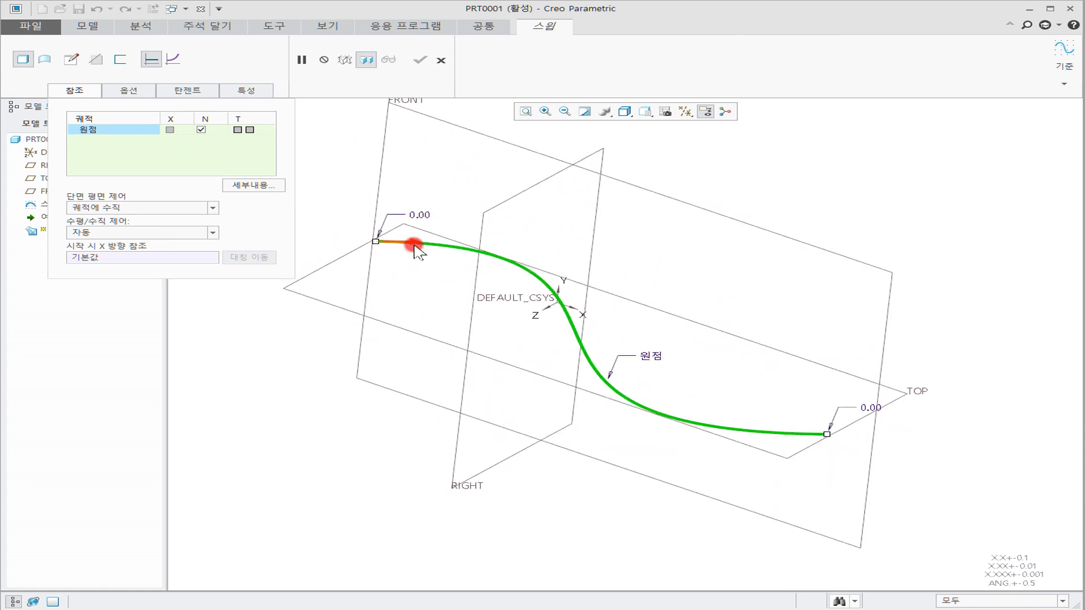
{"action": "left_click_drag", "start_coordinate": [378, 243], "coordinate": [414, 243]}
{"action": "left_click", "coordinate": [417, 243]}
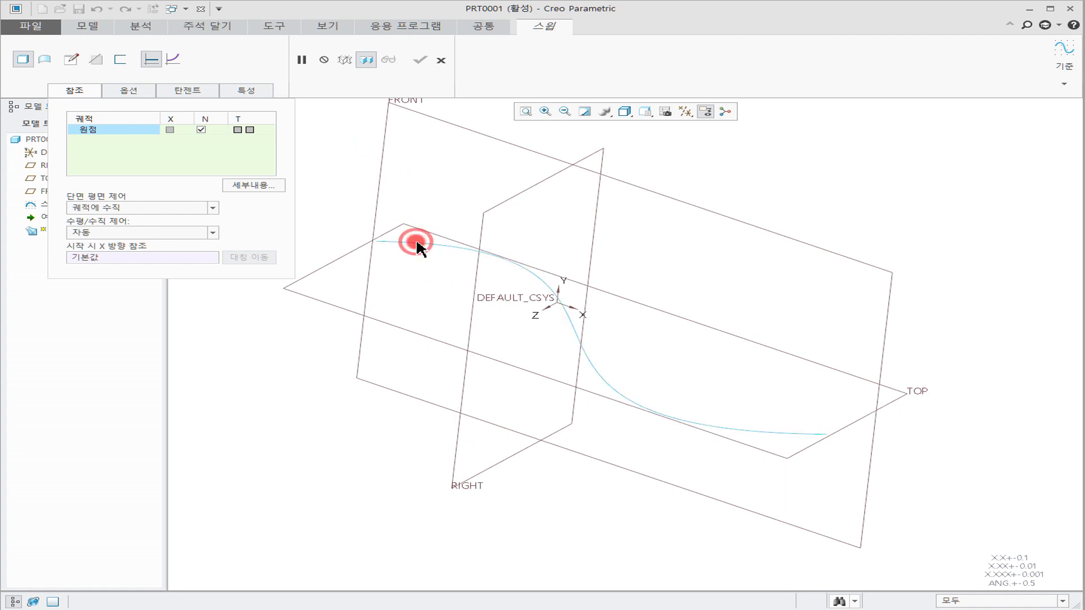
{"action": "middle_click_drag", "start_coordinate": [773, 393], "coordinate": [733, 360]}
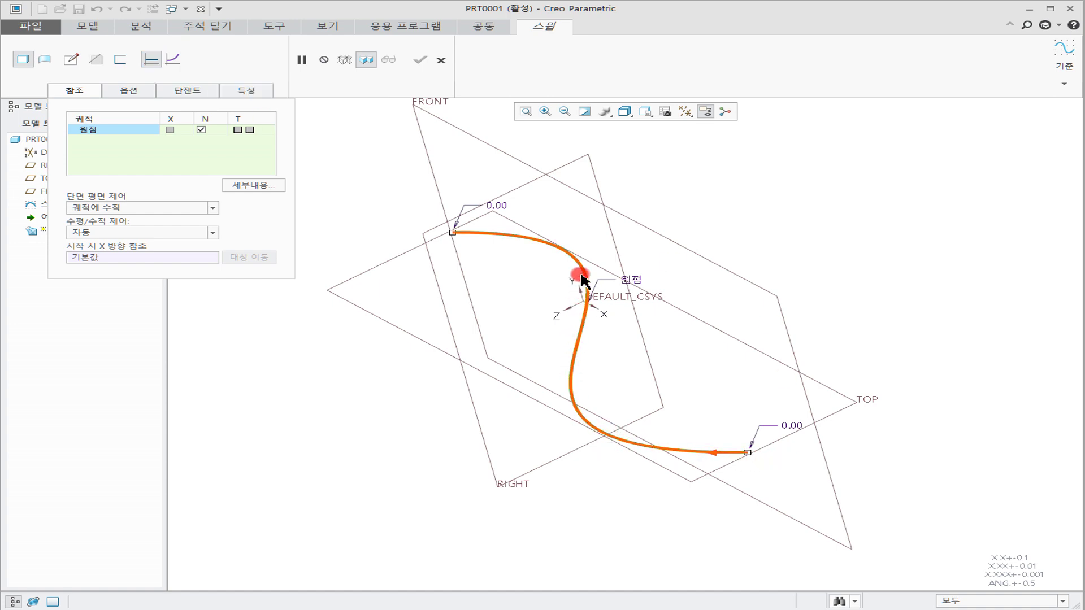
{"action": "mouse_move", "coordinate": [576, 244]}
{"action": "middle_mouse_down"}
{"action": "mouse_move", "coordinate": [585, 232]}
{"action": "mouse_move", "coordinate": [346, 208]}
{"action": "middle_mouse_up"}
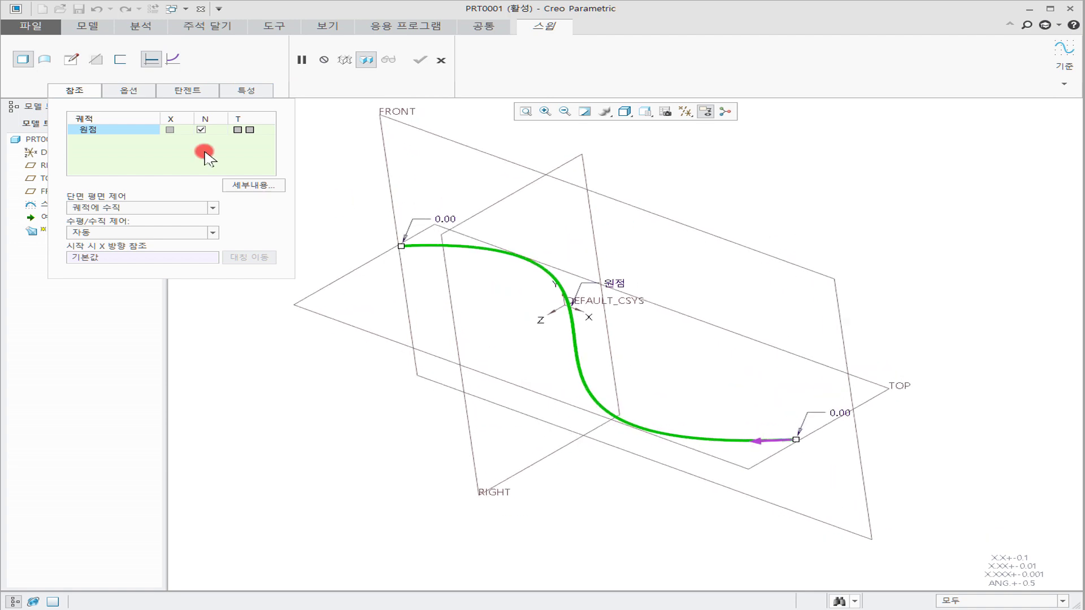
Try the variable section option for the sweep, and return it to a constant section.
{"action": "left_click", "coordinate": [173, 59]}
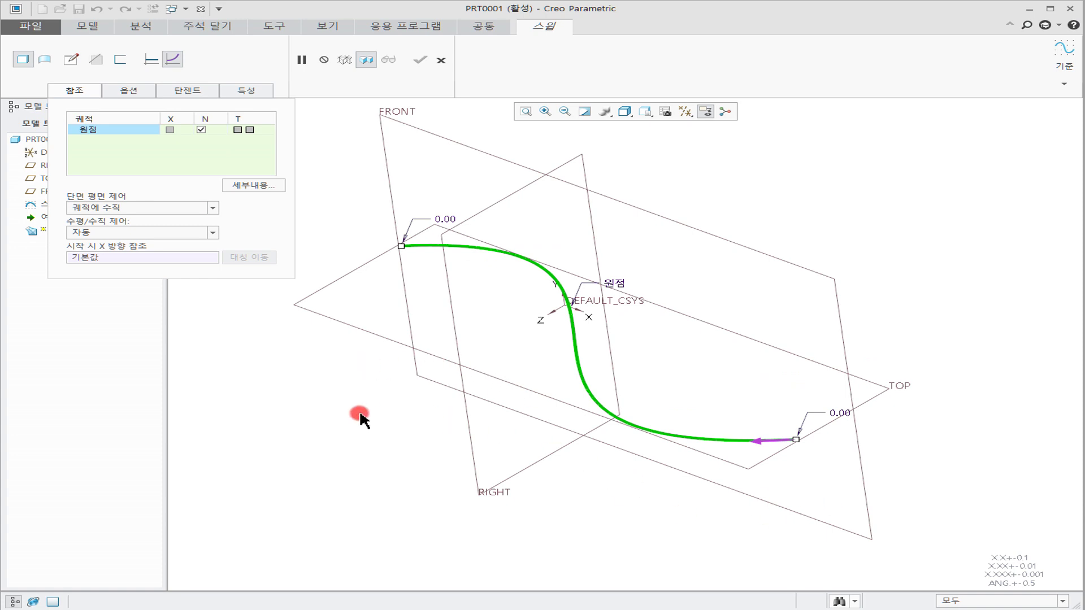
{"action": "mouse_move", "coordinate": [527, 351]}
{"action": "middle_mouse_down"}
{"action": "mouse_move", "coordinate": [564, 308]}
{"action": "mouse_move", "coordinate": [535, 322]}
{"action": "mouse_move", "coordinate": [531, 358]}
{"action": "middle_mouse_up"}
{"action": "left_click", "coordinate": [151, 59]}
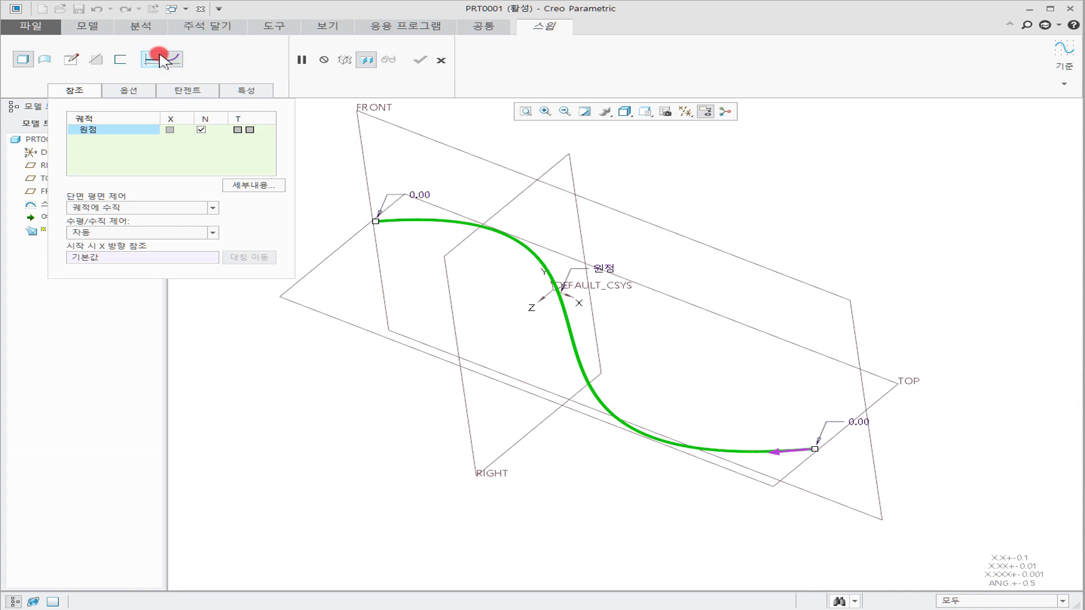
{"action": "left_click", "coordinate": [190, 134]}
Open the sweep's section sketch parallel to the screen and sketch a small center rectangle (중심 직사각형) on the trajectory's start point.
{"action": "left_click", "coordinate": [72, 60]}
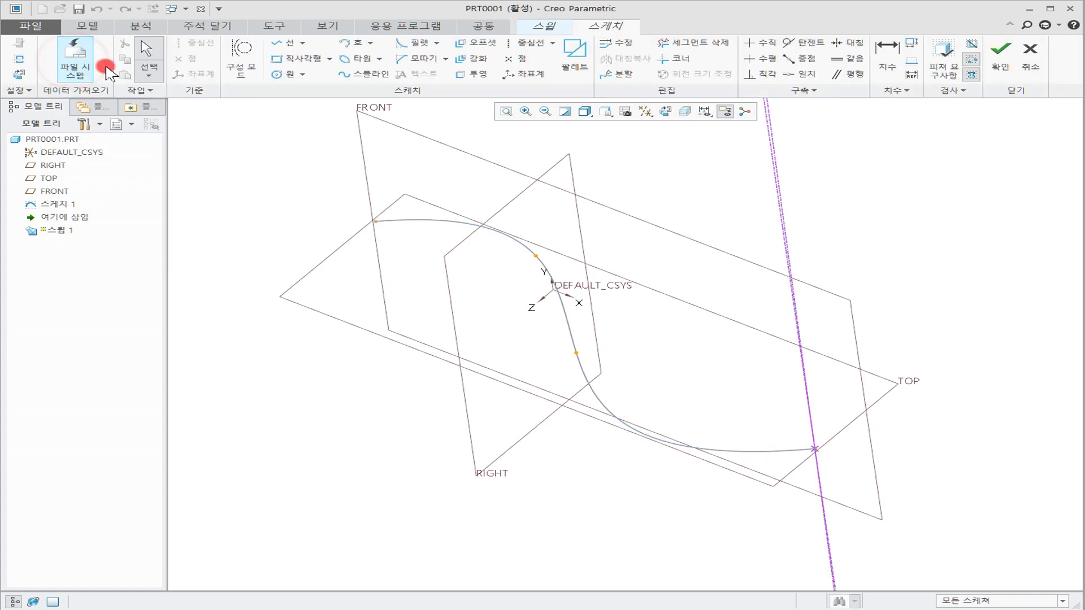
{"action": "left_click", "coordinate": [329, 58]}
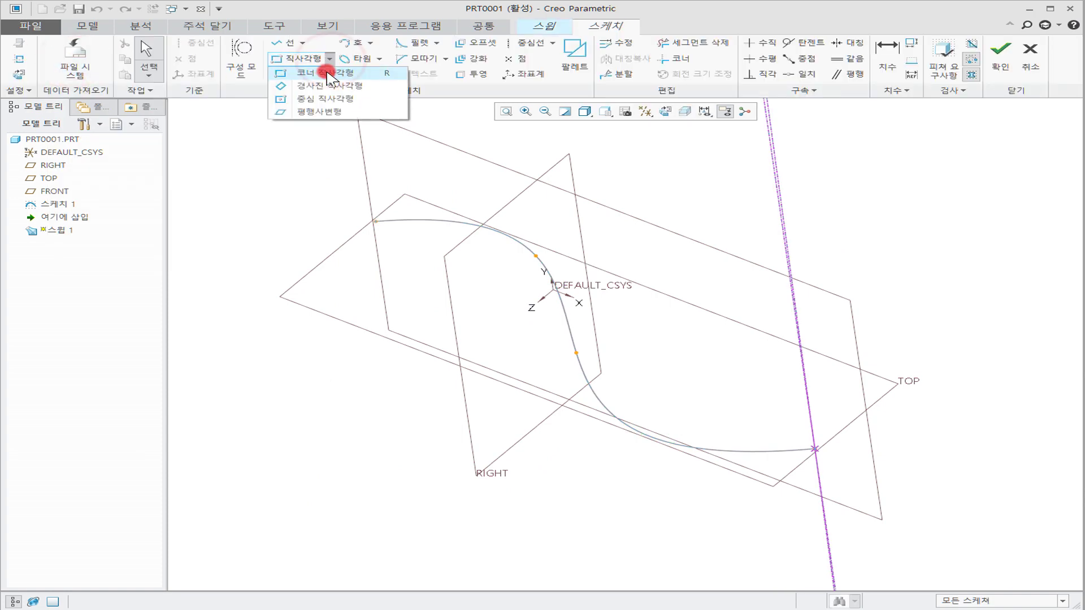
{"action": "left_click", "coordinate": [315, 99]}
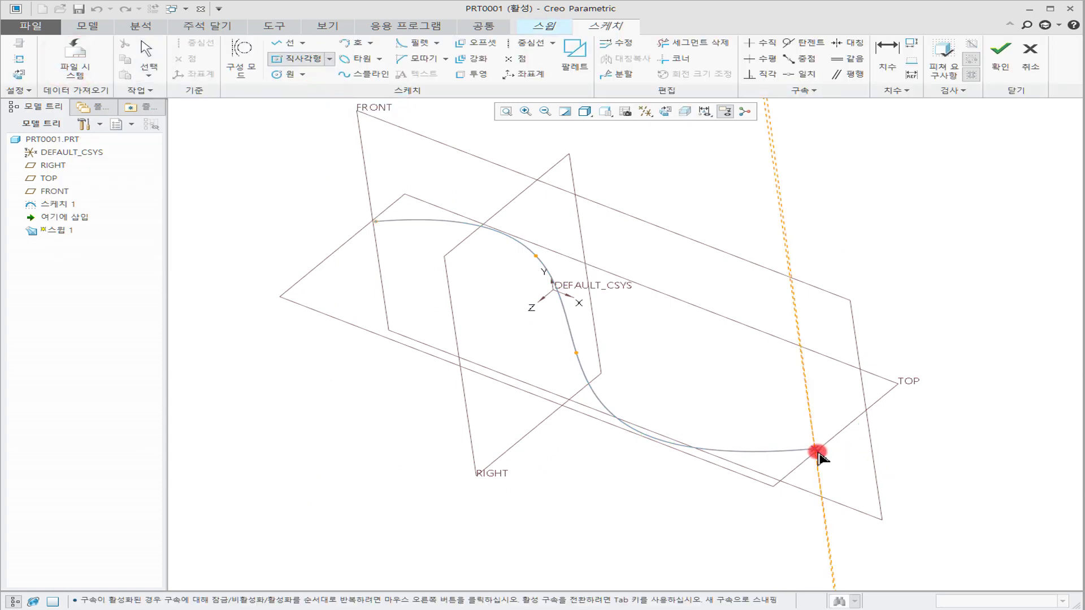
{"action": "left_click", "coordinate": [814, 451]}
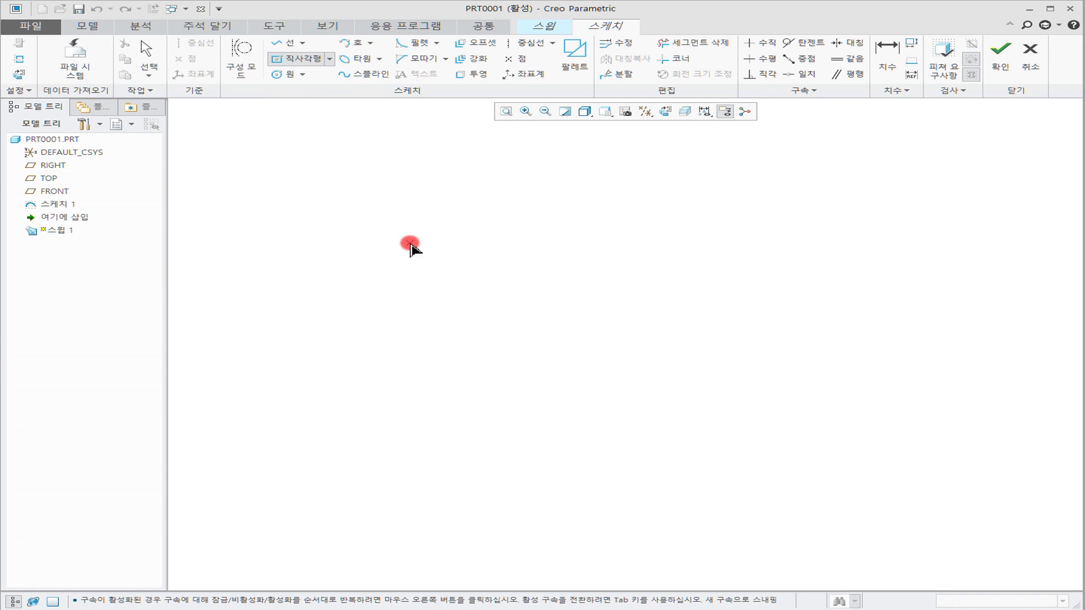
{"action": "left_click", "coordinate": [667, 112]}
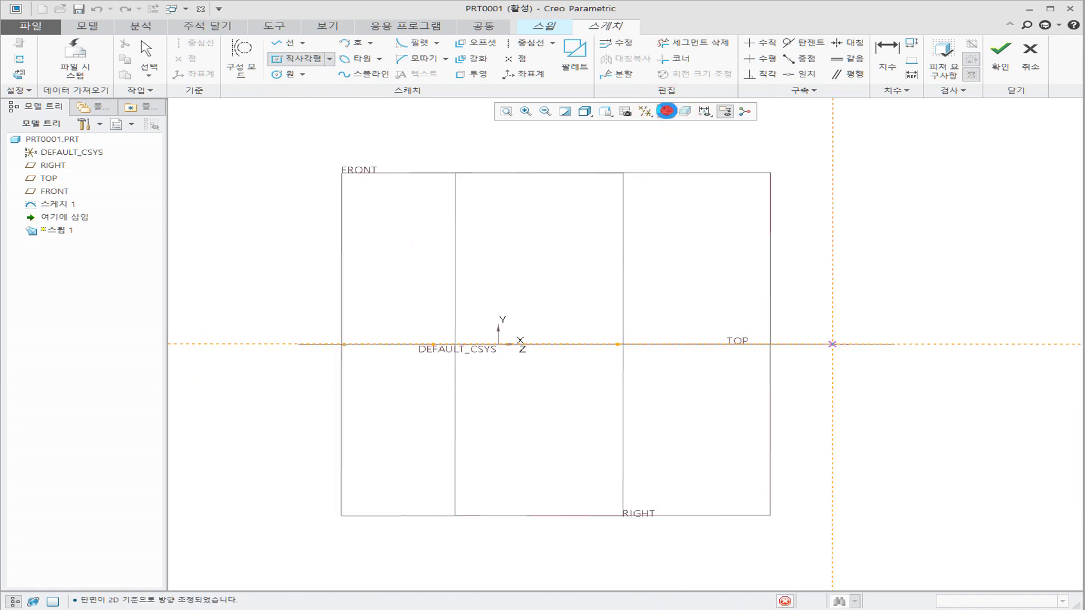
{"action": "left_click", "coordinate": [854, 343]}
{"action": "left_click", "coordinate": [896, 377]}
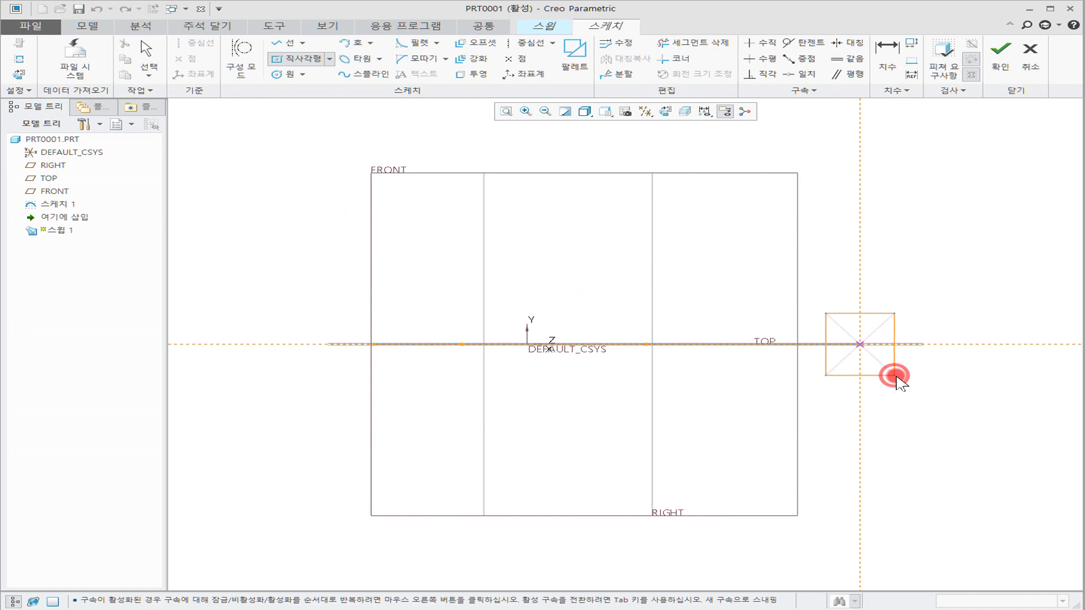
{"action": "middle_click", "coordinate": [949, 354]}
Accept the rectangular section sketch and complete the constant-section sweep along the spline.
{"action": "left_click", "coordinate": [999, 63]}
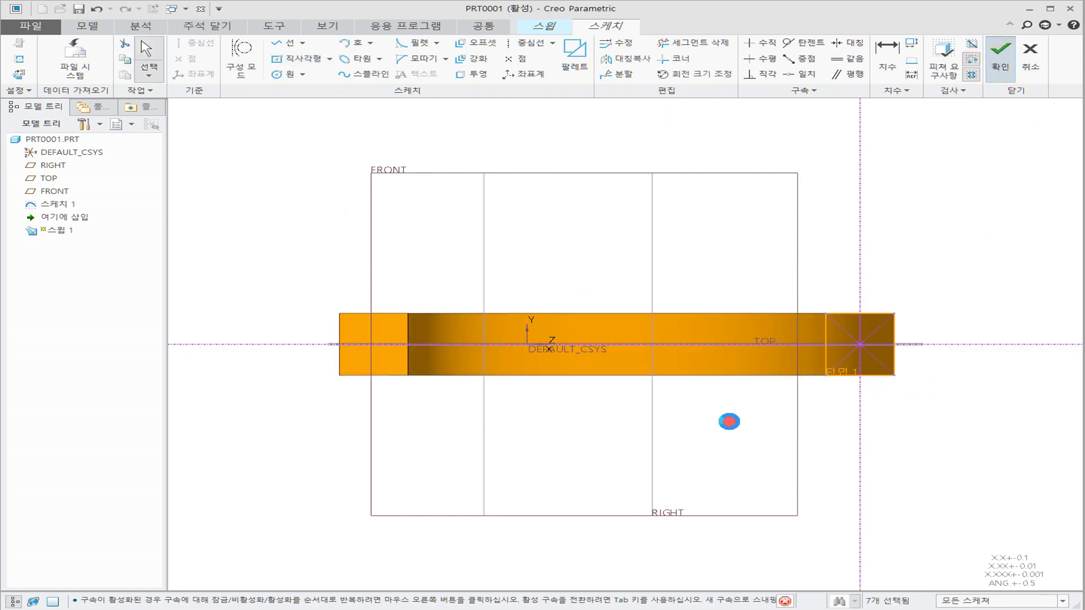
{"action": "middle_click_drag", "start_coordinate": [765, 459], "coordinate": [760, 462]}
{"action": "left_click", "coordinate": [420, 60]}
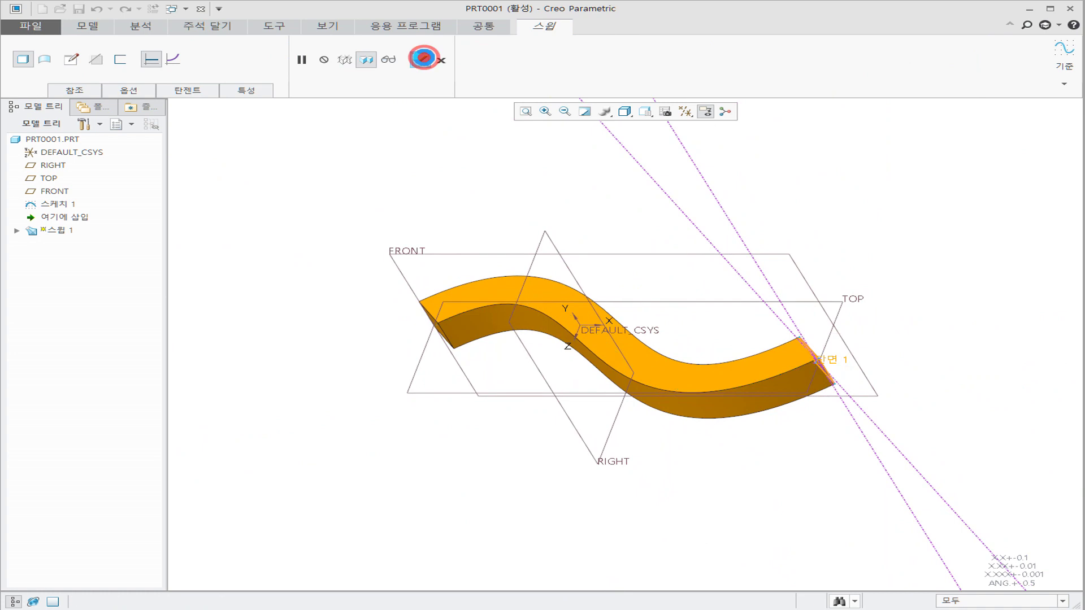
{"action": "left_click", "coordinate": [788, 214]}
{"action": "middle_click_drag", "start_coordinate": [724, 380], "coordinate": [717, 356]}
{"action": "mouse_move", "coordinate": [620, 303]}
{"action": "middle_mouse_down"}
{"action": "mouse_move", "coordinate": [550, 343]}
{"action": "mouse_move", "coordinate": [554, 315]}
{"action": "mouse_move", "coordinate": [643, 288]}
{"action": "mouse_move", "coordinate": [576, 307]}
{"action": "mouse_move", "coordinate": [631, 302]}
{"action": "middle_mouse_up"}
{"action": "middle_click_drag", "start_coordinate": [616, 294], "coordinate": [588, 318]}
{"action": "left_click", "coordinate": [586, 314]}
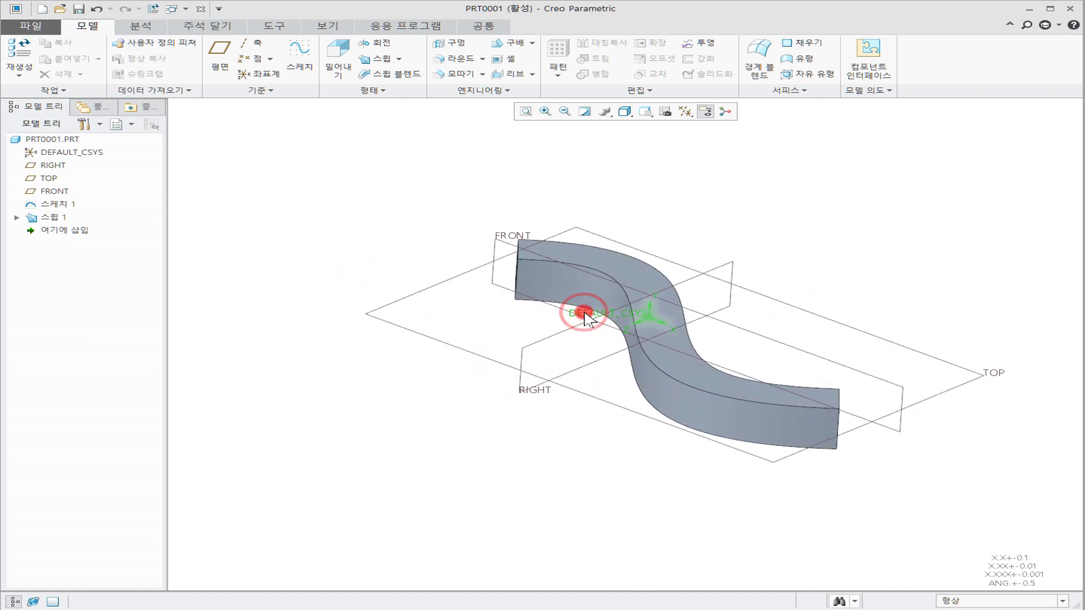
{"action": "left_click", "coordinate": [500, 257]}
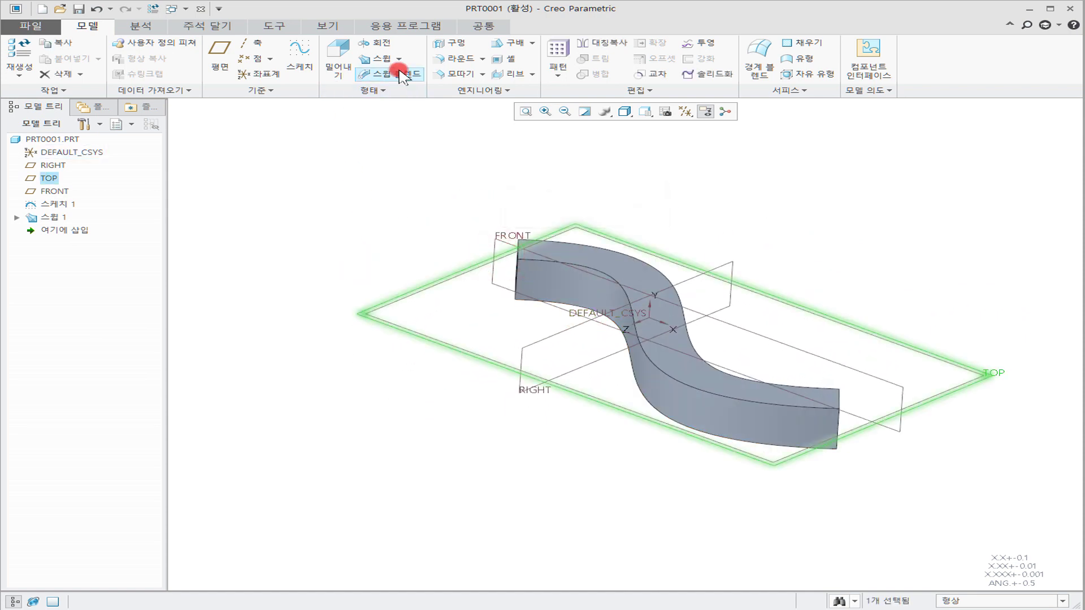
Undo the rectangular sweep along the spline.
{"action": "left_click", "coordinate": [668, 186]}
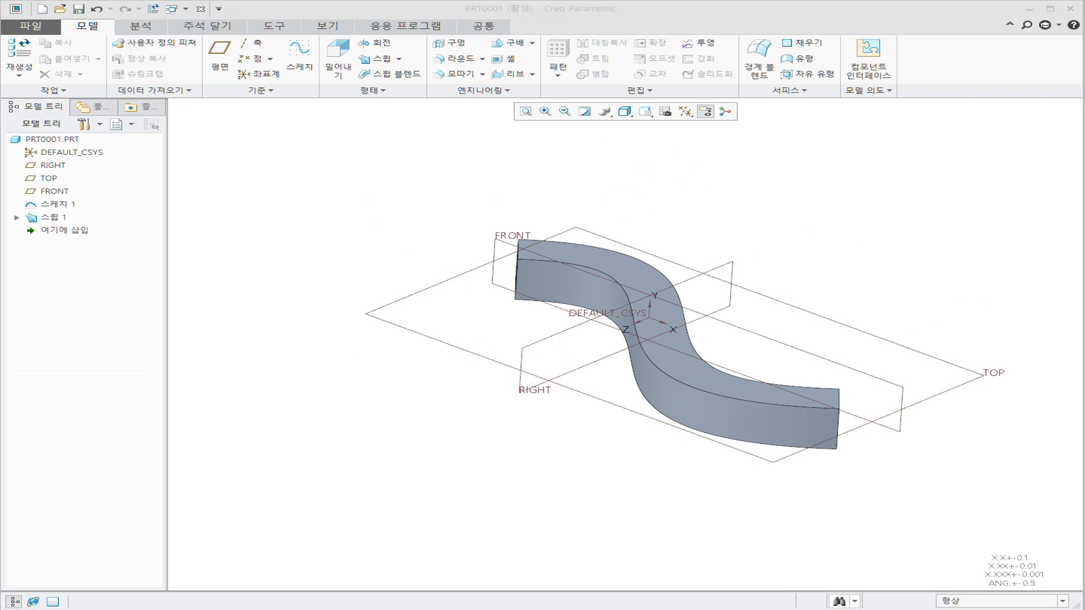
{"action": "left_click", "coordinate": [254, 388]}
{"action": "left_click", "coordinate": [97, 10]}
{"action": "left_click", "coordinate": [822, 419]}
{"action": "left_click", "coordinate": [517, 420]}
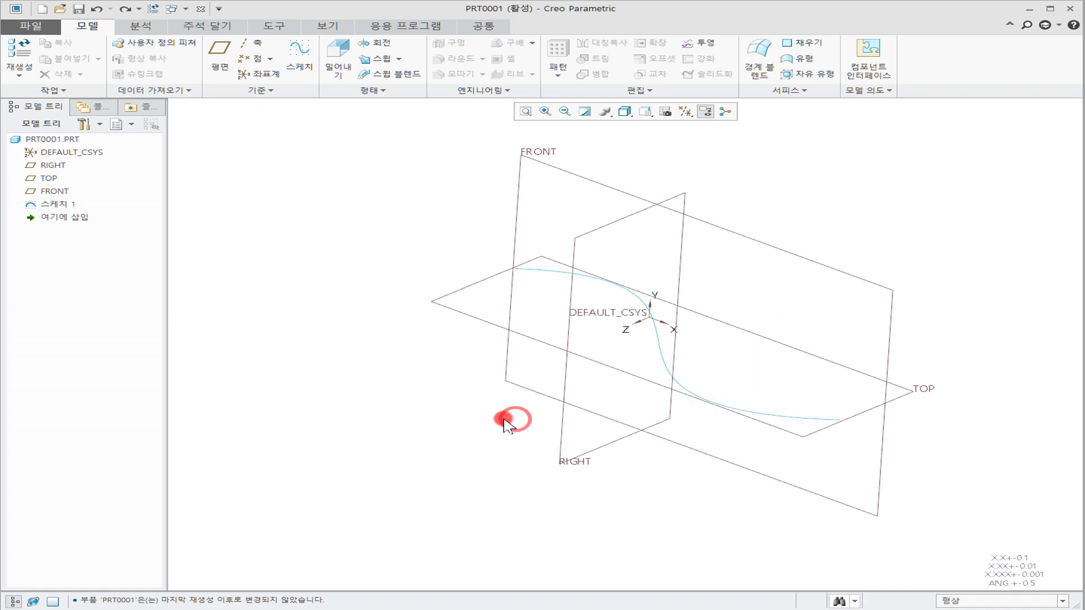
Start a new sketch on the TOP plane with RIGHT as the orientation reference, and view it parallel to the screen.
{"action": "left_click", "coordinate": [61, 204]}
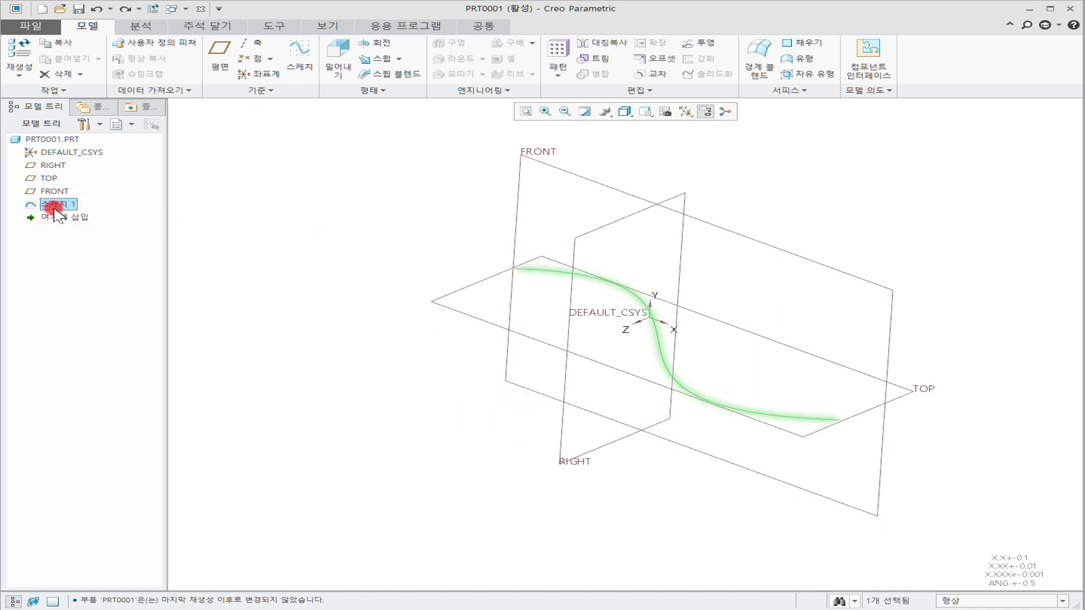
{"action": "left_click", "coordinate": [342, 312]}
{"action": "left_click", "coordinate": [299, 57]}
{"action": "left_click", "coordinate": [857, 365]}
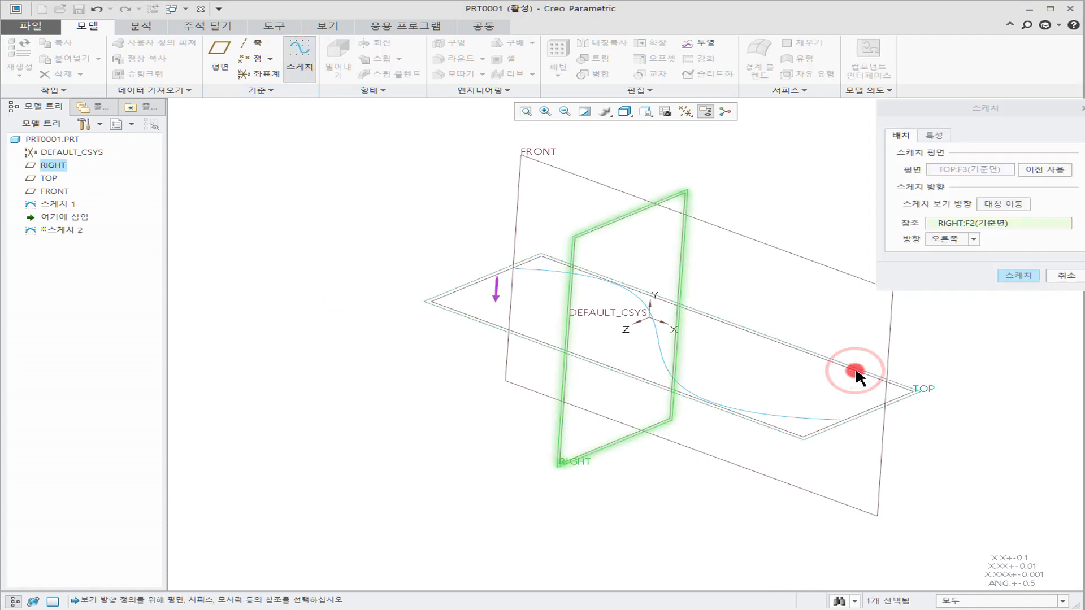
{"action": "left_click", "coordinate": [412, 227]}
{"action": "left_click", "coordinate": [660, 111]}
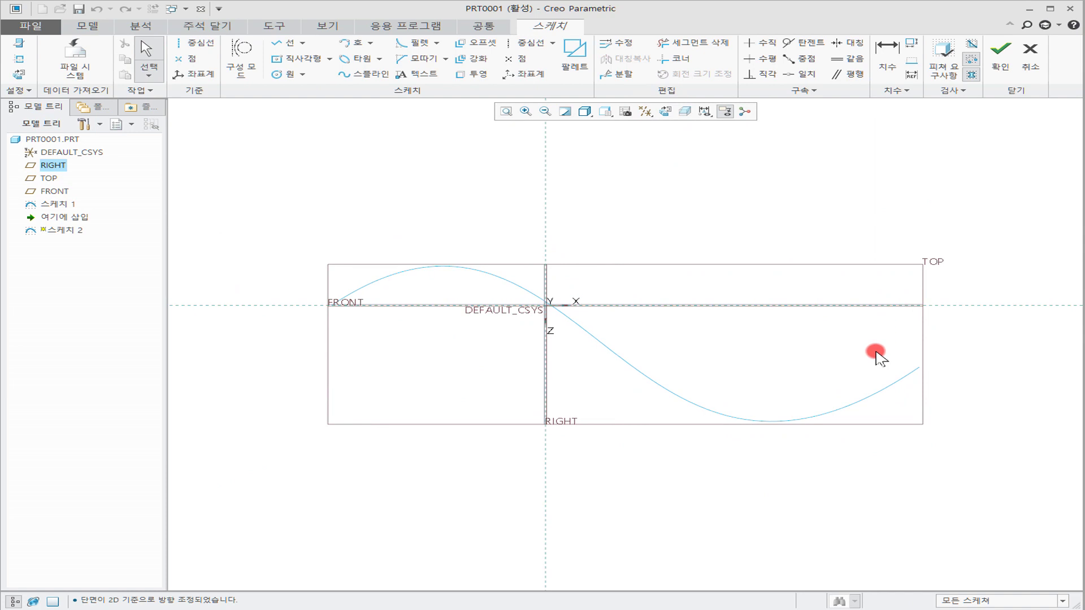
Add the right end point of the existing spline as a reference for the new sketch.
{"action": "middle_click_drag", "start_coordinate": [827, 342], "coordinate": [484, 230], "text": "shift"}
{"action": "left_click", "coordinate": [23, 59]}
{"action": "left_click", "coordinate": [617, 275]}
{"action": "left_click", "coordinate": [781, 317]}
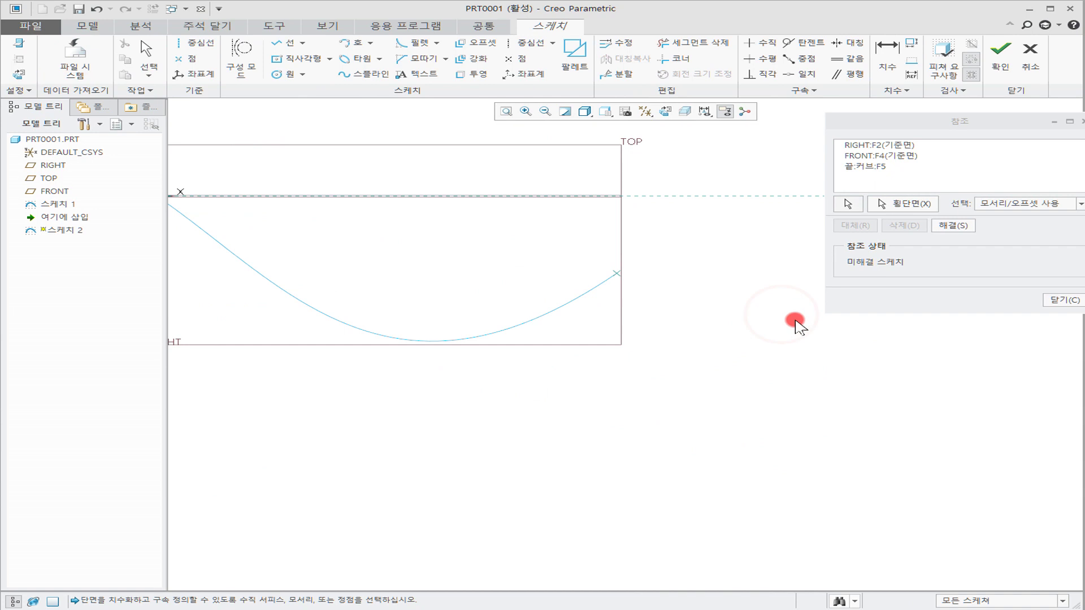
{"action": "middle_click_drag", "start_coordinate": [792, 327], "coordinate": [721, 351], "text": "shift"}
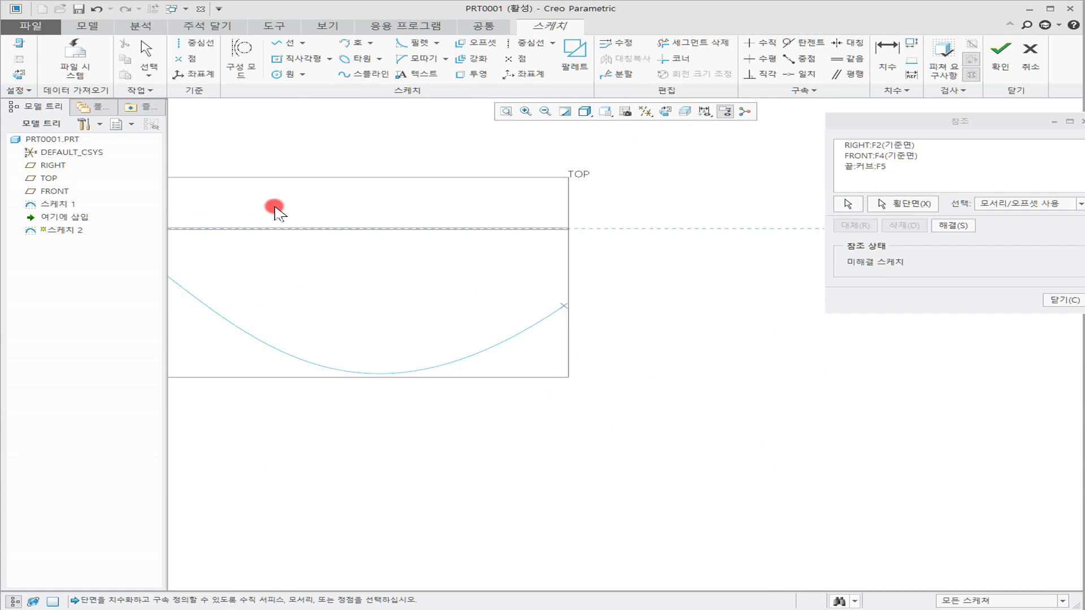
{"action": "left_click", "coordinate": [1050, 300]}
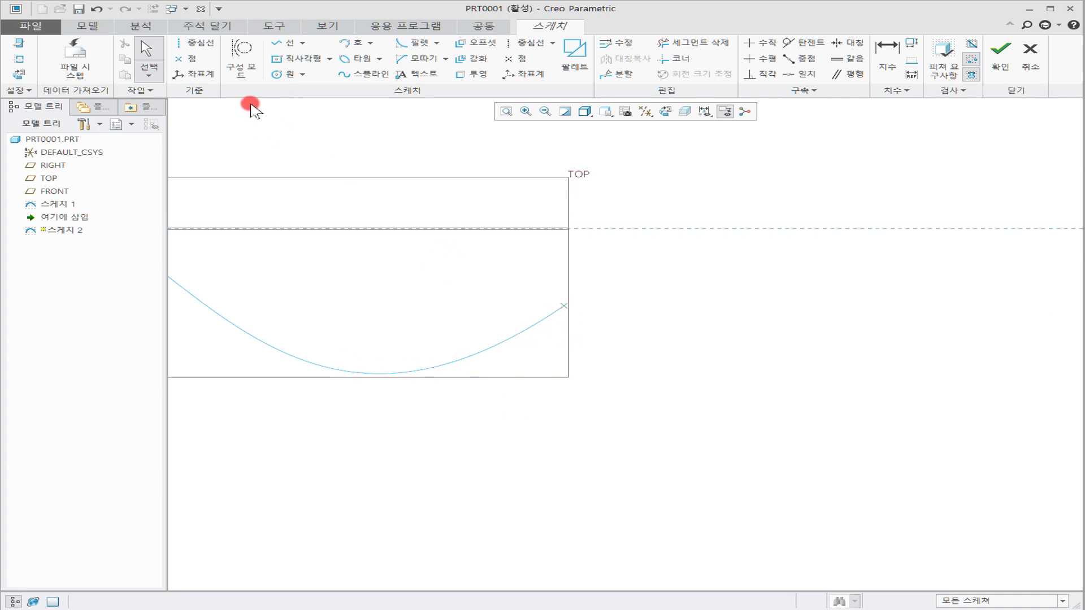
Sketch a four-point spline from the first spline's end to a point about 1072 across and 297 down from the origin, and accept the sketch.
{"action": "left_click", "coordinate": [343, 75]}
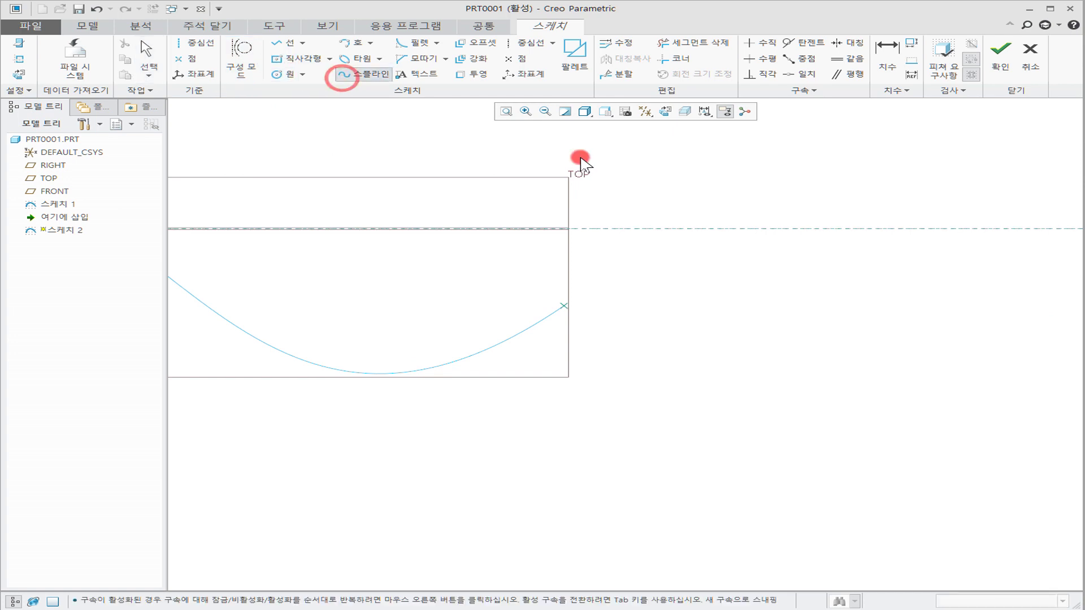
{"action": "left_click", "coordinate": [563, 305]}
{"action": "left_click", "coordinate": [739, 205]}
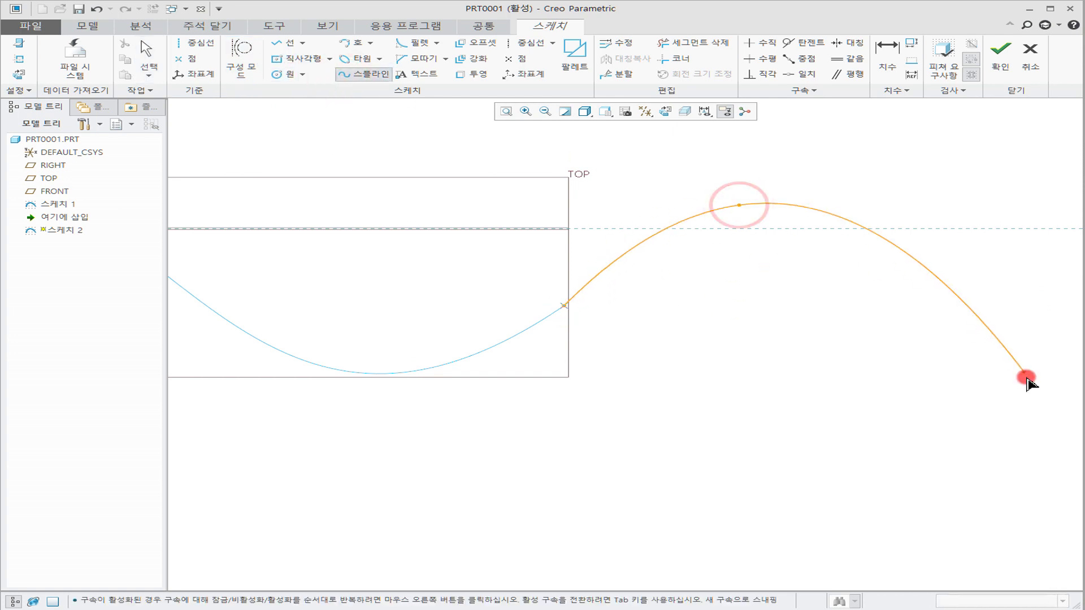
{"action": "scroll", "coordinate": [974, 377], "scroll_direction": "up", "scroll_amount": 2}
{"action": "middle_click_drag", "start_coordinate": [819, 350], "coordinate": [572, 386], "text": "shift"}
{"action": "left_click", "coordinate": [733, 373]}
{"action": "left_click", "coordinate": [854, 467]}
{"action": "middle_click", "coordinate": [884, 399]}
{"action": "middle_click", "coordinate": [855, 382]}
{"action": "left_click", "coordinate": [855, 384]}
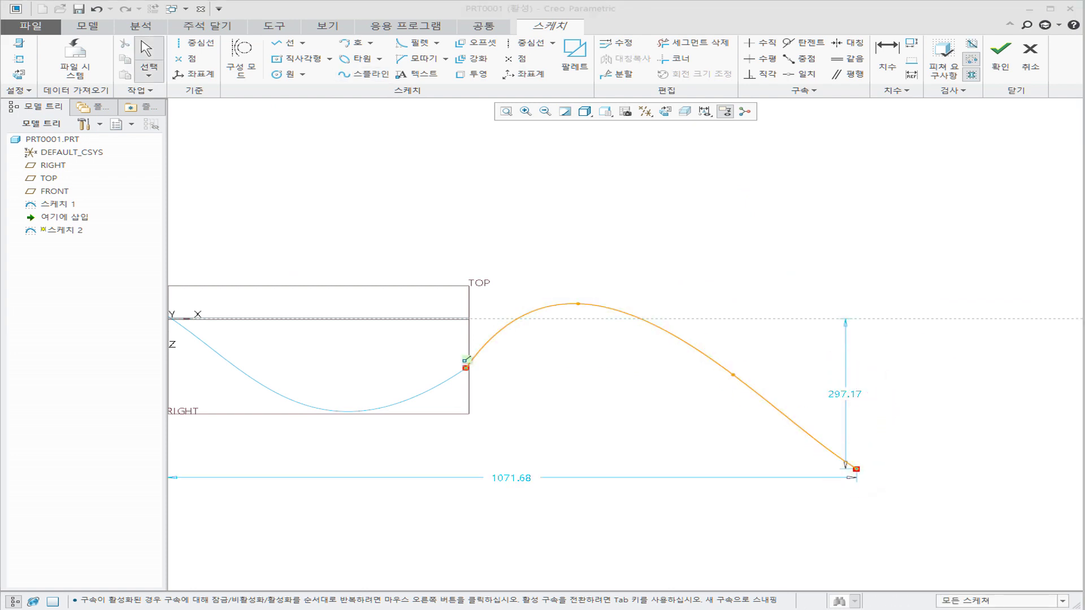
{"action": "left_click", "coordinate": [392, 477]}
{"action": "scroll", "coordinate": [819, 342], "scroll_direction": "up", "scroll_amount": 3}
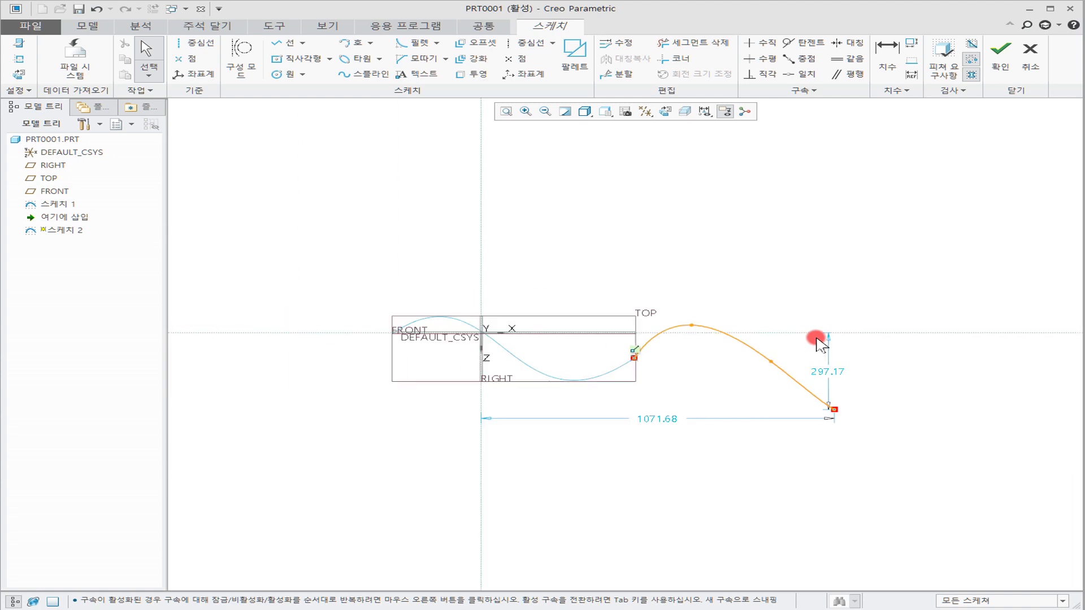
{"action": "left_click", "coordinate": [997, 70]}
Turn off the display of all datum axes, points, coordinate systems and planes.
{"action": "mouse_move", "coordinate": [812, 279]}
{"action": "middle_mouse_down"}
{"action": "mouse_move", "coordinate": [744, 255]}
{"action": "mouse_move", "coordinate": [605, 306]}
{"action": "mouse_move", "coordinate": [637, 254]}
{"action": "mouse_move", "coordinate": [669, 113]}
{"action": "middle_mouse_up"}
{"action": "left_click", "coordinate": [685, 112]}
{"action": "left_click", "coordinate": [685, 125]}
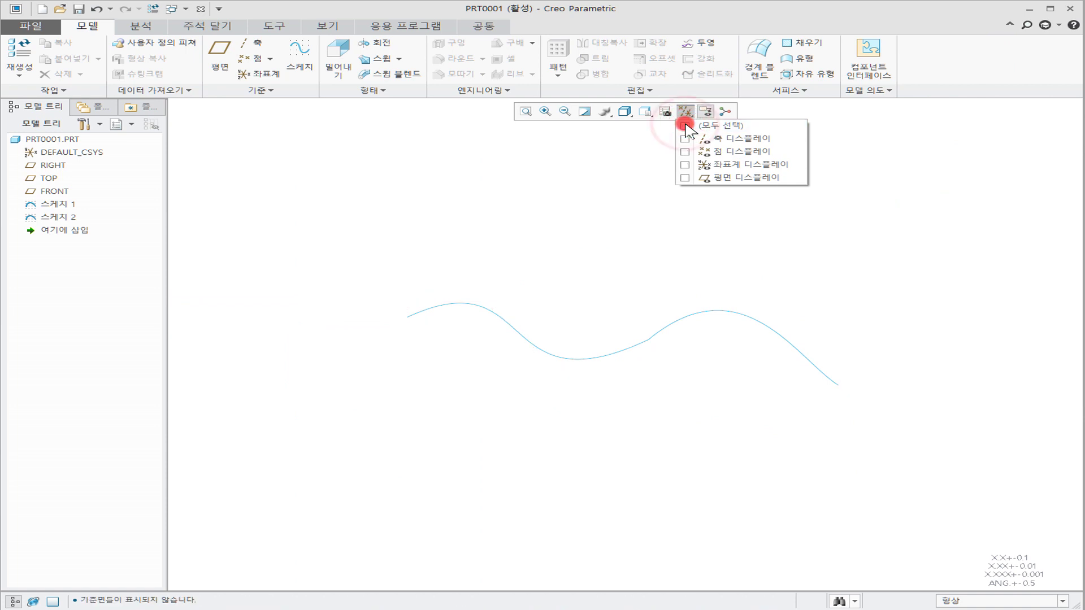
{"action": "left_click", "coordinate": [686, 125]}
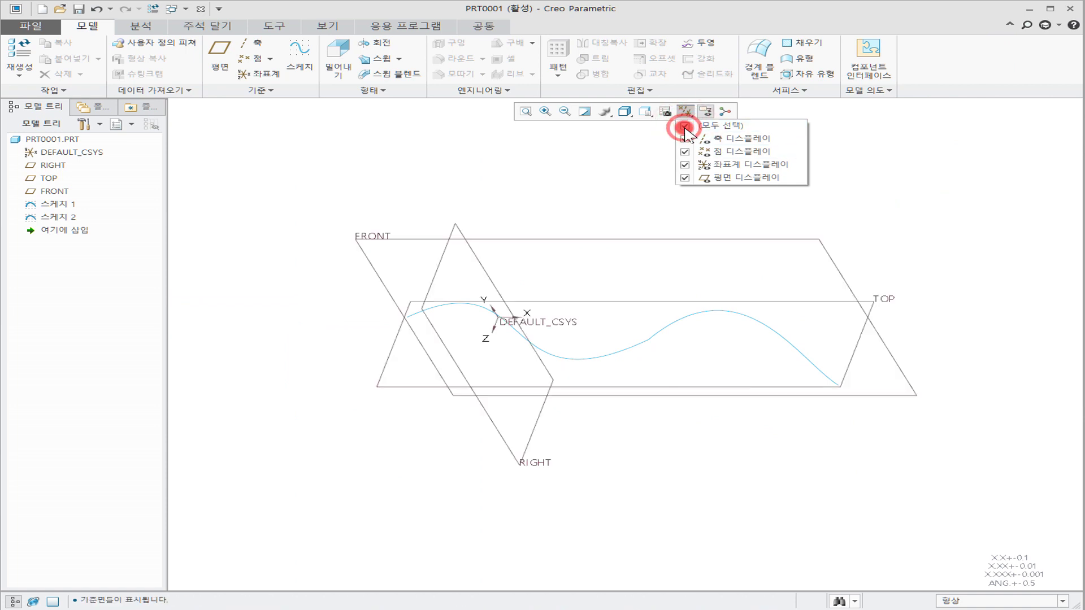
{"action": "left_click", "coordinate": [686, 125]}
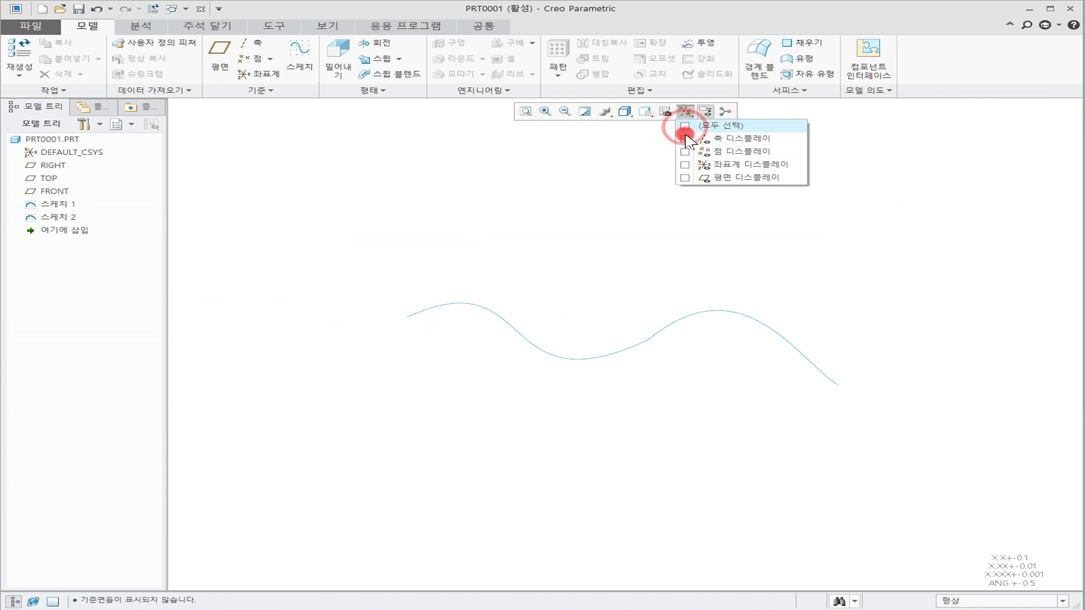
{"action": "left_click", "coordinate": [594, 236]}
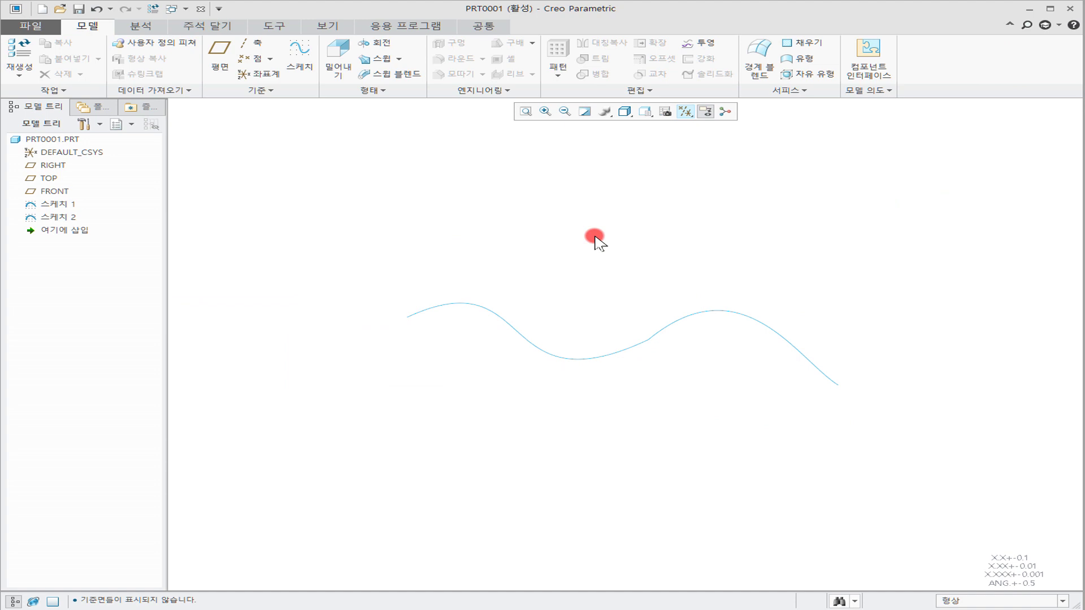
{"action": "middle_click_drag", "start_coordinate": [683, 346], "coordinate": [635, 356]}
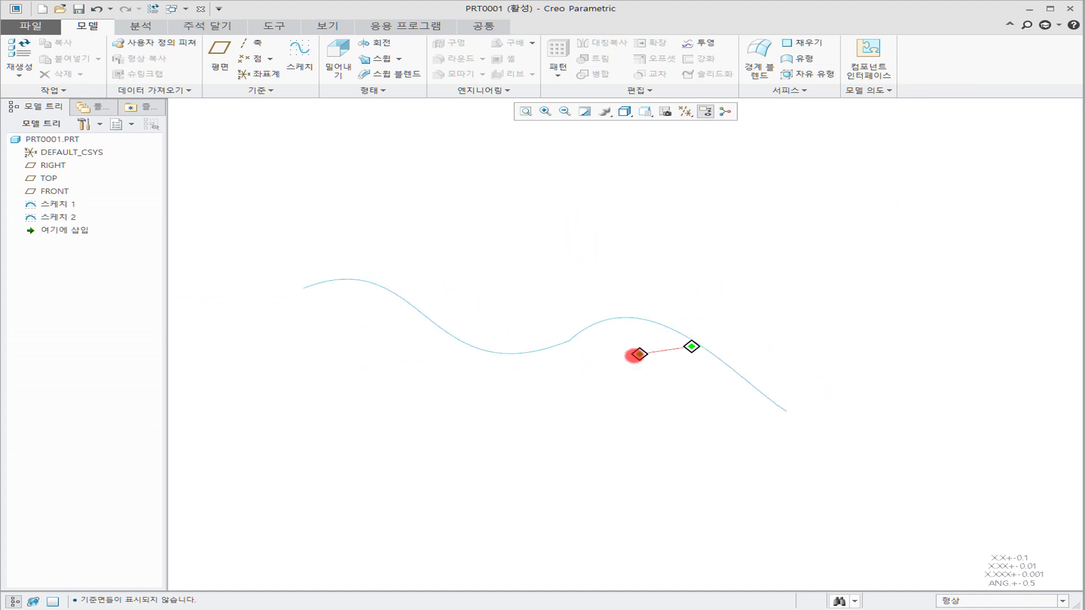
Start a sweep with the first spline as the origin trajectory and the second spline added as a separate chain.
{"action": "left_click", "coordinate": [63, 204]}
{"action": "left_click", "coordinate": [71, 223]}
{"action": "left_click", "coordinate": [645, 263]}
{"action": "left_click", "coordinate": [501, 243]}
{"action": "left_click", "coordinate": [383, 58]}
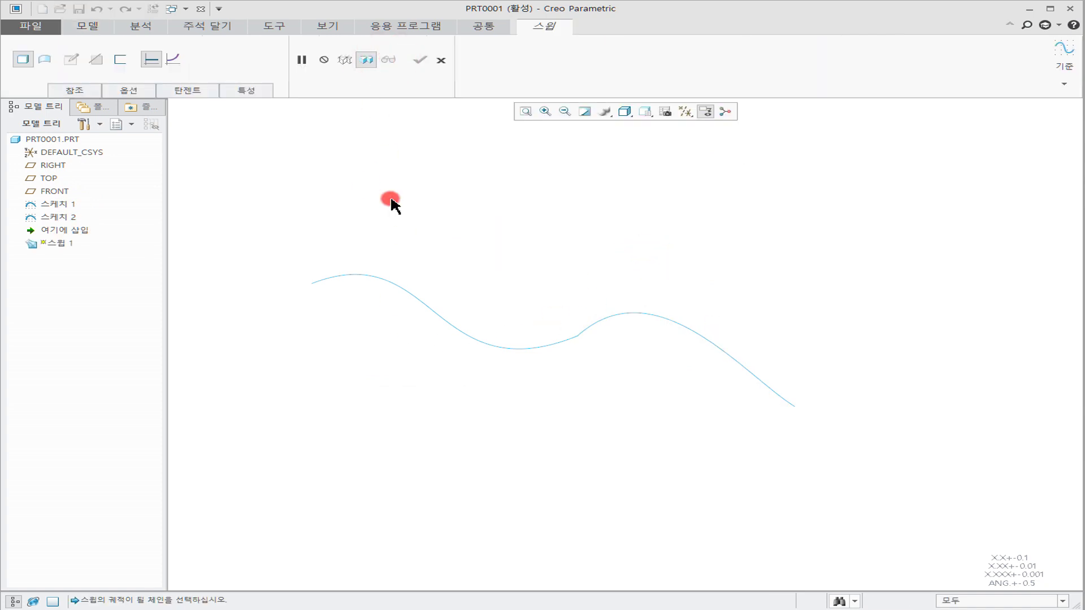
{"action": "left_click", "coordinate": [398, 289]}
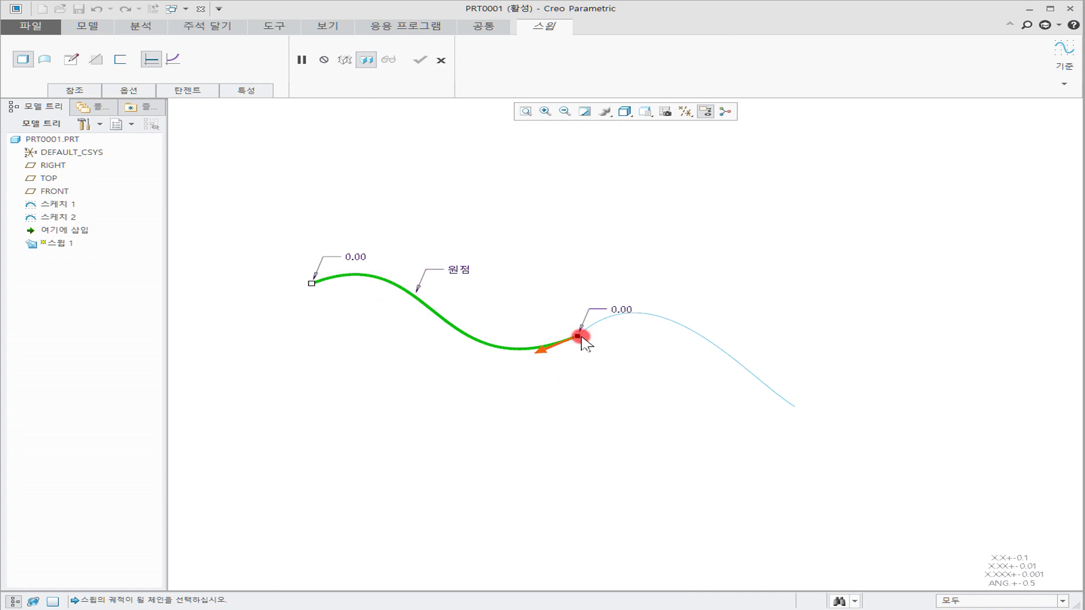
{"action": "left_click", "coordinate": [745, 369], "text": "ctrl"}
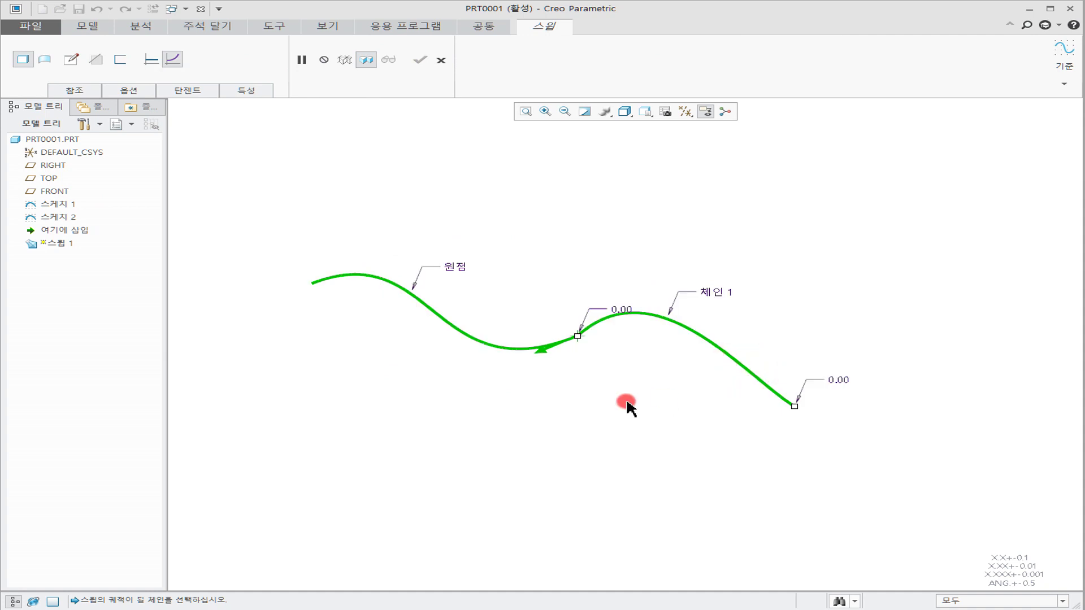
{"action": "mouse_move", "coordinate": [627, 397]}
{"action": "middle_mouse_down"}
{"action": "mouse_move", "coordinate": [637, 380]}
{"action": "mouse_move", "coordinate": [632, 390]}
{"action": "middle_mouse_up"}
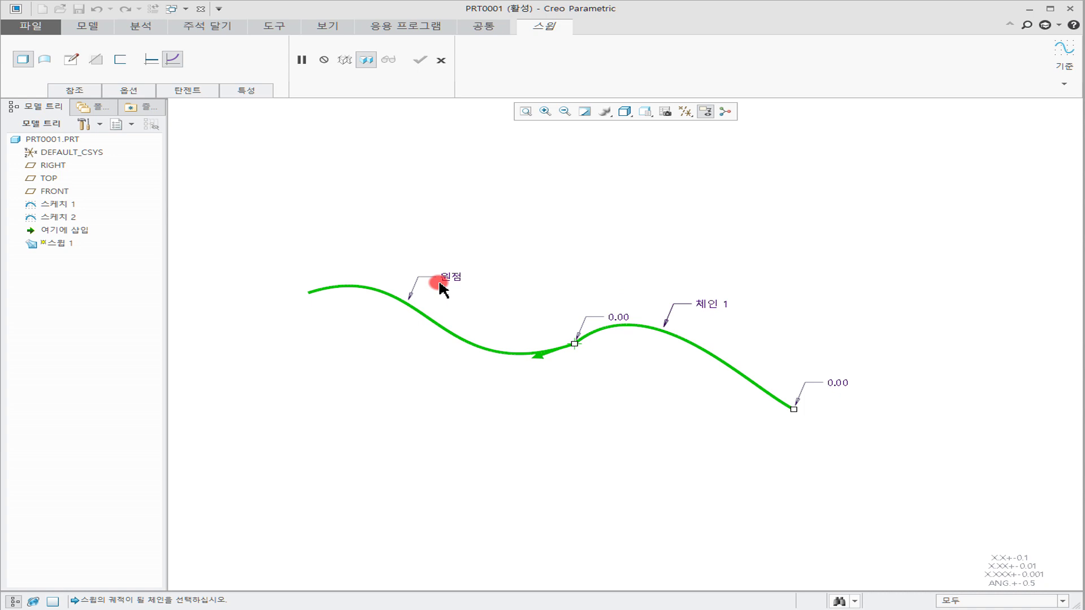
{"action": "left_click", "coordinate": [453, 280]}
{"action": "key", "text": "ctrl"}
{"action": "key", "text": "ctrl"}
{"action": "key", "text": "ctrl"}
{"action": "key", "text": "ctrl"}
{"action": "key", "text": "ctrl"}
Sketch a small circular section where the two splines meet and try to create the sweep from the two separate chains.
{"action": "left_click", "coordinate": [72, 59]}
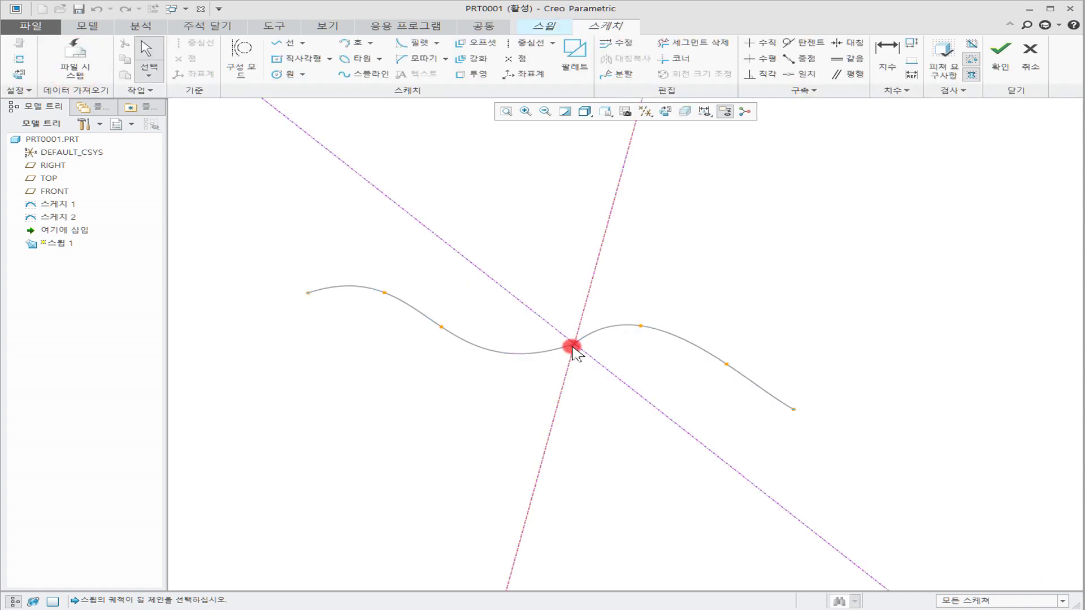
{"action": "left_click", "coordinate": [277, 74]}
{"action": "left_click", "coordinate": [574, 343]}
{"action": "middle_click", "coordinate": [673, 371]}
{"action": "left_click", "coordinate": [715, 344]}
{"action": "left_click", "coordinate": [998, 76]}
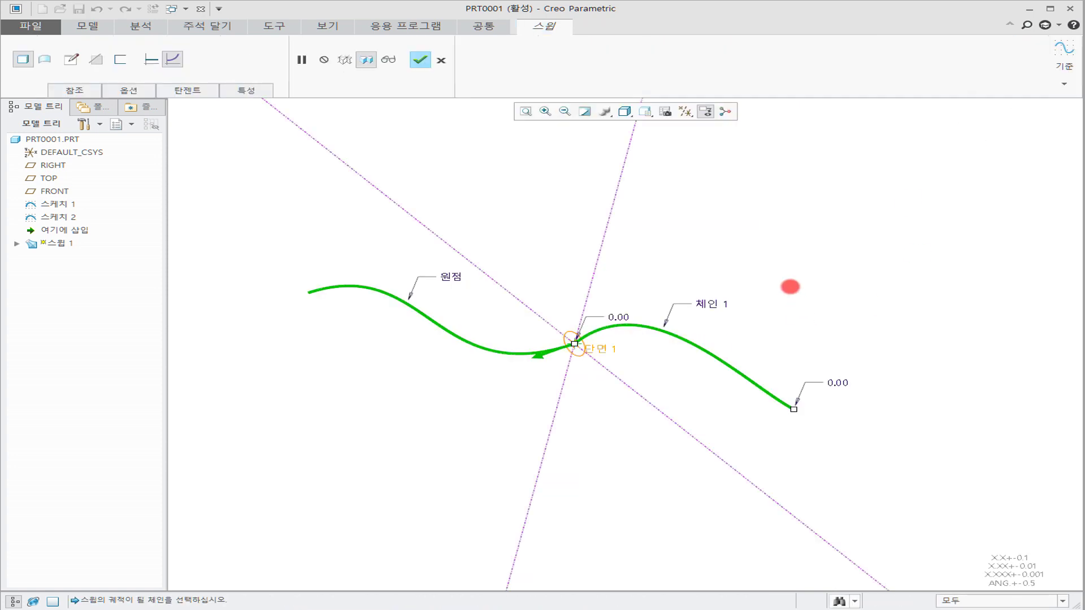
{"action": "left_click", "coordinate": [420, 60]}
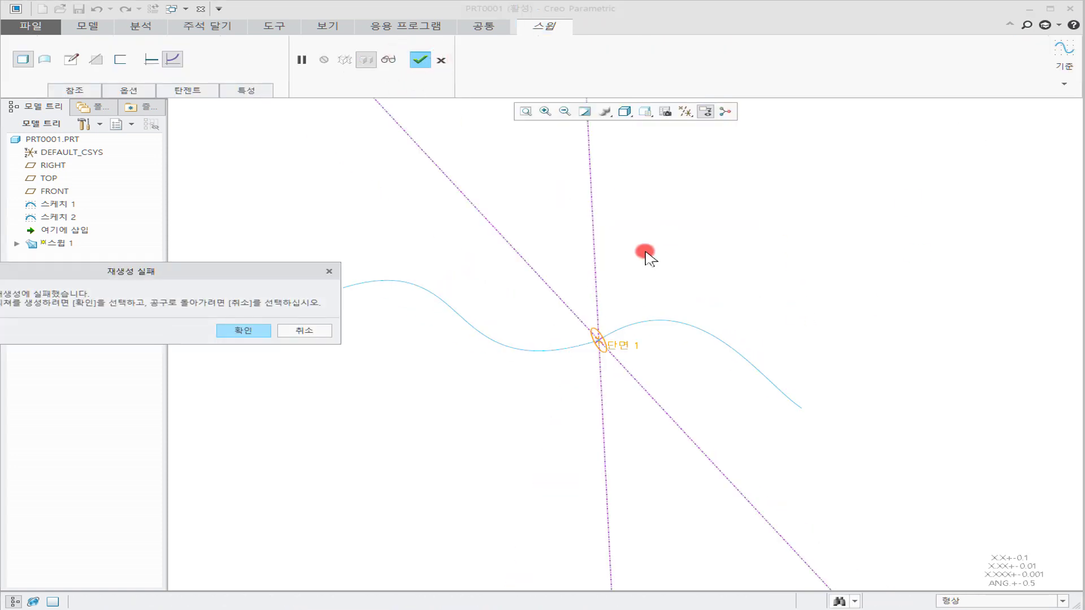
{"action": "left_click", "coordinate": [260, 332]}
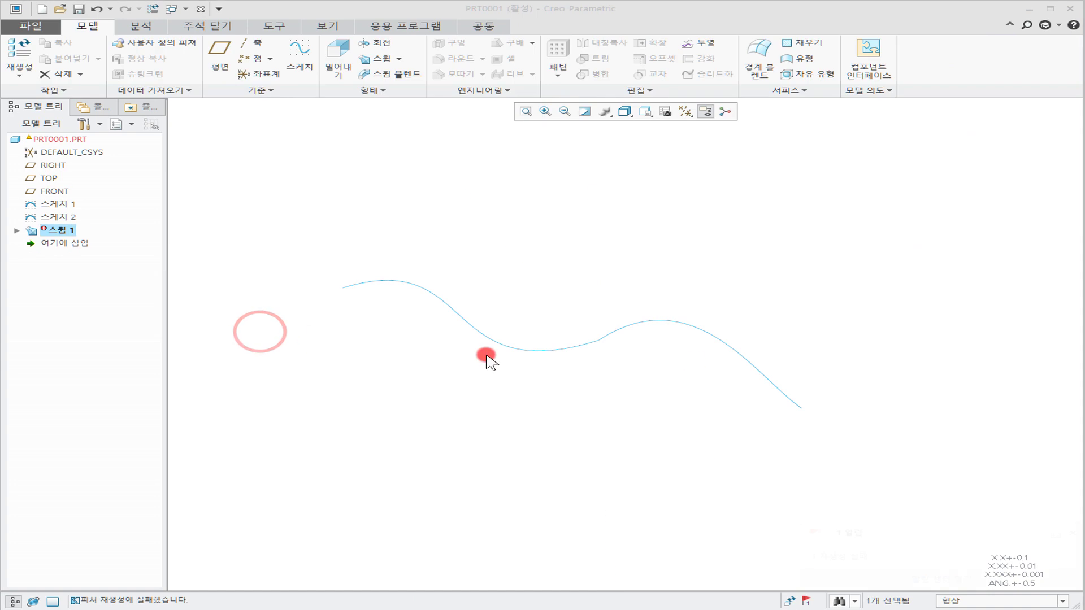
{"action": "left_click", "coordinate": [702, 365]}
{"action": "left_click", "coordinate": [129, 278]}
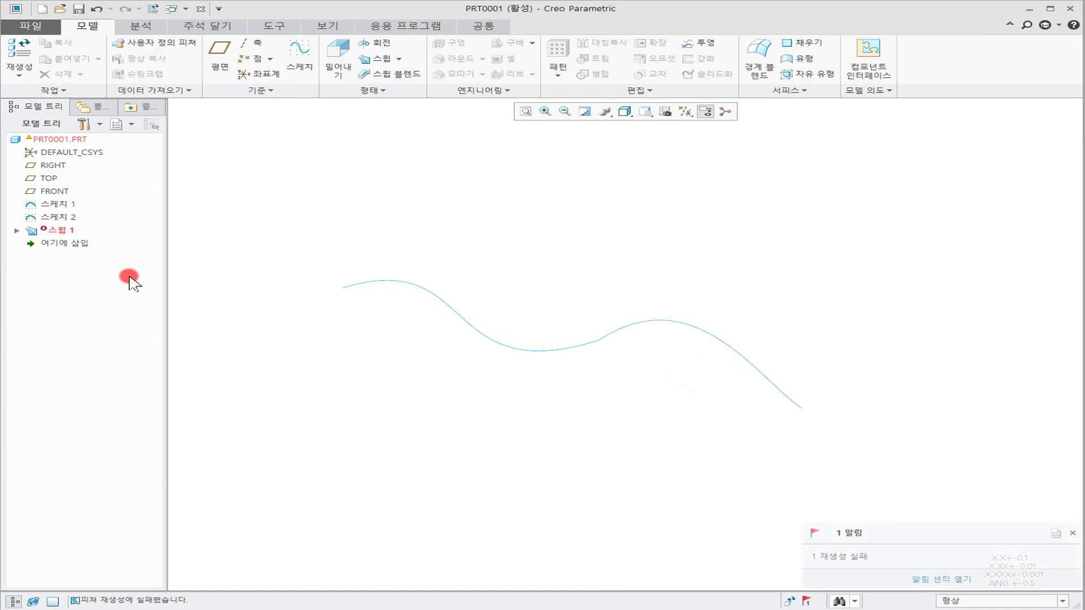
Delete the two-chain sweep (스윕 1) from the part.
{"action": "right_click", "coordinate": [67, 233]}
{"action": "left_click", "coordinate": [67, 233]}
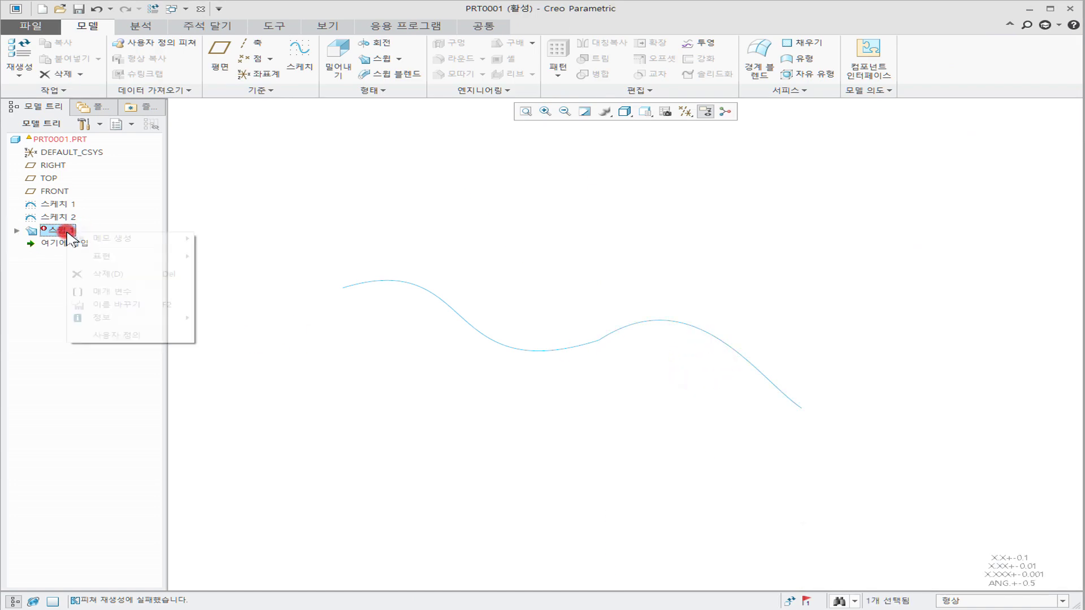
{"action": "right_click", "coordinate": [67, 233]}
{"action": "left_click", "coordinate": [85, 273]}
{"action": "left_click", "coordinate": [112, 323]}
{"action": "left_click", "coordinate": [520, 255]}
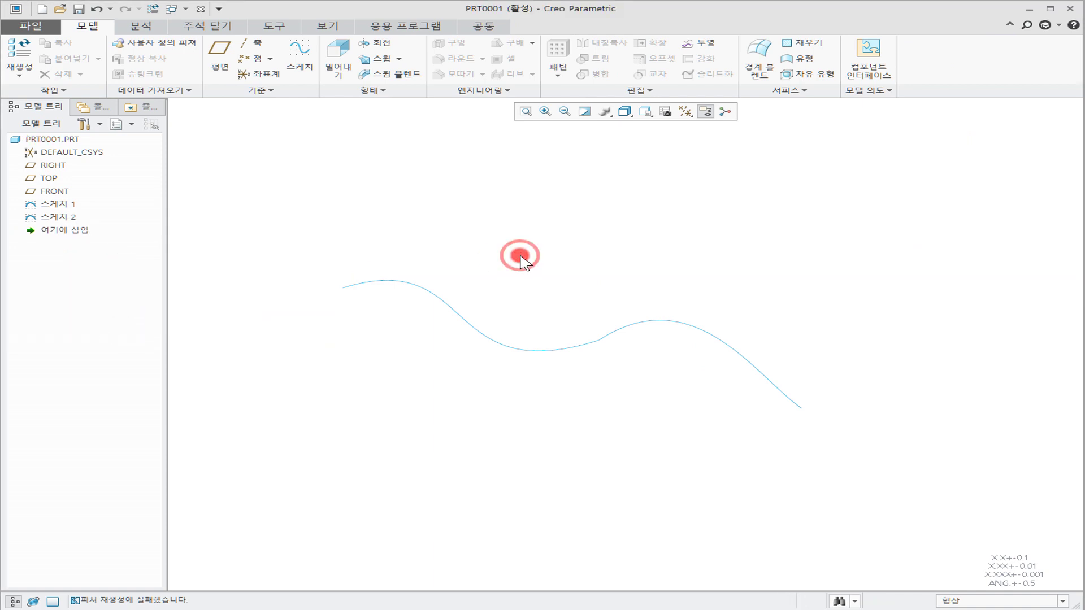
Start a new sweep and chain both connected splines together as one origin trajectory.
{"action": "left_click", "coordinate": [374, 58]}
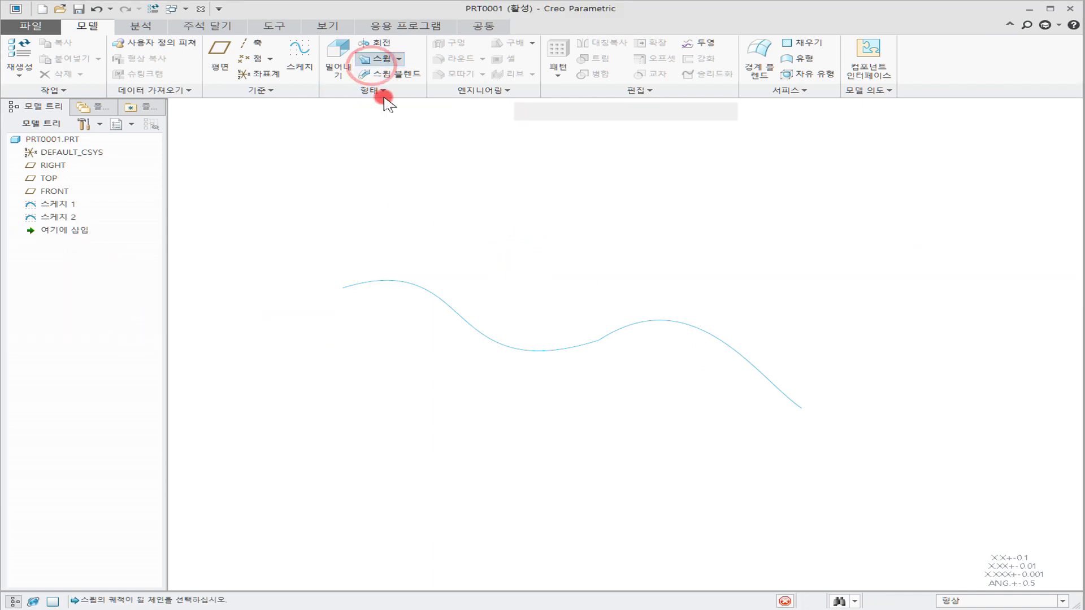
{"action": "left_click", "coordinate": [503, 347]}
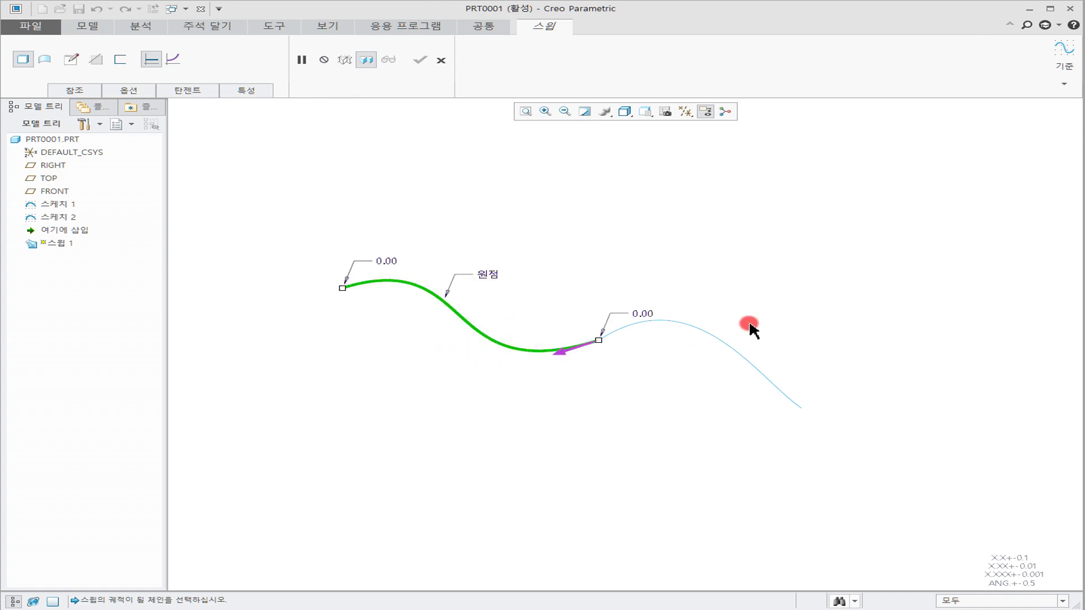
{"action": "left_click", "coordinate": [723, 342], "text": "shift"}
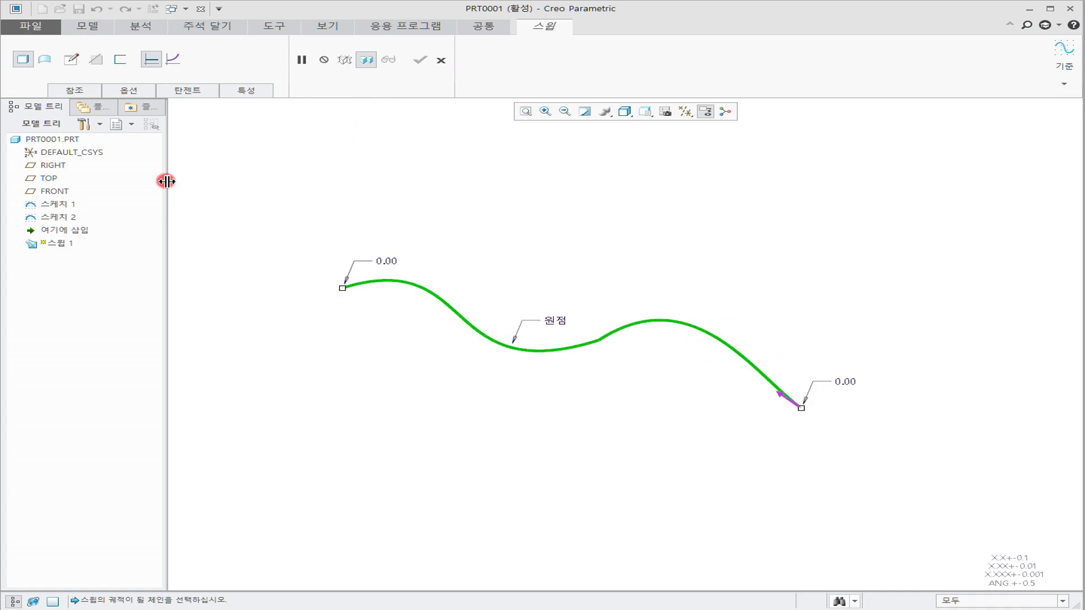
Sketch a circular section about 237 in diameter centered on the trajectory's start point, and accept the section.
{"action": "left_click", "coordinate": [70, 58]}
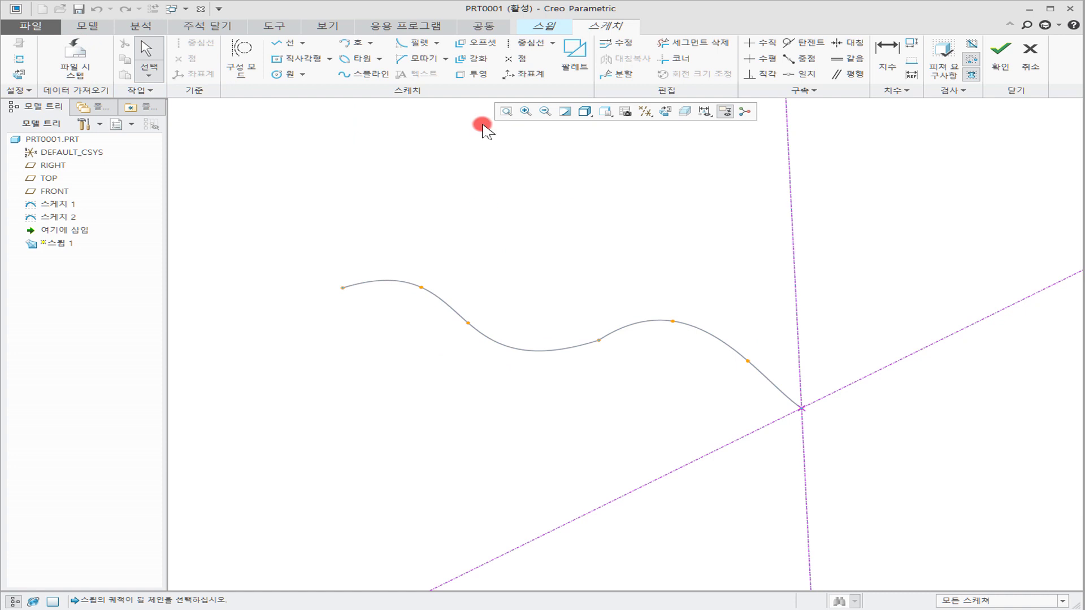
{"action": "left_click", "coordinate": [277, 74]}
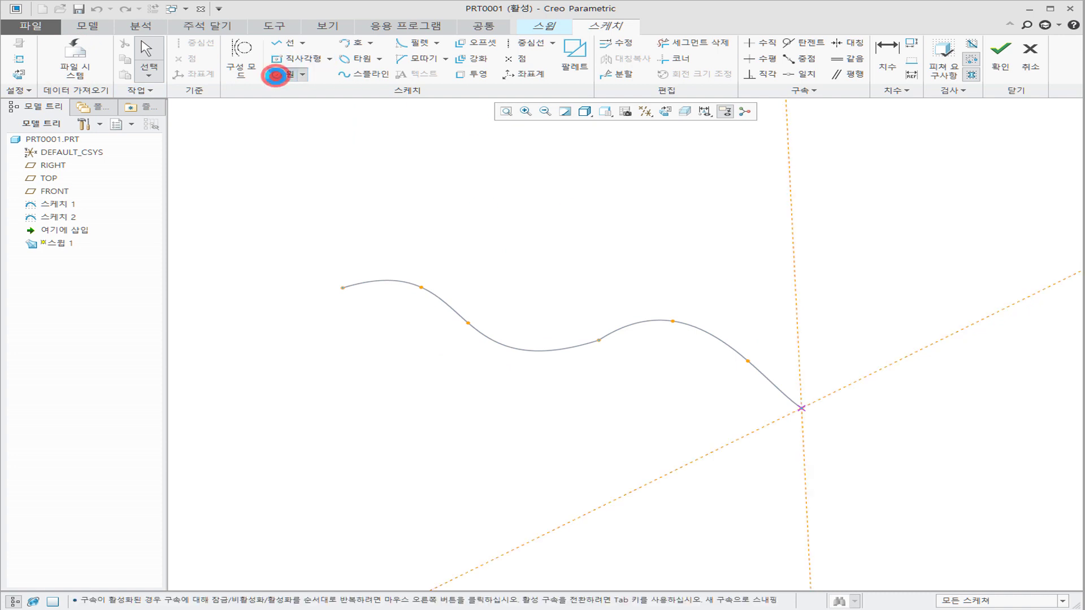
{"action": "left_click", "coordinate": [817, 421]}
{"action": "middle_click", "coordinate": [913, 375]}
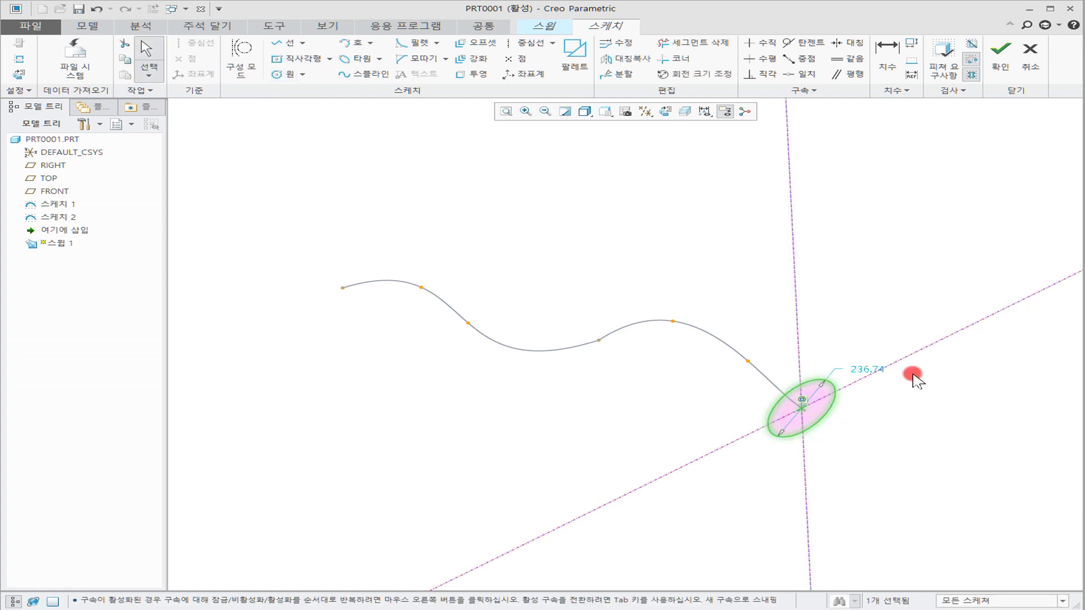
{"action": "left_click", "coordinate": [998, 66]}
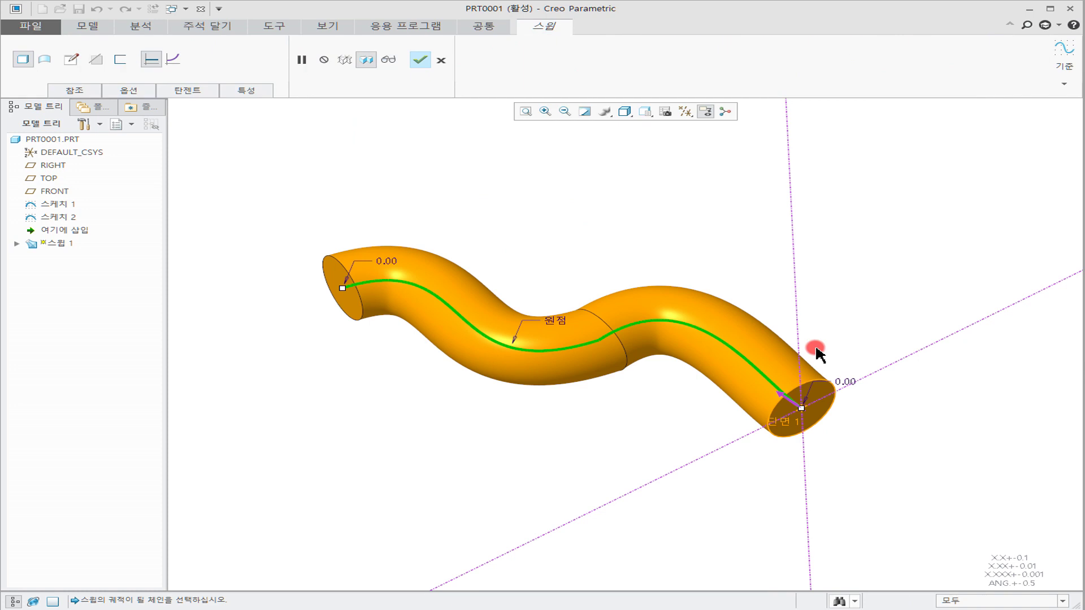
Complete the sweep along the two chained splines with its circular section.
{"action": "middle_click_drag", "start_coordinate": [861, 303], "coordinate": [684, 305]}
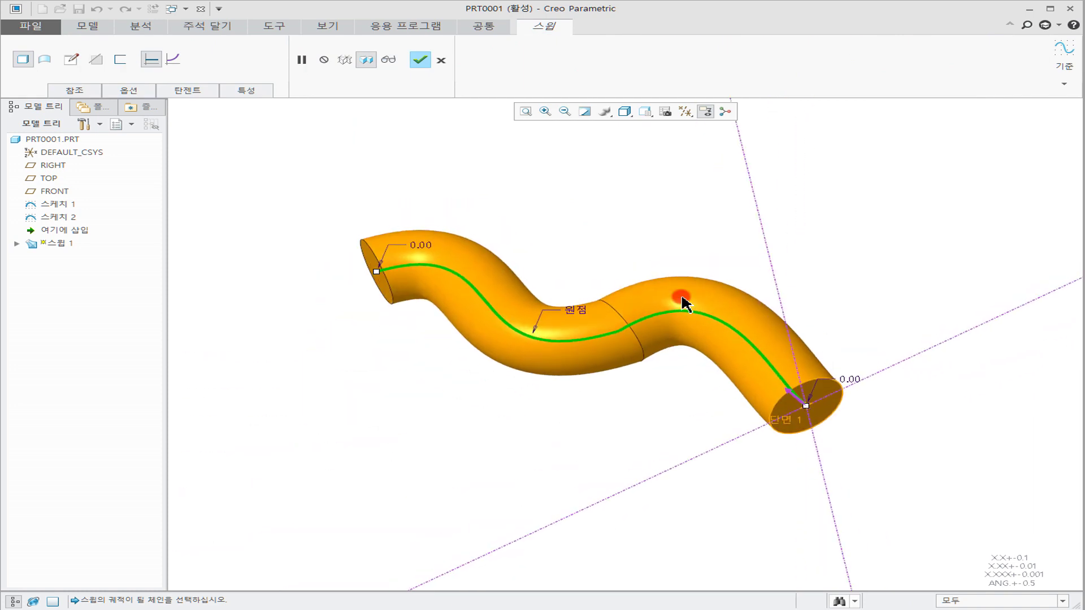
{"action": "left_click", "coordinate": [419, 61]}
{"action": "left_click", "coordinate": [528, 191]}
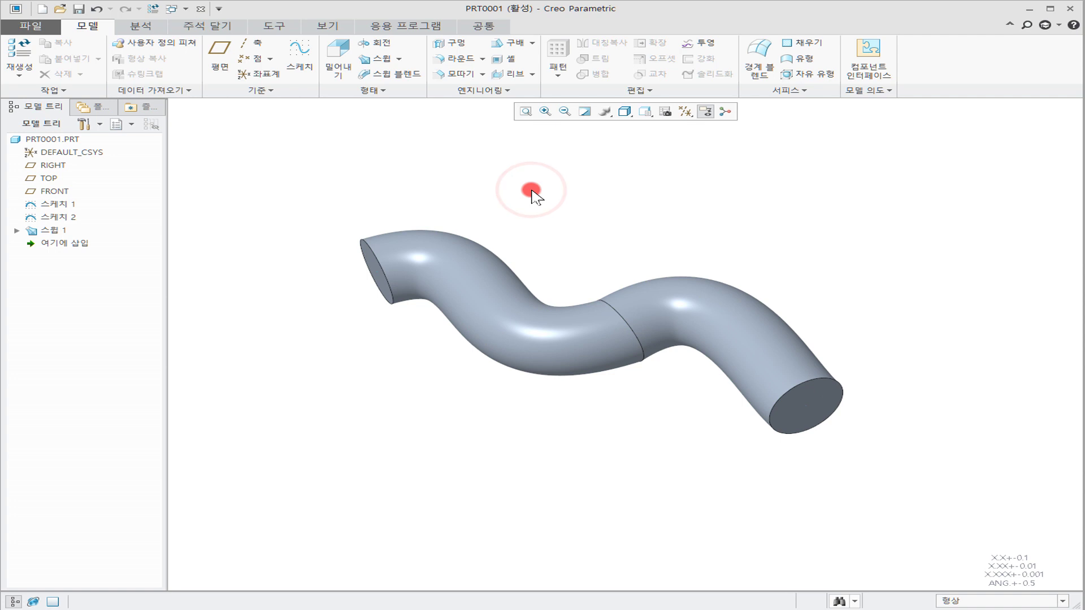
Delete the chained spline sweep (스윕 1) from the part.
{"action": "left_click", "coordinate": [96, 10]}
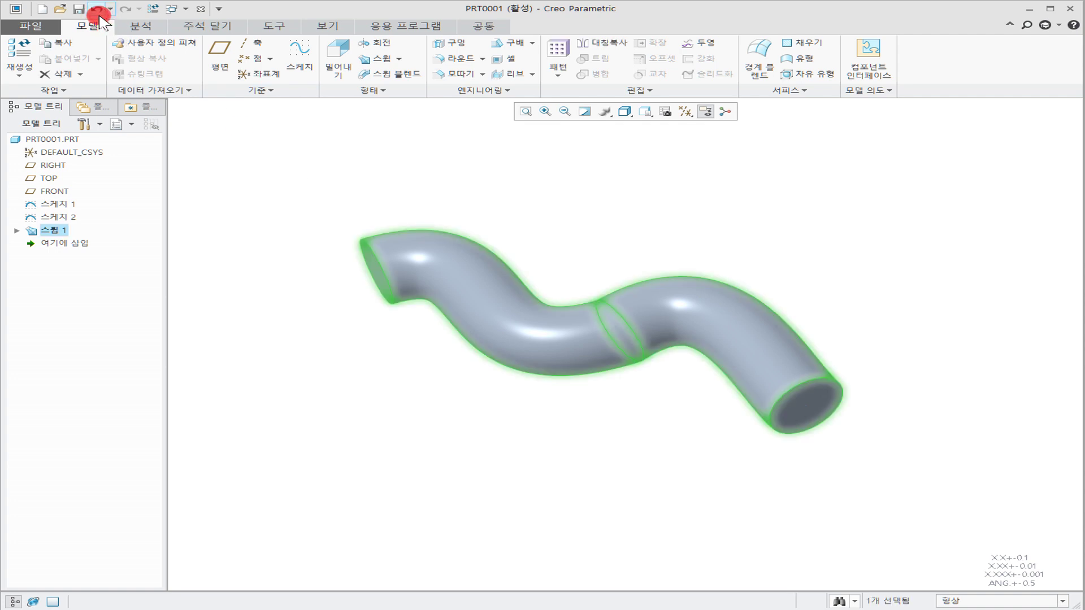
{"action": "right_click", "coordinate": [56, 231]}
{"action": "left_click", "coordinate": [111, 277]}
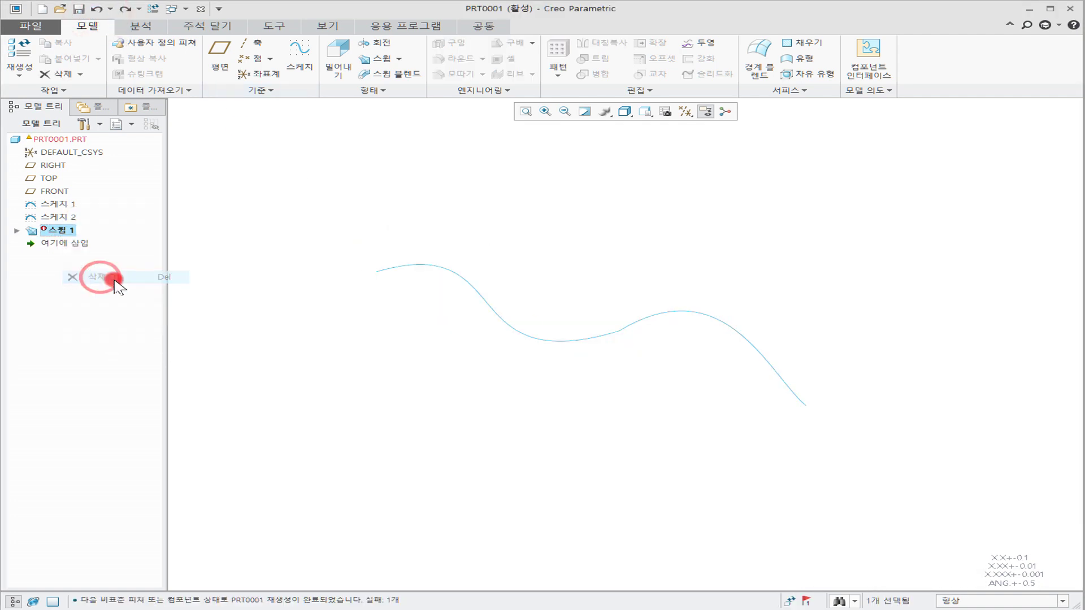
{"action": "left_click", "coordinate": [117, 323]}
{"action": "left_click", "coordinate": [424, 334]}
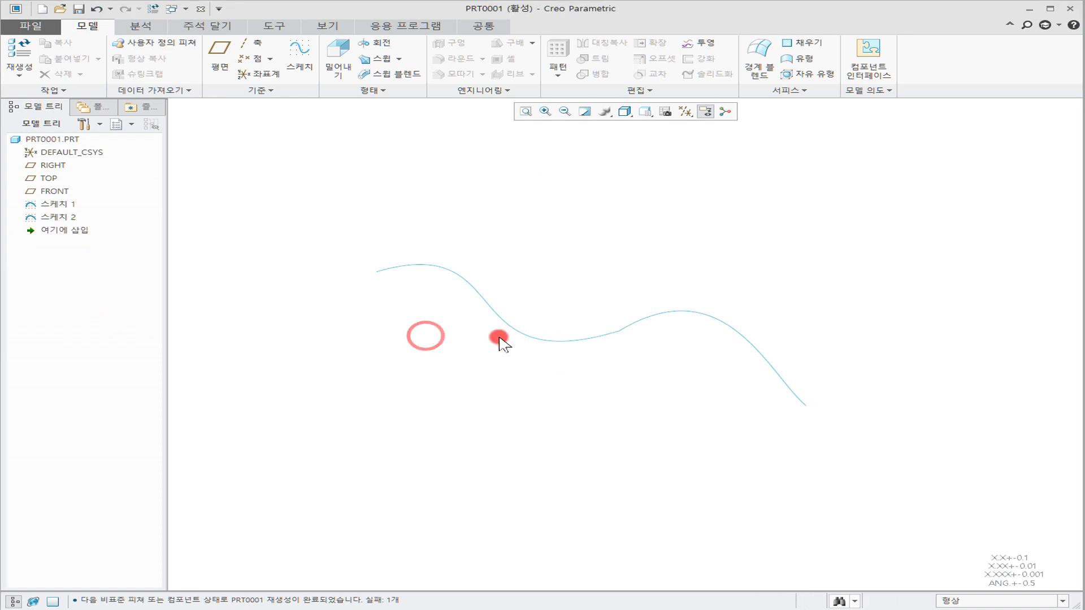
Examine the two connected spline sketches by highlighting each in turn and checking where they meet.
{"action": "left_click", "coordinate": [57, 205]}
{"action": "left_click", "coordinate": [577, 339]}
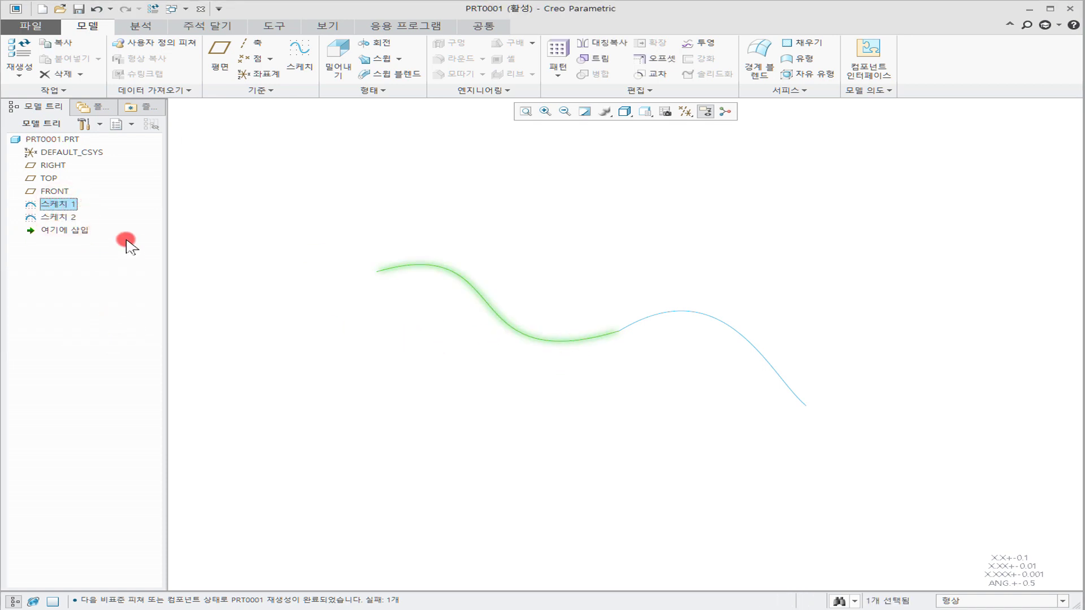
{"action": "left_click", "coordinate": [68, 219]}
{"action": "left_click", "coordinate": [698, 366]}
{"action": "mouse_move", "coordinate": [642, 376]}
{"action": "middle_mouse_down"}
{"action": "mouse_move", "coordinate": [654, 353]}
{"action": "mouse_move", "coordinate": [633, 378]}
{"action": "mouse_move", "coordinate": [686, 344]}
{"action": "mouse_move", "coordinate": [684, 356]}
{"action": "mouse_move", "coordinate": [628, 280]}
{"action": "middle_mouse_up"}
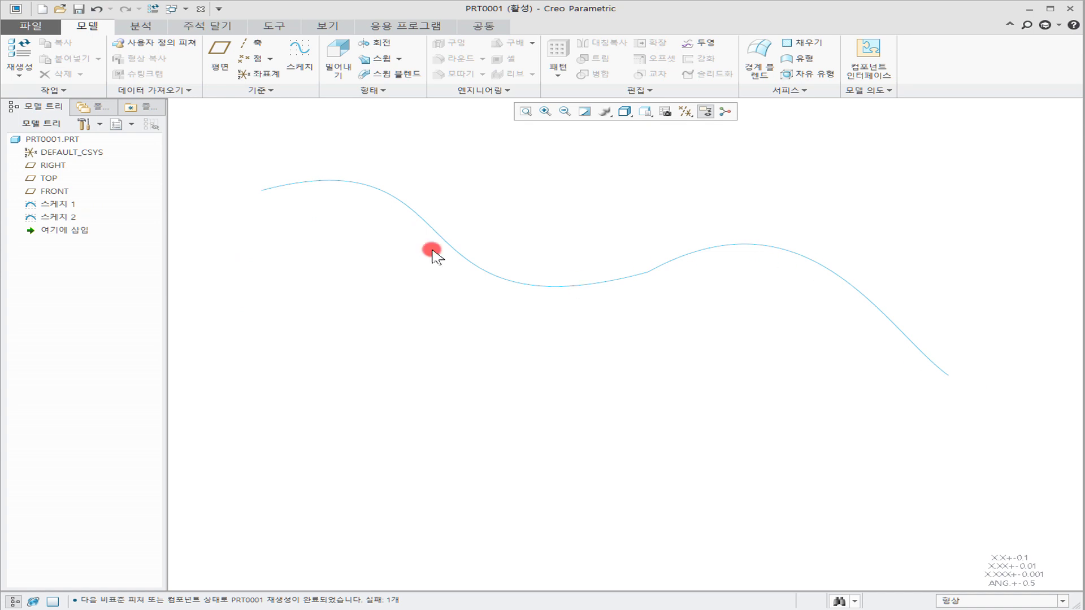
{"action": "scroll", "coordinate": [530, 326], "scroll_direction": "down", "scroll_amount": 2}
{"action": "middle_click_drag", "start_coordinate": [677, 366], "coordinate": [632, 388], "text": "shift"}
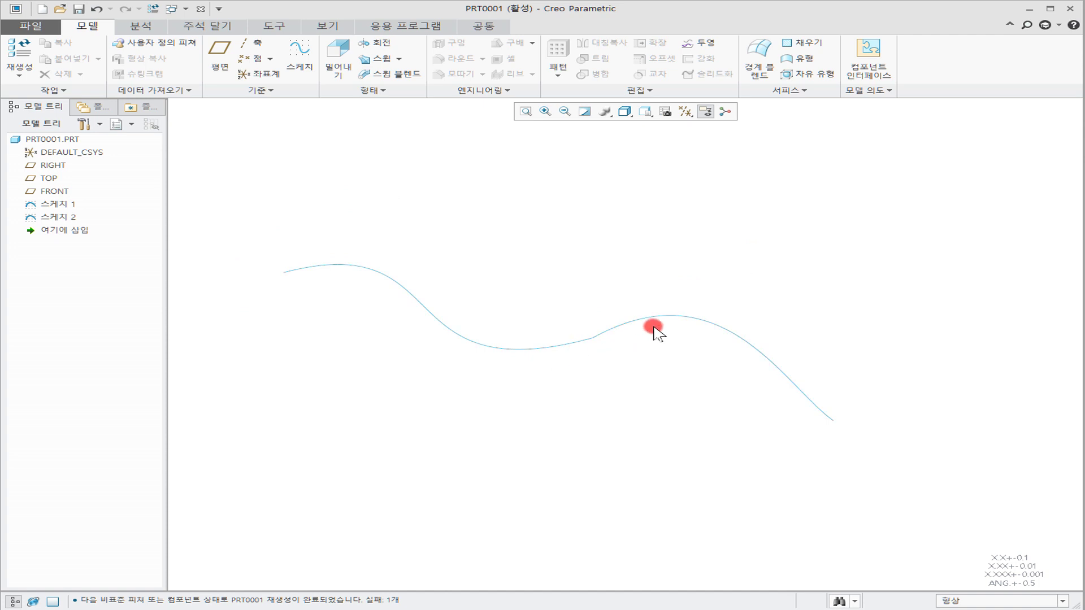
Delete both spline sketches, 스케치 2 and 스케치 1, from the part.
{"action": "left_click", "coordinate": [82, 216]}
{"action": "right_click", "coordinate": [82, 216]}
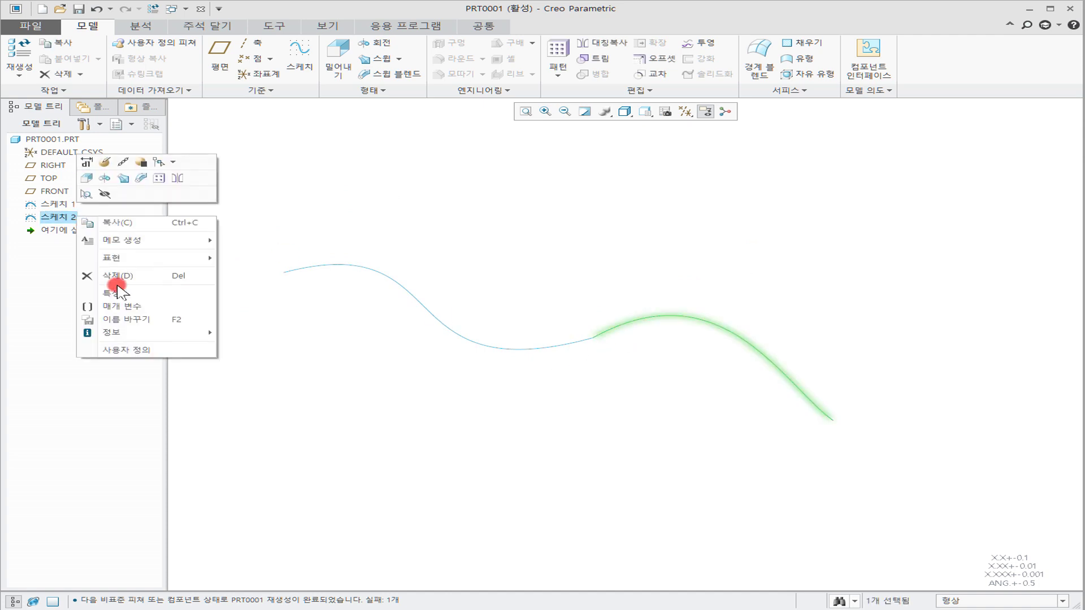
{"action": "left_click", "coordinate": [123, 277]}
{"action": "left_click", "coordinate": [104, 321]}
{"action": "left_click", "coordinate": [55, 205]}
{"action": "right_click", "coordinate": [58, 205]}
{"action": "left_click", "coordinate": [93, 263]}
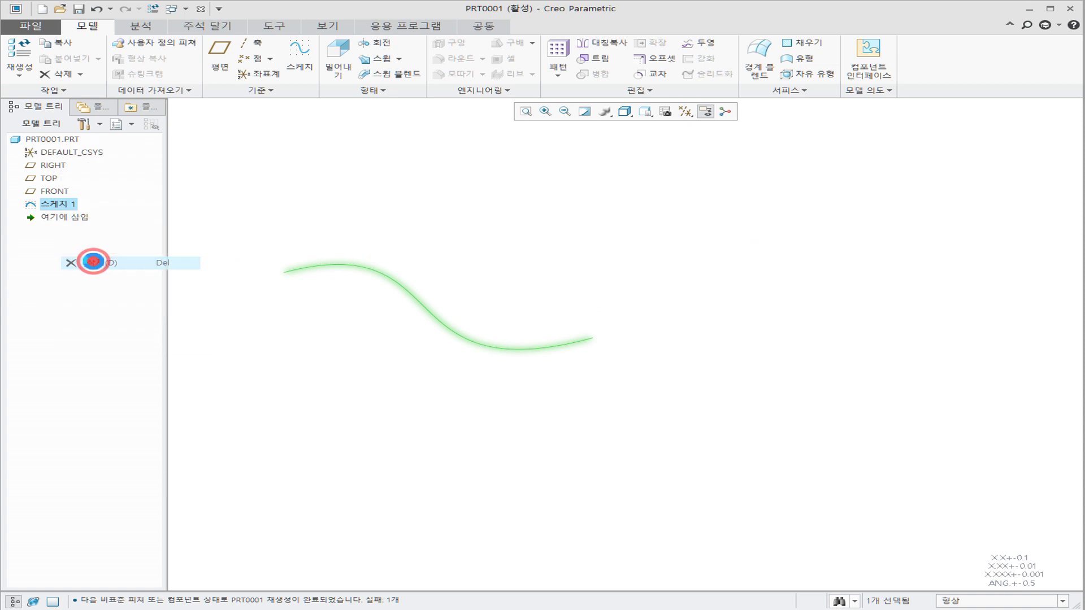
{"action": "left_click", "coordinate": [692, 195]}
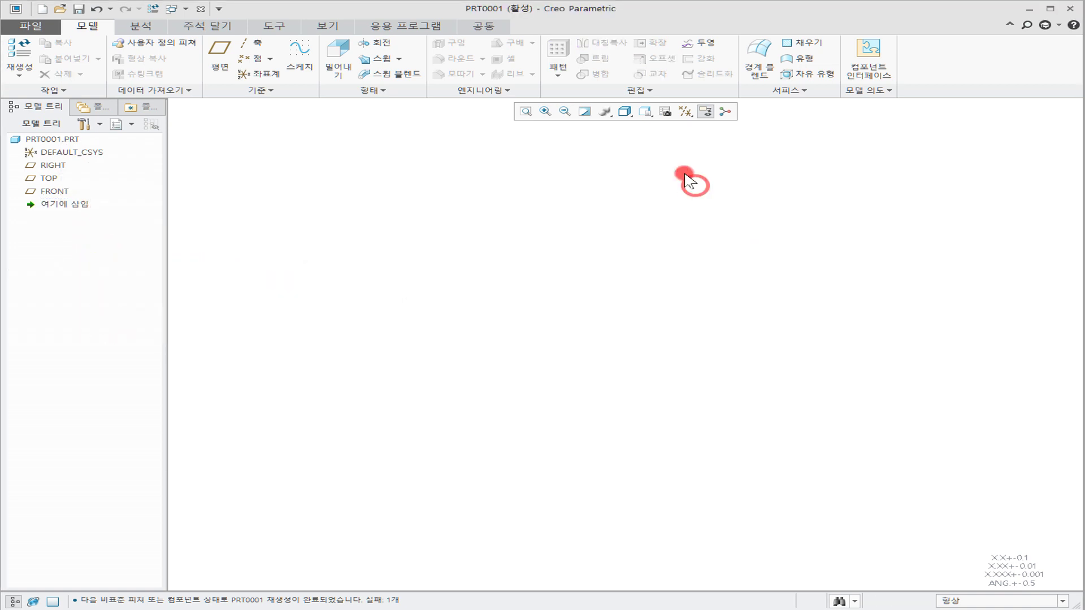
Show the datum planes and the coordinate system, and return the model to its standard orientation.
{"action": "left_click", "coordinate": [688, 112]}
{"action": "left_click", "coordinate": [686, 126]}
{"action": "left_click", "coordinate": [548, 160]}
{"action": "left_click", "coordinate": [562, 225]}
{"action": "key", "text": "ctrl+d"}
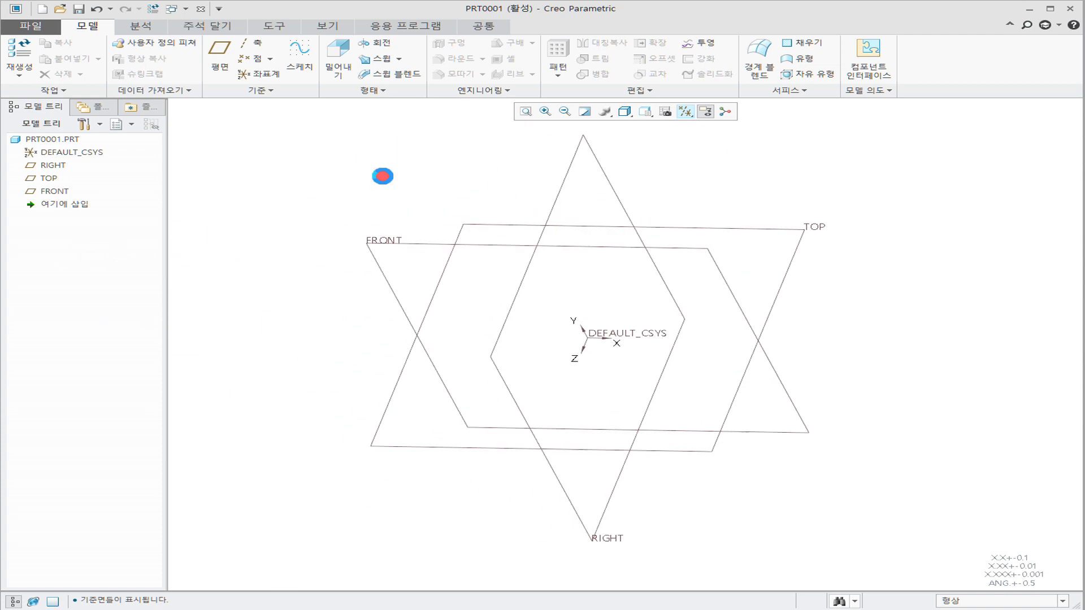
Start a new sketch on the TOP plane, viewed square to the sketch plane.
{"action": "left_click", "coordinate": [300, 54]}
{"action": "left_click", "coordinate": [831, 235]}
{"action": "middle_click", "coordinate": [807, 199]}
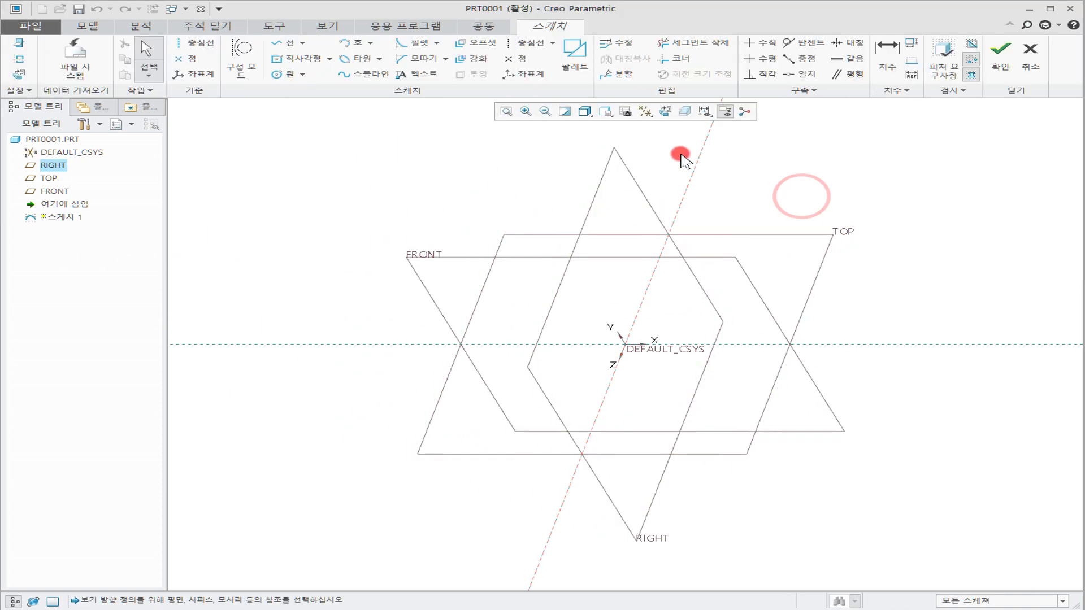
{"action": "left_click", "coordinate": [668, 113]}
Draw a horizontal line above the origin across the vertical reference and set its length to 200.
{"action": "left_click", "coordinate": [283, 43]}
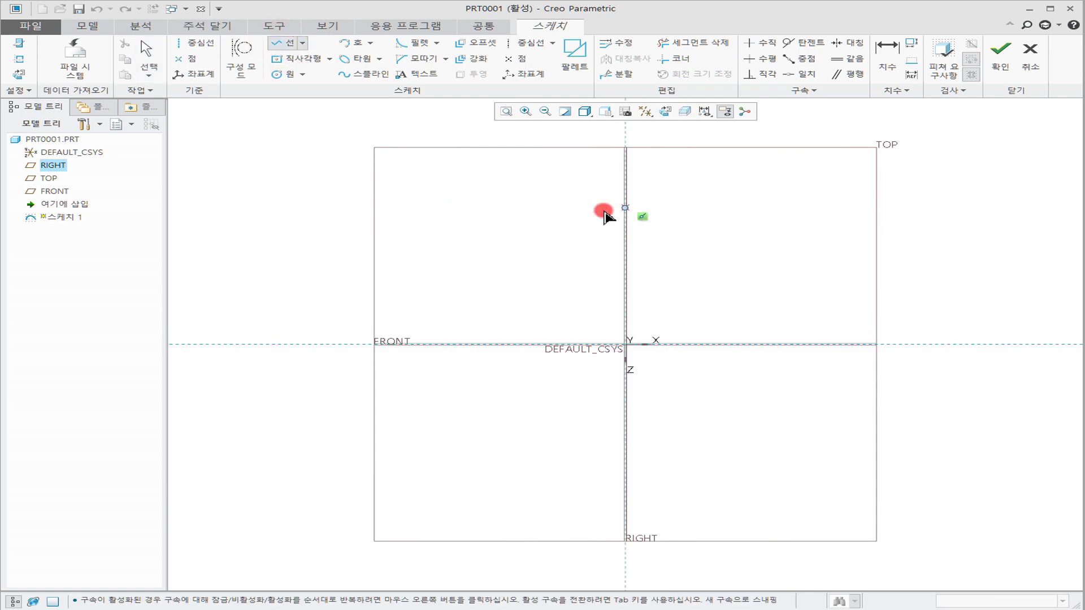
{"action": "left_click", "coordinate": [530, 211]}
{"action": "left_click", "coordinate": [718, 211]}
{"action": "middle_click", "coordinate": [756, 252]}
{"action": "left_click", "coordinate": [602, 211]}
{"action": "type", "text": "200"}
{"action": "key", "text": "Return"}
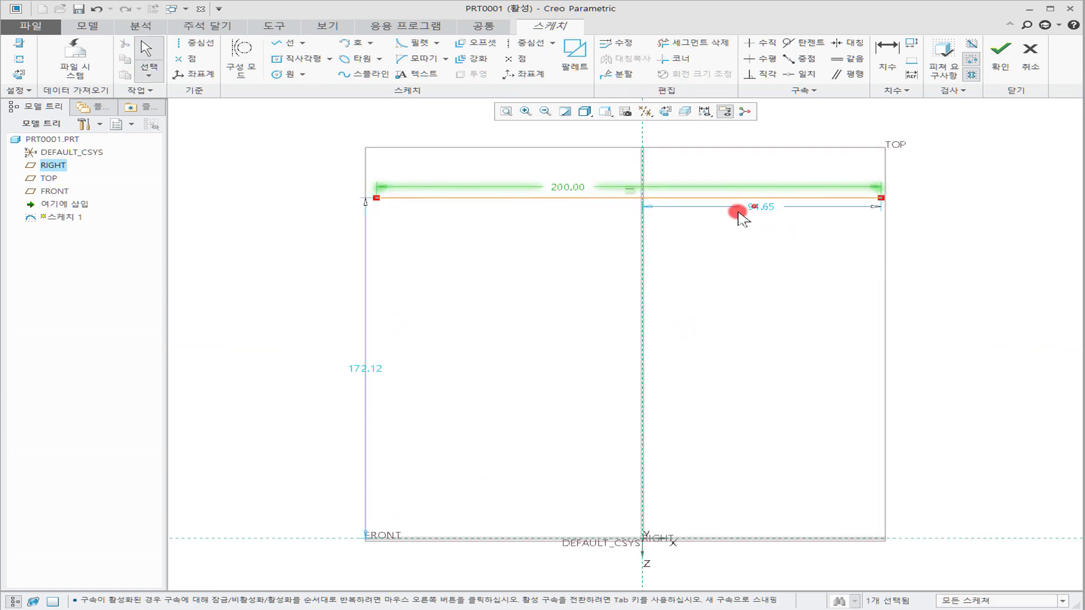
Place the line's right end 100 from the vertical reference and the line 150 above the horizontal reference, and accept the sketch.
{"action": "double_click", "coordinate": [757, 208]}
{"action": "type", "text": "100"}
{"action": "key", "text": "Return"}
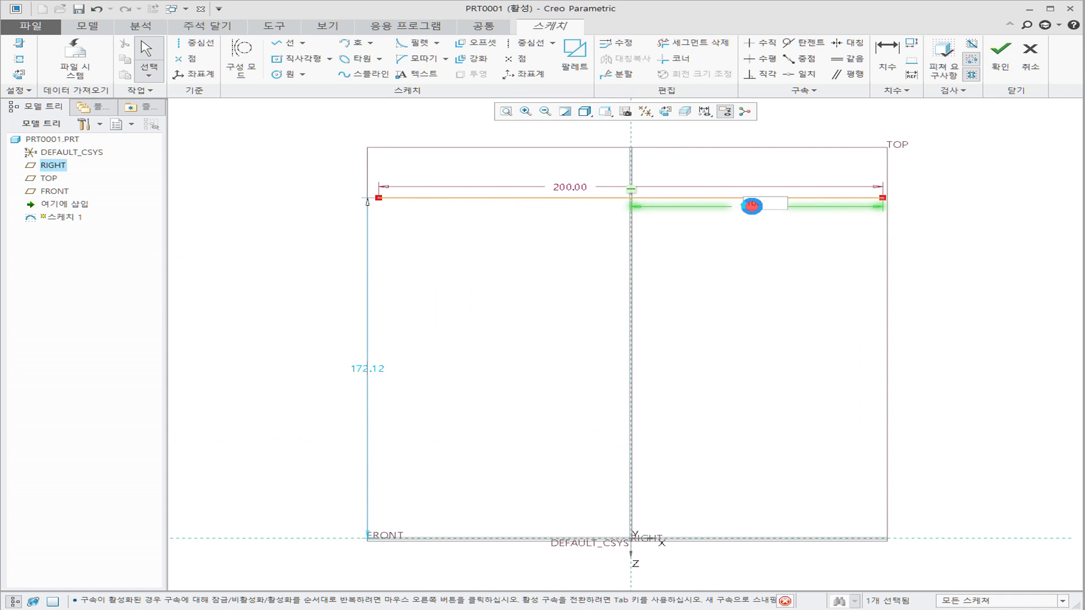
{"action": "double_click", "coordinate": [369, 368]}
{"action": "type", "text": "150"}
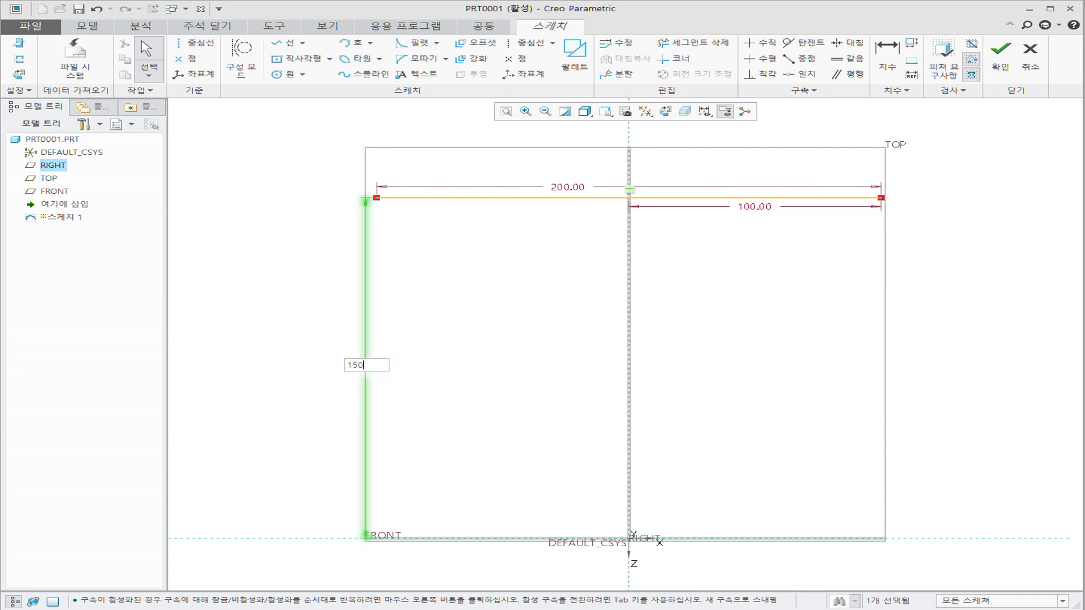
{"action": "key", "text": "Return"}
{"action": "mouse_move", "coordinate": [574, 363]}
{"action": "middle_mouse_down"}
{"action": "mouse_move", "coordinate": [635, 407]}
{"action": "mouse_move", "coordinate": [623, 337]}
{"action": "middle_mouse_up"}
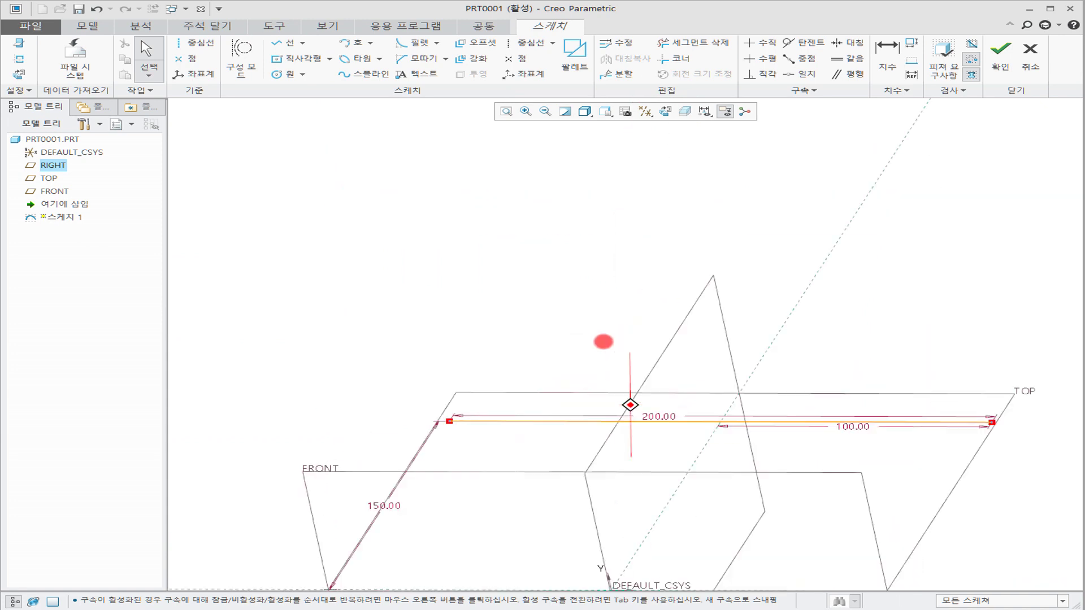
{"action": "left_click", "coordinate": [1000, 56]}
{"action": "mouse_move", "coordinate": [742, 328]}
{"action": "middle_mouse_down"}
{"action": "mouse_move", "coordinate": [676, 325]}
{"action": "mouse_move", "coordinate": [373, 196]}
{"action": "middle_mouse_up"}
{"action": "left_click", "coordinate": [373, 197]}
Start a second sketch on the TOP plane and add the horizontal line's right endpoint as a sketch reference.
{"action": "left_click", "coordinate": [301, 63]}
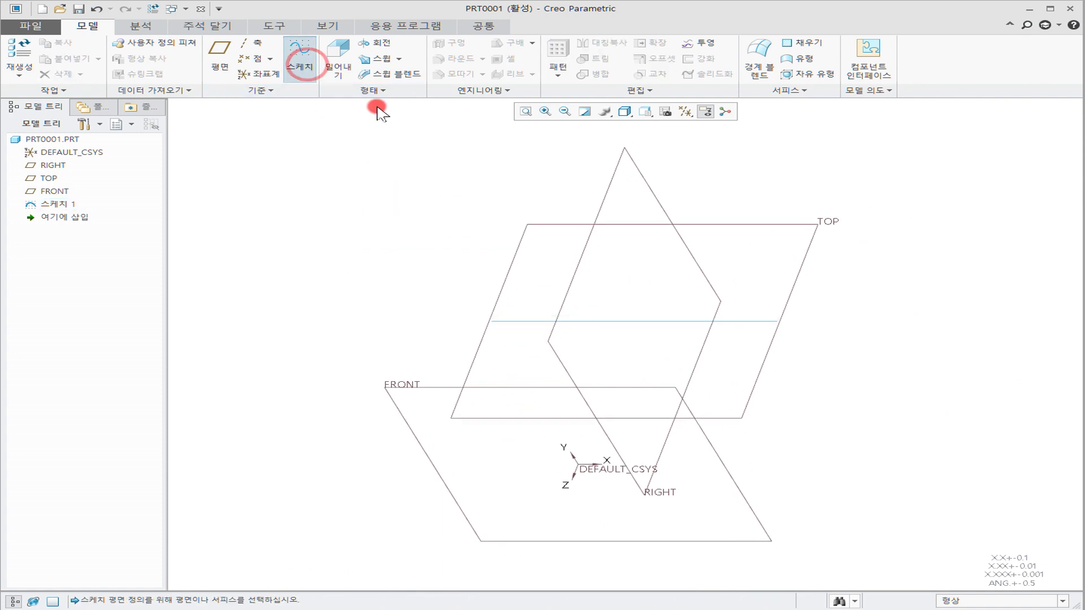
{"action": "left_click", "coordinate": [816, 233]}
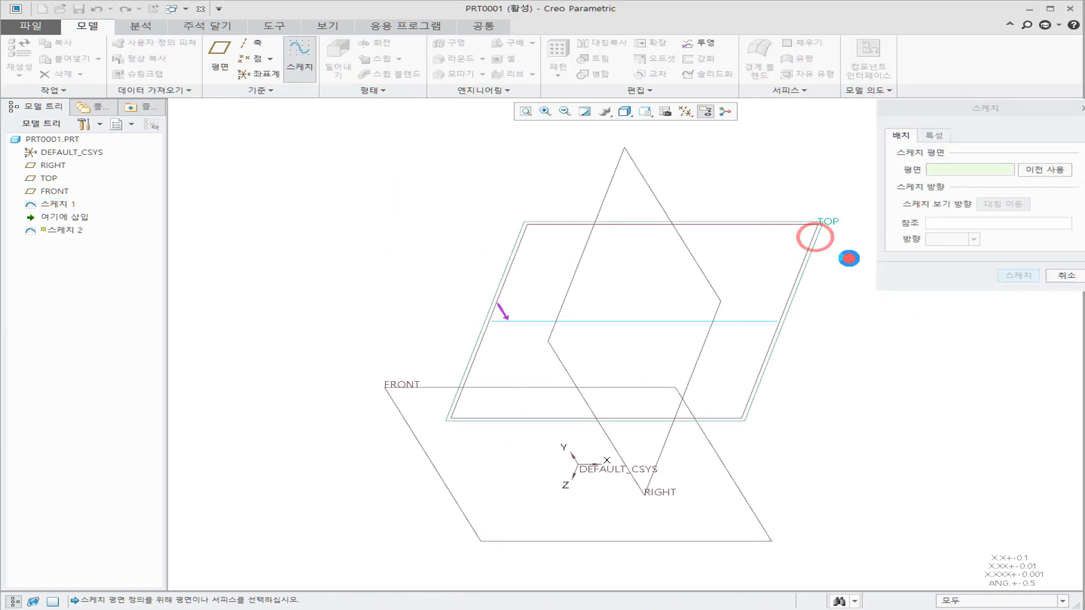
{"action": "middle_click", "coordinate": [874, 368]}
{"action": "left_click", "coordinate": [665, 113]}
{"action": "middle_click_drag", "start_coordinate": [553, 358], "coordinate": [447, 237], "text": "shift"}
{"action": "scroll", "coordinate": [447, 237], "scroll_direction": "up", "scroll_amount": 3}
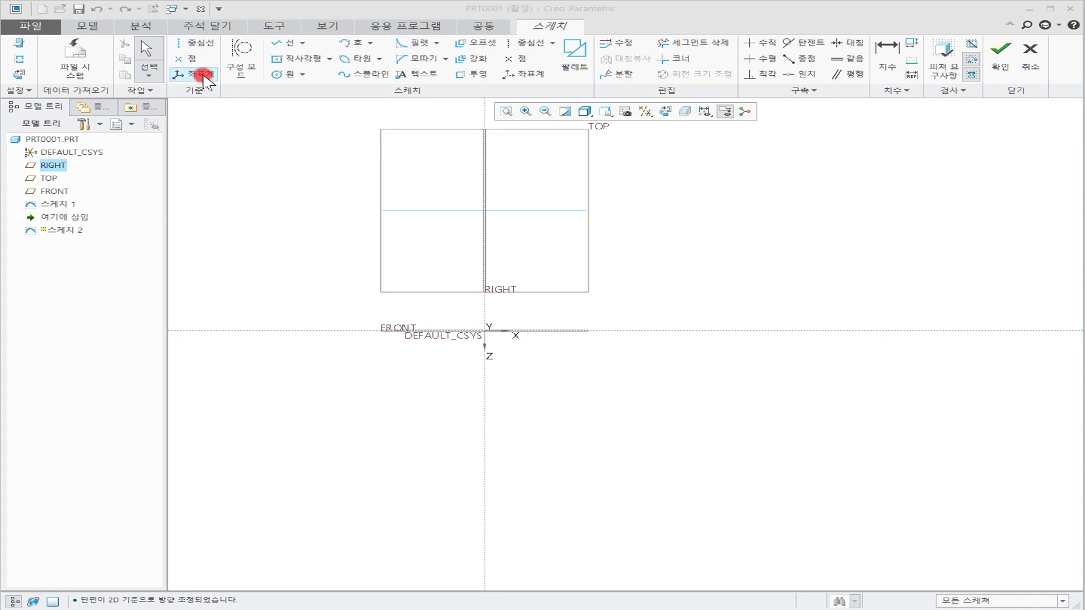
{"action": "left_click", "coordinate": [29, 64]}
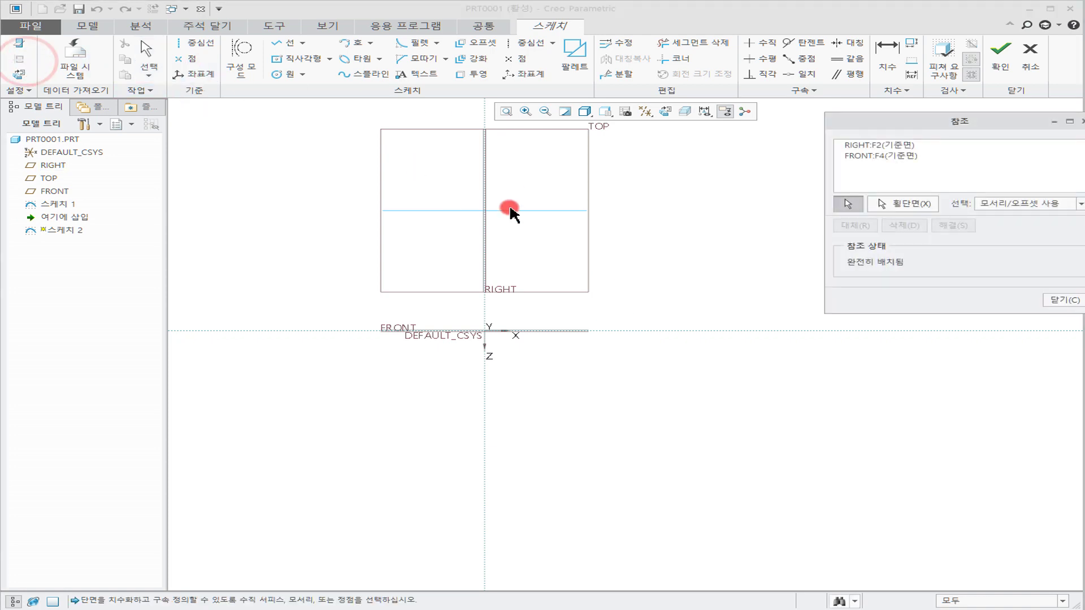
{"action": "left_click", "coordinate": [588, 213]}
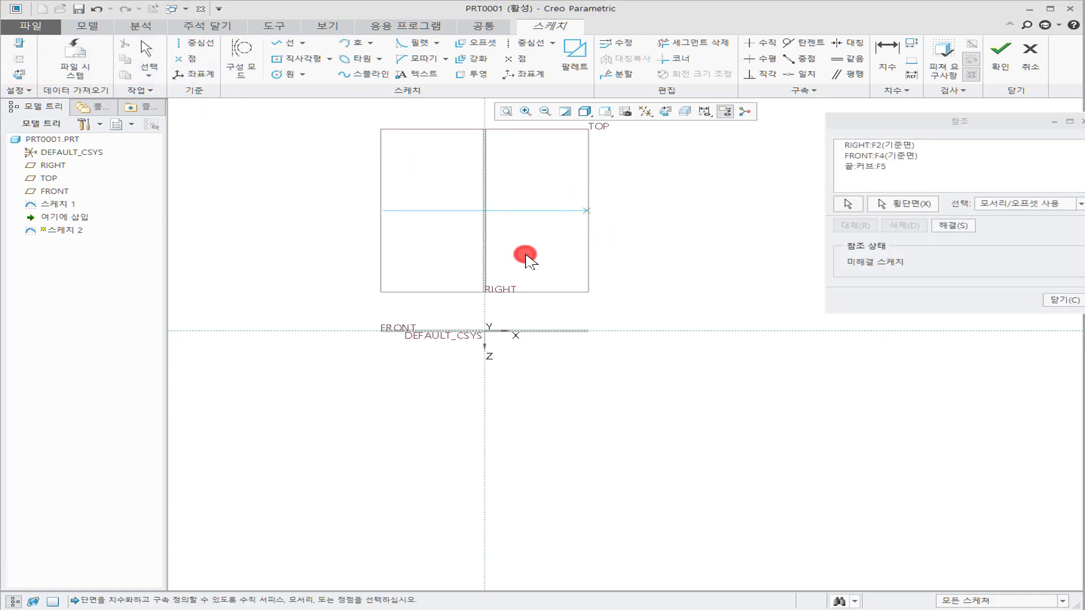
Draw a vertical line downward from the referenced endpoint and dimension its length as 300.
{"action": "left_click", "coordinate": [290, 45]}
{"action": "left_click", "coordinate": [587, 211]}
{"action": "left_click", "coordinate": [587, 476]}
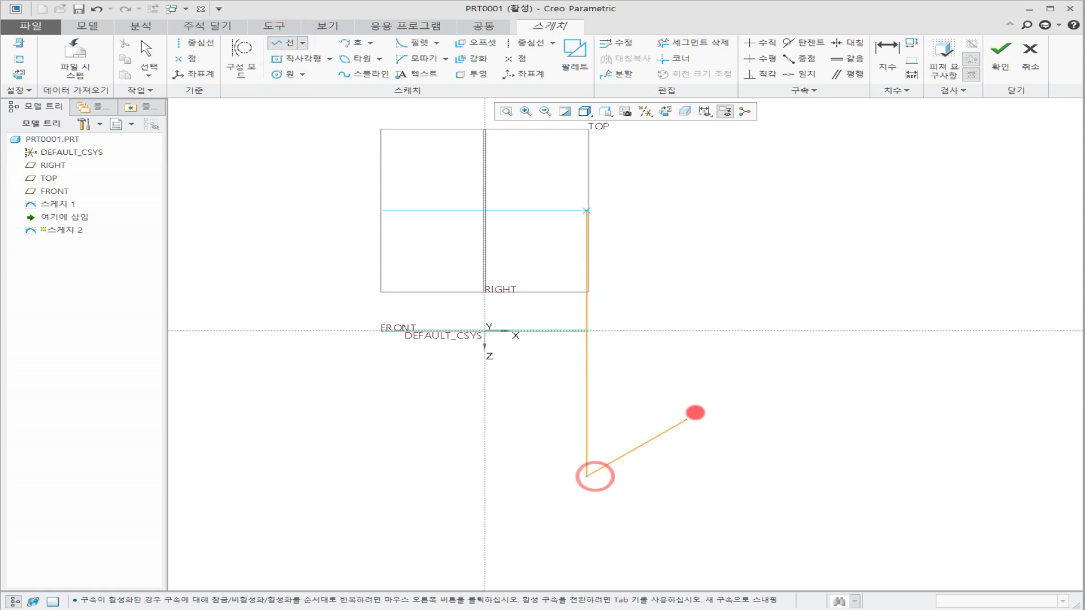
{"action": "middle_click", "coordinate": [704, 398]}
{"action": "left_click", "coordinate": [888, 52]}
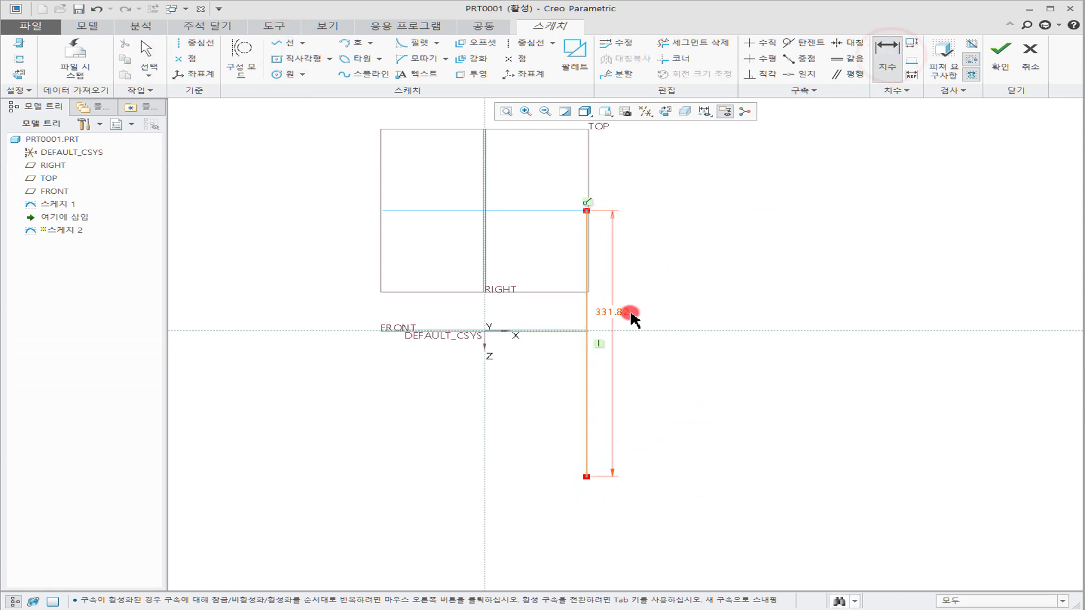
{"action": "left_click", "coordinate": [588, 316]}
{"action": "middle_click", "coordinate": [661, 320]}
{"action": "type", "text": "300"}
{"action": "key", "text": "Return"}
{"action": "middle_click", "coordinate": [781, 306]}
Dimension the line's upper end from the horizontal reference, convert this to a reference dimension, and accept the sketch.
{"action": "left_click", "coordinate": [887, 52]}
{"action": "left_click", "coordinate": [585, 211]}
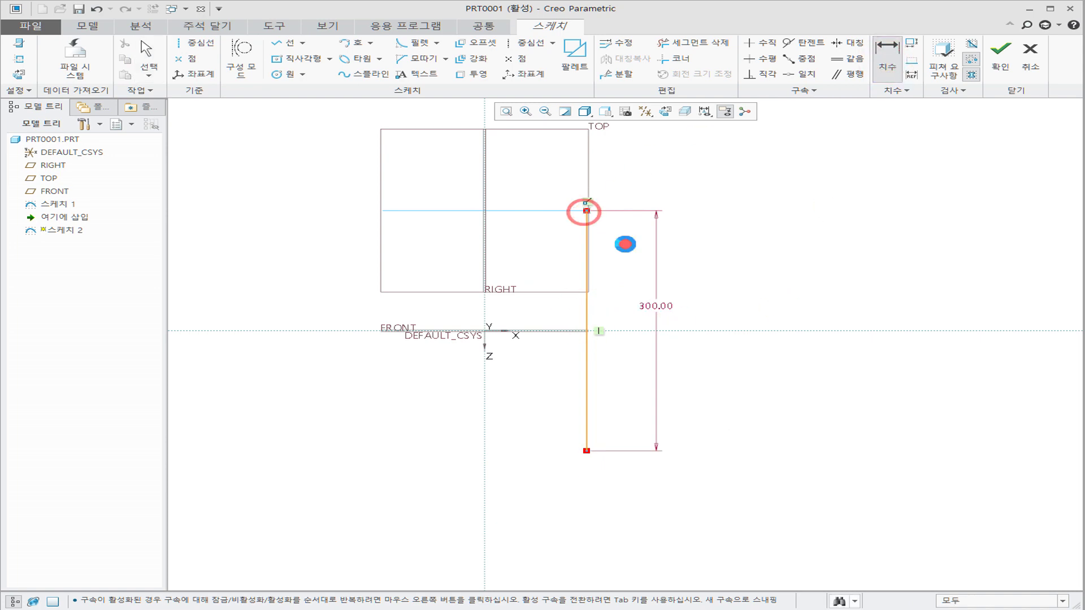
{"action": "left_click", "coordinate": [559, 330]}
{"action": "middle_click", "coordinate": [635, 286]}
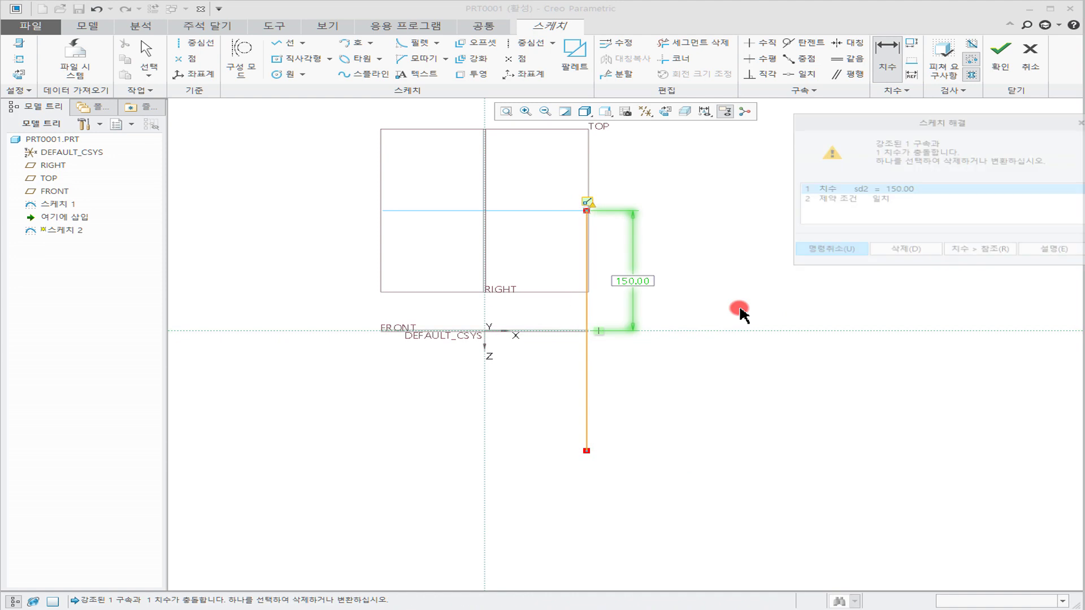
{"action": "left_click", "coordinate": [959, 246]}
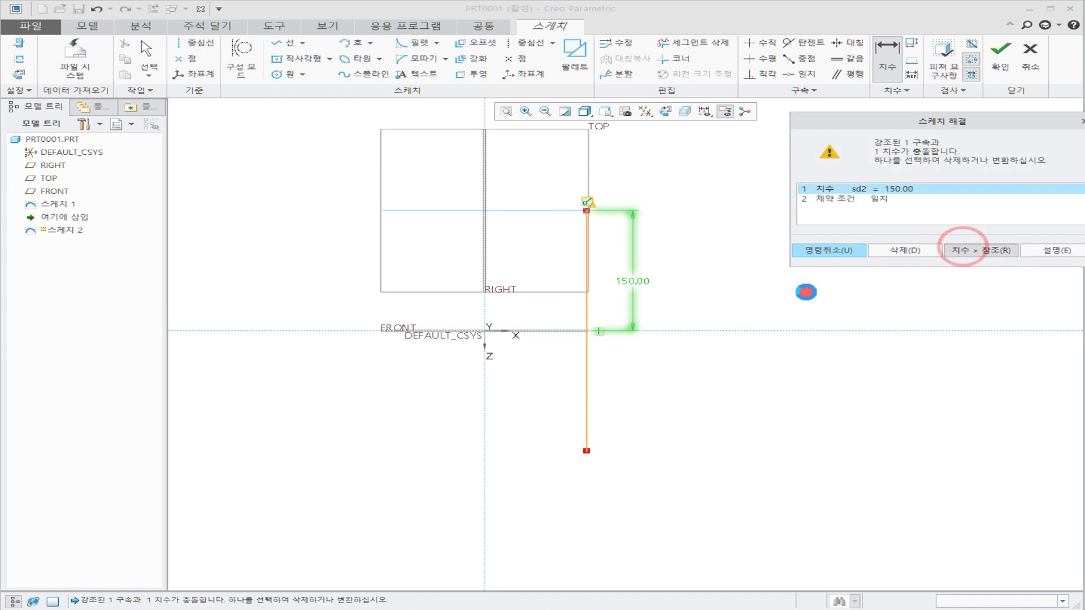
{"action": "middle_click", "coordinate": [731, 270]}
{"action": "left_click", "coordinate": [999, 56]}
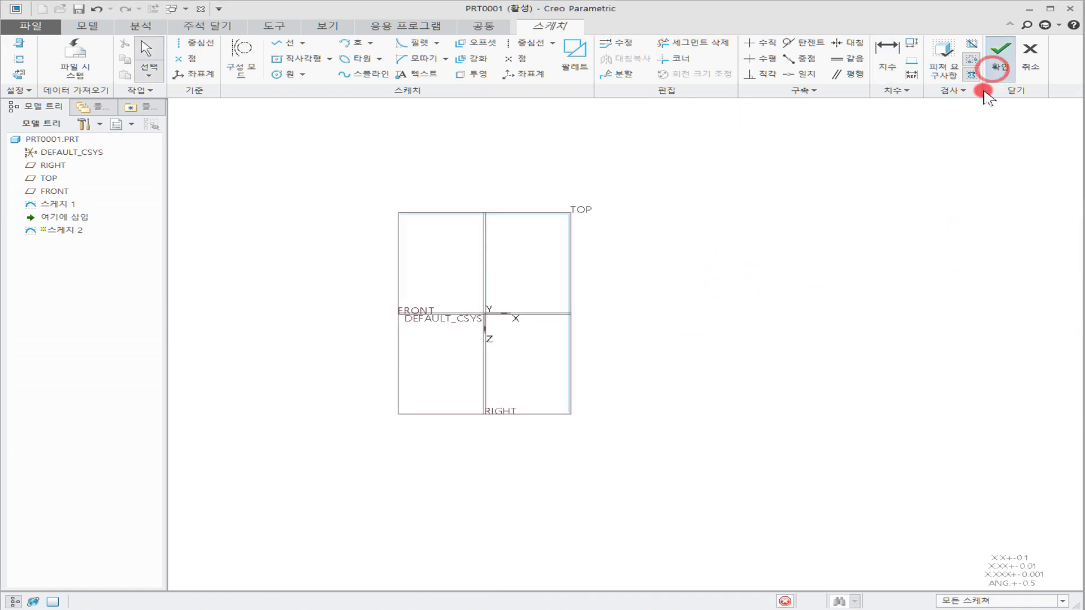
Examine the two connected line sketches in a rotated view, highlighting each in turn.
{"action": "mouse_move", "coordinate": [673, 418]}
{"action": "middle_mouse_down"}
{"action": "mouse_move", "coordinate": [683, 342]}
{"action": "mouse_move", "coordinate": [637, 329]}
{"action": "mouse_move", "coordinate": [618, 344]}
{"action": "mouse_move", "coordinate": [640, 356]}
{"action": "middle_mouse_up"}
{"action": "left_click", "coordinate": [347, 193]}
{"action": "left_click", "coordinate": [67, 204]}
{"action": "left_click", "coordinate": [57, 218]}
{"action": "left_click", "coordinate": [266, 226]}
Start a third sketch on the TOP plane, viewed square to the sketch plane.
{"action": "left_click", "coordinate": [295, 61]}
{"action": "left_click", "coordinate": [713, 321]}
{"action": "middle_click", "coordinate": [819, 280]}
{"action": "left_click", "coordinate": [666, 111]}
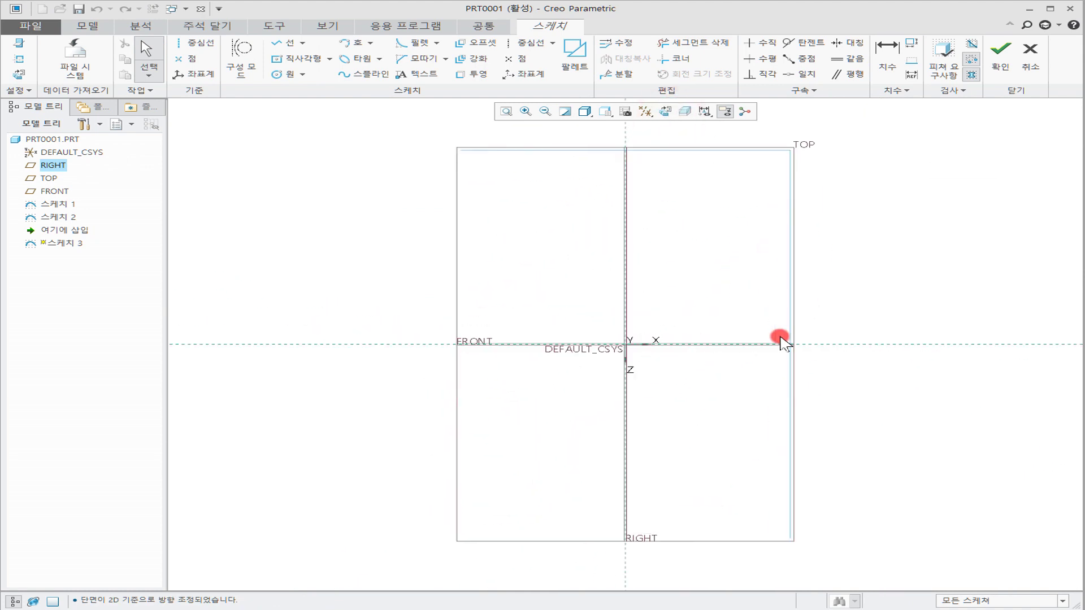
{"action": "scroll", "coordinate": [668, 325], "scroll_direction": "down", "scroll_amount": 1}
{"action": "mouse_move", "coordinate": [603, 310]}
{"action": "middle_mouse_down", "text": "shift"}
{"action": "mouse_move", "coordinate": [516, 259]}
{"action": "mouse_move", "coordinate": [440, 265]}
{"action": "middle_mouse_up", "text": "shift"}
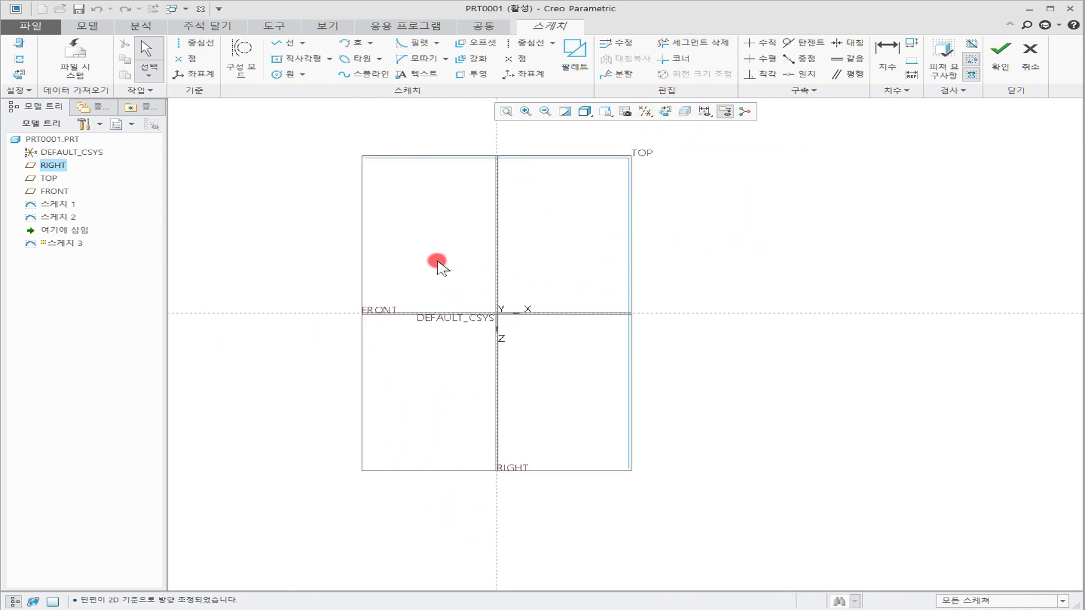
Add the lower endpoint of the vertical line as a reference for the third sketch.
{"action": "left_click", "coordinate": [54, 204]}
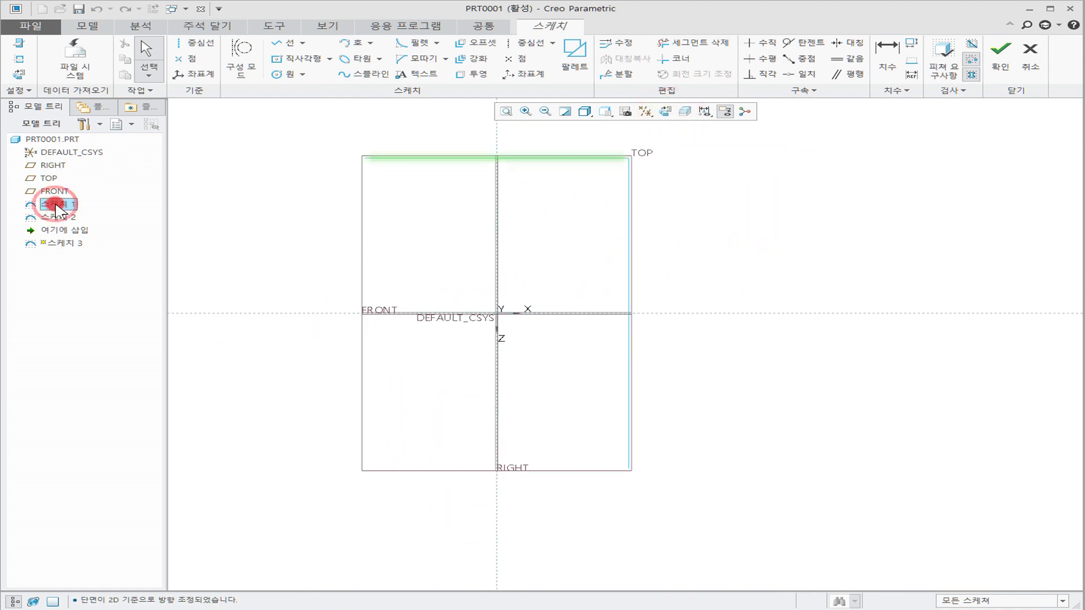
{"action": "left_click", "coordinate": [51, 217]}
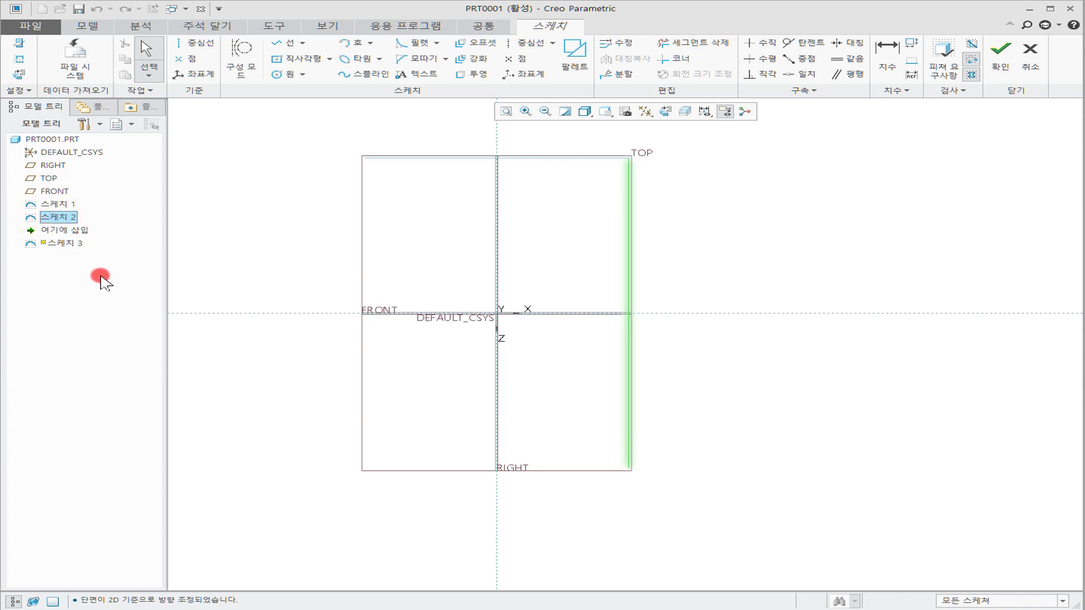
{"action": "left_click", "coordinate": [478, 452]}
{"action": "left_click", "coordinate": [21, 59]}
{"action": "left_click", "coordinate": [630, 469]}
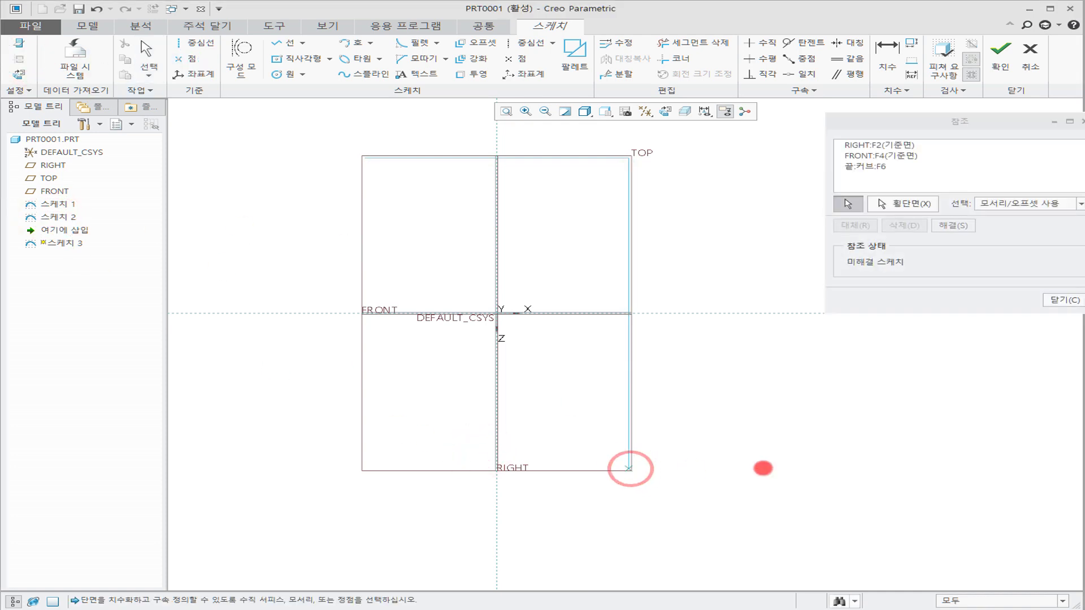
{"action": "left_click", "coordinate": [1065, 299]}
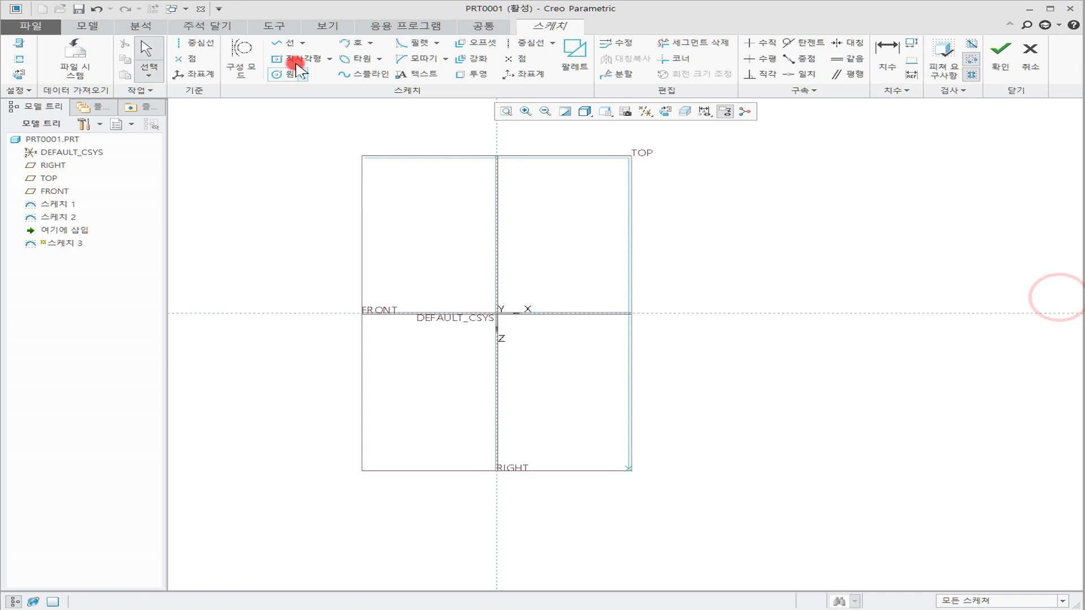
Sketch a horizontal line from the added reference point toward negative X and set its length to 200 mm.
{"action": "left_click", "coordinate": [277, 44]}
{"action": "left_click", "coordinate": [629, 469]}
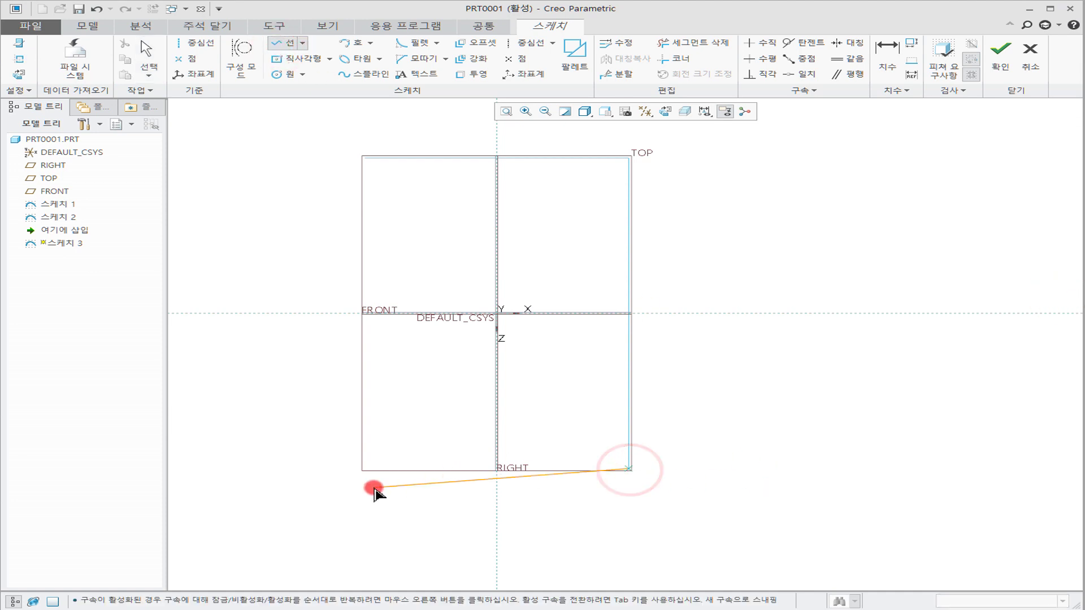
{"action": "left_click", "coordinate": [372, 467]}
{"action": "middle_click", "coordinate": [526, 511]}
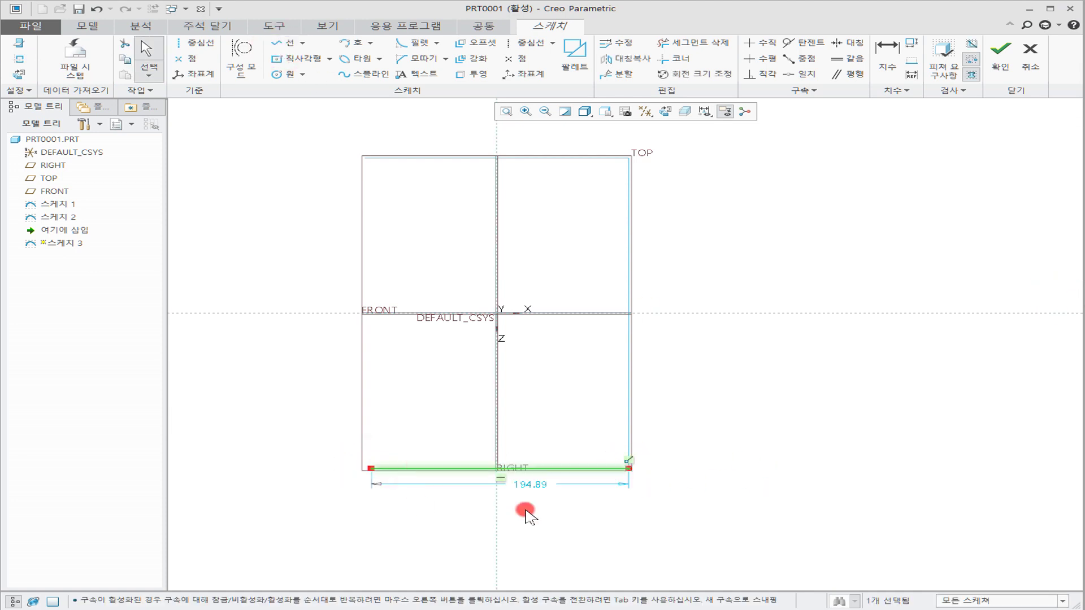
{"action": "double_click", "coordinate": [541, 485]}
{"action": "type", "text": "200"}
{"action": "key", "text": "Return"}
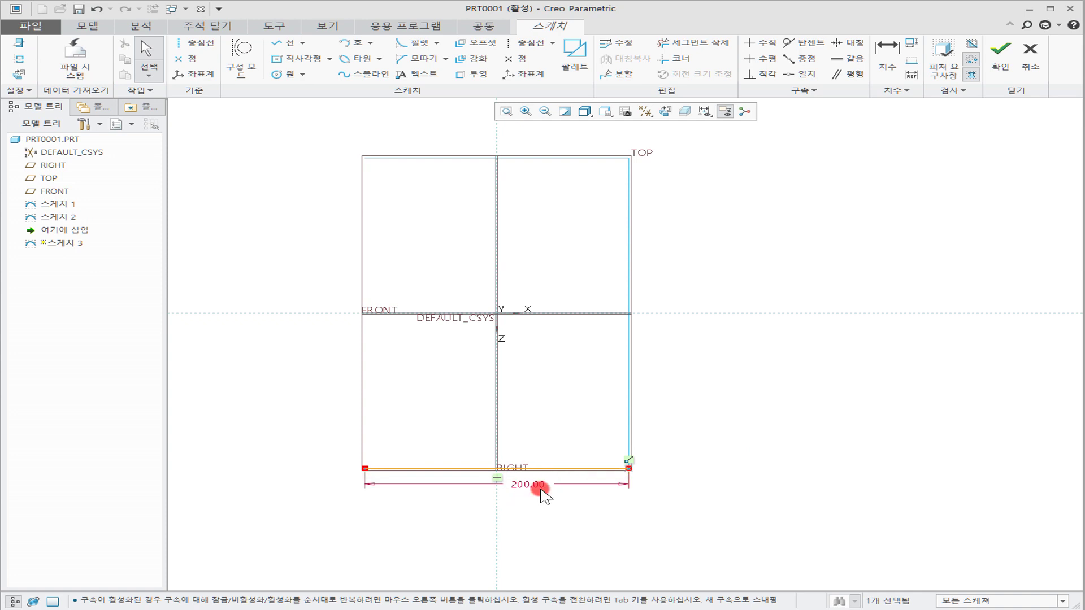
Accept the third sketch, return to the default orientation, and hide all datum display.
{"action": "key", "text": "ctrl+d"}
{"action": "left_click", "coordinate": [1000, 54]}
{"action": "left_click", "coordinate": [686, 111]}
{"action": "left_click", "coordinate": [685, 126]}
{"action": "left_click", "coordinate": [609, 143]}
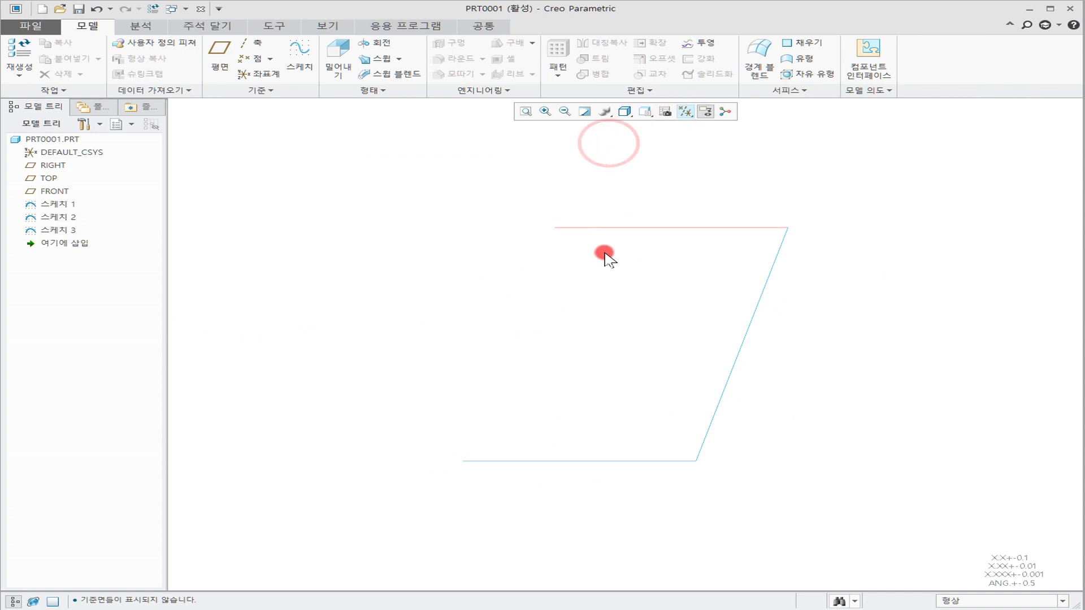
{"action": "middle_click_drag", "start_coordinate": [594, 384], "coordinate": [348, 316], "text": "shift"}
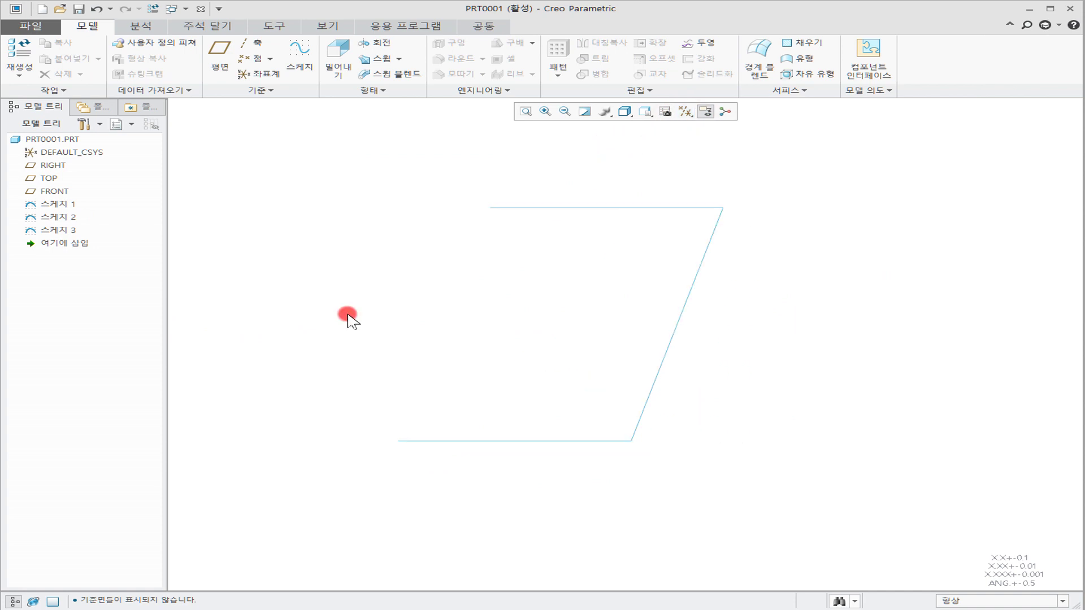
Highlight the path sketches one after another to examine the separate segments, leaving nothing selected.
{"action": "left_click", "coordinate": [39, 207]}
{"action": "left_click", "coordinate": [57, 231]}
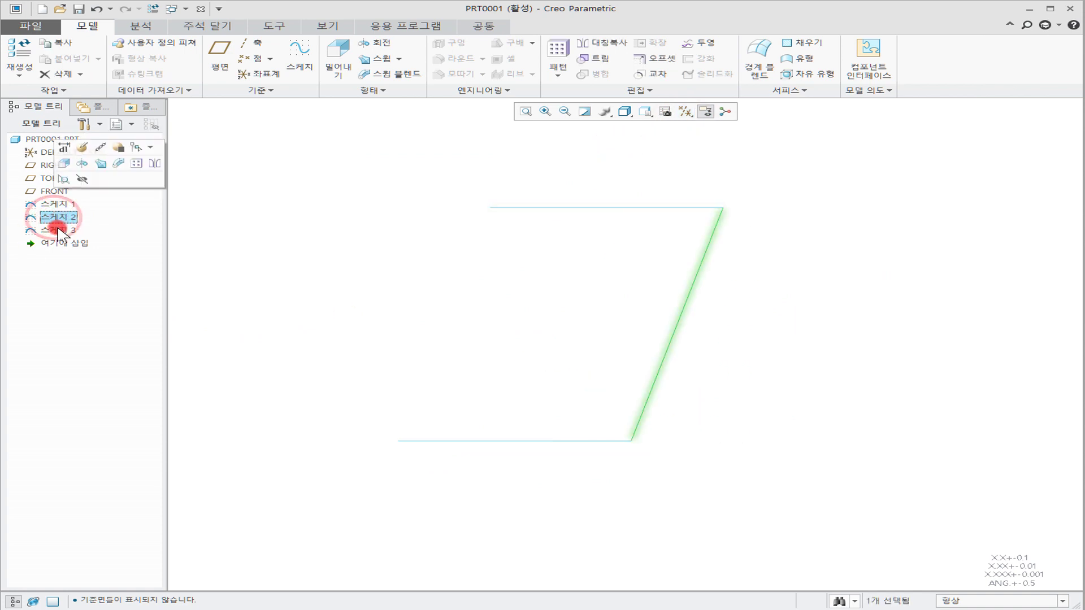
{"action": "left_click", "coordinate": [466, 274]}
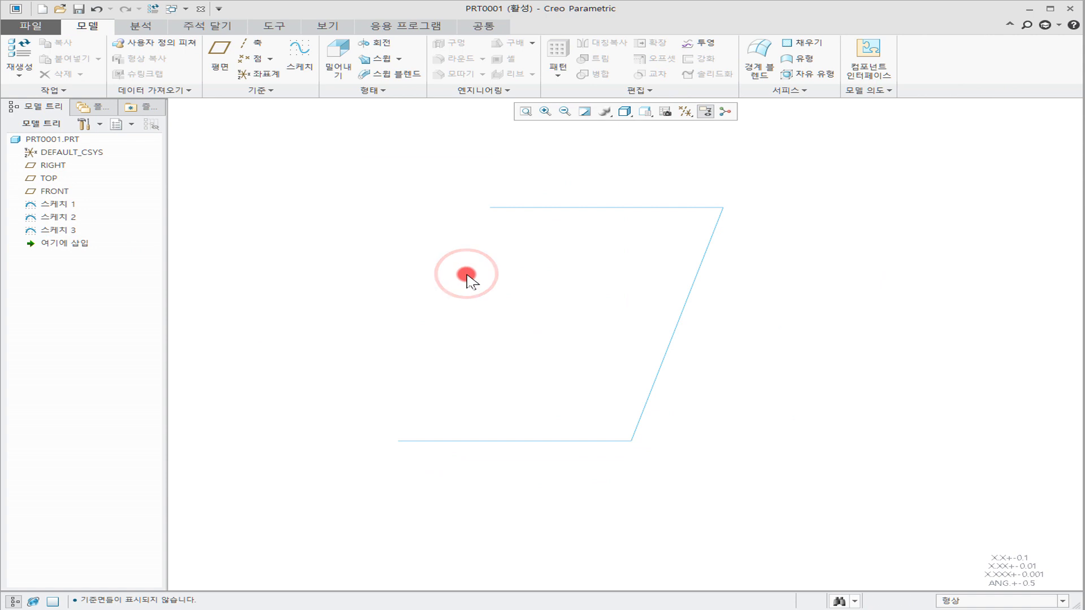
Start a Sweep and chain the three connected sketch lines as its trajectory.
{"action": "left_click", "coordinate": [384, 60]}
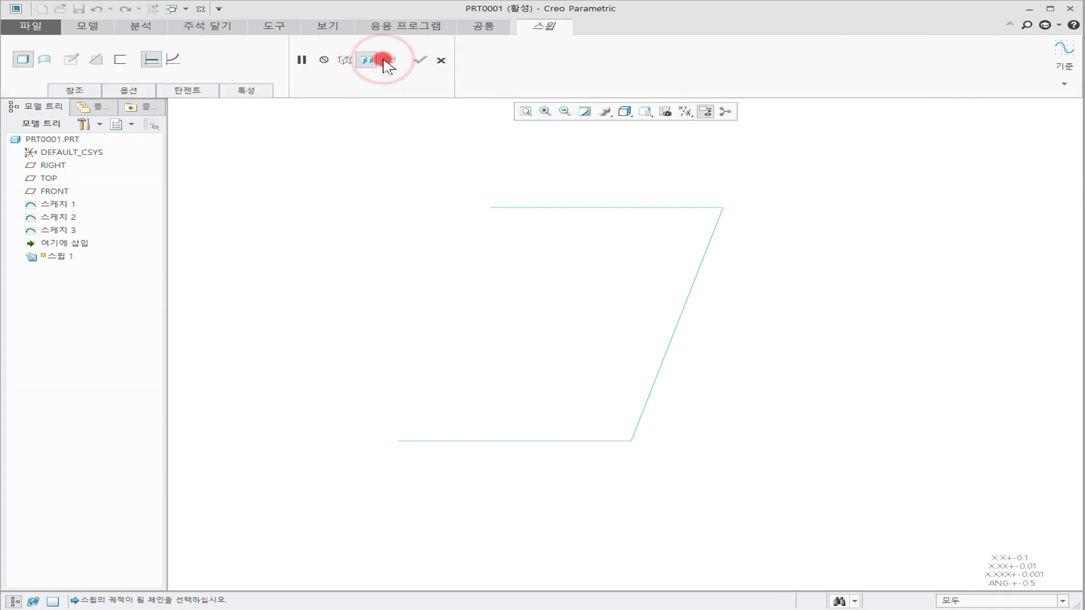
{"action": "left_click", "coordinate": [605, 207]}
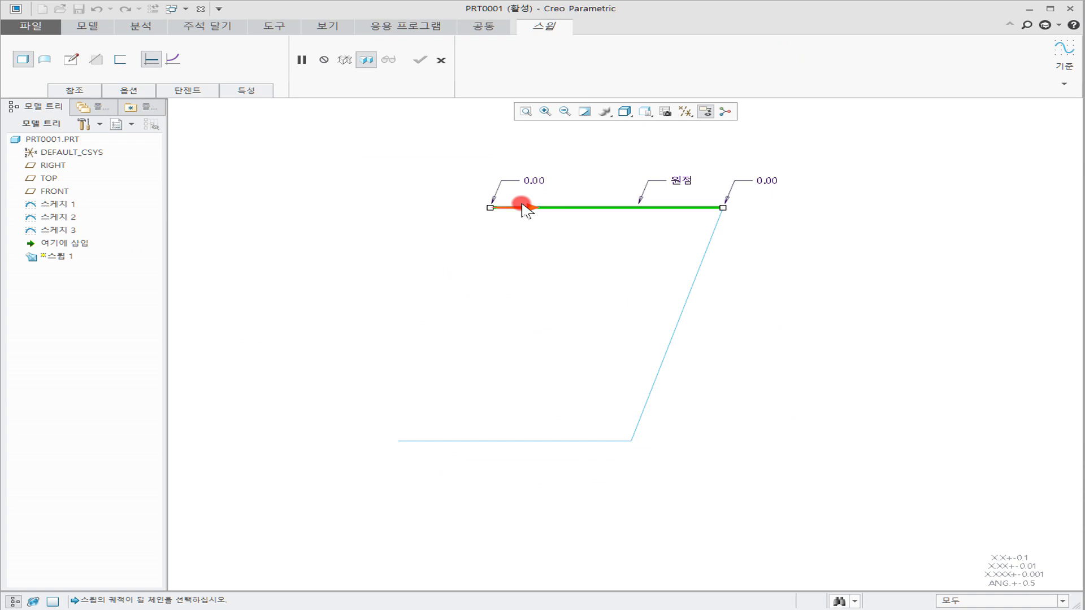
{"action": "left_click", "coordinate": [706, 253]}
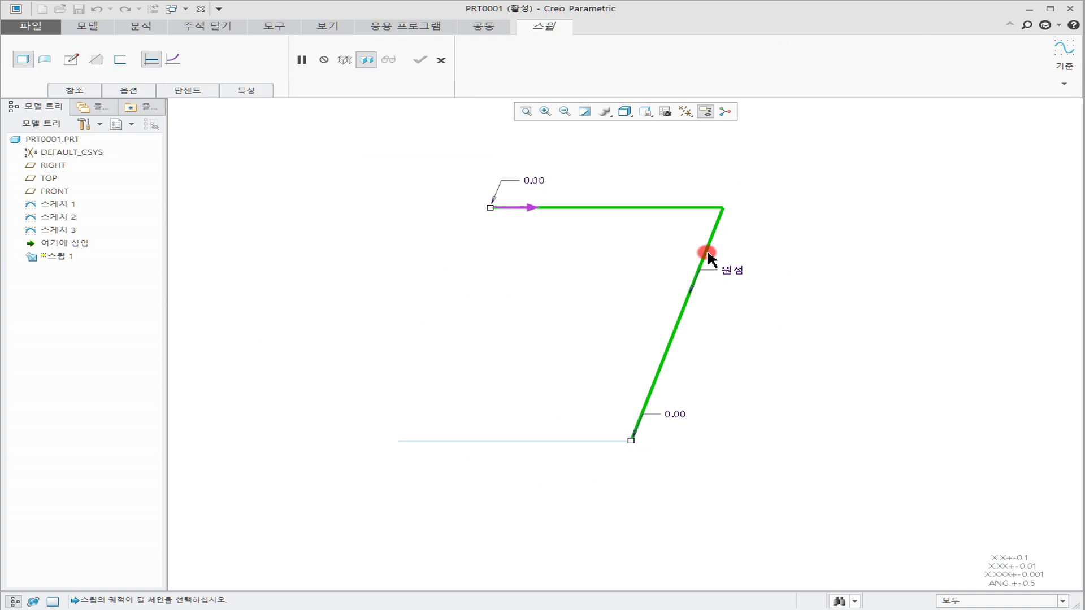
{"action": "left_click", "coordinate": [497, 441]}
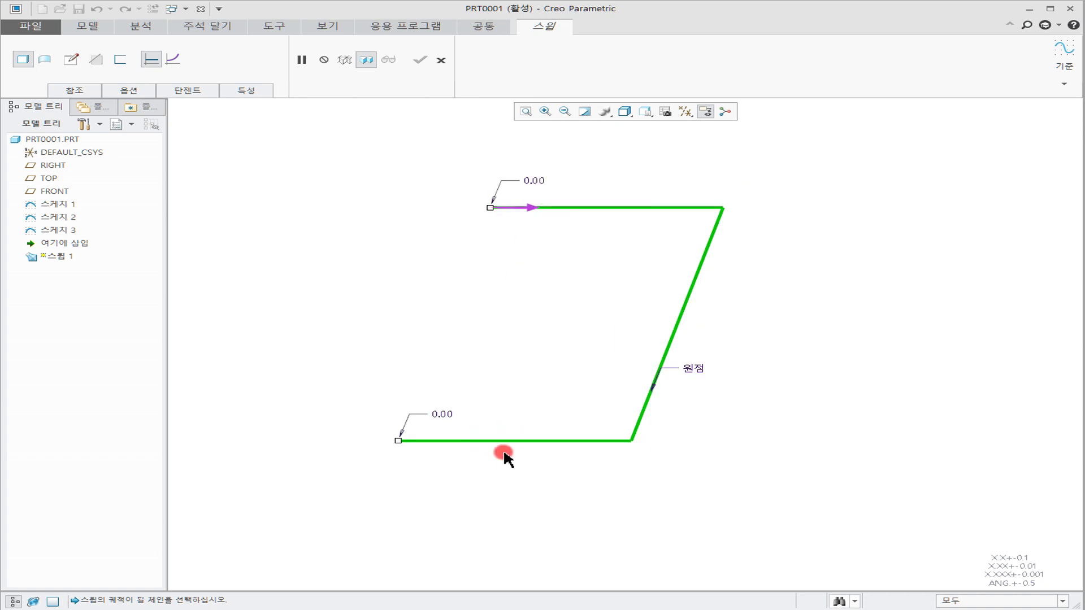
Sketch a rectangular section at the trajectory's start point, accept it, and complete the solid sweep.
{"action": "left_click", "coordinate": [71, 58]}
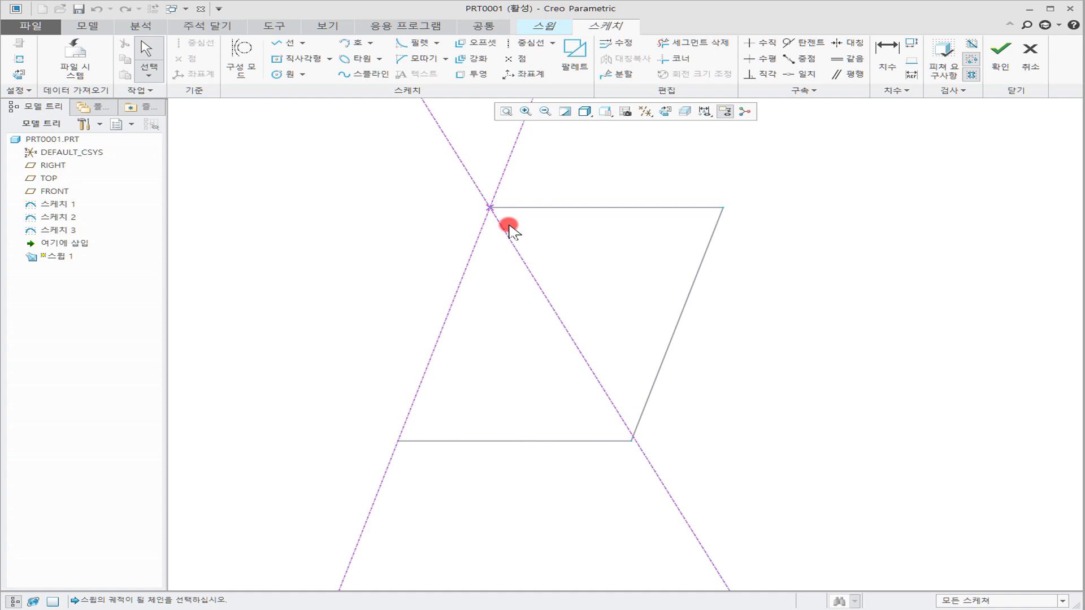
{"action": "left_click", "coordinate": [299, 59]}
{"action": "left_click", "coordinate": [490, 207]}
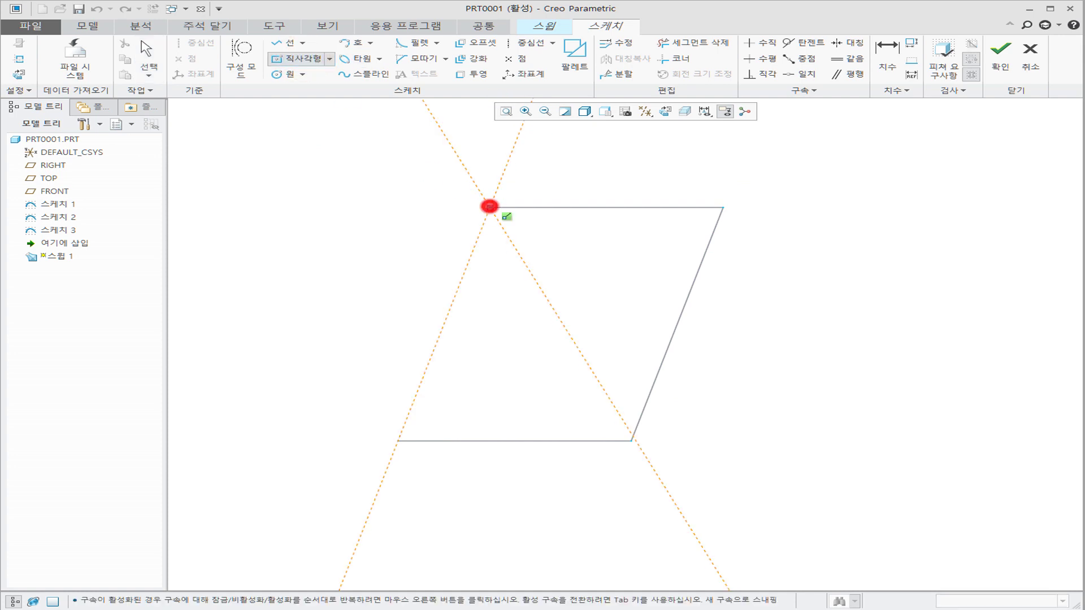
{"action": "middle_click", "coordinate": [964, 181]}
{"action": "left_click", "coordinate": [1001, 58]}
{"action": "middle_click", "coordinate": [880, 298]}
{"action": "middle_click_drag", "start_coordinate": [846, 412], "coordinate": [823, 382]}
{"action": "left_click", "coordinate": [594, 300]}
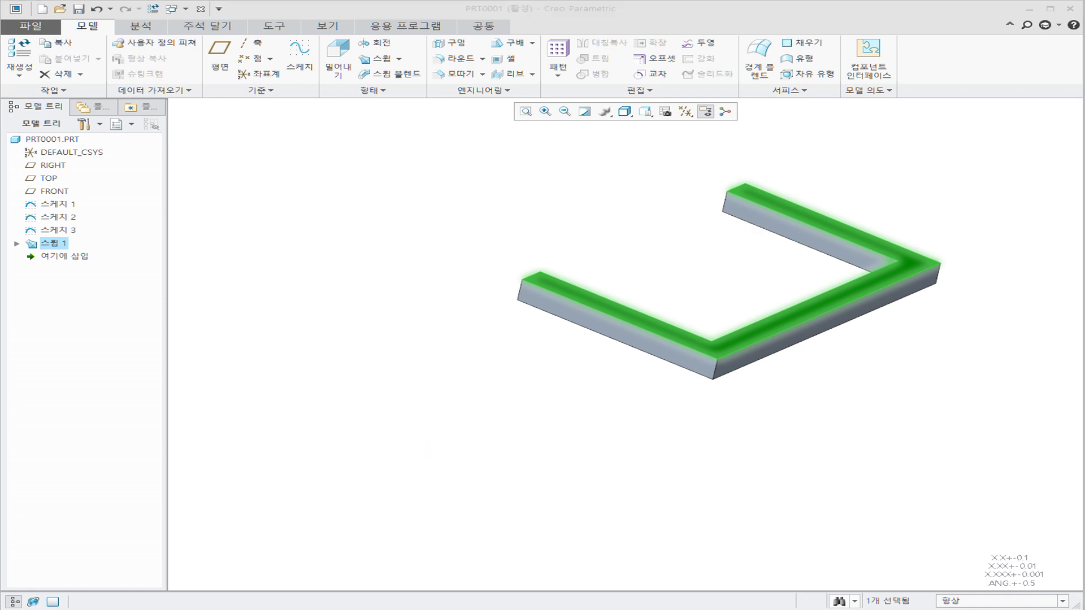
{"action": "left_click", "coordinate": [458, 374]}
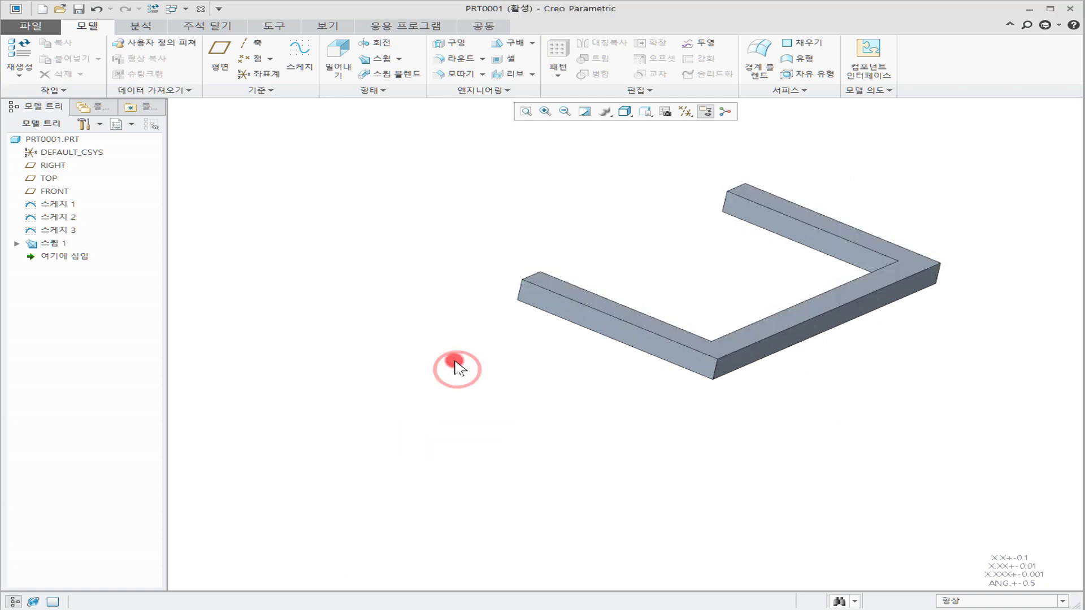
Close the current part and create a new solid part named prt0002 from the default template.
{"action": "left_click", "coordinate": [196, 8]}
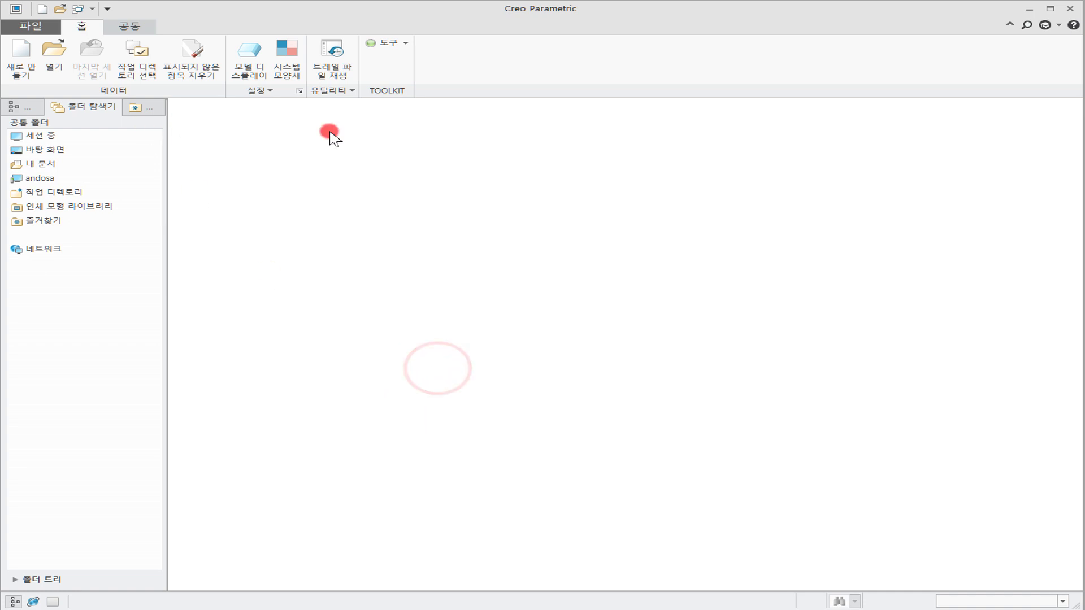
{"action": "left_click", "coordinate": [11, 63]}
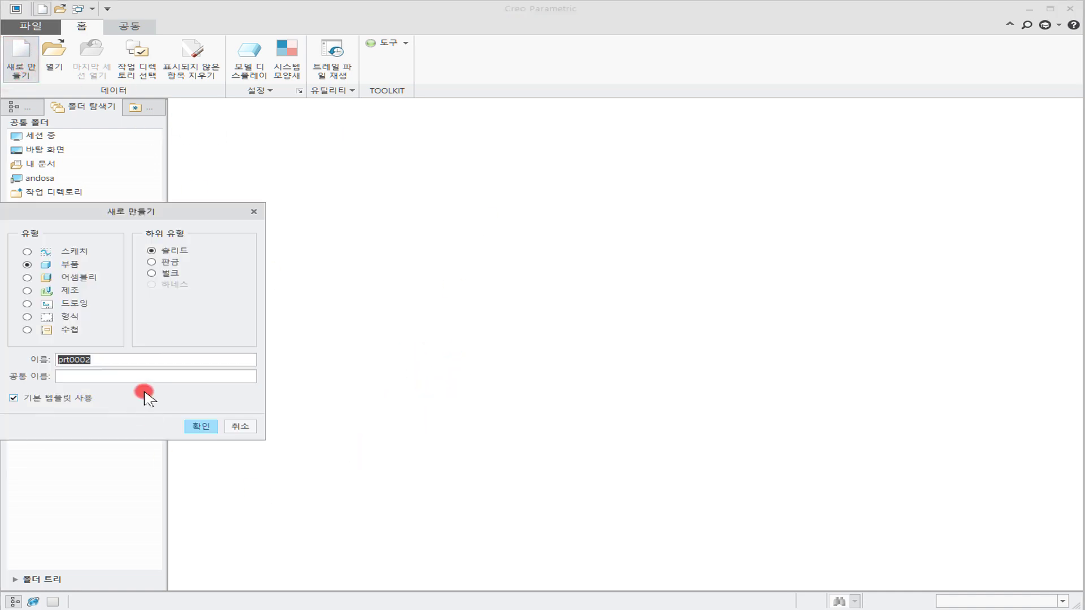
{"action": "left_click", "coordinate": [201, 426]}
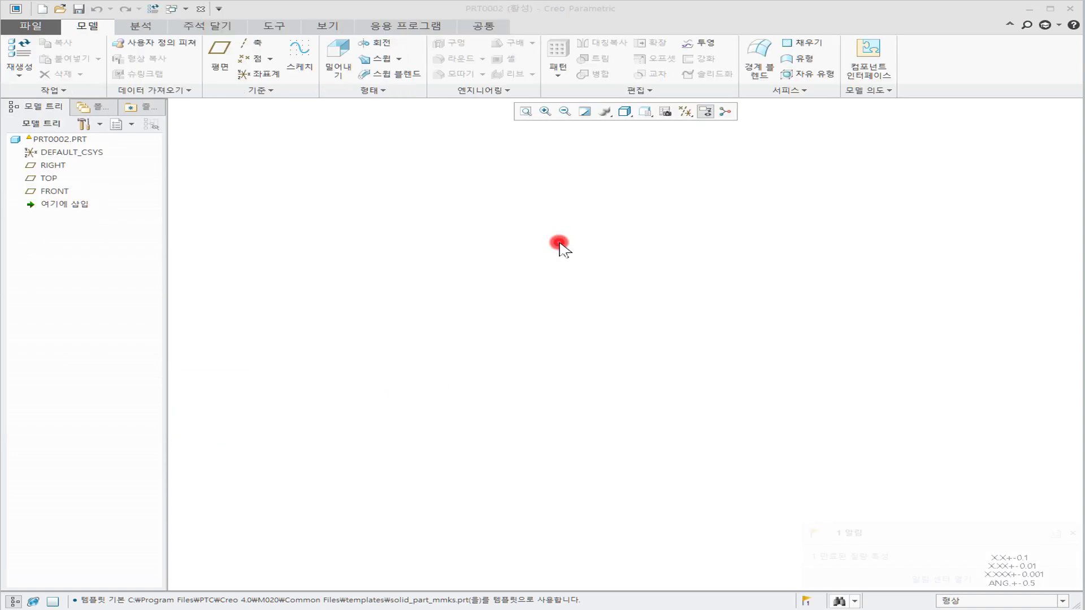
Show all datum features and start a sketch on the FRONT plane, viewed square to the sketch plane.
{"action": "left_click", "coordinate": [682, 112]}
{"action": "left_click", "coordinate": [685, 126]}
{"action": "left_click", "coordinate": [429, 148]}
{"action": "left_click", "coordinate": [300, 54]}
{"action": "left_click", "coordinate": [412, 254]}
{"action": "middle_click", "coordinate": [417, 220]}
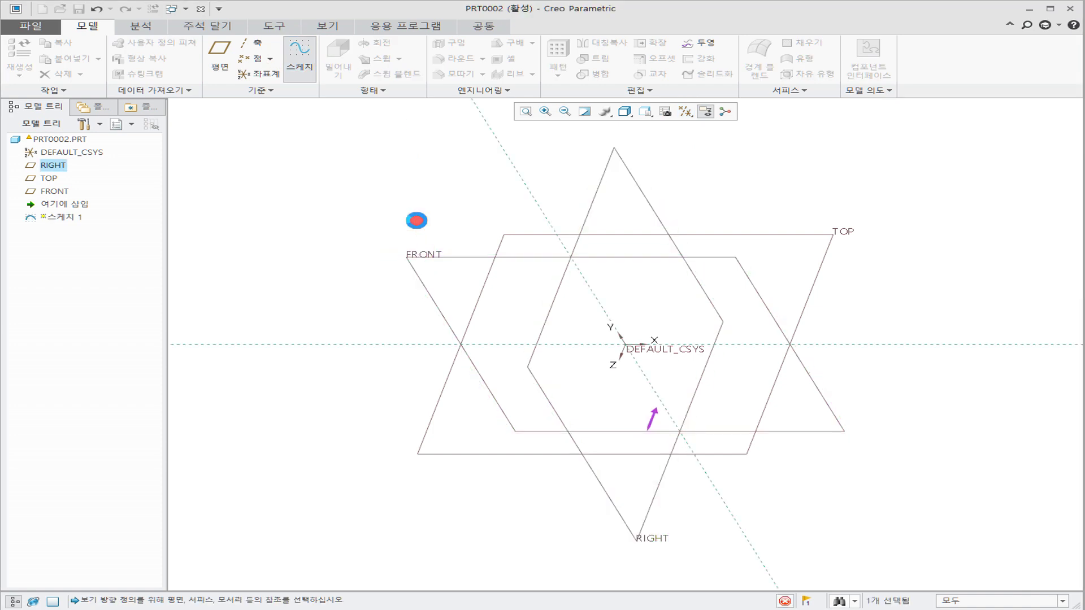
{"action": "left_click", "coordinate": [665, 115]}
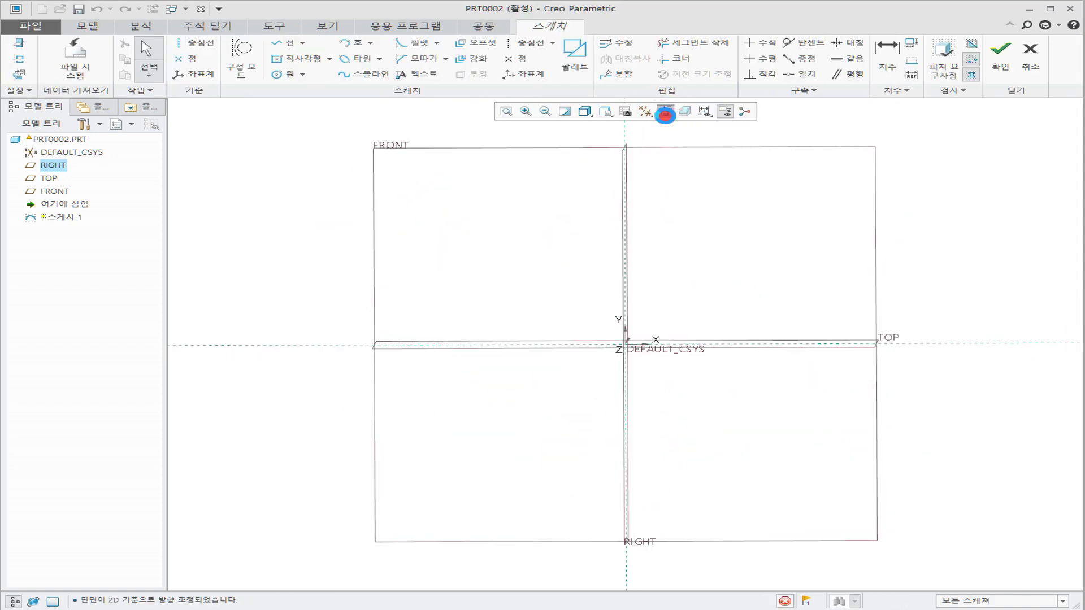
Sketch a vertical line upward from the origin and set its length to 200 mm.
{"action": "middle_click_drag", "start_coordinate": [668, 254], "coordinate": [550, 309]}
{"action": "left_click", "coordinate": [291, 48]}
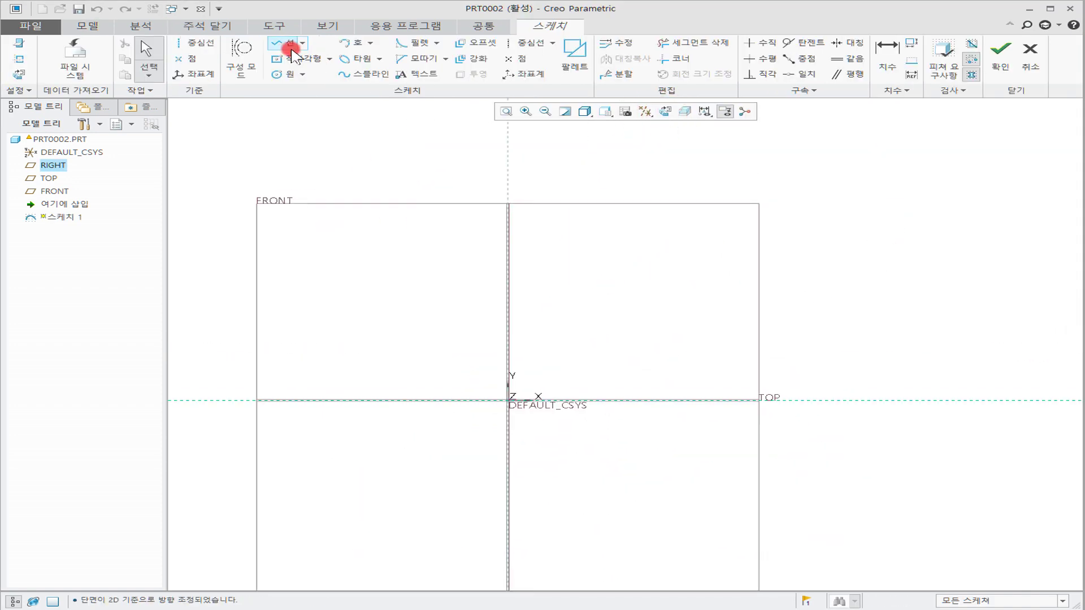
{"action": "left_click", "coordinate": [506, 399]}
{"action": "left_click", "coordinate": [507, 153]}
{"action": "middle_click", "coordinate": [635, 310]}
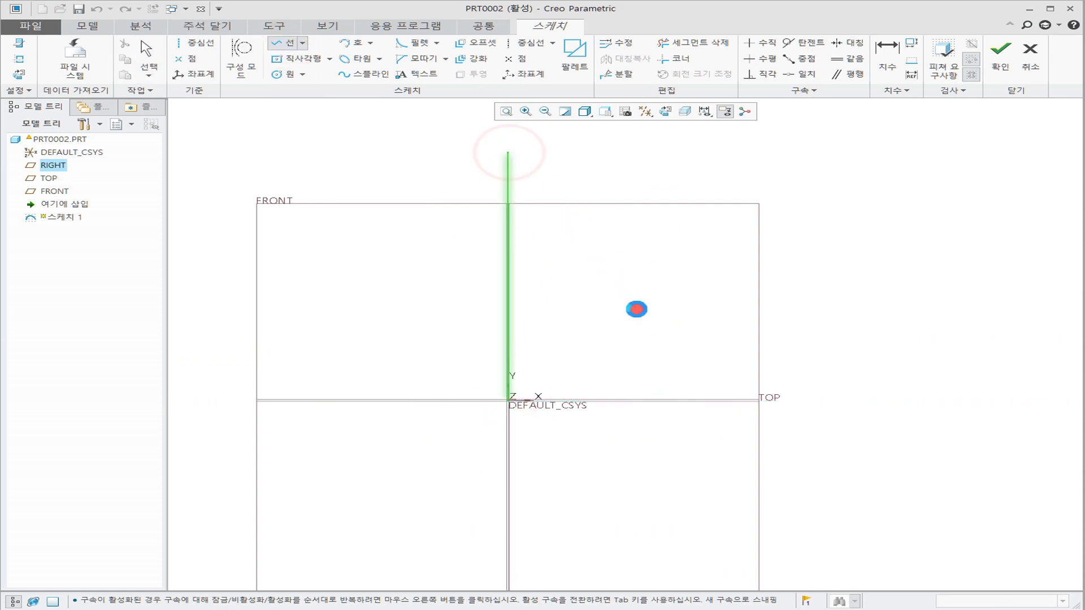
{"action": "left_click_drag", "start_coordinate": [483, 306], "coordinate": [382, 295]}
{"action": "double_click", "coordinate": [382, 295]}
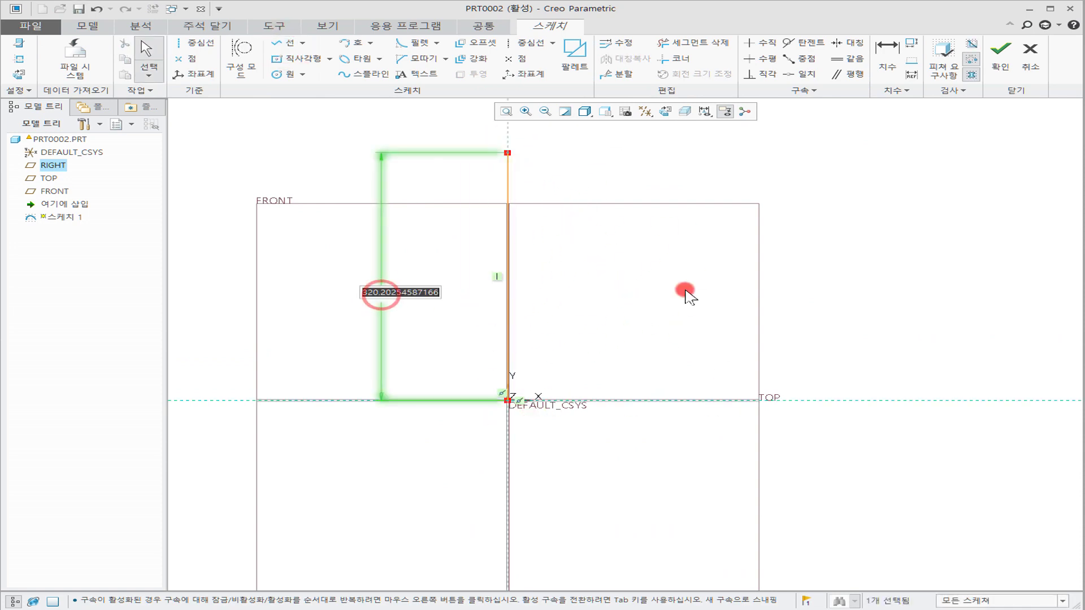
{"action": "type", "text": "200"}
{"action": "key", "text": "Return"}
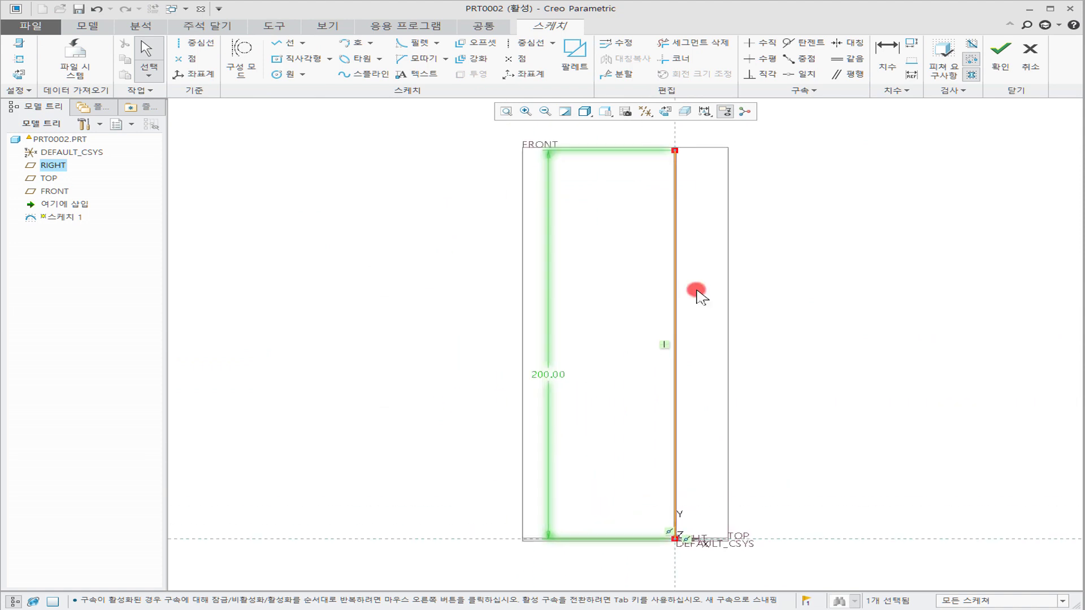
{"action": "scroll", "coordinate": [597, 340], "scroll_direction": "down", "scroll_amount": 1}
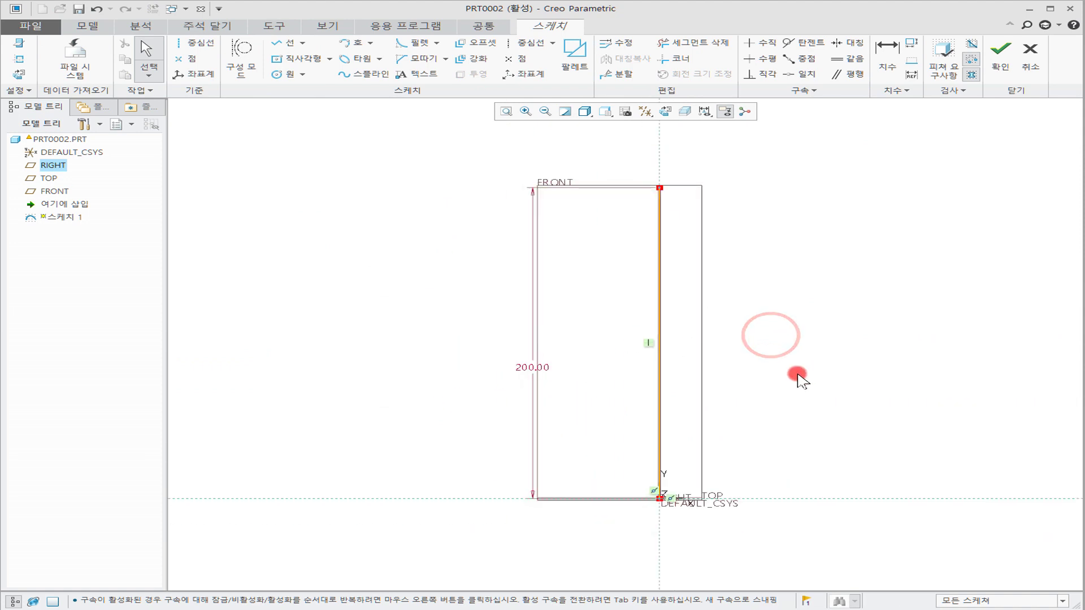
{"action": "middle_click_drag", "start_coordinate": [786, 338], "coordinate": [649, 320], "text": "shift"}
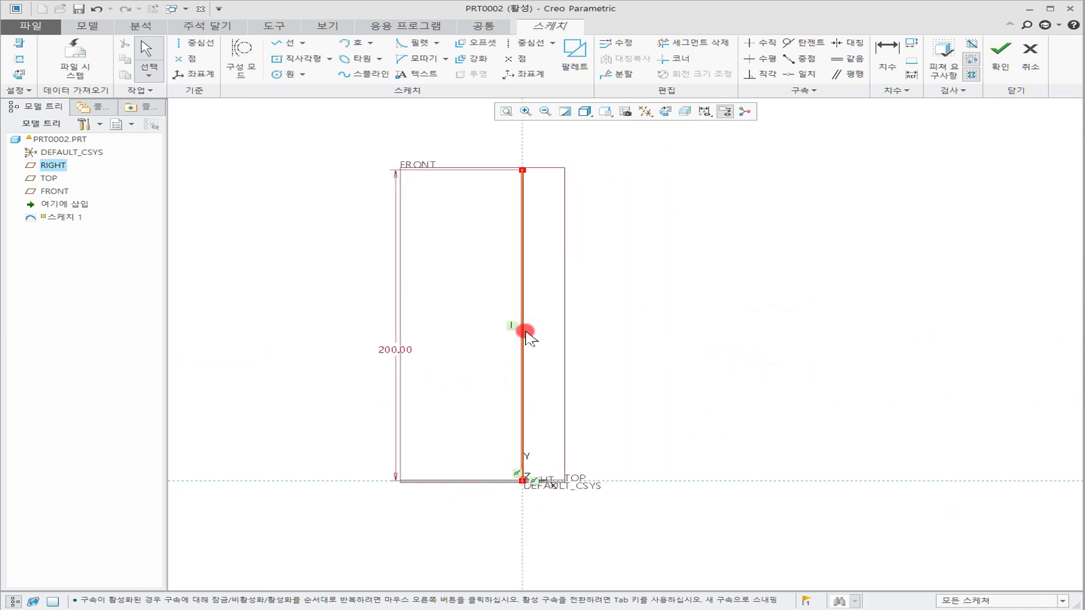
{"action": "left_click", "coordinate": [184, 42]}
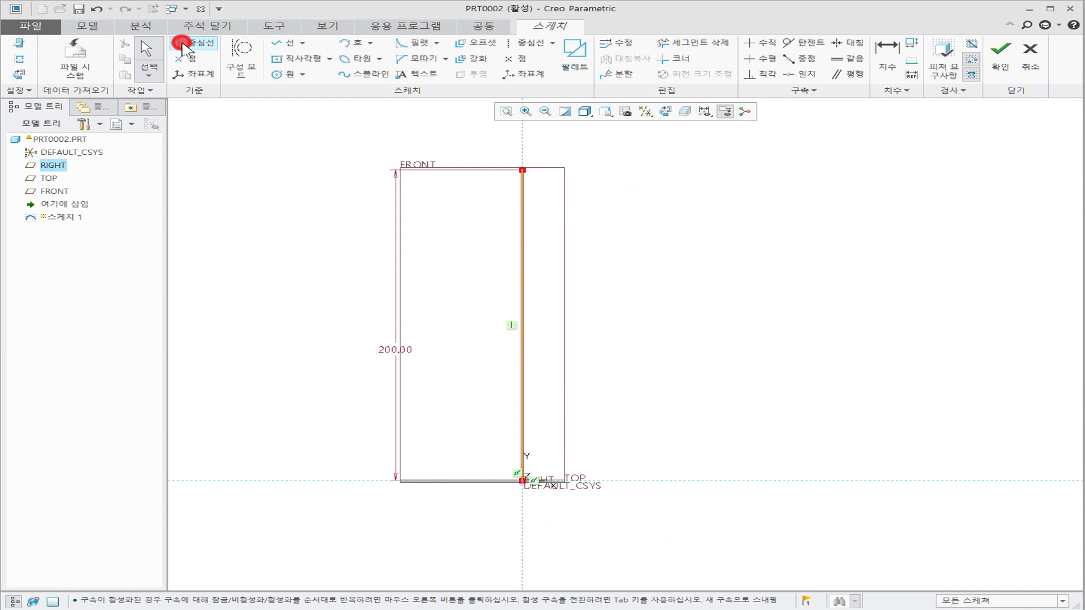
{"action": "left_click", "coordinate": [522, 170]}
{"action": "left_click", "coordinate": [654, 171]}
{"action": "middle_click", "coordinate": [638, 392]}
{"action": "left_click", "coordinate": [97, 11]}
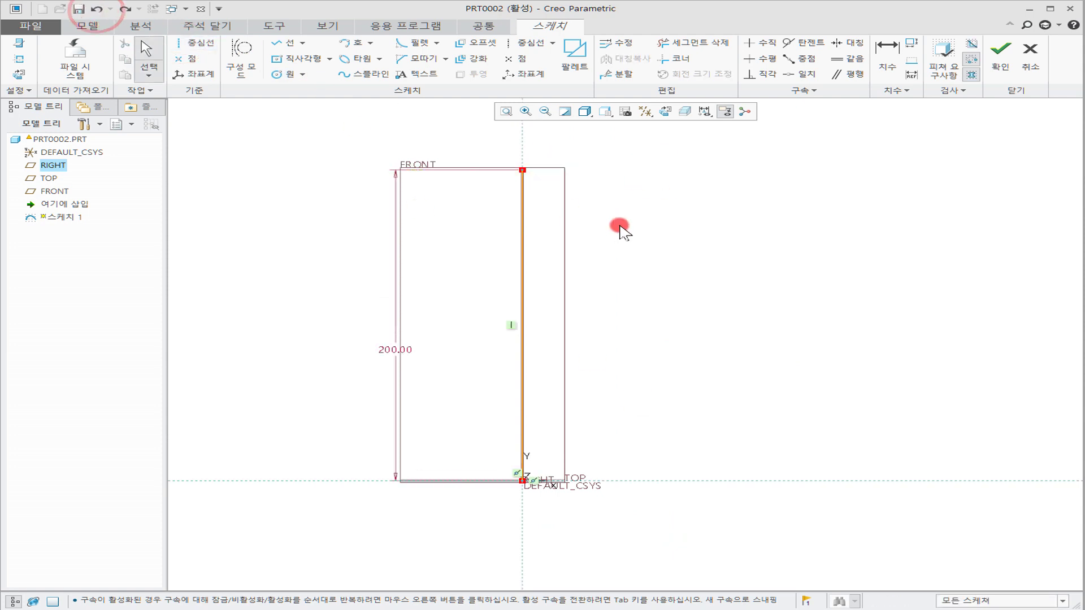
Add a horizontal sketch centerline through the upper end of the vertical line.
{"action": "left_click", "coordinate": [530, 43]}
{"action": "left_click", "coordinate": [523, 170]}
{"action": "left_click", "coordinate": [651, 169]}
{"action": "middle_click", "coordinate": [694, 282]}
{"action": "middle_click", "coordinate": [636, 465]}
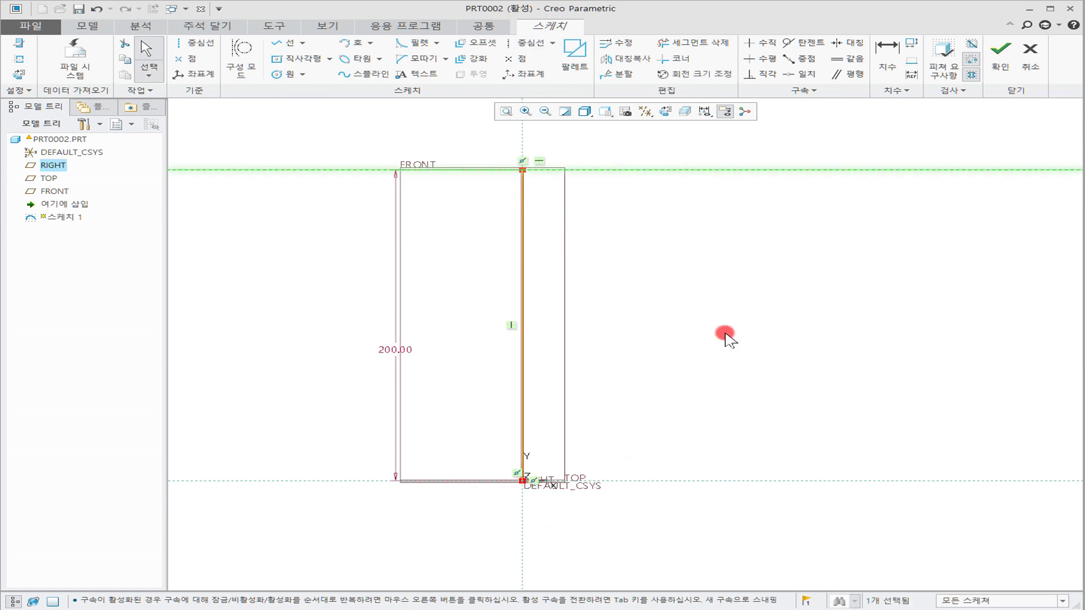
Draw a five-point S-shaped spline from the centerline to the horizontal reference, about 37 mm from the line above and 64 mm below.
{"action": "left_click", "coordinate": [350, 73]}
{"action": "left_click", "coordinate": [595, 169]}
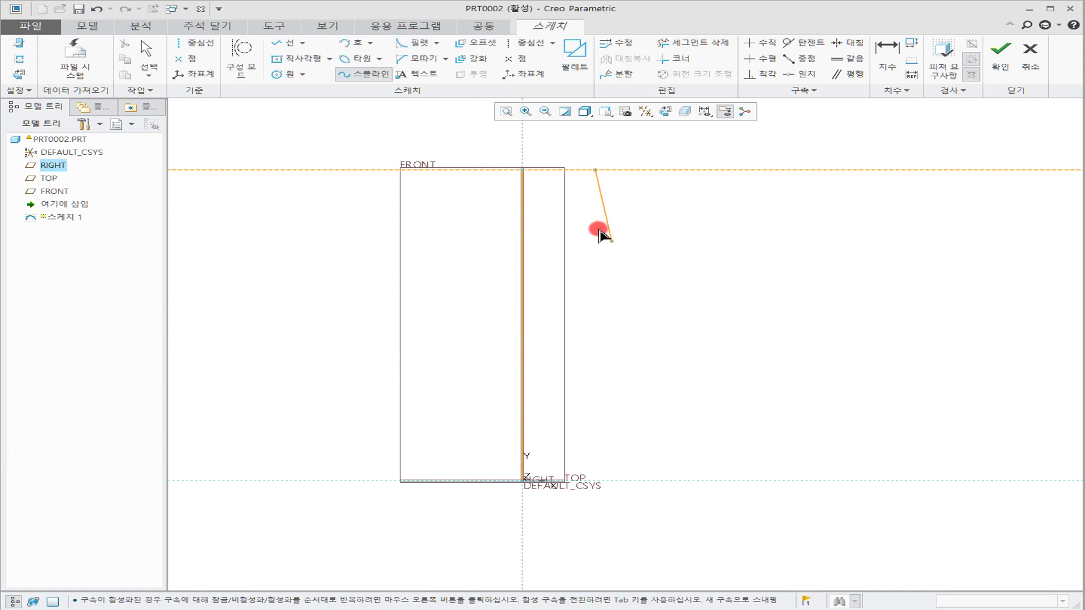
{"action": "left_click", "coordinate": [578, 285]}
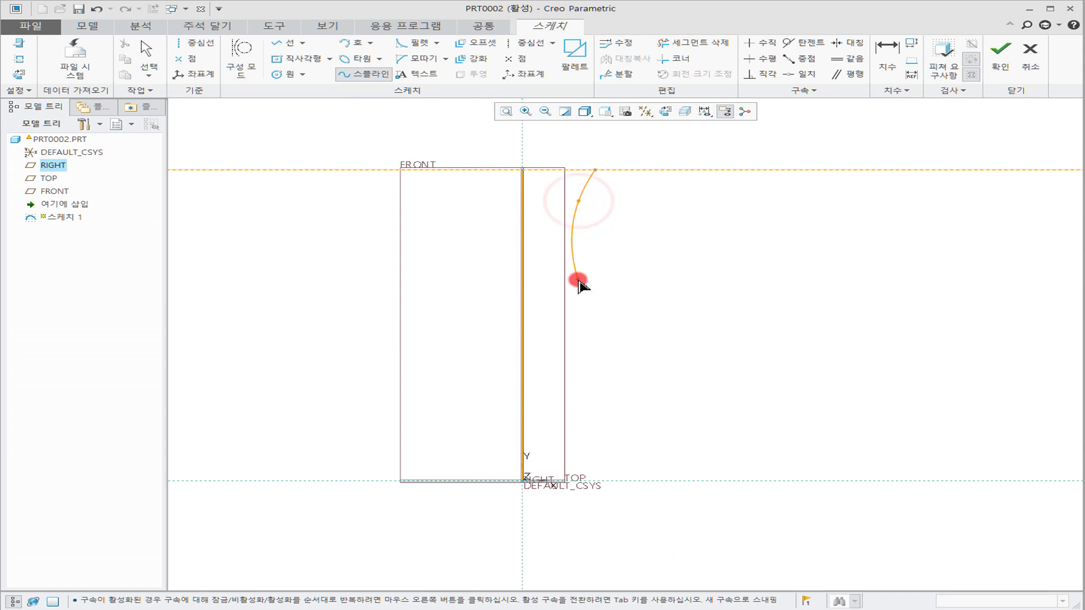
{"action": "left_click", "coordinate": [625, 342]}
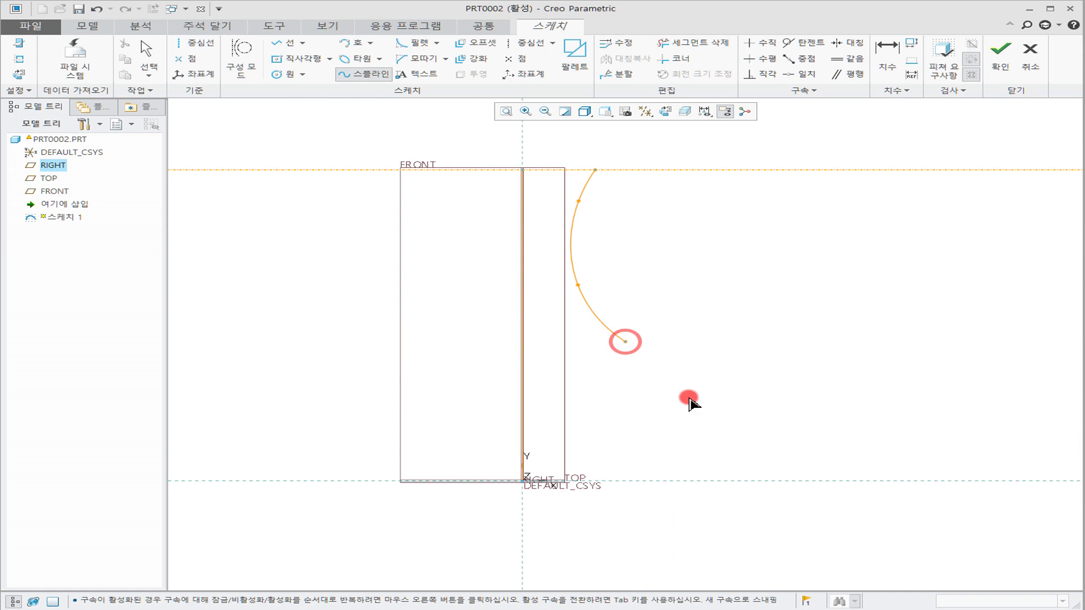
{"action": "left_click", "coordinate": [649, 488]}
{"action": "middle_click", "coordinate": [776, 305]}
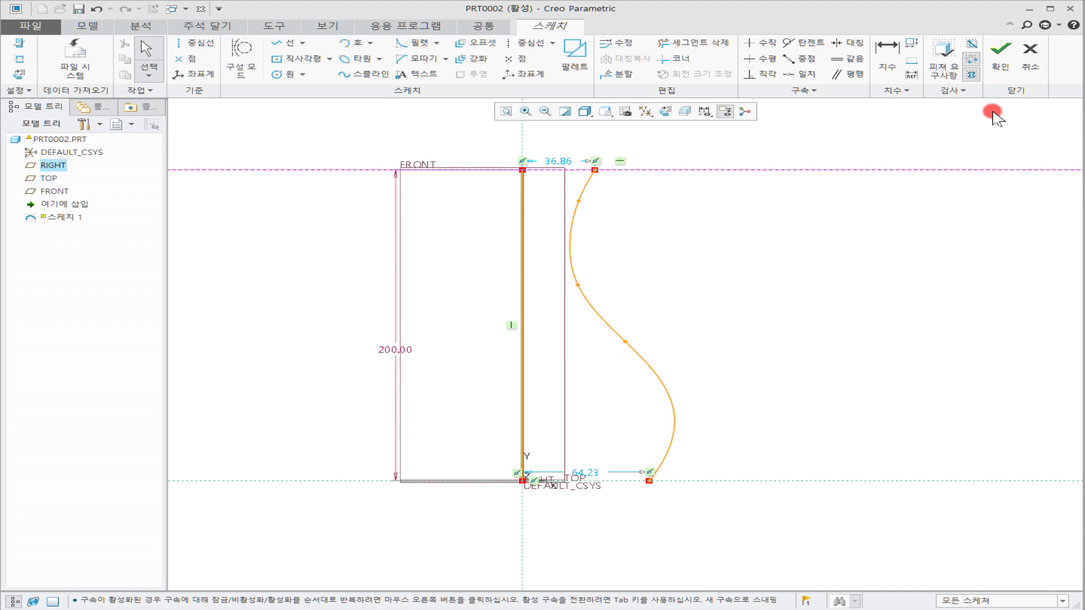
Accept the sketch, return to the default orientation, hide all datum display, and clear the selection.
{"action": "left_click", "coordinate": [1000, 53]}
{"action": "scroll", "coordinate": [776, 274], "scroll_direction": "up", "scroll_amount": 1}
{"action": "key", "text": "ctrl+d"}
{"action": "left_click", "coordinate": [686, 111]}
{"action": "left_click", "coordinate": [685, 125]}
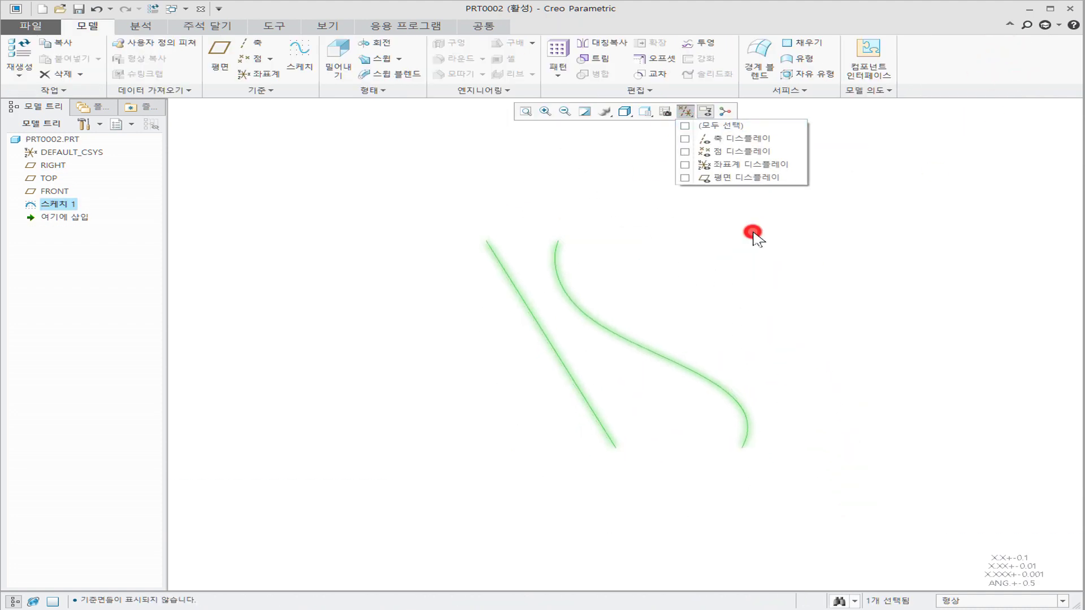
{"action": "left_click", "coordinate": [754, 234]}
{"action": "left_click", "coordinate": [754, 234]}
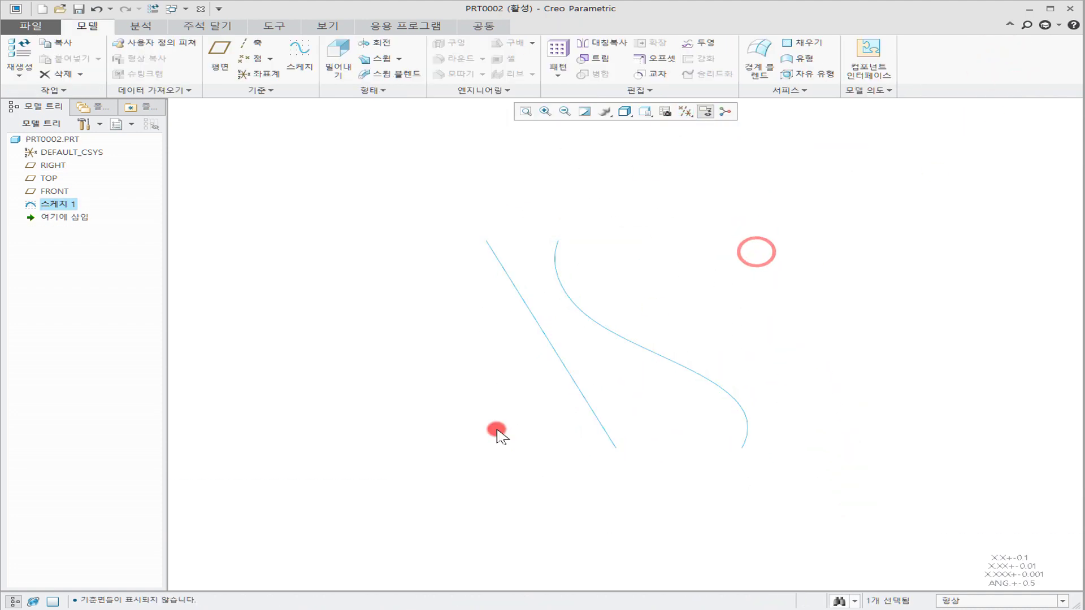
{"action": "left_click", "coordinate": [587, 408]}
{"action": "left_click", "coordinate": [407, 413]}
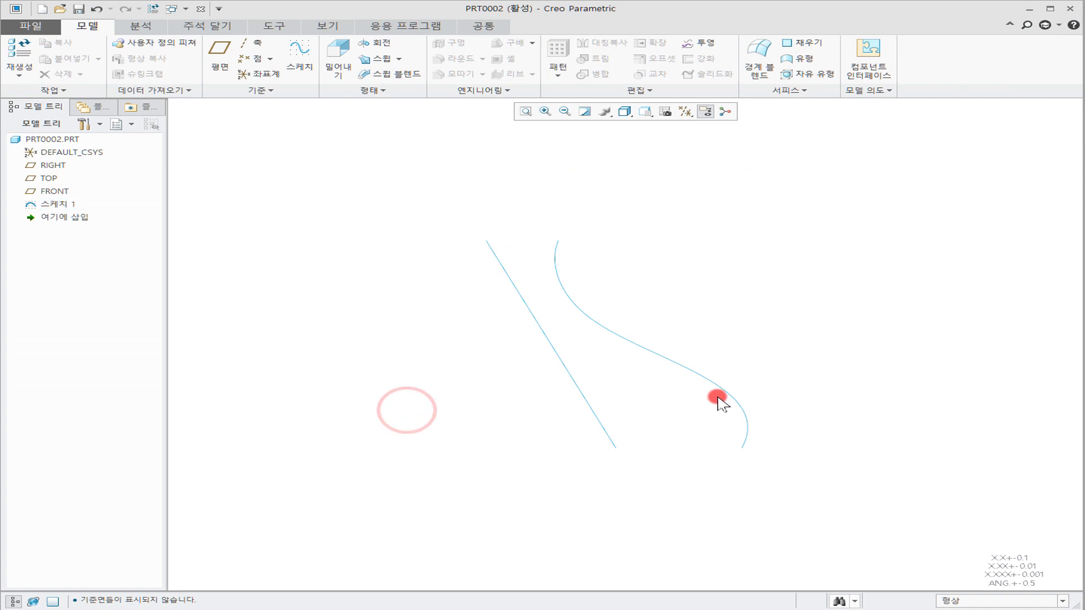
{"action": "left_click", "coordinate": [725, 389]}
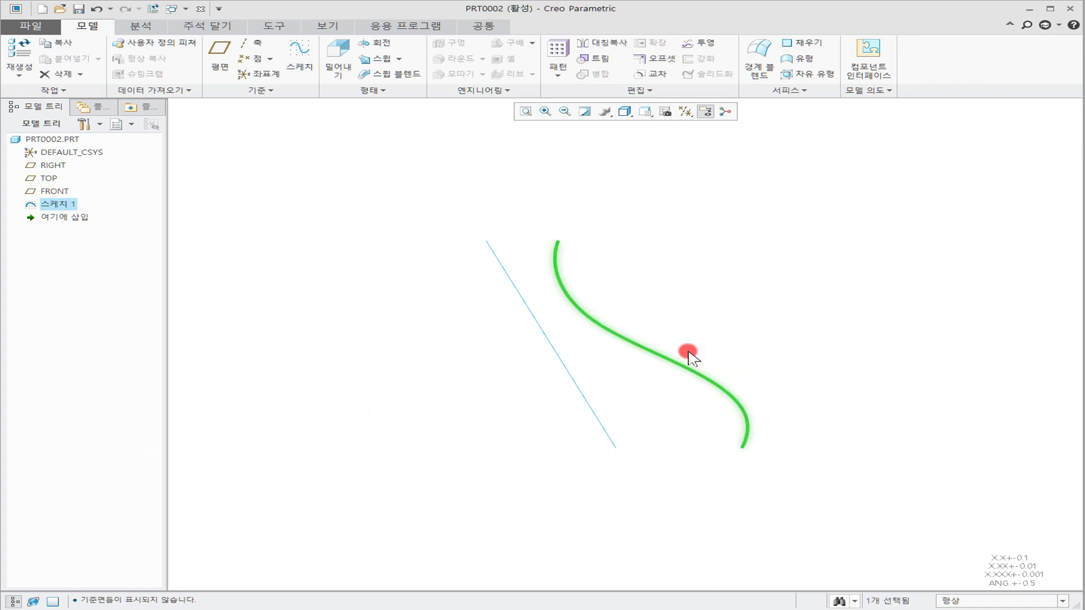
{"action": "left_click", "coordinate": [694, 318]}
{"action": "scroll", "coordinate": [594, 286], "scroll_direction": "down", "scroll_amount": 2}
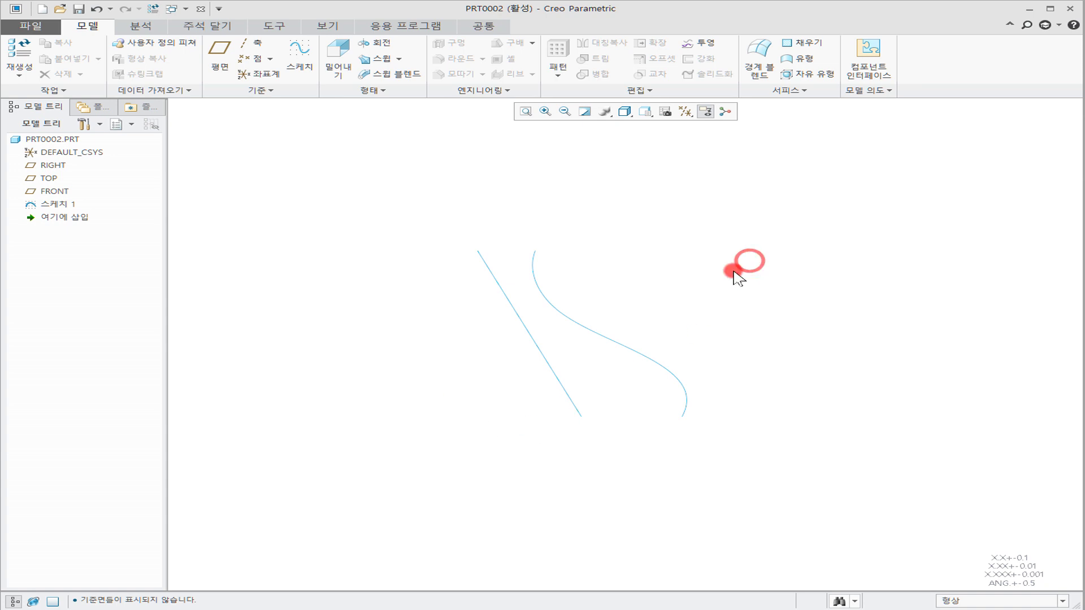
Start a Pattern of the line-and-spline sketch, set its type to Axis, and show all datum display.
{"action": "left_click", "coordinate": [625, 349]}
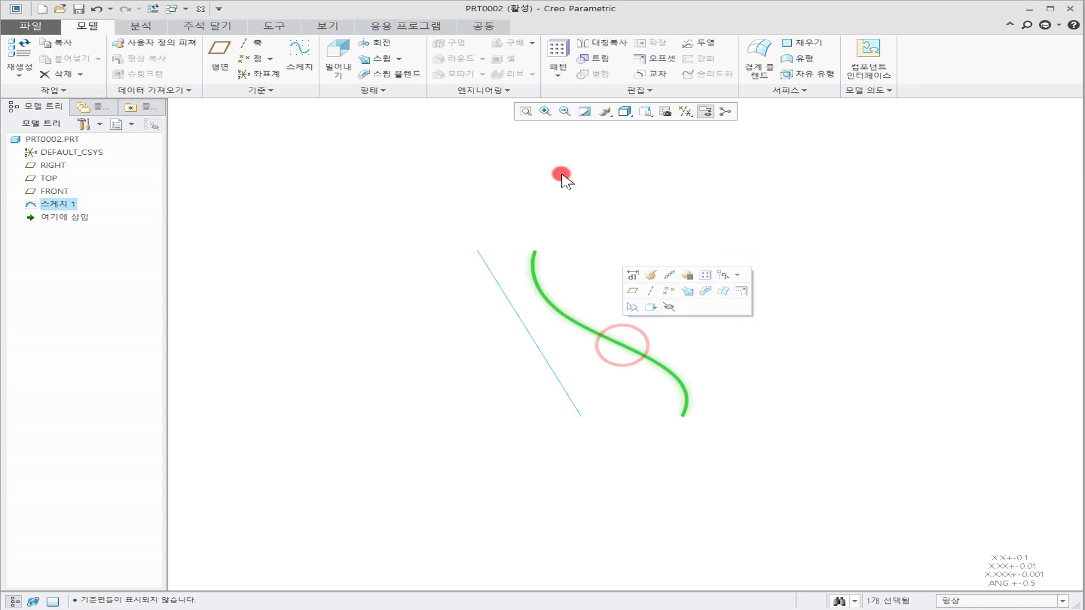
{"action": "left_click", "coordinate": [558, 51]}
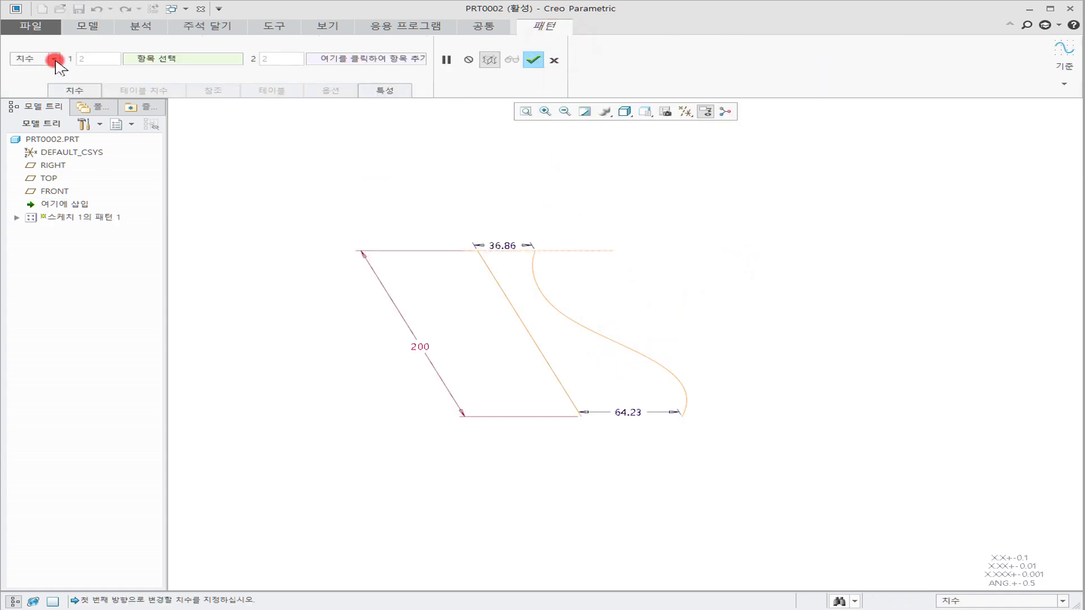
{"action": "left_click", "coordinate": [55, 60]}
{"action": "left_click", "coordinate": [34, 88]}
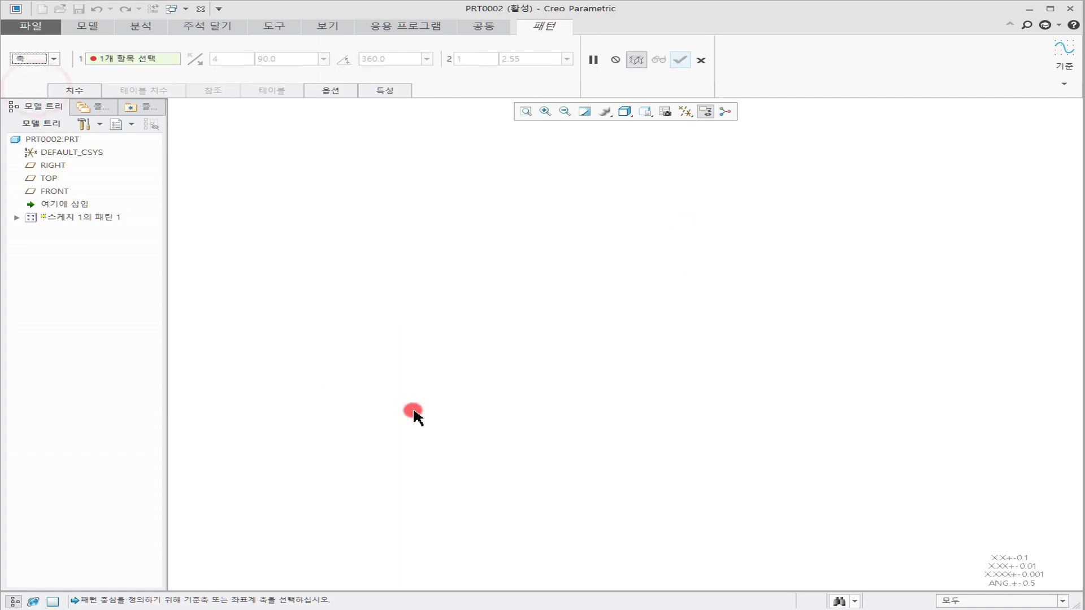
{"action": "left_click", "coordinate": [685, 112]}
{"action": "left_click", "coordinate": [685, 125]}
{"action": "left_click", "coordinate": [753, 224]}
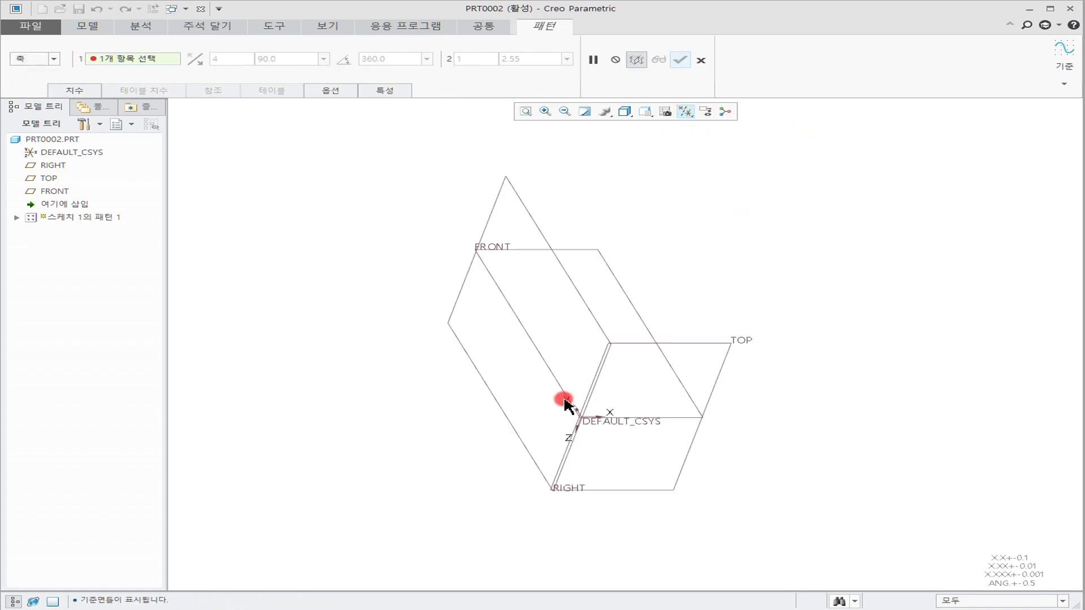
Pattern the sketch around the Y axis of DEFAULT_CSYS with 4 members spaced 90 degrees apart, and accept it.
{"action": "left_click", "coordinate": [118, 60]}
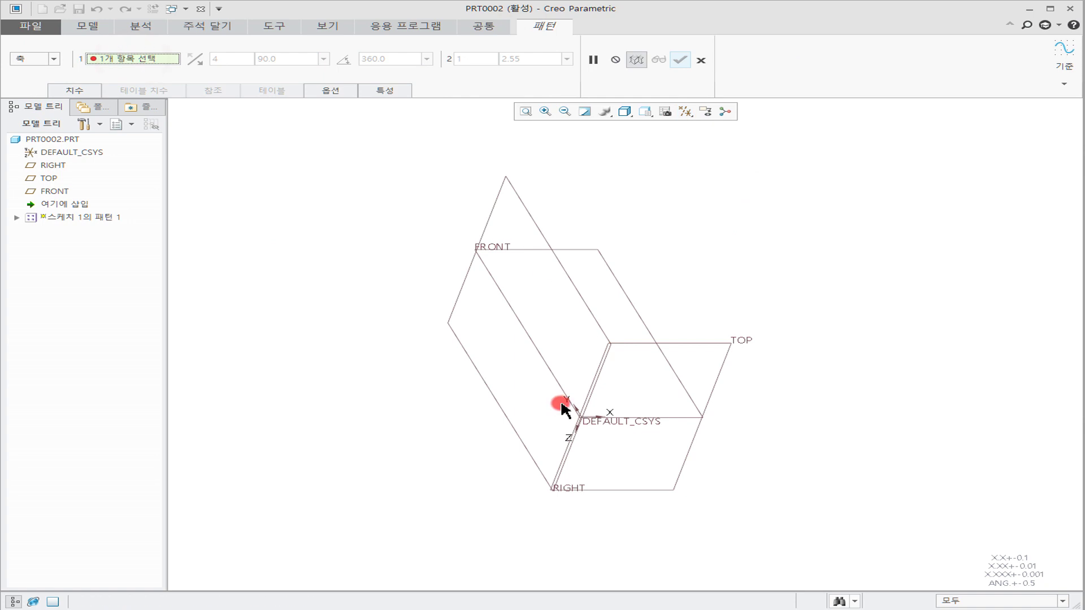
{"action": "scroll", "coordinate": [574, 412], "scroll_direction": "up", "scroll_amount": 2}
{"action": "left_click", "coordinate": [576, 416]}
{"action": "scroll", "coordinate": [444, 368], "scroll_direction": "down", "scroll_amount": 1}
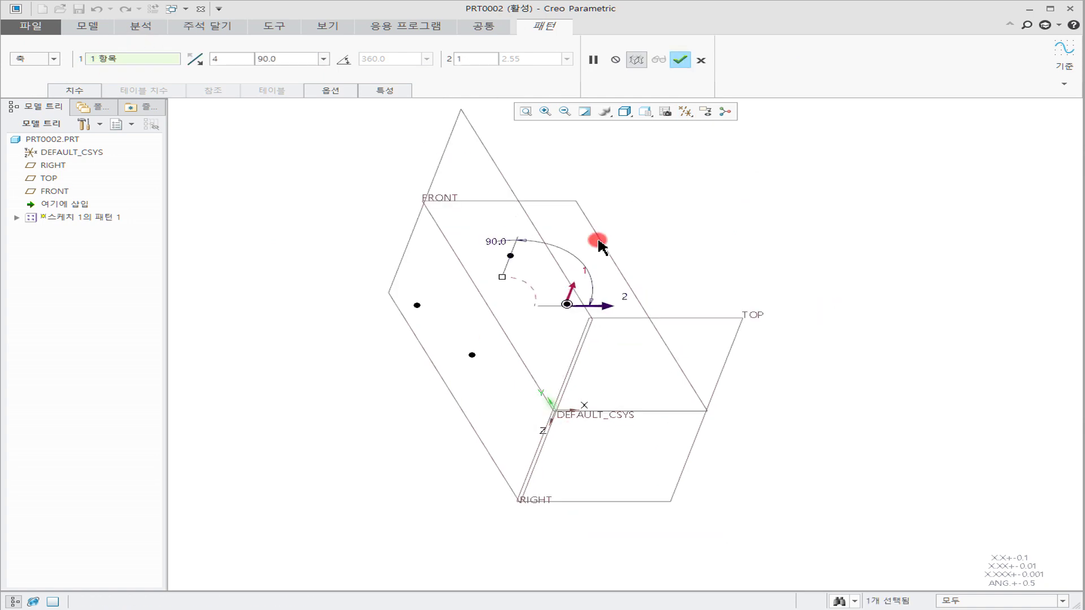
{"action": "left_click", "coordinate": [685, 60]}
{"action": "middle_click_drag", "start_coordinate": [857, 368], "coordinate": [771, 330]}
{"action": "middle_click_drag", "start_coordinate": [792, 190], "coordinate": [782, 253]}
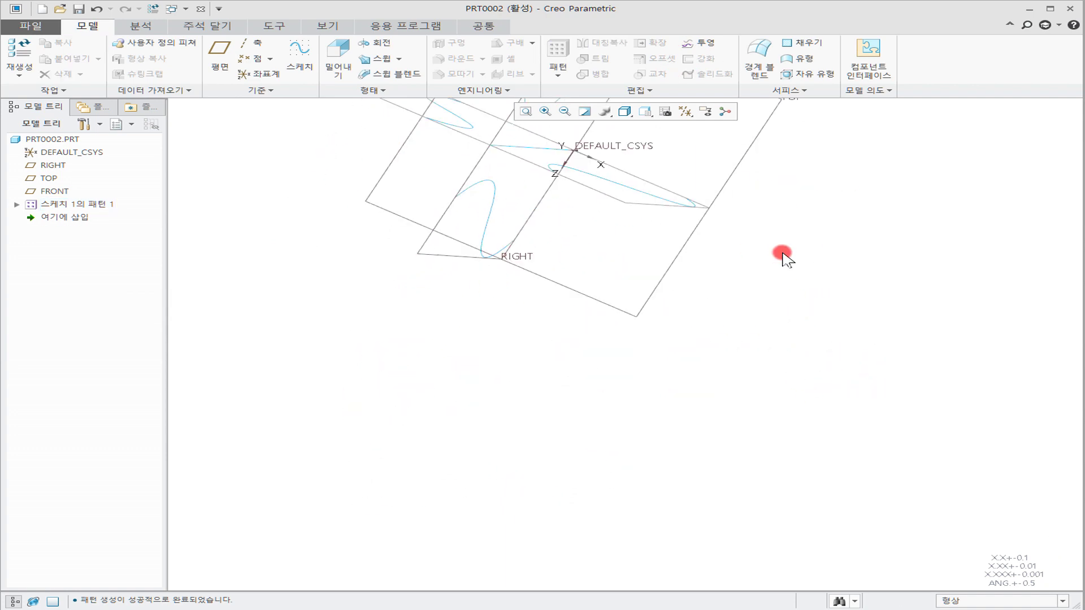
{"action": "key", "text": "ctrl+d"}
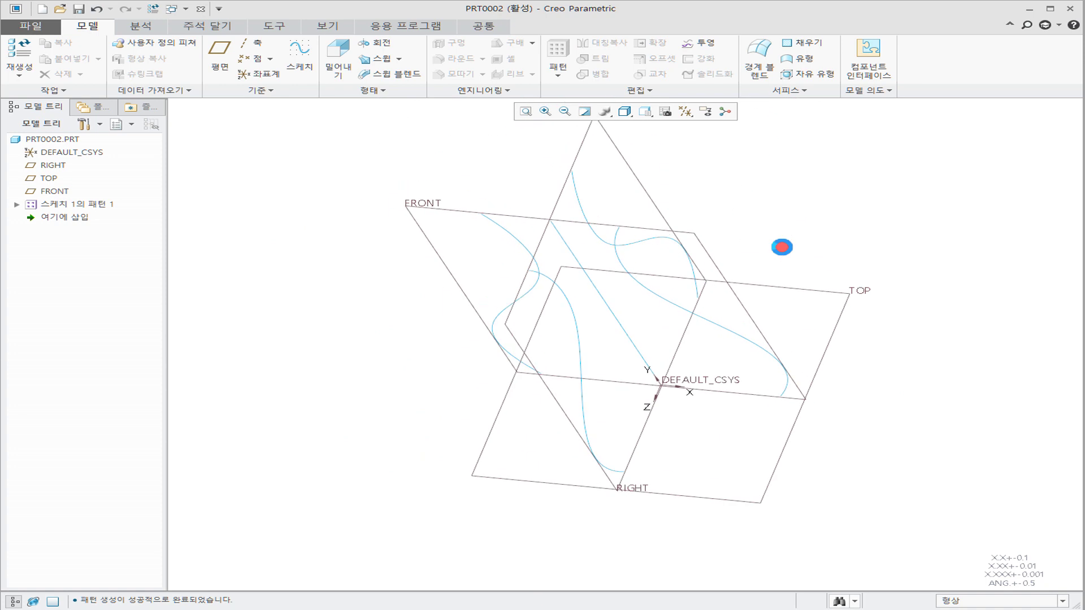
Hide all datum display so only the patterned sketch curves are shown.
{"action": "left_click", "coordinate": [686, 111]}
{"action": "left_click", "coordinate": [681, 122]}
{"action": "left_click", "coordinate": [603, 188]}
{"action": "mouse_move", "coordinate": [737, 280]}
{"action": "middle_mouse_down"}
{"action": "mouse_move", "coordinate": [649, 252]}
{"action": "mouse_move", "coordinate": [706, 244]}
{"action": "mouse_move", "coordinate": [696, 249]}
{"action": "mouse_move", "coordinate": [711, 265]}
{"action": "middle_mouse_up"}
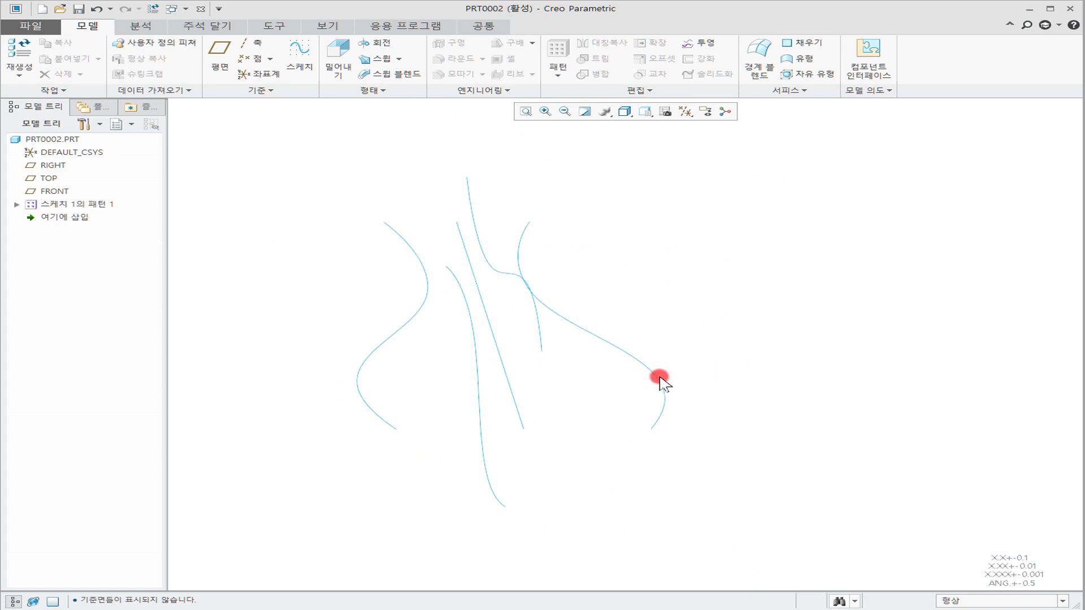
{"action": "middle_click_drag", "start_coordinate": [652, 379], "coordinate": [606, 300]}
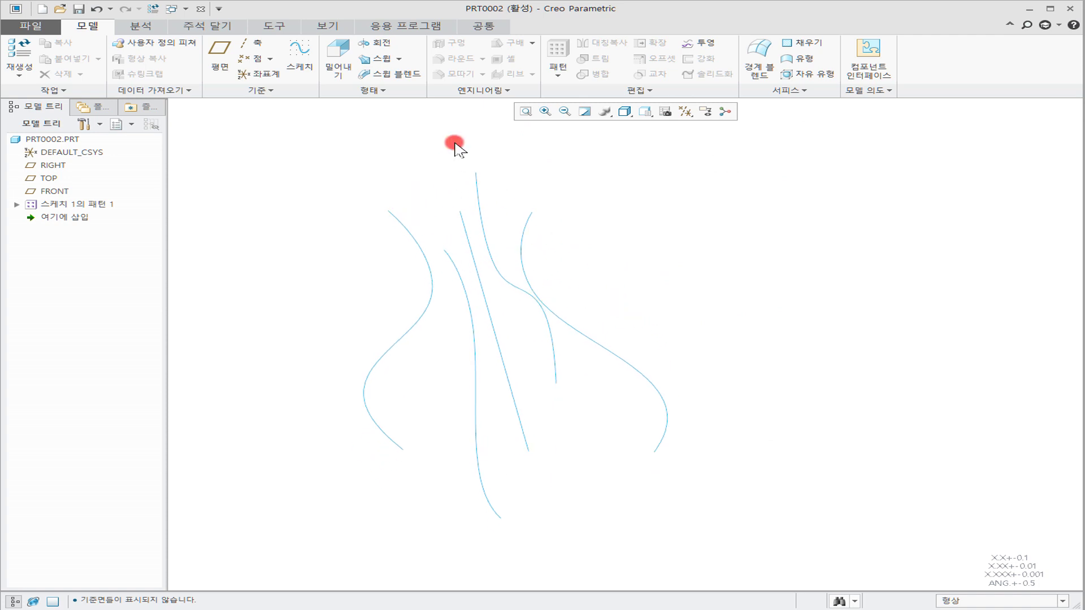
Start a Sweep with the straight line as the origin trajectory and add the four surrounding splines as additional chains.
{"action": "left_click", "coordinate": [372, 59]}
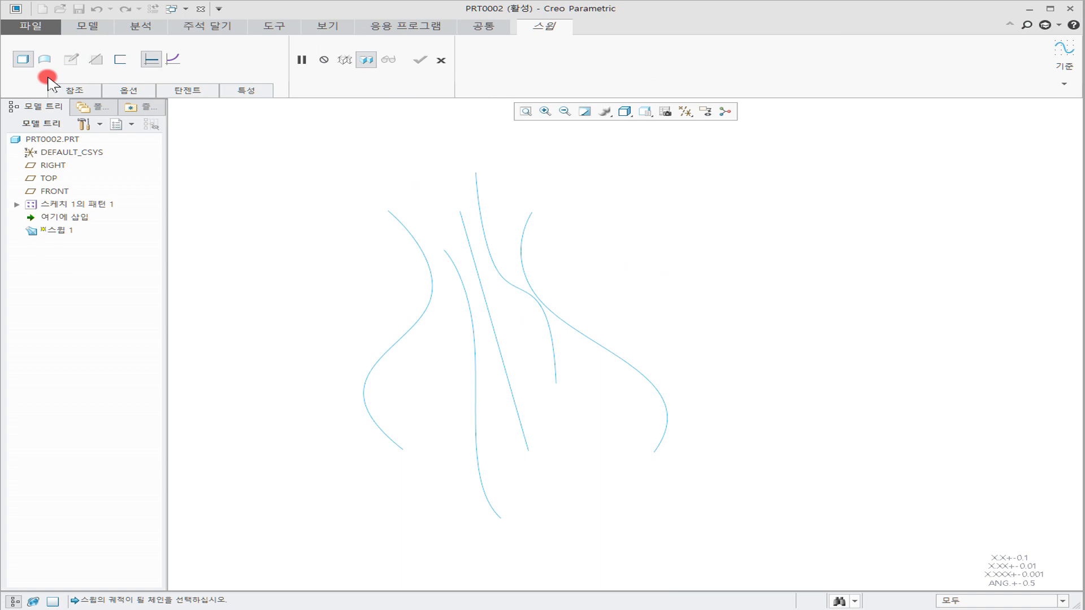
{"action": "left_click", "coordinate": [72, 92]}
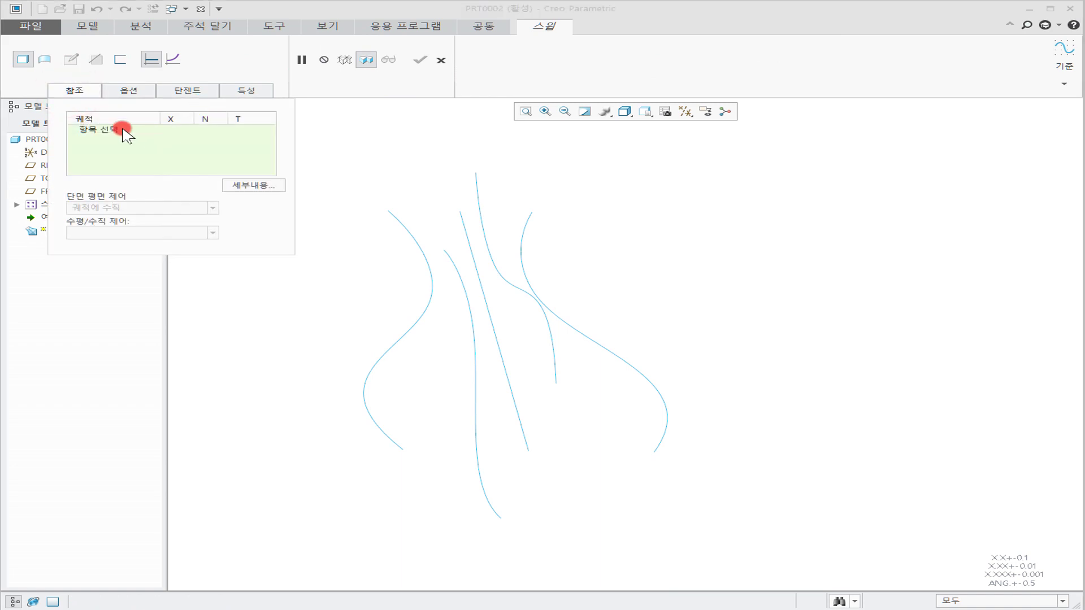
{"action": "left_click", "coordinate": [515, 406]}
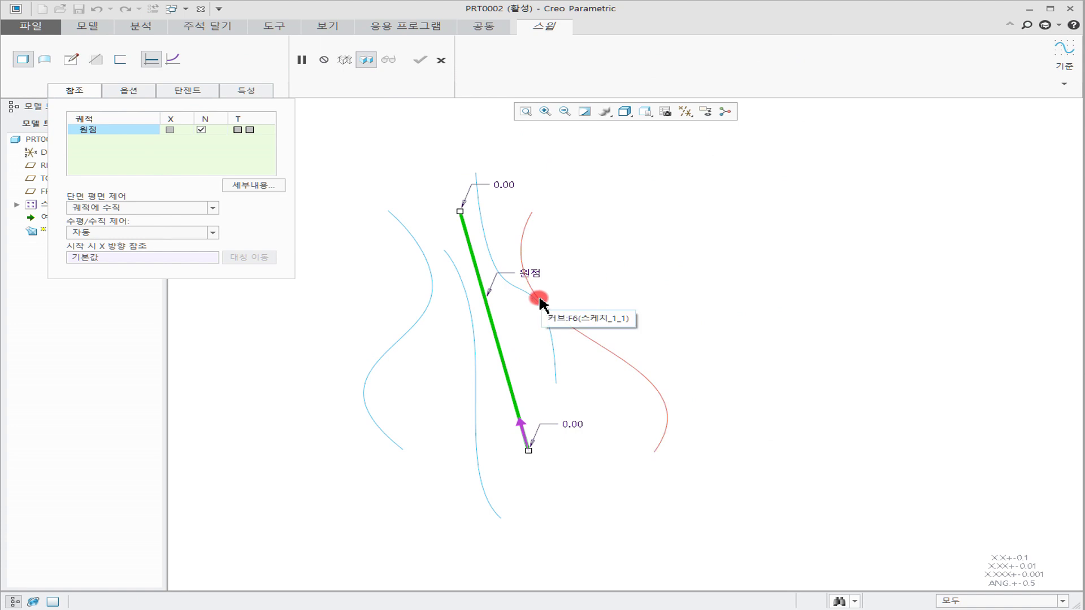
{"action": "left_click", "coordinate": [522, 253], "text": "ctrl"}
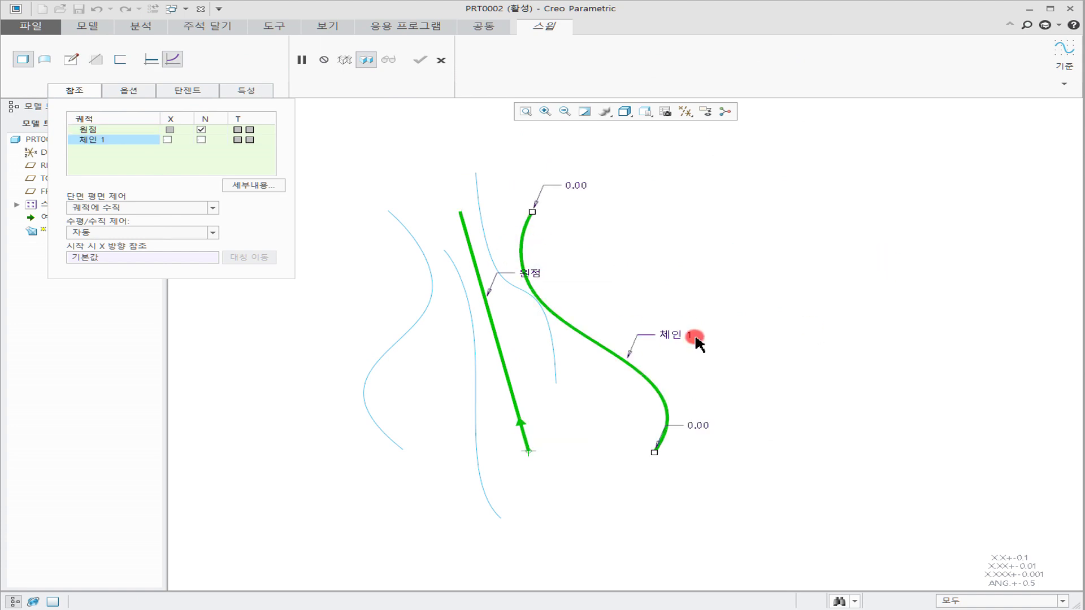
{"action": "mouse_move", "coordinate": [712, 379]}
{"action": "middle_mouse_down"}
{"action": "mouse_move", "coordinate": [715, 368]}
{"action": "mouse_move", "coordinate": [712, 378]}
{"action": "middle_mouse_up"}
{"action": "left_click", "coordinate": [478, 424], "text": "ctrl"}
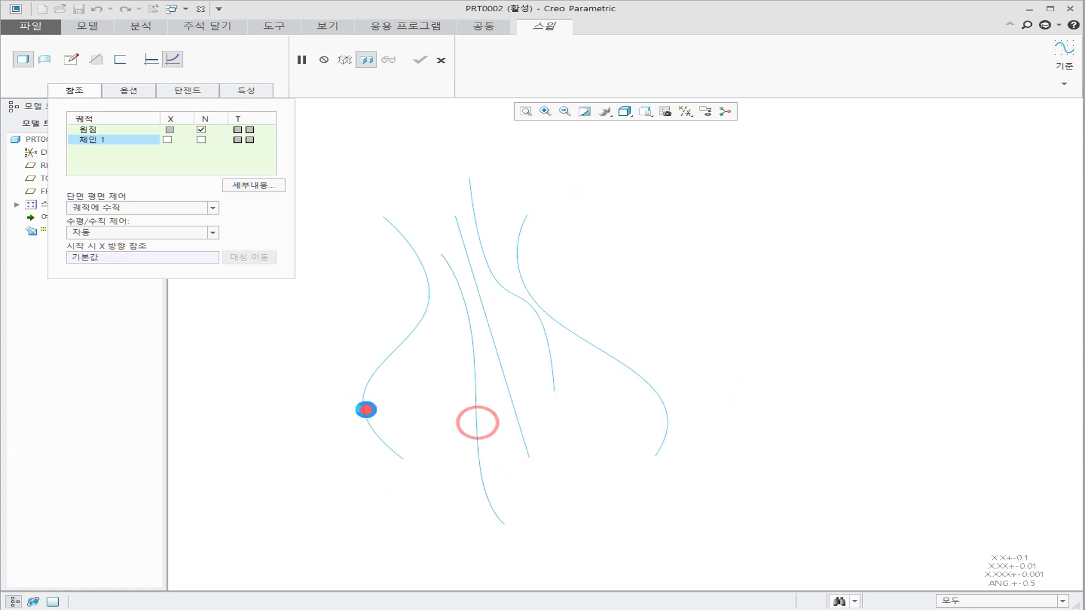
{"action": "left_click", "coordinate": [366, 384], "text": "ctrl"}
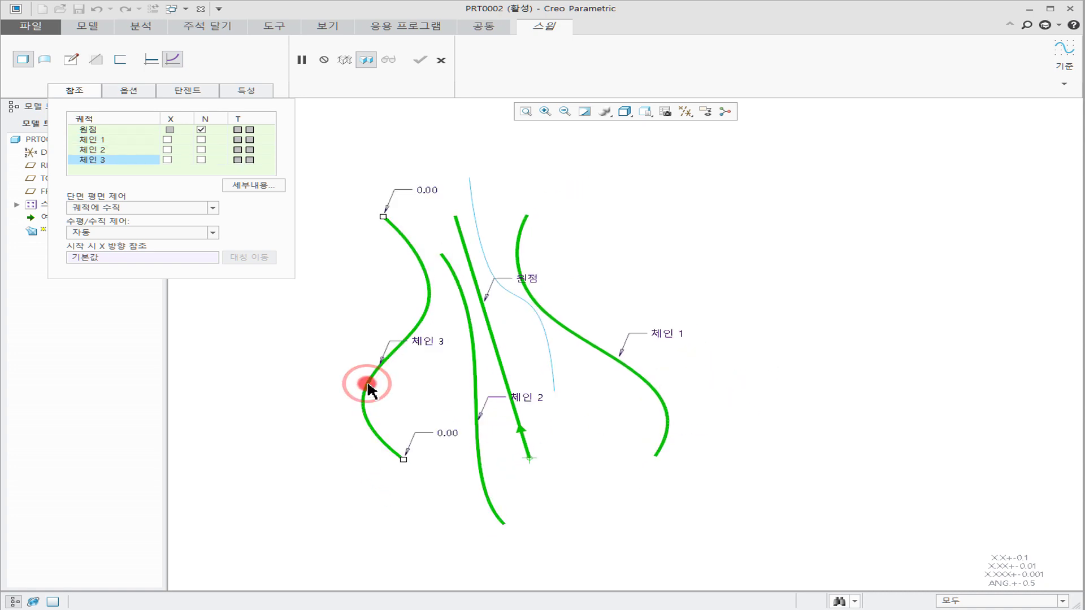
{"action": "left_click", "coordinate": [486, 261], "text": "ctrl"}
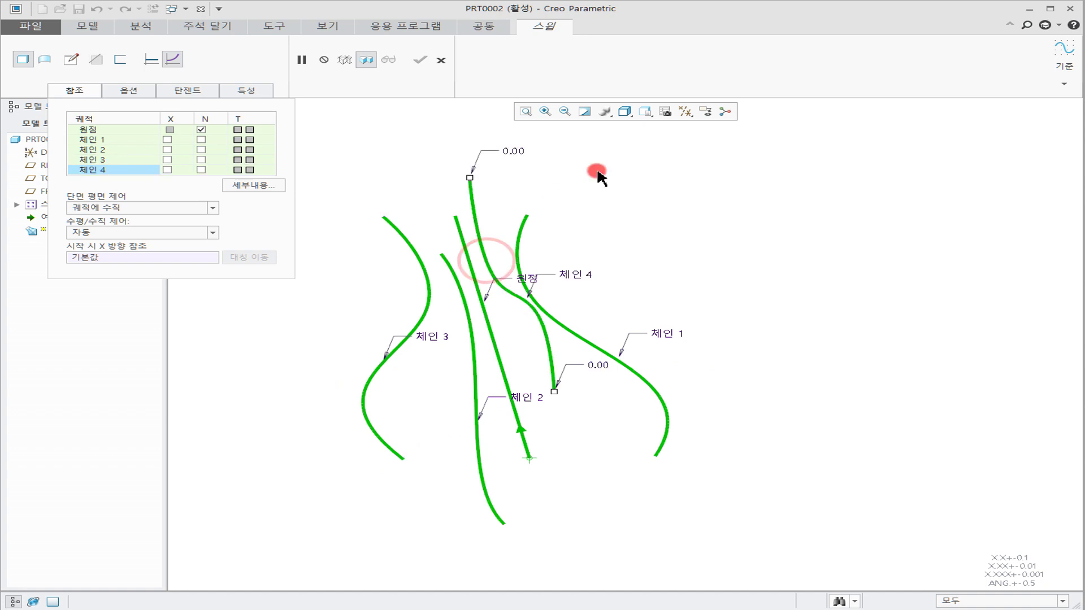
{"action": "mouse_move", "coordinate": [618, 244]}
{"action": "middle_mouse_down"}
{"action": "mouse_move", "coordinate": [634, 281]}
{"action": "mouse_move", "coordinate": [621, 238]}
{"action": "mouse_move", "coordinate": [616, 246]}
{"action": "middle_mouse_up"}
{"action": "left_click", "coordinate": [242, 120]}
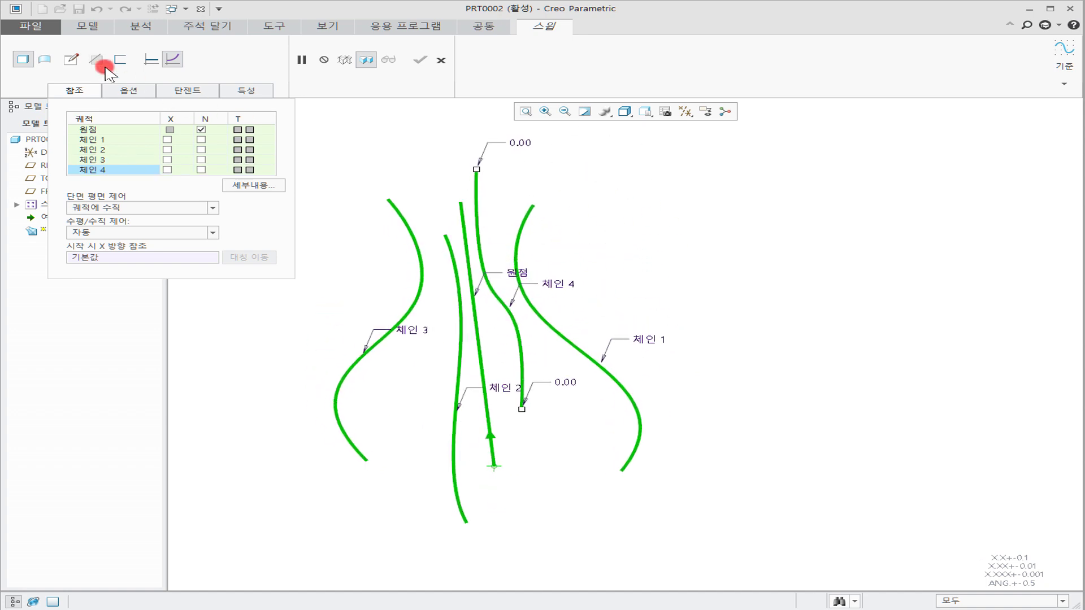
Sketch the sweep section as a center rectangle on the origin with its sides passing through the four spline endpoints.
{"action": "left_click", "coordinate": [72, 60]}
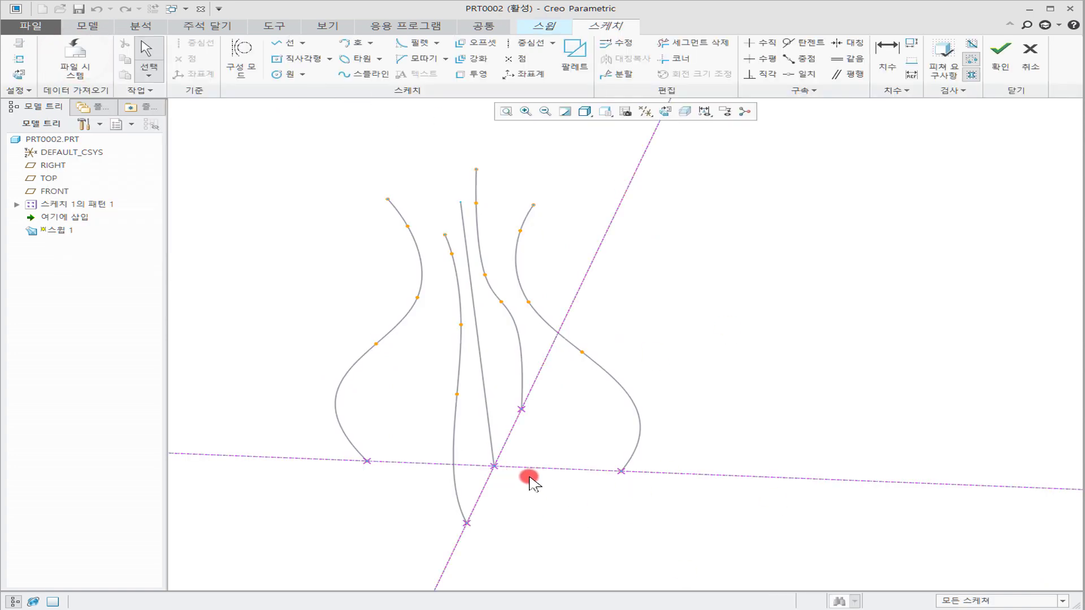
{"action": "left_click", "coordinate": [665, 111]}
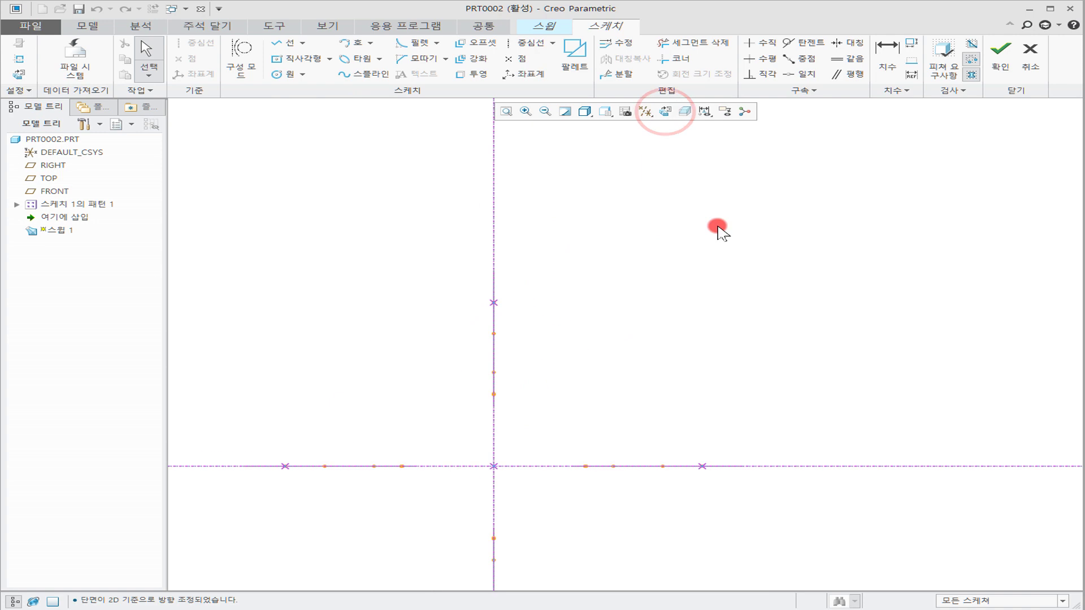
{"action": "middle_click_drag", "start_coordinate": [659, 323], "coordinate": [672, 170]}
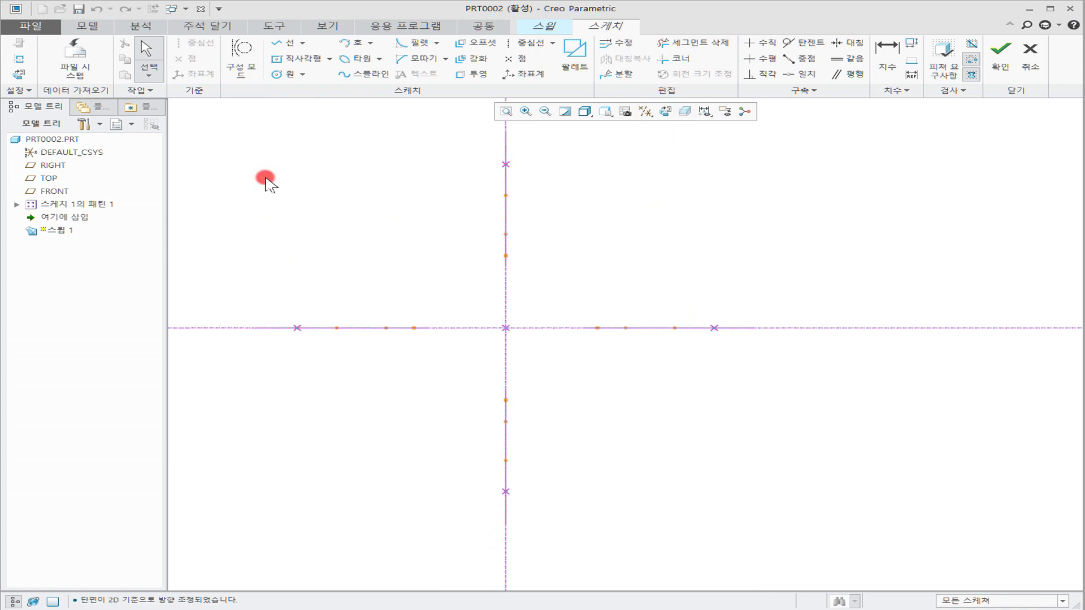
{"action": "left_click", "coordinate": [296, 58]}
{"action": "left_click", "coordinate": [505, 328]}
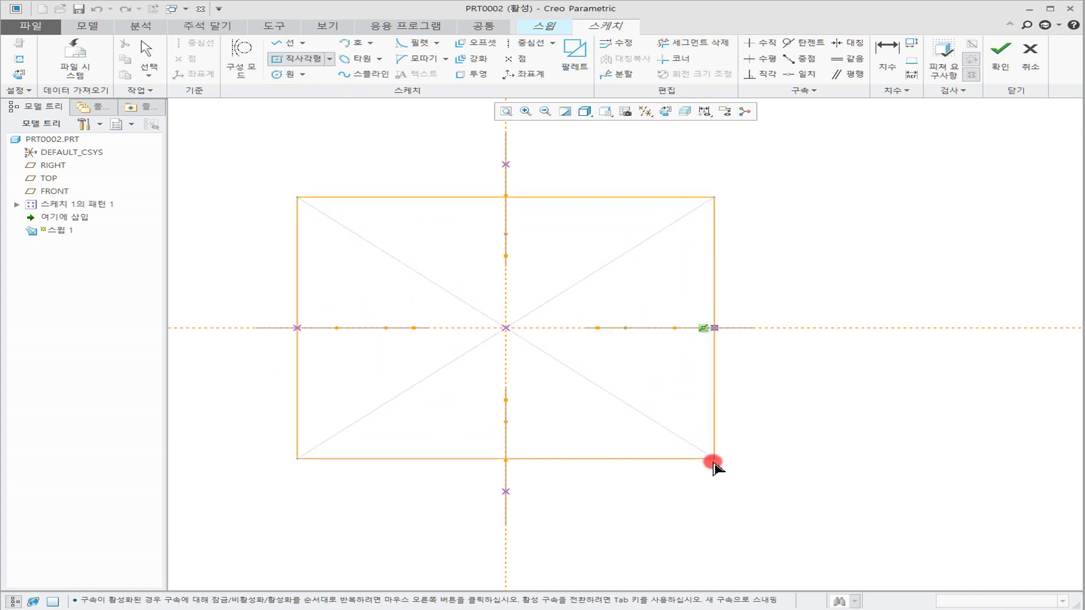
{"action": "left_click", "coordinate": [716, 490]}
{"action": "middle_click", "coordinate": [780, 482]}
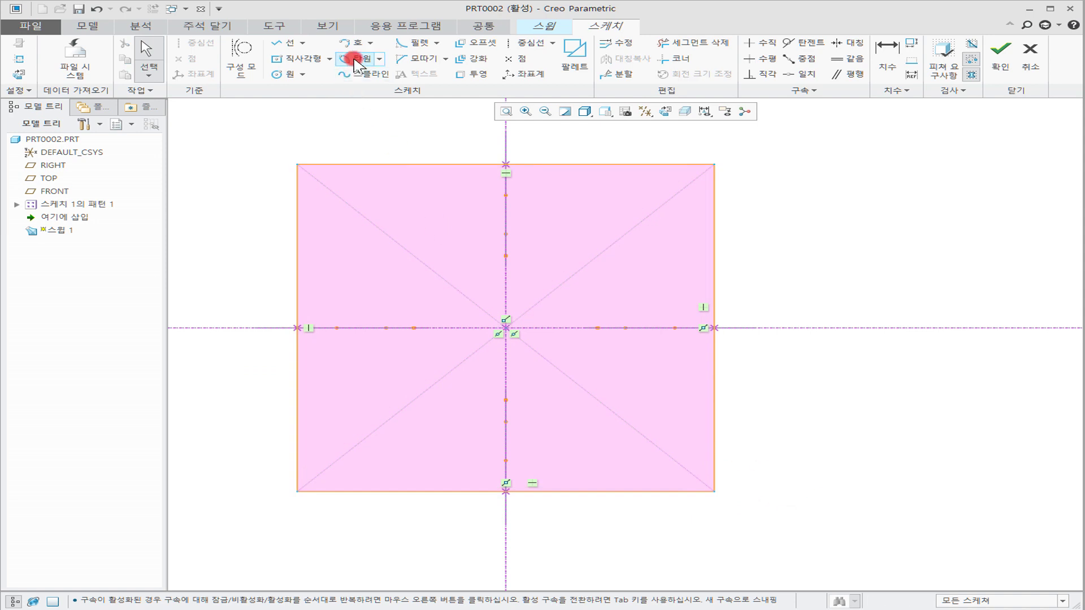
Fillet the upper-right corner of the section rectangle and set its radius to 30 mm.
{"action": "left_click", "coordinate": [418, 46]}
{"action": "left_click", "coordinate": [659, 164]}
{"action": "left_click", "coordinate": [713, 220]}
{"action": "double_click", "coordinate": [759, 170]}
{"action": "type", "text": "30"}
{"action": "key", "text": "Return"}
{"action": "left_click", "coordinate": [760, 174]}
Add freehand fillets to the remaining three corners of the section rectangle.
{"action": "left_click", "coordinate": [418, 43]}
{"action": "left_click", "coordinate": [714, 412]}
{"action": "left_click", "coordinate": [622, 491]}
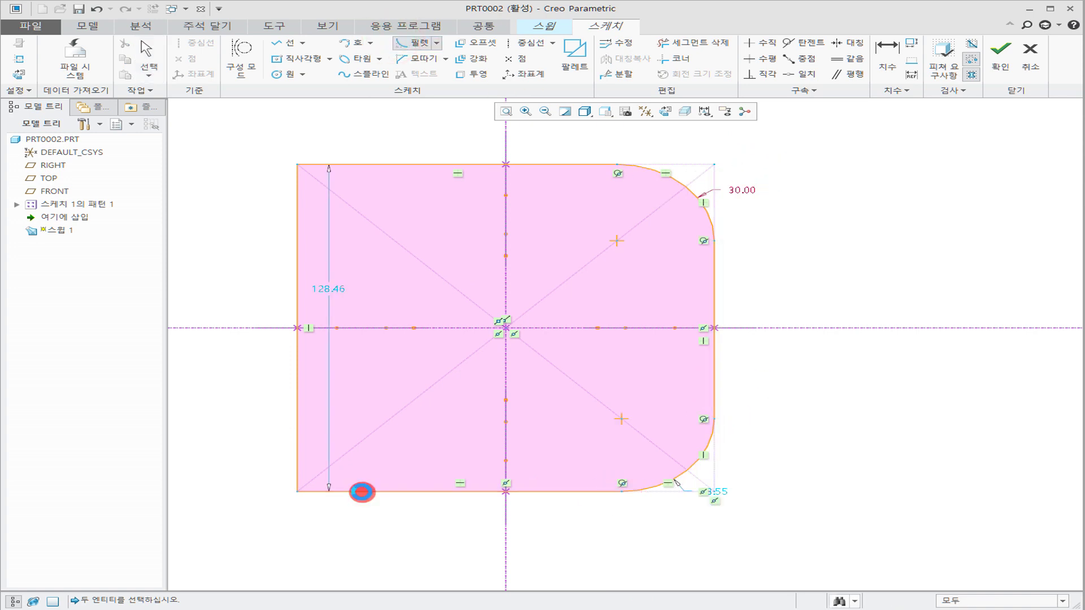
{"action": "left_click", "coordinate": [295, 448]}
{"action": "left_click", "coordinate": [300, 221]}
{"action": "left_click", "coordinate": [387, 165]}
{"action": "middle_click", "coordinate": [416, 138]}
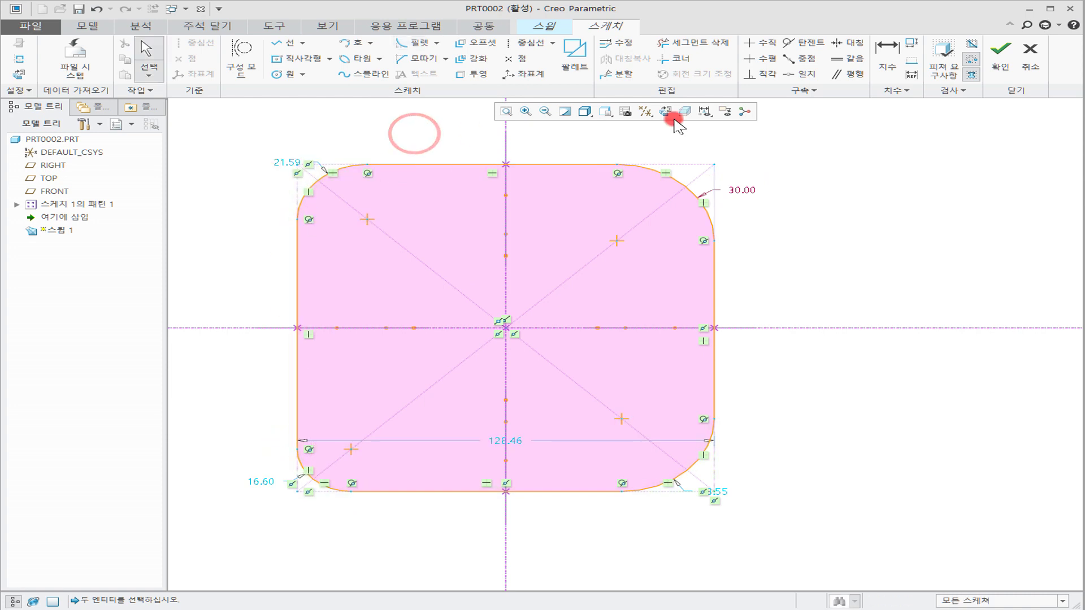
Constrain the other three corner fillets to be equal to the 30 mm fillet.
{"action": "left_click", "coordinate": [848, 59]}
{"action": "left_click", "coordinate": [689, 193]}
{"action": "left_click", "coordinate": [314, 175]}
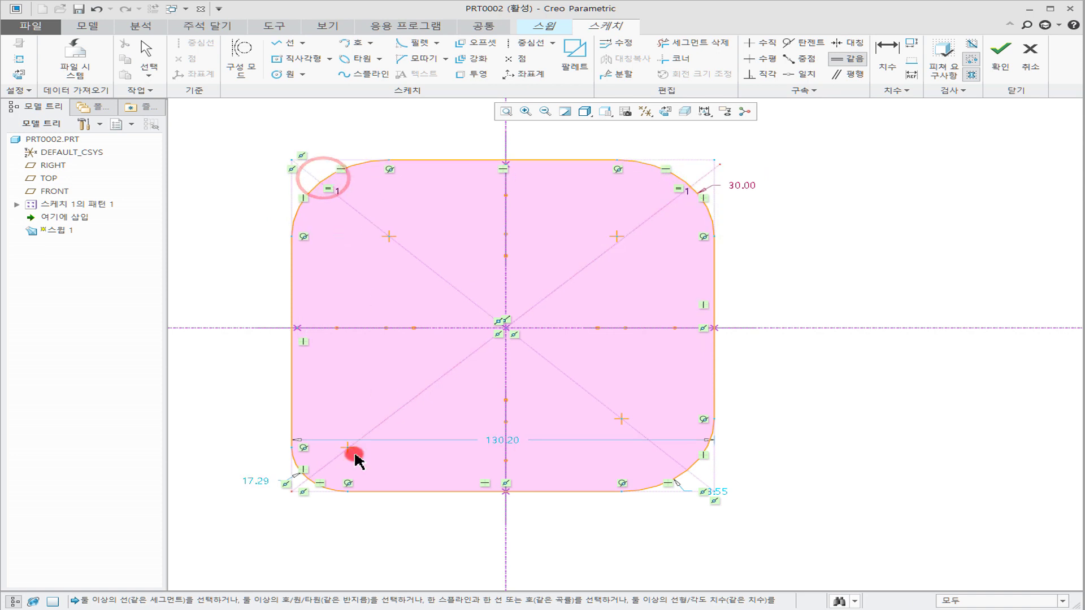
{"action": "left_click", "coordinate": [304, 478]}
{"action": "left_click", "coordinate": [693, 470]}
{"action": "mouse_move", "coordinate": [839, 481]}
{"action": "middle_mouse_down"}
{"action": "mouse_move", "coordinate": [816, 424]}
{"action": "mouse_move", "coordinate": [795, 417]}
{"action": "mouse_move", "coordinate": [798, 425]}
{"action": "middle_mouse_up"}
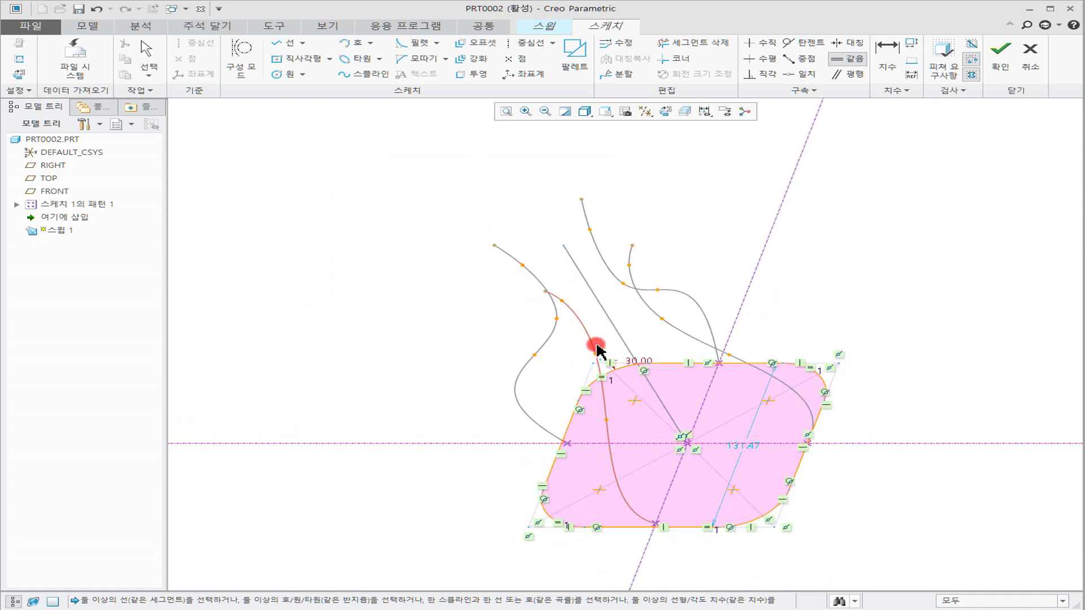
Accept the section sketch and examine the sweep preview together with its tangency and option settings.
{"action": "left_click", "coordinate": [999, 58]}
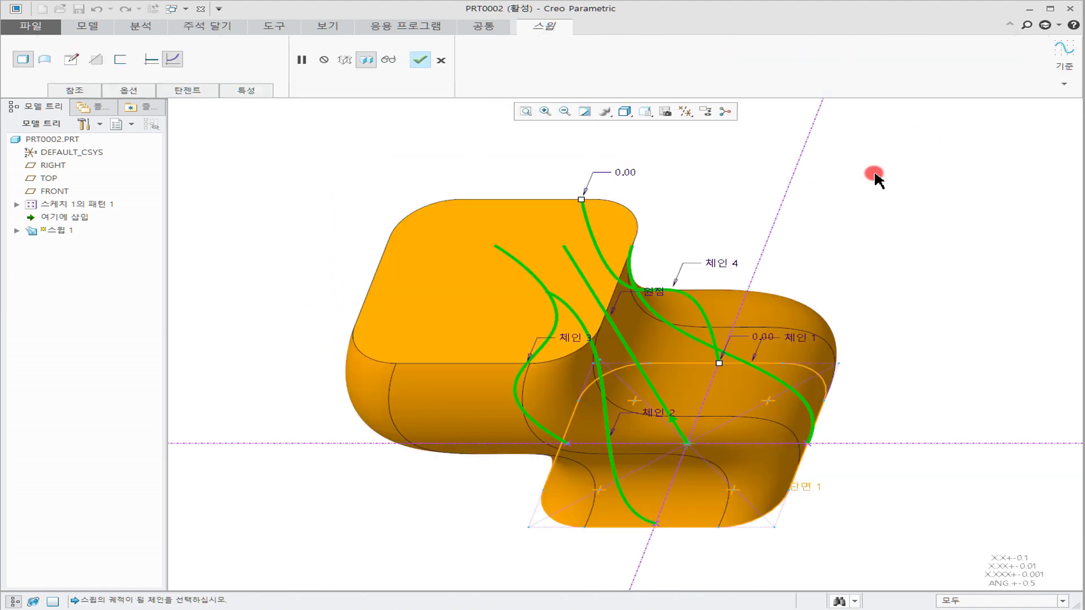
{"action": "middle_click_drag", "start_coordinate": [656, 362], "coordinate": [670, 325]}
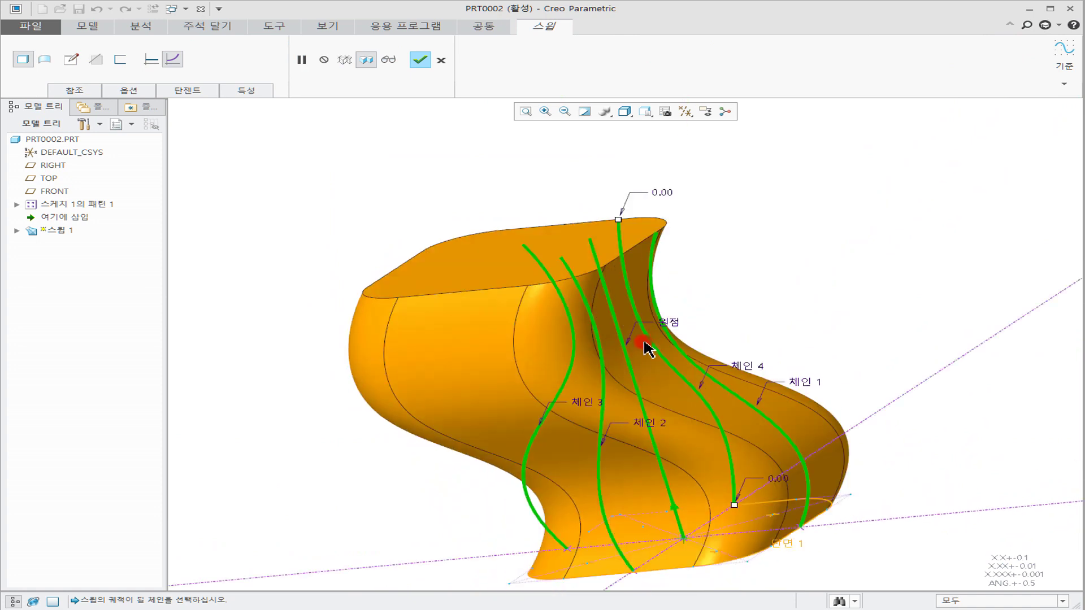
{"action": "middle_click_drag", "start_coordinate": [643, 361], "coordinate": [379, 410]}
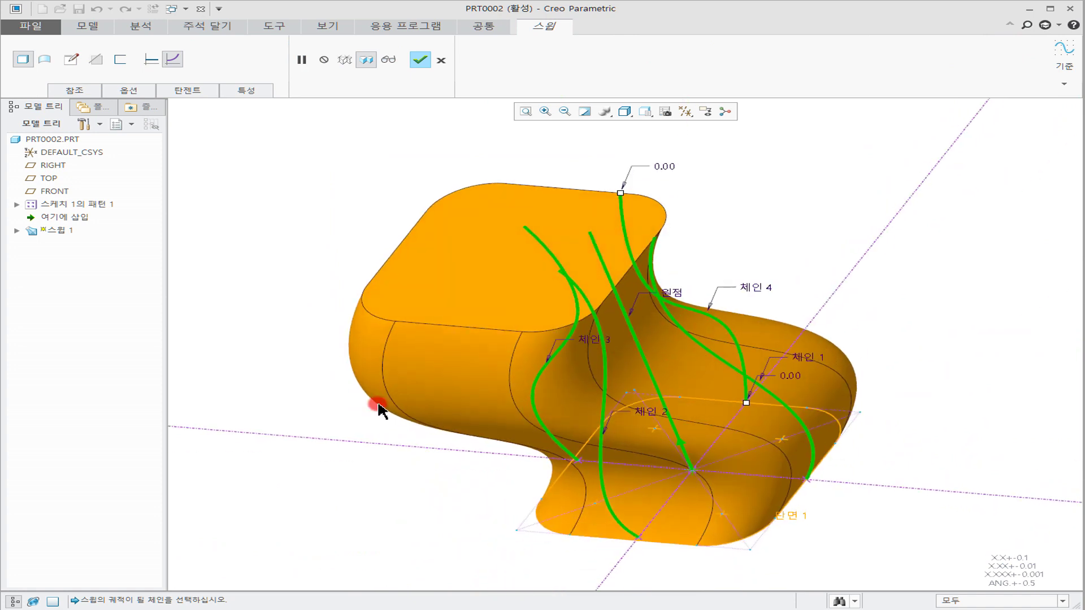
{"action": "middle_click_drag", "start_coordinate": [586, 385], "coordinate": [608, 388]}
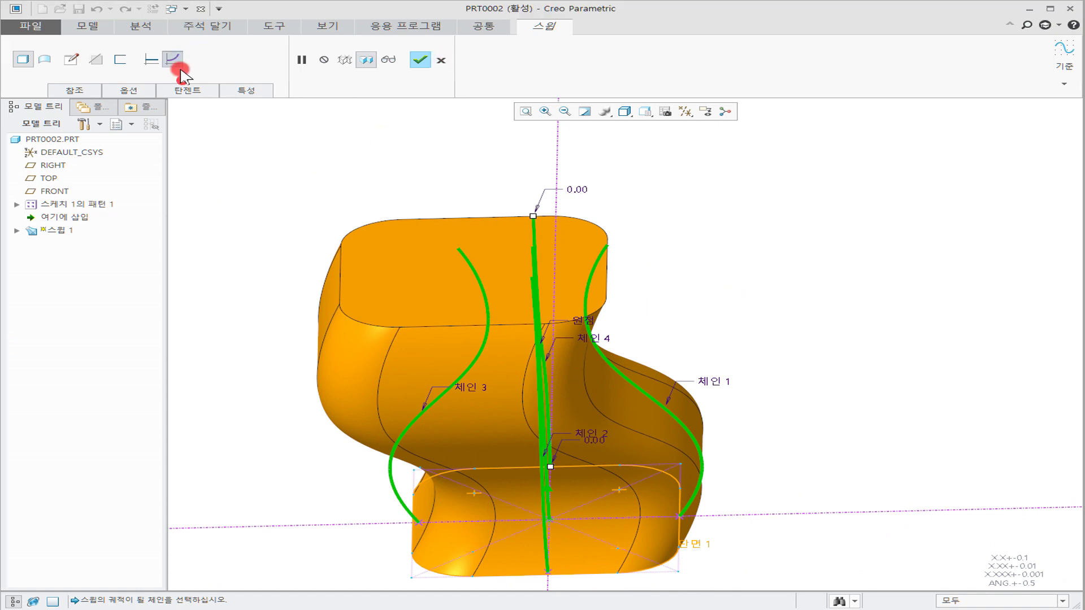
{"action": "left_click", "coordinate": [187, 90]}
{"action": "left_click", "coordinate": [132, 91]}
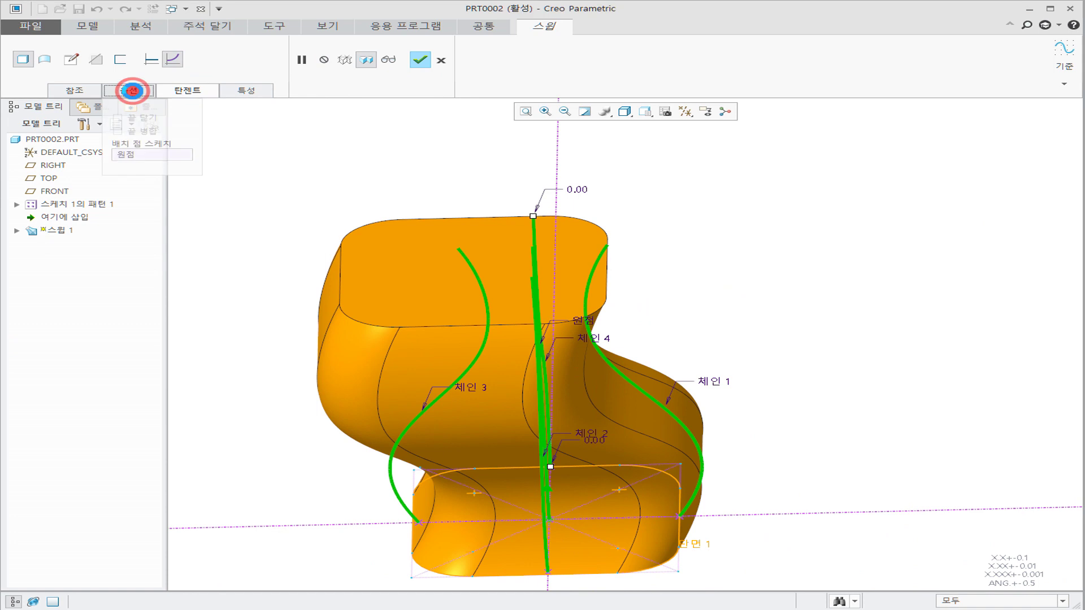
Review the sweep's trajectory references and properties, and discard the sweep feature.
{"action": "left_click", "coordinate": [78, 90]}
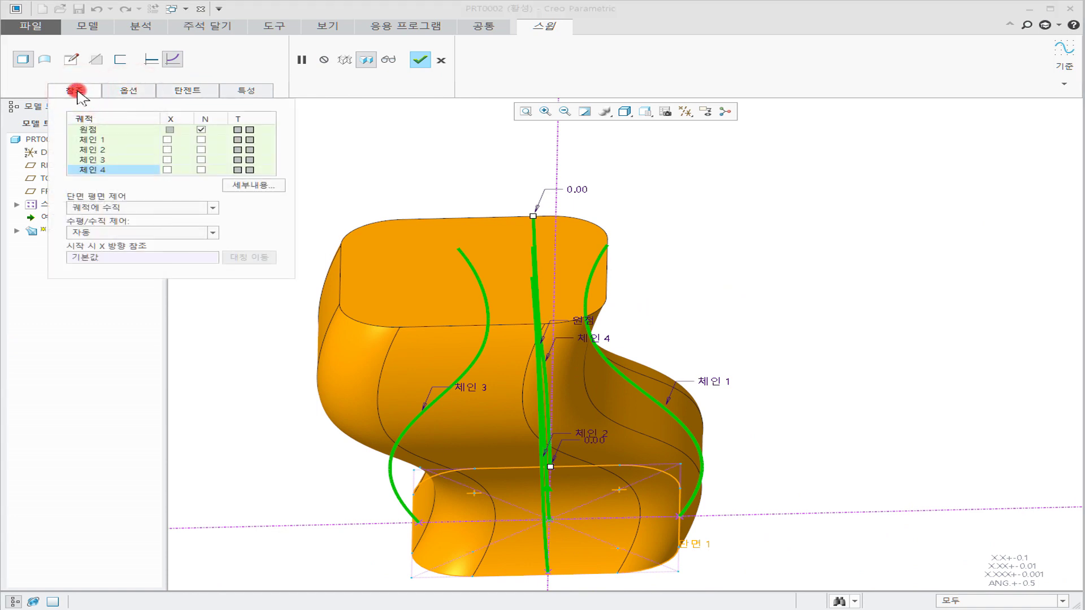
{"action": "left_click", "coordinate": [255, 90]}
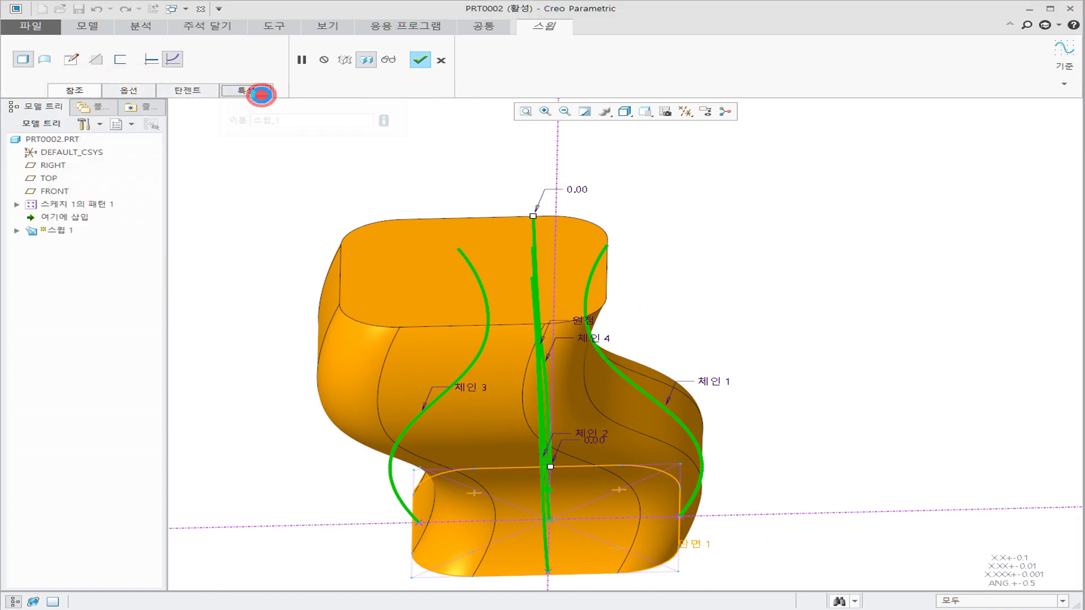
{"action": "left_click", "coordinate": [441, 60]}
{"action": "left_click", "coordinate": [107, 332]}
{"action": "left_click", "coordinate": [836, 315]}
Start a new sweep with the straight line as the origin trajectory and the four surrounding splines as additional trajectory chains.
{"action": "mouse_move", "coordinate": [675, 343]}
{"action": "middle_mouse_down"}
{"action": "mouse_move", "coordinate": [656, 356]}
{"action": "mouse_move", "coordinate": [580, 349]}
{"action": "middle_mouse_up"}
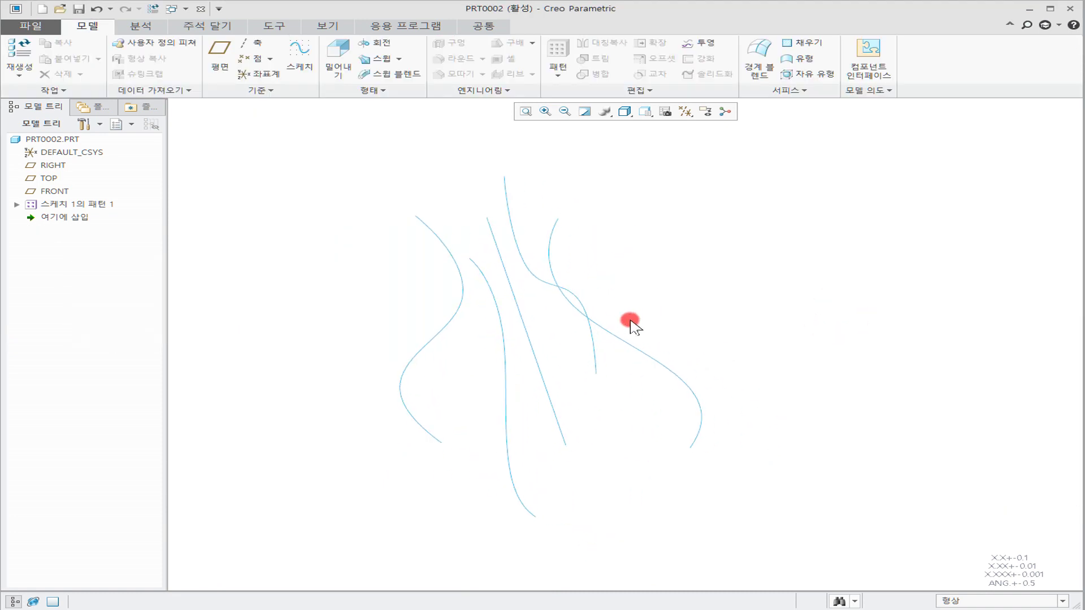
{"action": "left_click", "coordinate": [377, 58]}
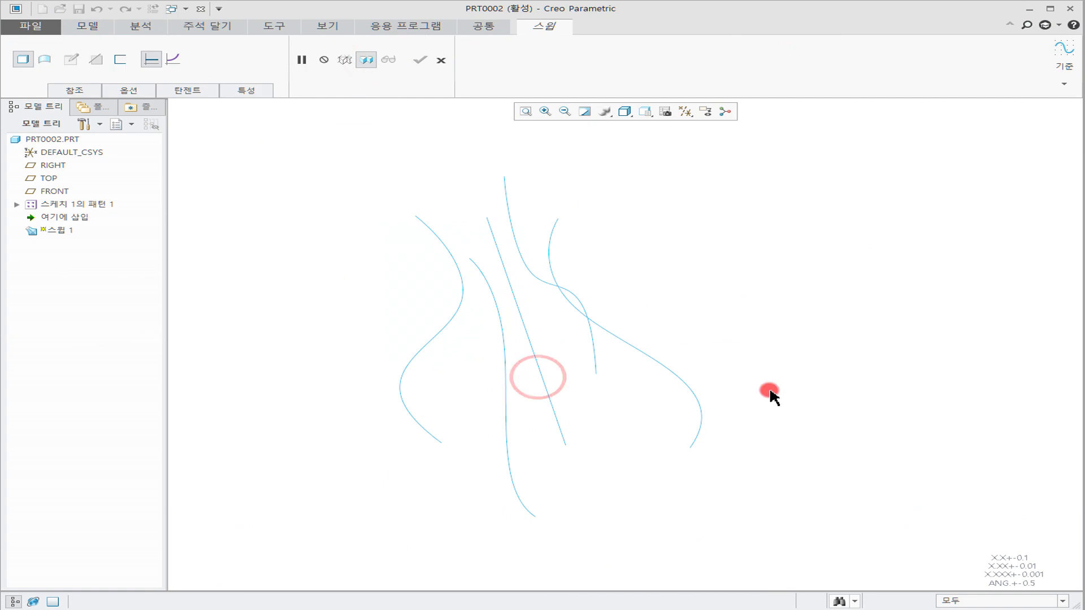
{"action": "left_click", "coordinate": [531, 338]}
{"action": "left_click", "coordinate": [654, 358], "text": "ctrl"}
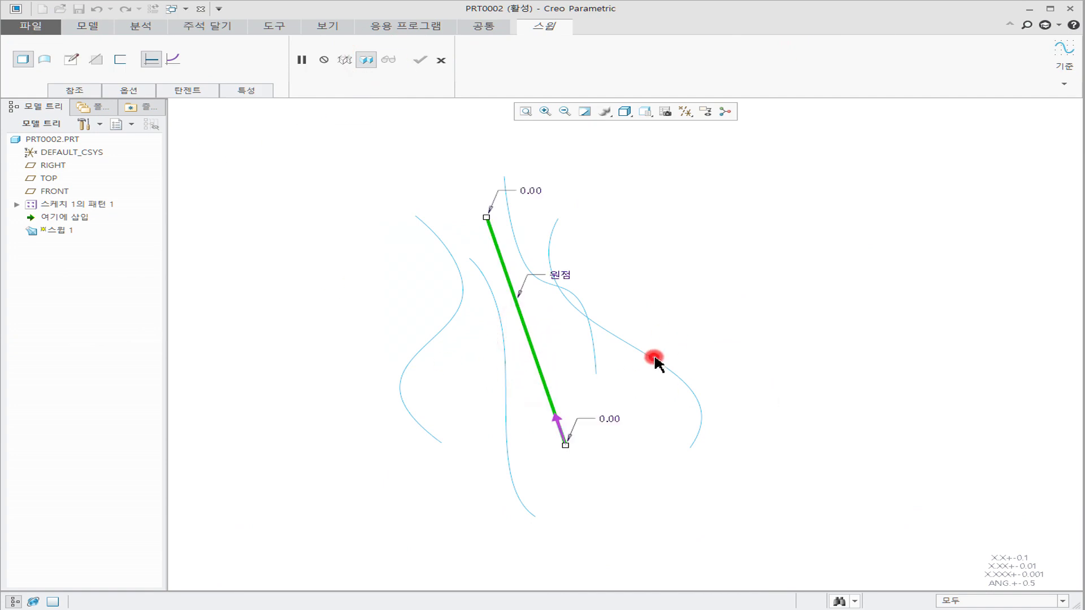
{"action": "left_click", "coordinate": [523, 258], "text": "ctrl"}
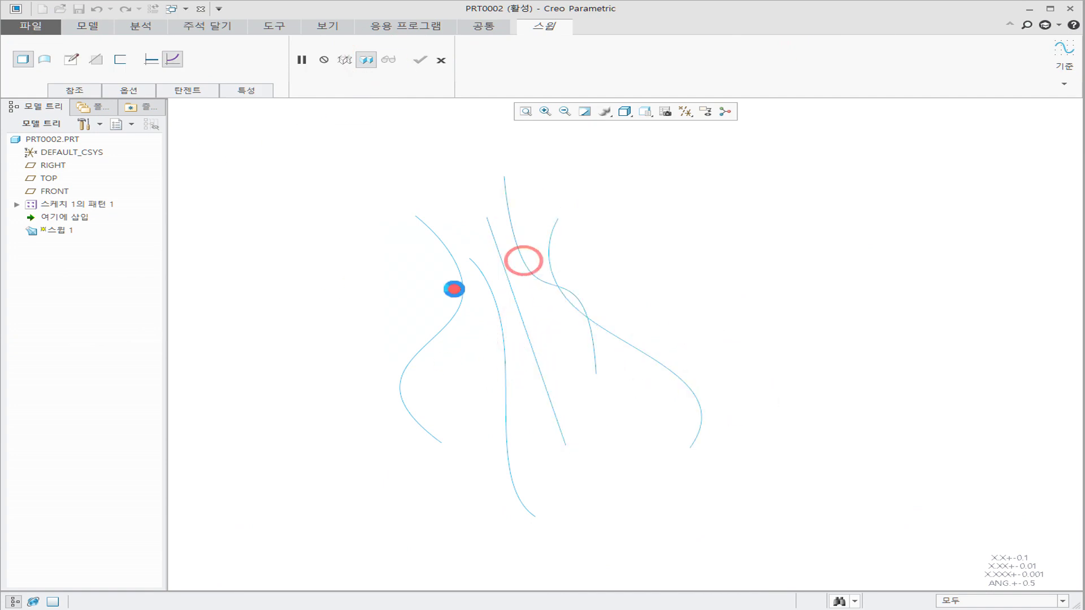
{"action": "left_click", "coordinate": [437, 347], "text": "ctrl"}
{"action": "left_click", "coordinate": [500, 445]}
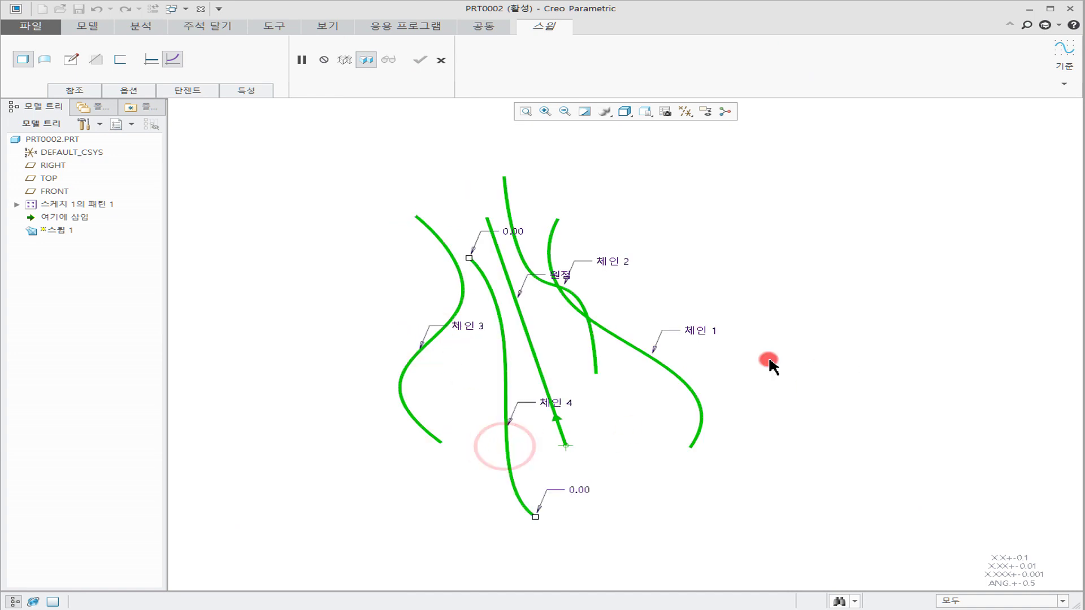
{"action": "mouse_move", "coordinate": [751, 258]}
{"action": "middle_mouse_down"}
{"action": "mouse_move", "coordinate": [758, 194]}
{"action": "mouse_move", "coordinate": [741, 230]}
{"action": "mouse_move", "coordinate": [747, 270]}
{"action": "middle_mouse_up"}
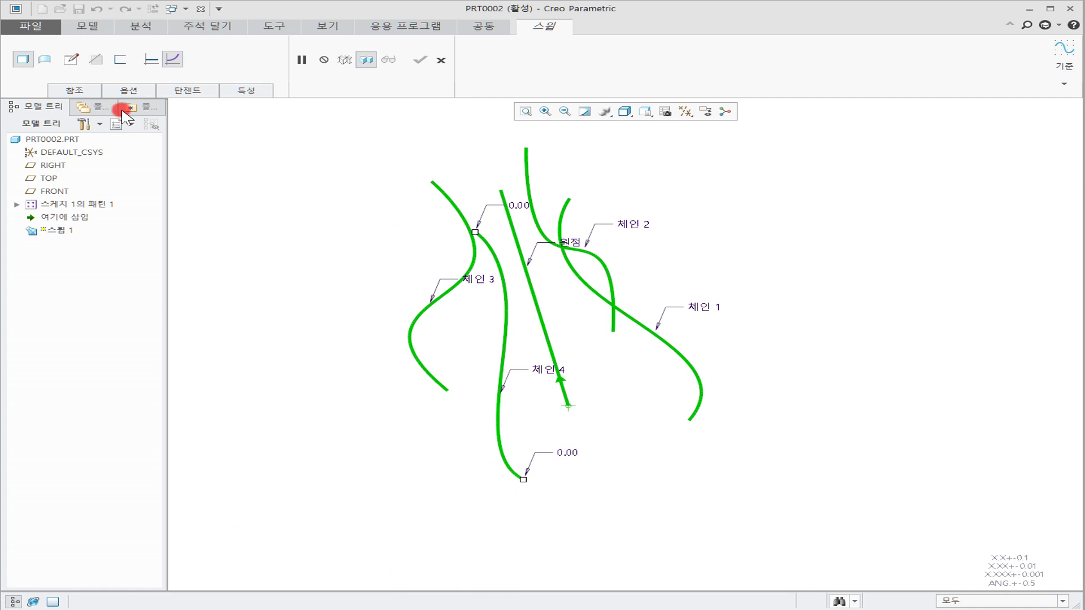
Open the sweep section sketch, draw an origin-centred rectangle about 140 wide with its front side on the front curve's endpoint, and face the sketch plane.
{"action": "left_click", "coordinate": [70, 60]}
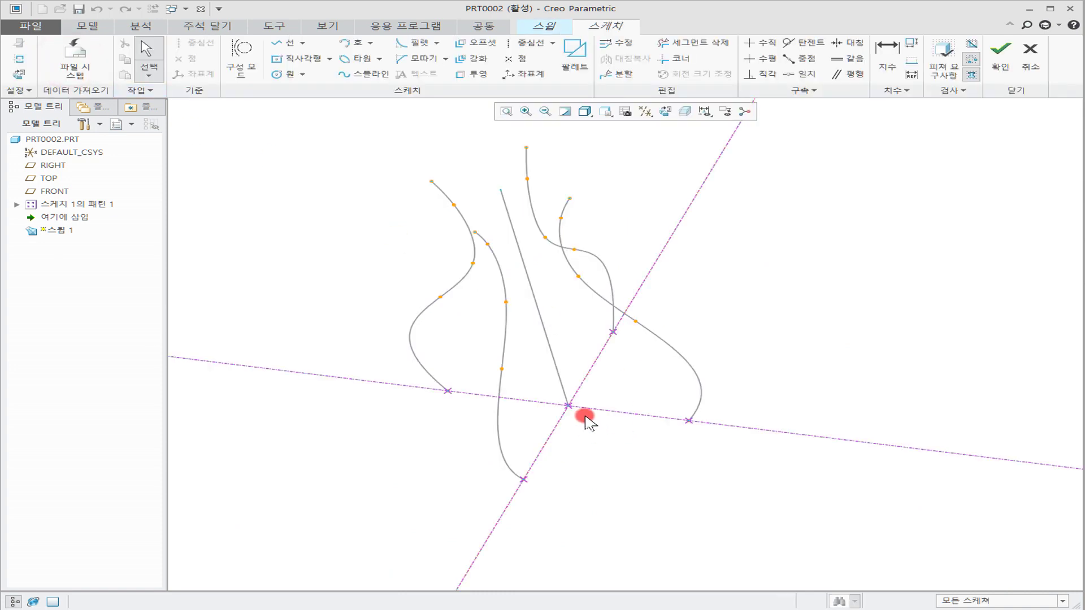
{"action": "left_click", "coordinate": [311, 58]}
{"action": "left_click", "coordinate": [569, 406]}
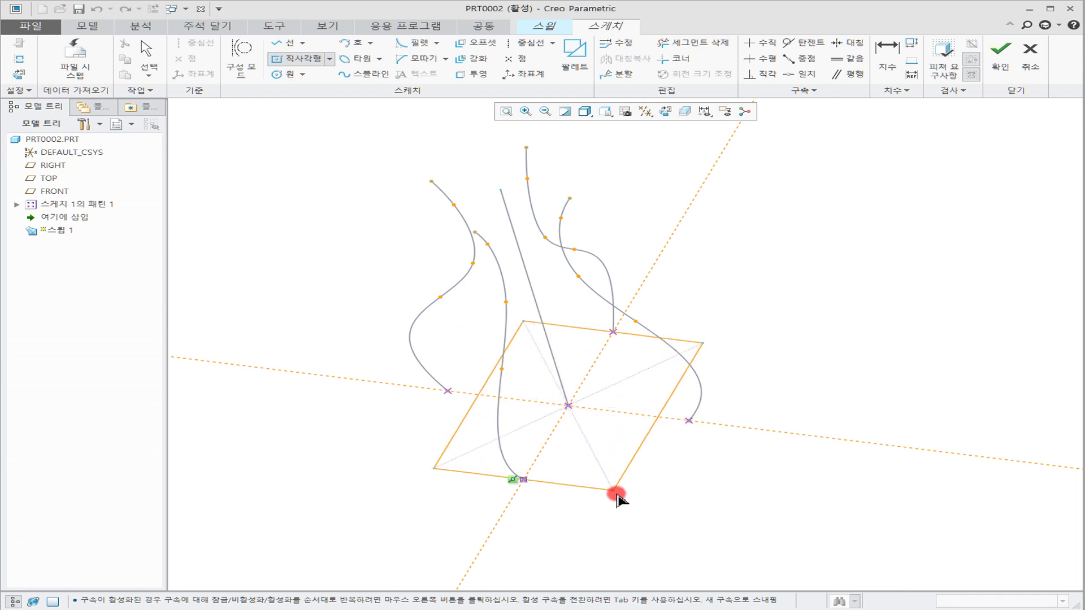
{"action": "left_click", "coordinate": [635, 500]}
{"action": "middle_click", "coordinate": [729, 506]}
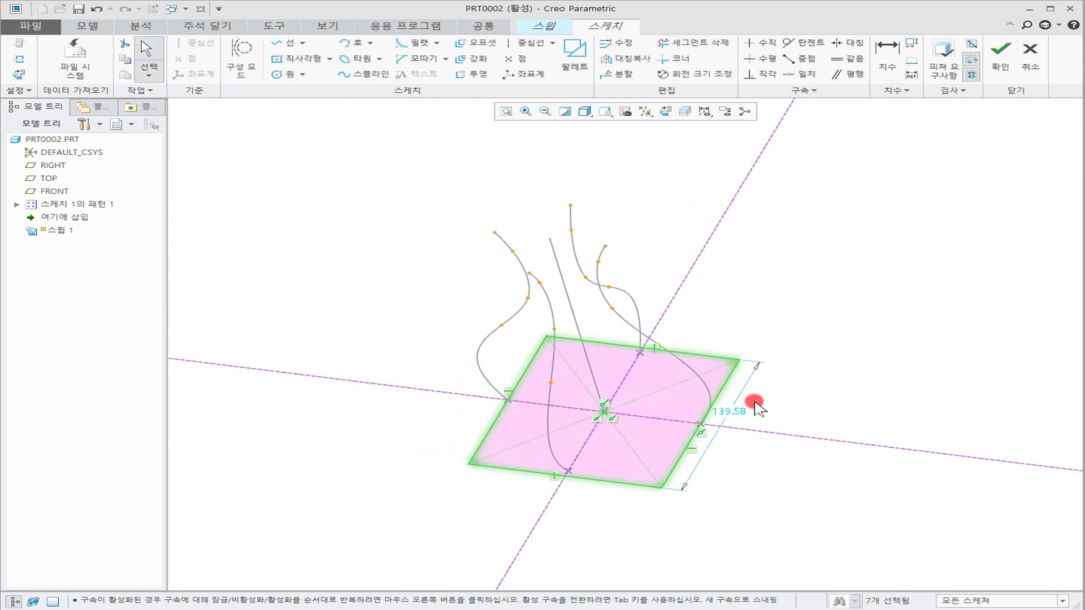
{"action": "left_click", "coordinate": [669, 112]}
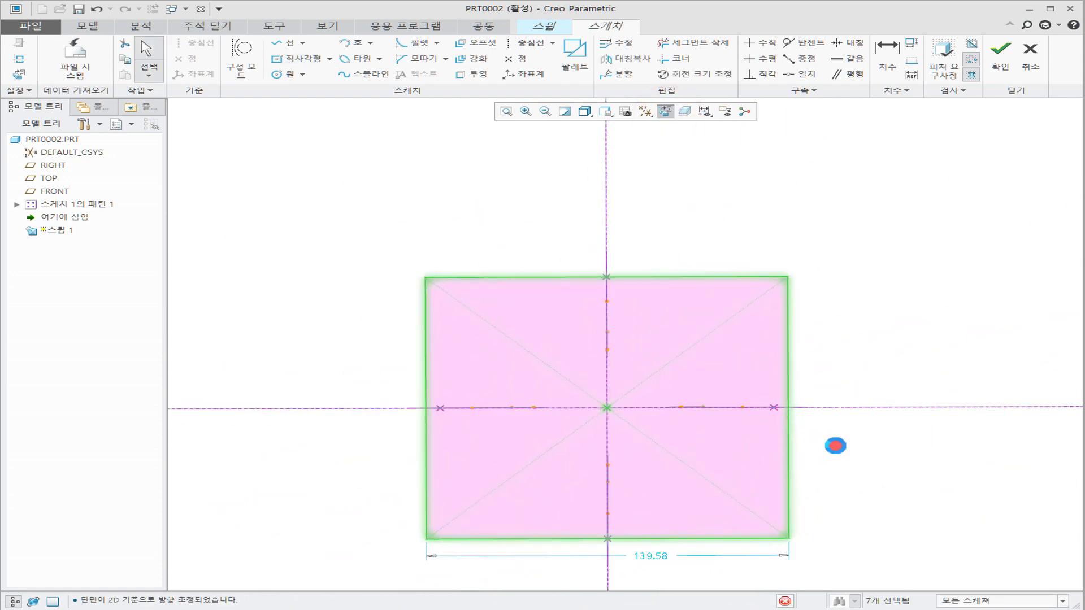
Try to move the rectangle's right side inward, then delete the entire rectangle from the section sketch.
{"action": "left_click", "coordinate": [788, 440]}
{"action": "left_click_drag", "start_coordinate": [789, 431], "coordinate": [783, 432]}
{"action": "left_click", "coordinate": [786, 435]}
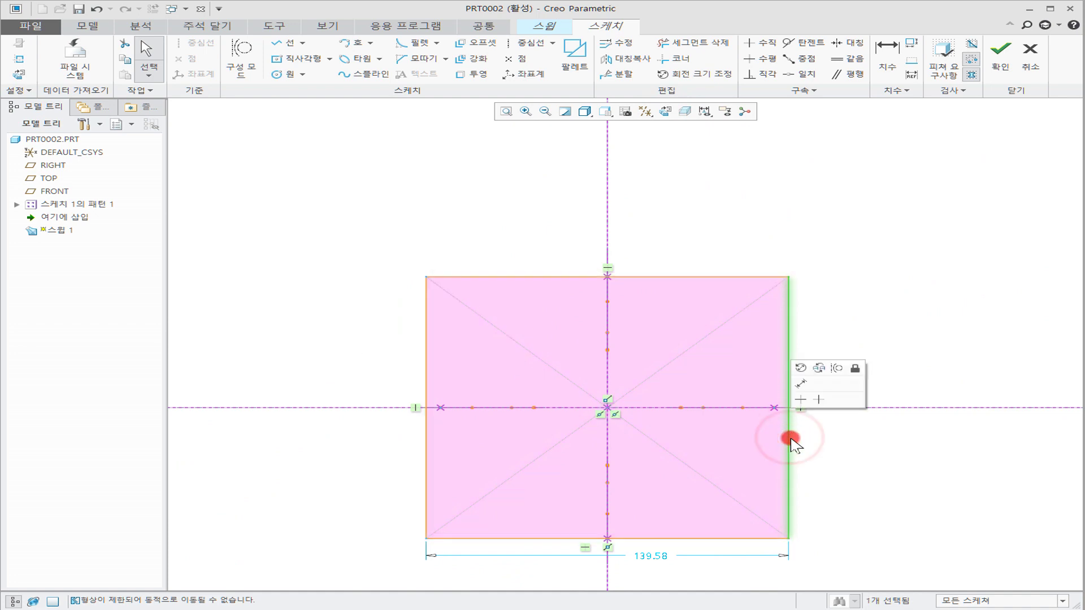
{"action": "left_click", "coordinate": [417, 194]}
{"action": "left_click", "coordinate": [305, 46]}
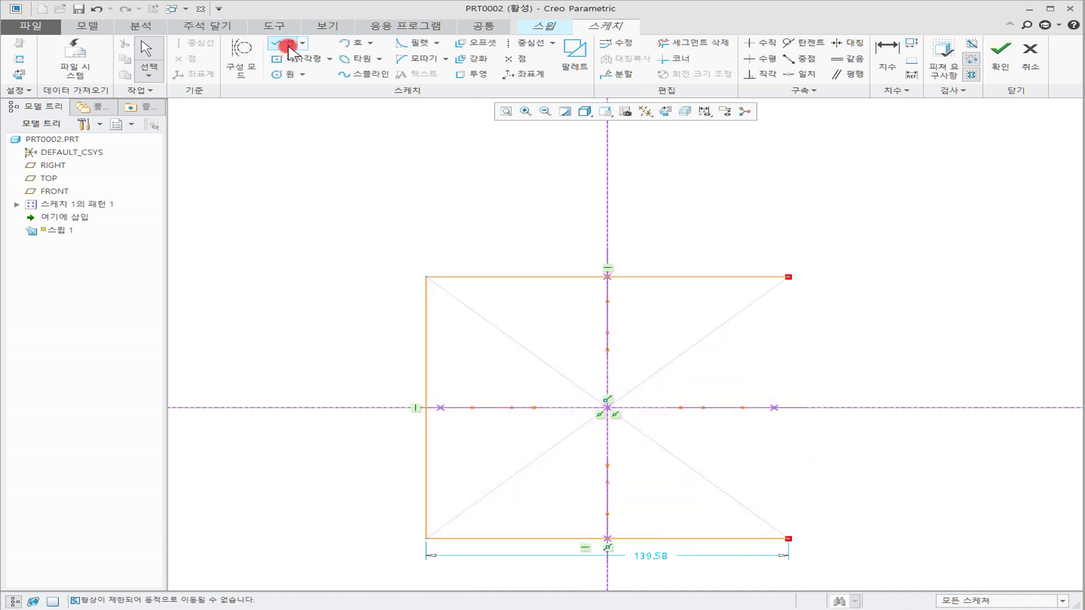
{"action": "mouse_move", "coordinate": [330, 235]}
{"action": "left_mouse_down"}
{"action": "mouse_move", "coordinate": [598, 406]}
{"action": "mouse_move", "coordinate": [877, 559]}
{"action": "left_mouse_up"}
{"action": "key", "text": "Delete"}
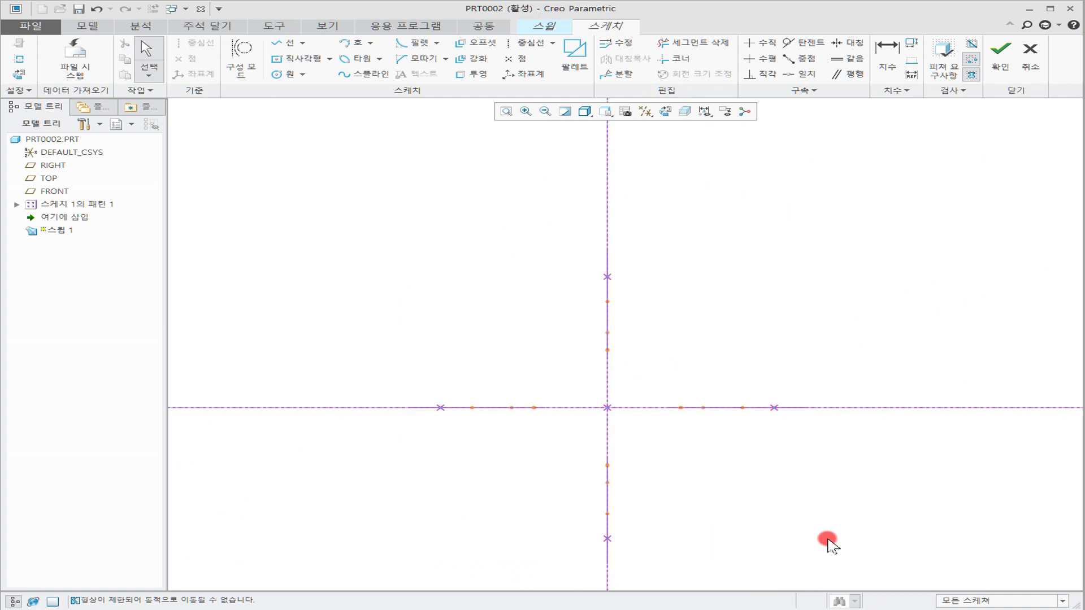
Draw an origin-centred rectangle whose sides pass through all four curve endpoints, accept the section sketch and complete the sweep.
{"action": "left_click", "coordinate": [283, 60]}
{"action": "left_click", "coordinate": [608, 408]}
{"action": "middle_click", "coordinate": [771, 412]}
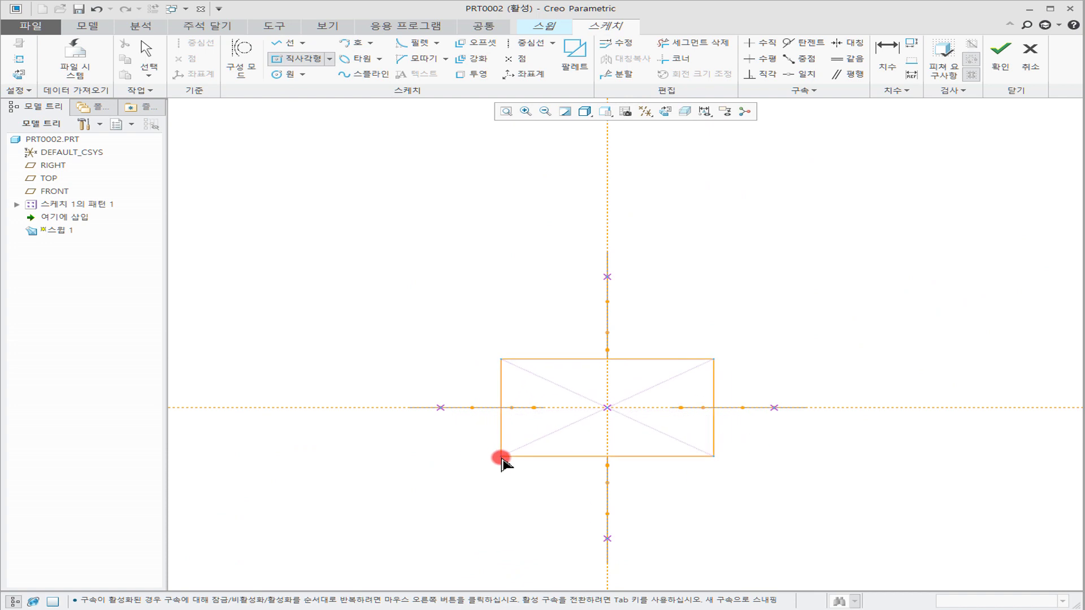
{"action": "left_click", "coordinate": [445, 537]}
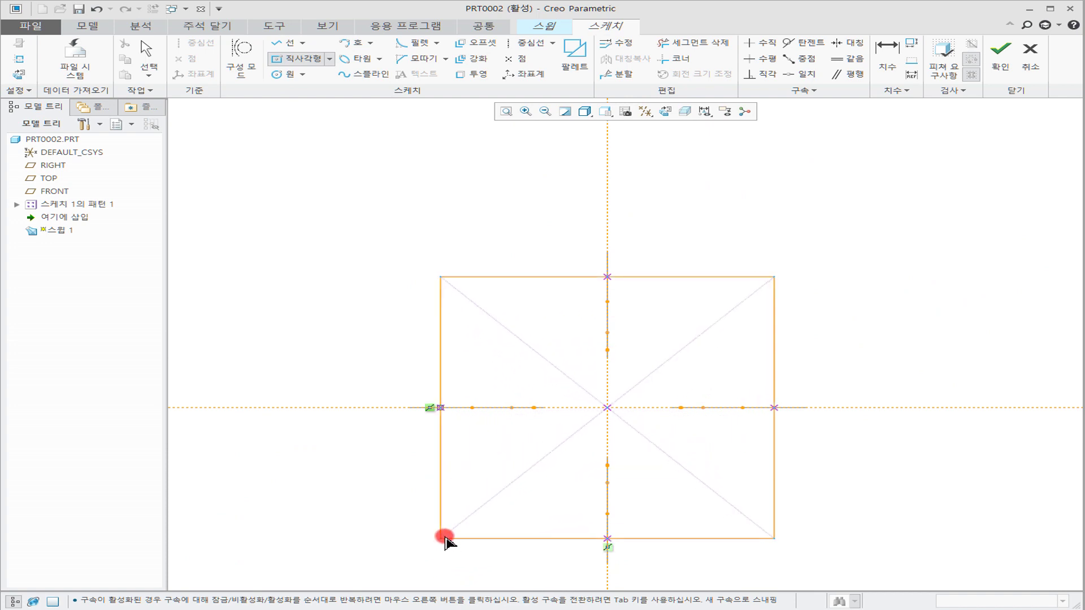
{"action": "middle_click", "coordinate": [687, 353]}
{"action": "middle_click_drag", "start_coordinate": [839, 374], "coordinate": [727, 395]}
{"action": "middle_click_drag", "start_coordinate": [868, 408], "coordinate": [897, 262]}
{"action": "left_click", "coordinate": [990, 76]}
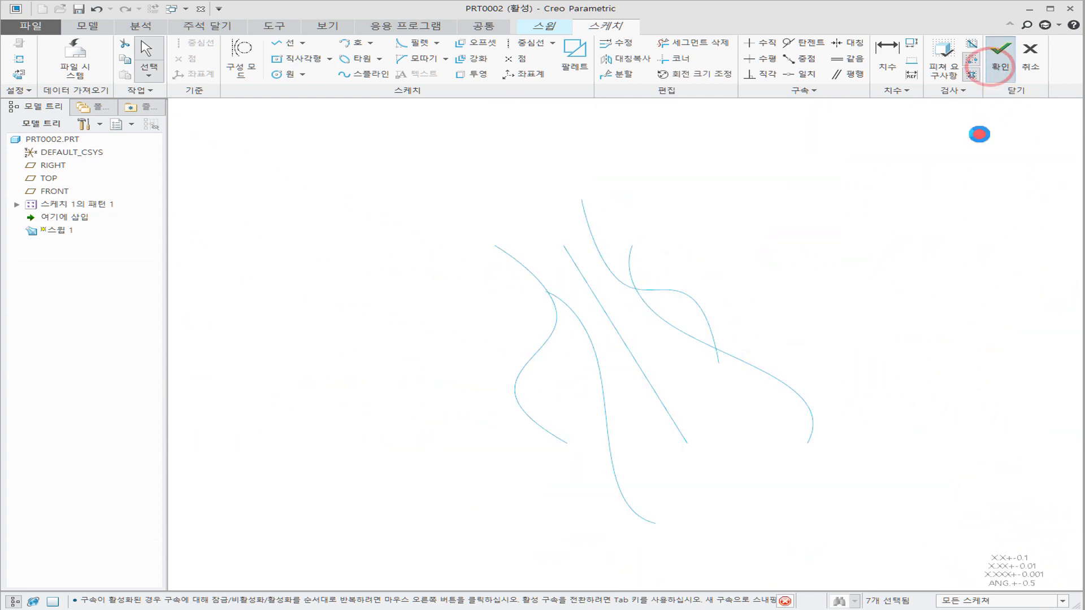
{"action": "mouse_move", "coordinate": [910, 261]}
{"action": "middle_mouse_down"}
{"action": "mouse_move", "coordinate": [915, 320]}
{"action": "mouse_move", "coordinate": [917, 288]}
{"action": "mouse_move", "coordinate": [895, 308]}
{"action": "mouse_move", "coordinate": [864, 236]}
{"action": "middle_mouse_up"}
{"action": "middle_click", "coordinate": [866, 230]}
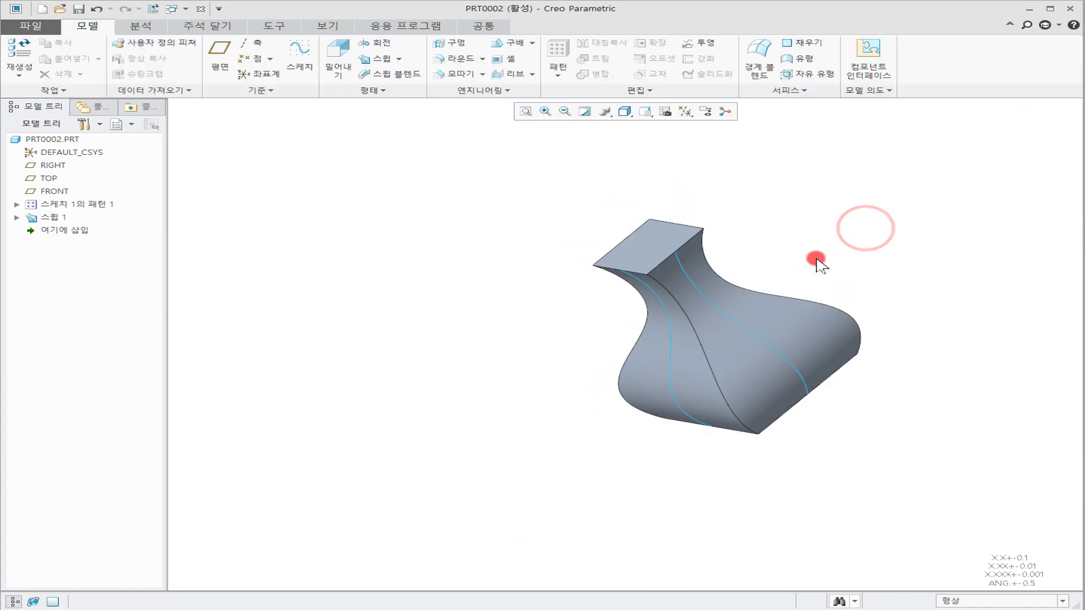
Start a round on the front corner edge of the swept body and set its radius to 20.
{"action": "scroll", "coordinate": [816, 259], "scroll_direction": "down", "scroll_amount": 2}
{"action": "middle_click_drag", "start_coordinate": [732, 252], "coordinate": [606, 243], "text": "shift"}
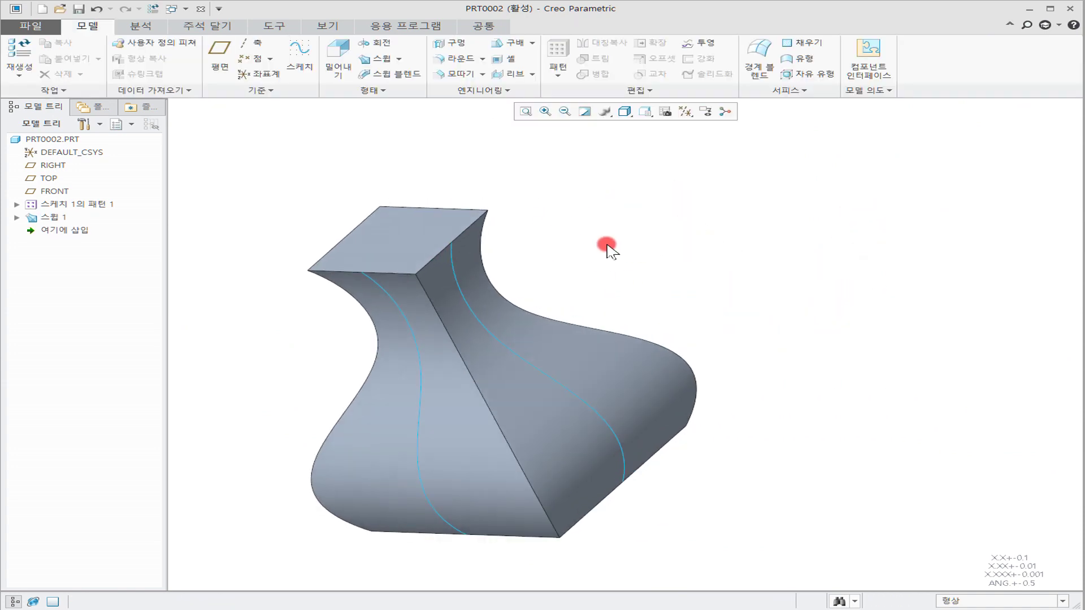
{"action": "left_click", "coordinate": [467, 60]}
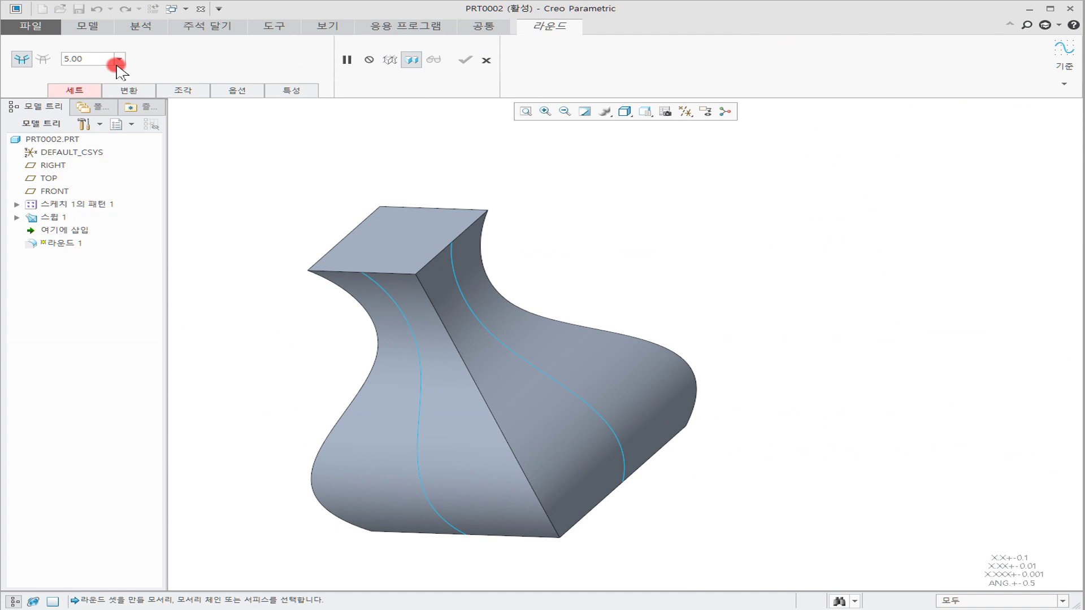
{"action": "type", "text": "30"}
{"action": "left_click", "coordinate": [41, 64]}
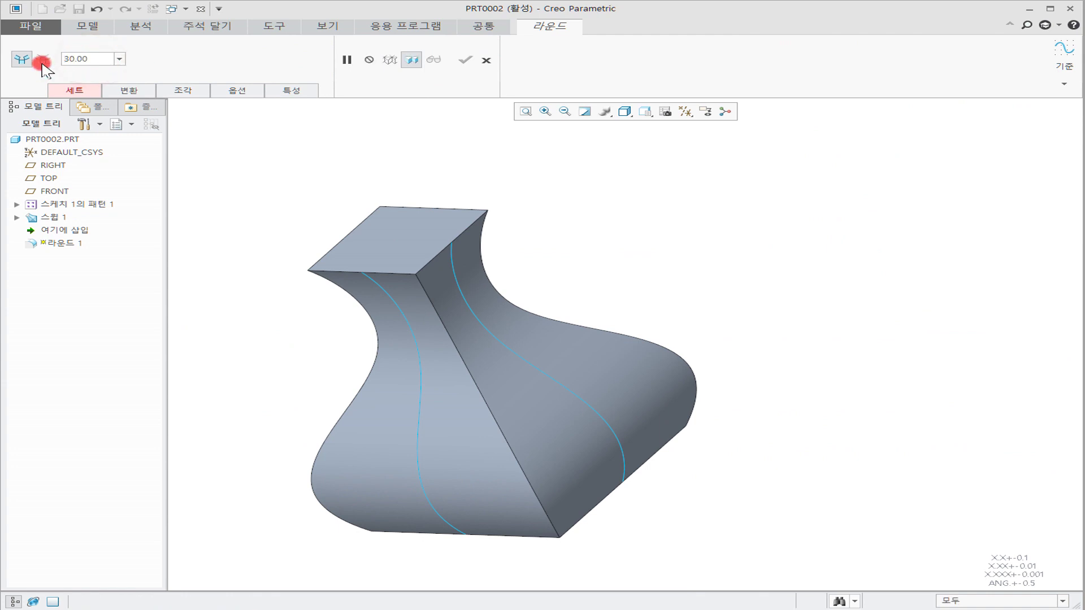
{"action": "left_click", "coordinate": [471, 375]}
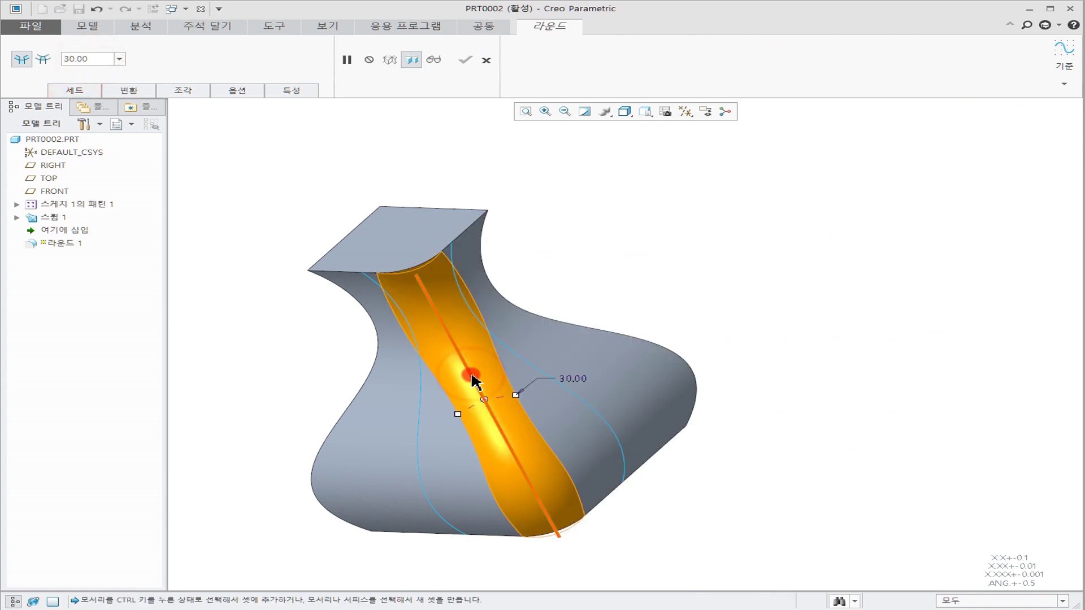
{"action": "middle_click_drag", "start_coordinate": [544, 325], "coordinate": [594, 307]}
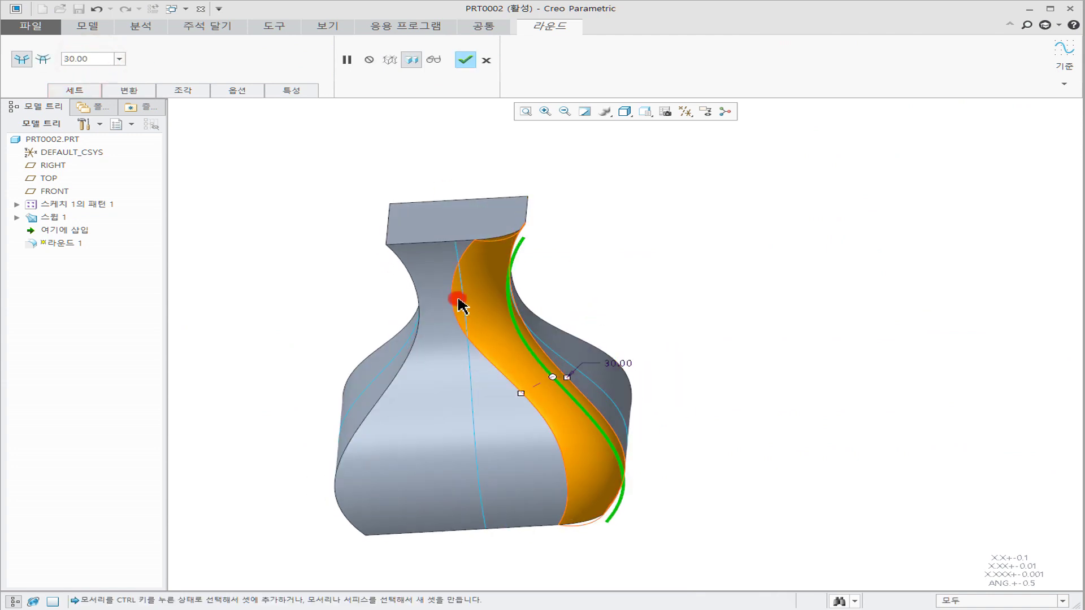
{"action": "type", "text": "20"}
{"action": "key", "text": "Return"}
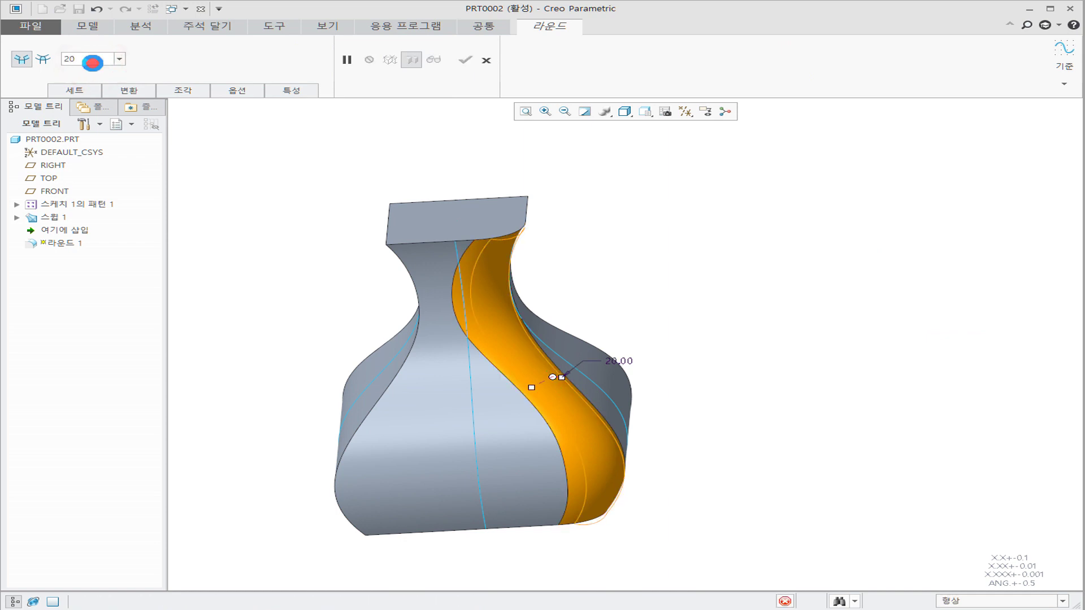
Add the other three side corner edges to the radius 20 round set and complete the round.
{"action": "left_click", "coordinate": [416, 283], "text": "ctrl"}
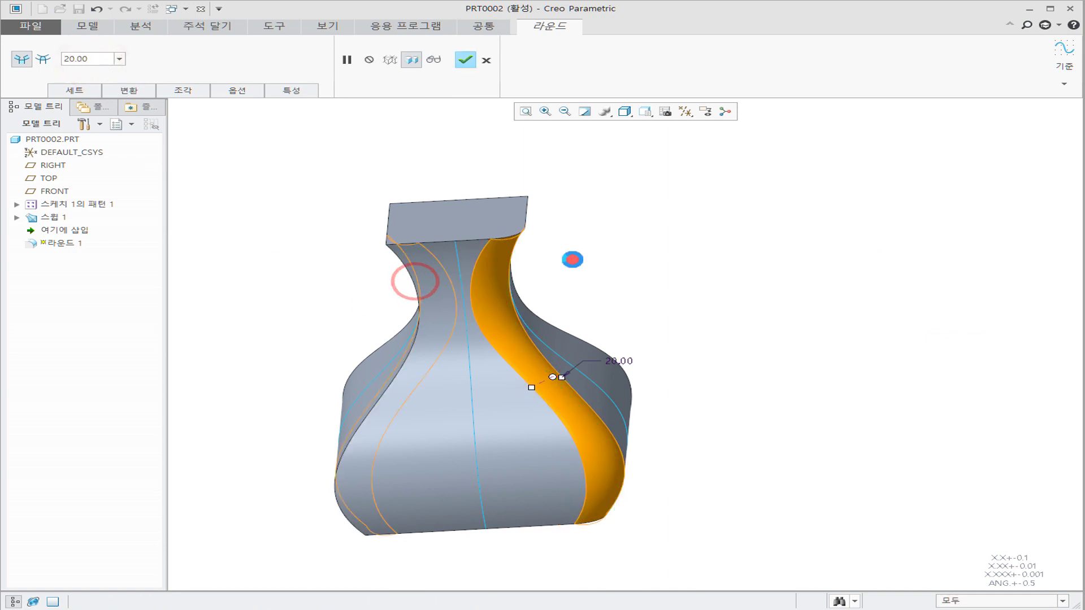
{"action": "middle_click_drag", "start_coordinate": [591, 259], "coordinate": [544, 320]}
{"action": "left_click", "coordinate": [580, 260], "text": "ctrl"}
{"action": "left_click", "coordinate": [478, 201]}
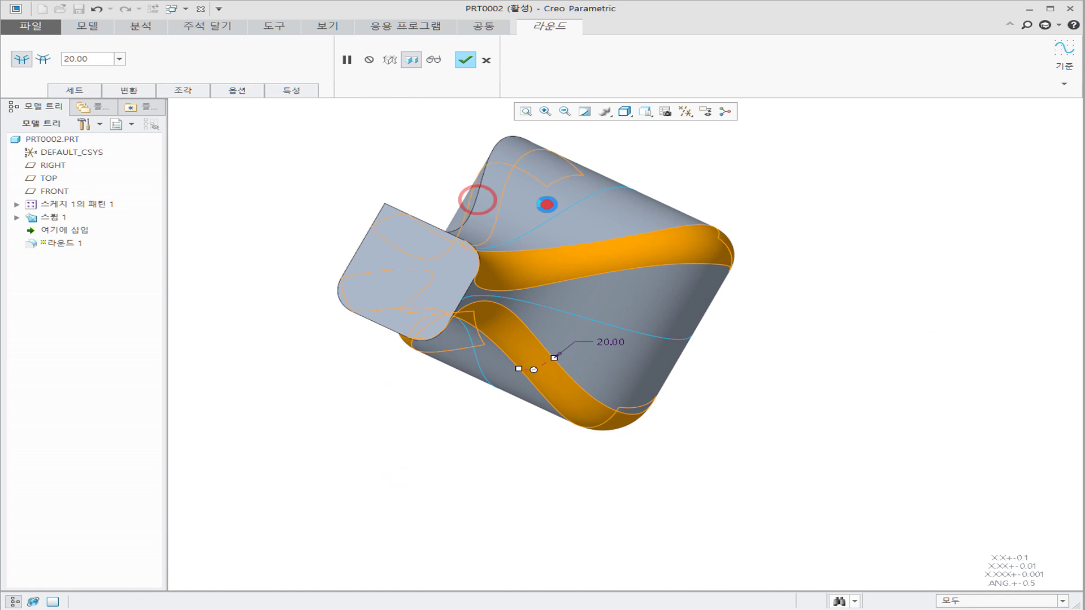
{"action": "mouse_move", "coordinate": [526, 478]}
{"action": "middle_mouse_down"}
{"action": "mouse_move", "coordinate": [580, 396]}
{"action": "mouse_move", "coordinate": [647, 413]}
{"action": "middle_mouse_up"}
{"action": "scroll", "coordinate": [648, 413], "scroll_direction": "down", "scroll_amount": 5}
{"action": "scroll", "coordinate": [617, 376], "scroll_direction": "up", "scroll_amount": 5}
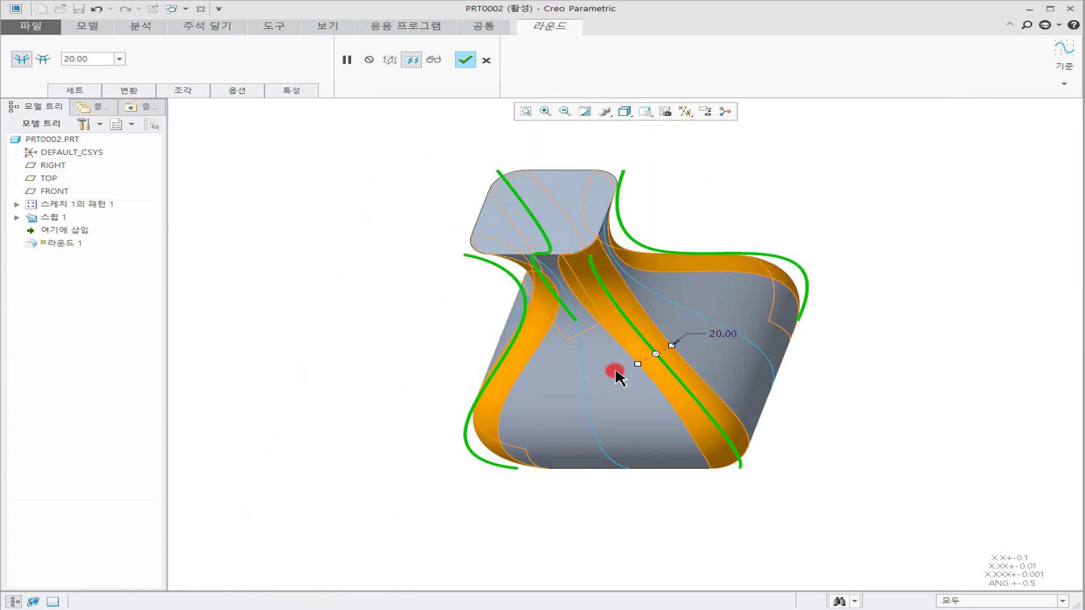
{"action": "middle_click", "coordinate": [755, 200]}
Shell the body with a wall thickness of 5, removing the top face of the neck.
{"action": "mouse_move", "coordinate": [670, 382]}
{"action": "middle_mouse_down"}
{"action": "mouse_move", "coordinate": [703, 247]}
{"action": "mouse_move", "coordinate": [703, 288]}
{"action": "mouse_move", "coordinate": [667, 314]}
{"action": "mouse_move", "coordinate": [659, 339]}
{"action": "middle_mouse_up"}
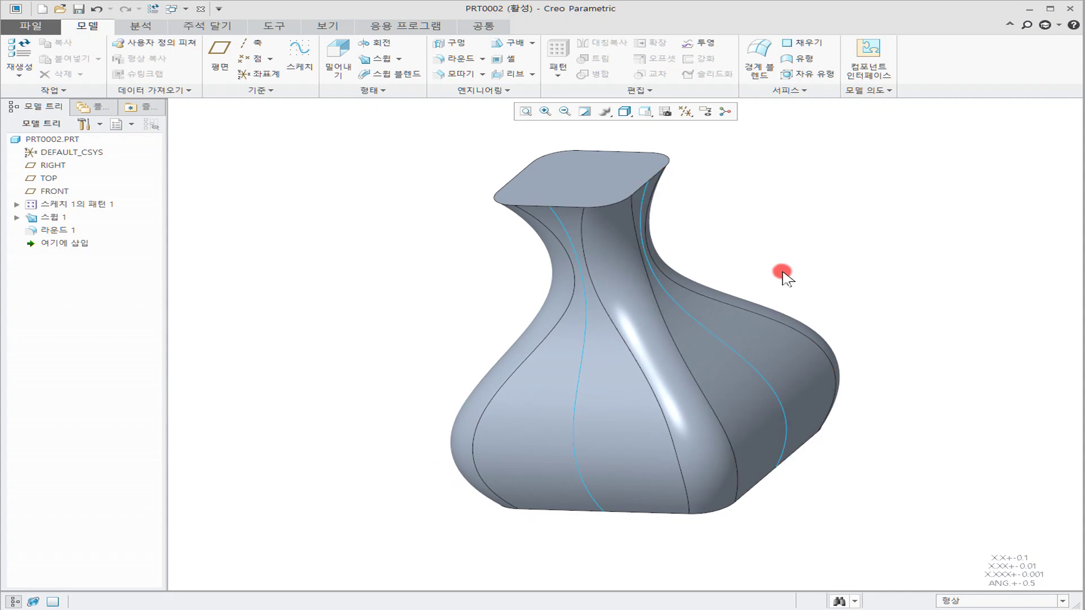
{"action": "middle_click_drag", "start_coordinate": [772, 240], "coordinate": [650, 272], "text": "shift"}
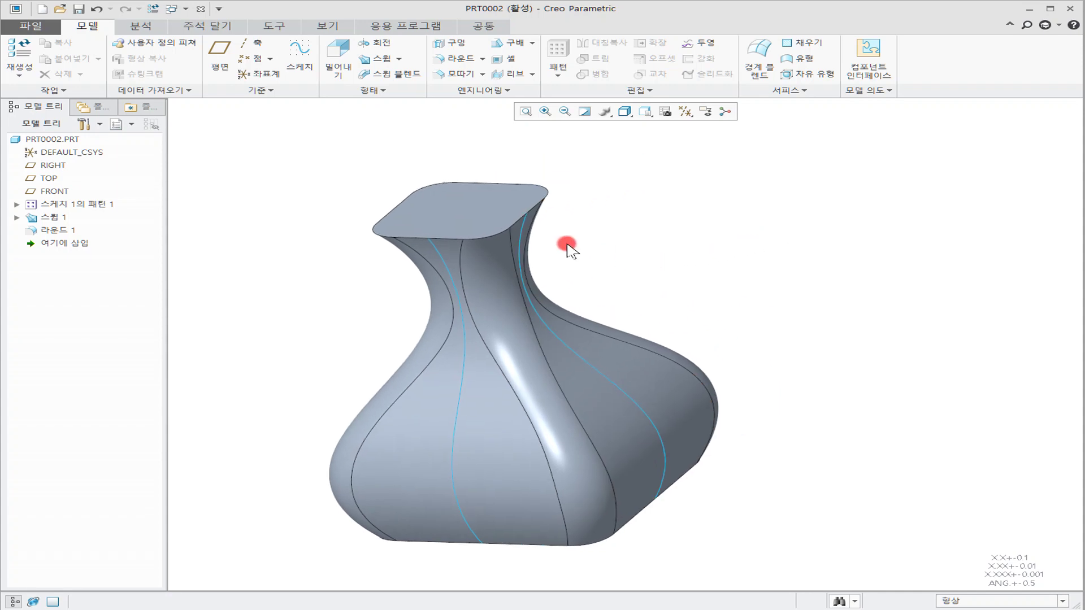
{"action": "mouse_move", "coordinate": [454, 195]}
{"action": "middle_mouse_down"}
{"action": "mouse_move", "coordinate": [453, 219]}
{"action": "mouse_move", "coordinate": [460, 182]}
{"action": "middle_mouse_up"}
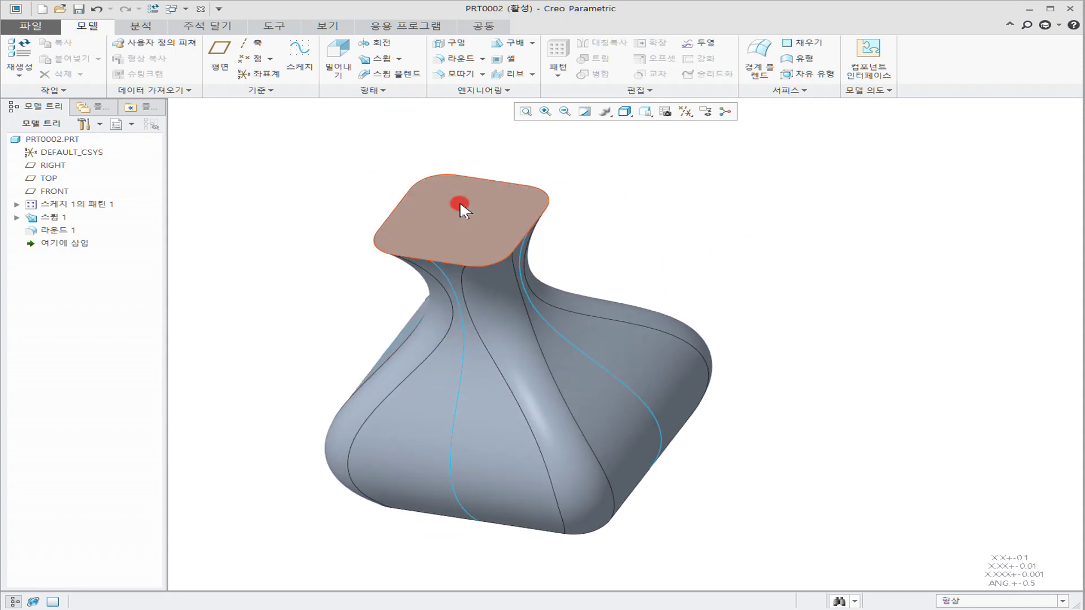
{"action": "left_click", "coordinate": [501, 59]}
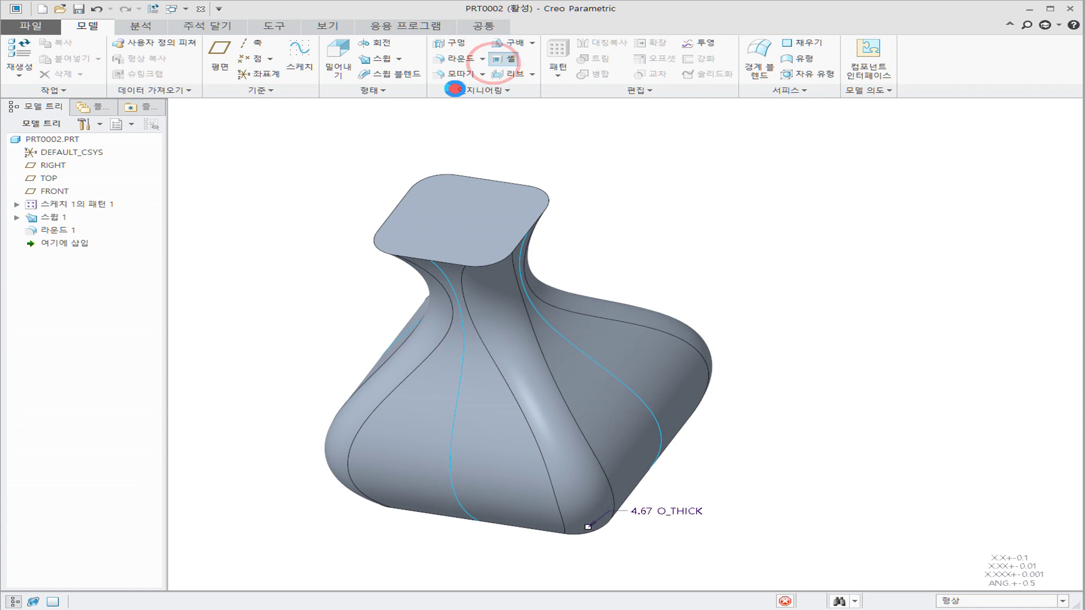
{"action": "double_click", "coordinate": [74, 61]}
{"action": "type", "text": "5"}
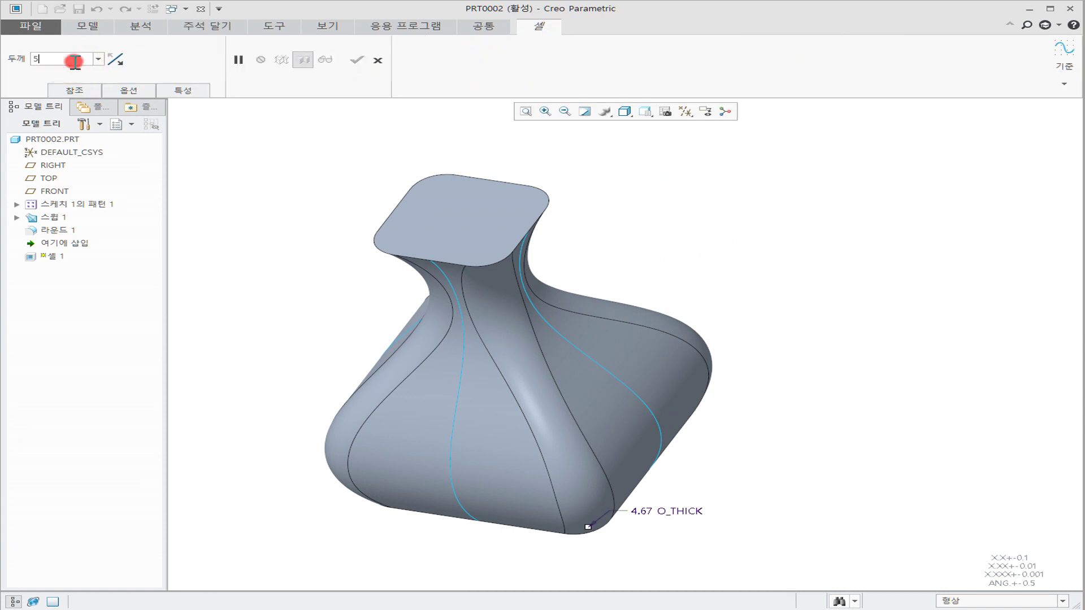
{"action": "key", "text": "Return"}
{"action": "left_click", "coordinate": [470, 233]}
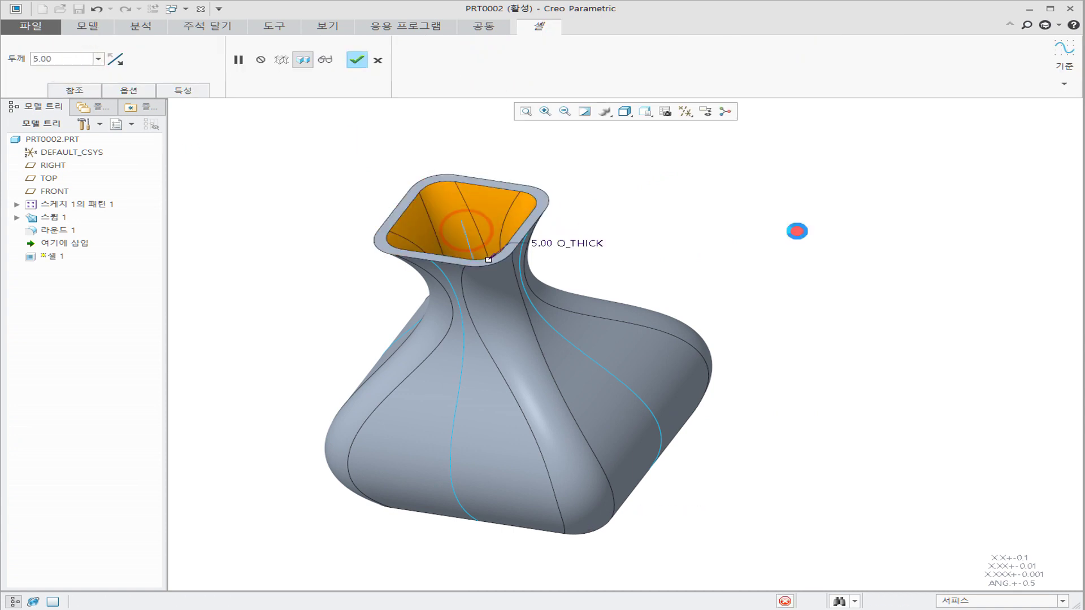
{"action": "middle_click", "coordinate": [797, 231]}
Turn on the display of the datum planes around the shelled vase.
{"action": "mouse_move", "coordinate": [608, 254]}
{"action": "middle_mouse_down"}
{"action": "mouse_move", "coordinate": [626, 286]}
{"action": "mouse_move", "coordinate": [619, 307]}
{"action": "mouse_move", "coordinate": [608, 238]}
{"action": "middle_mouse_up"}
{"action": "left_click", "coordinate": [332, 24]}
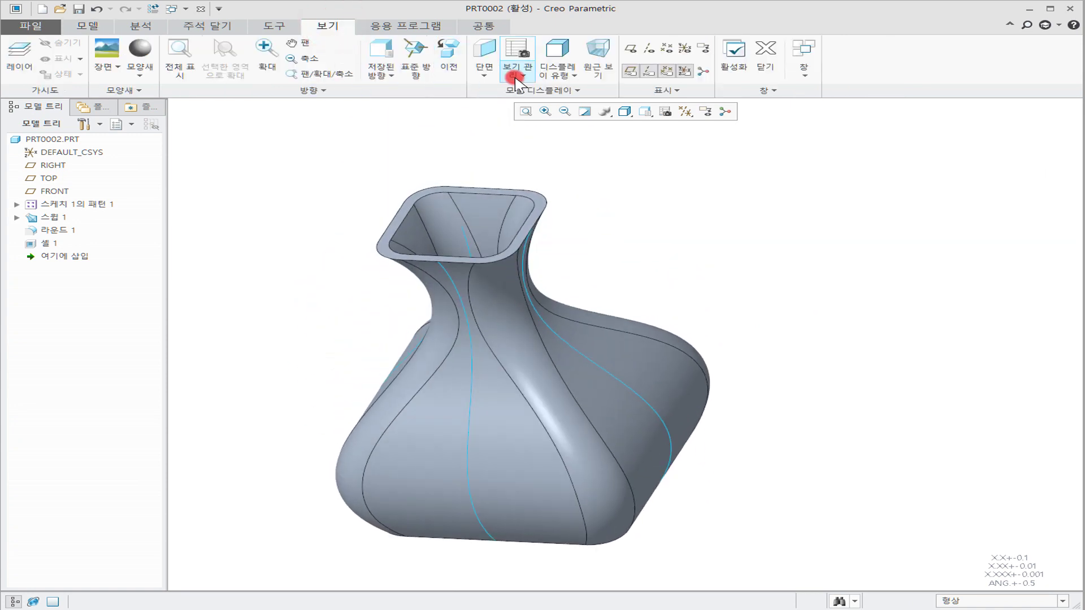
{"action": "left_click", "coordinate": [483, 73]}
{"action": "left_click", "coordinate": [685, 112]}
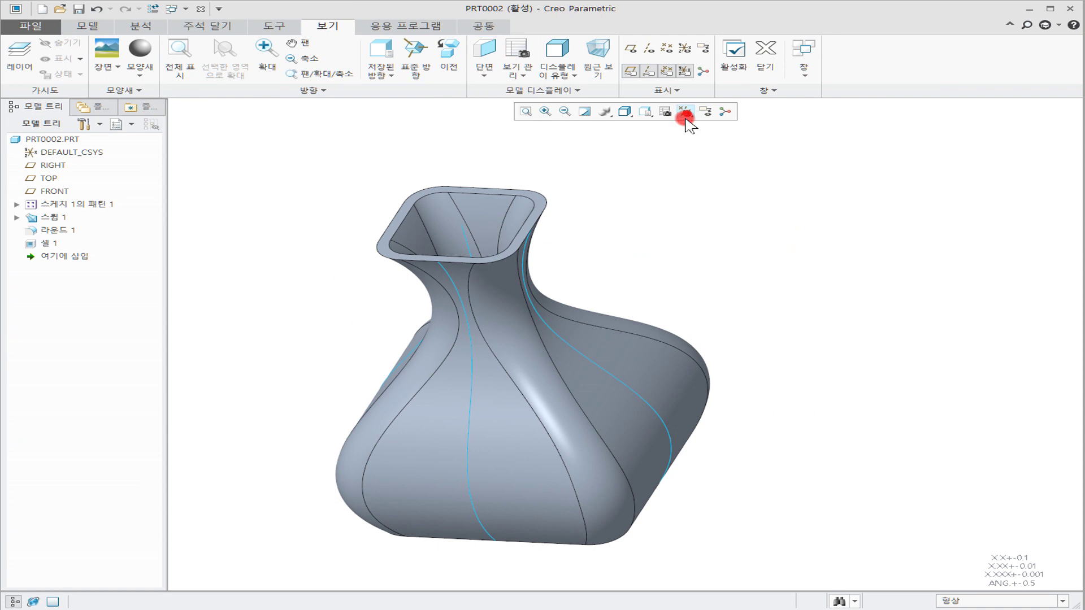
{"action": "left_click", "coordinate": [685, 179]}
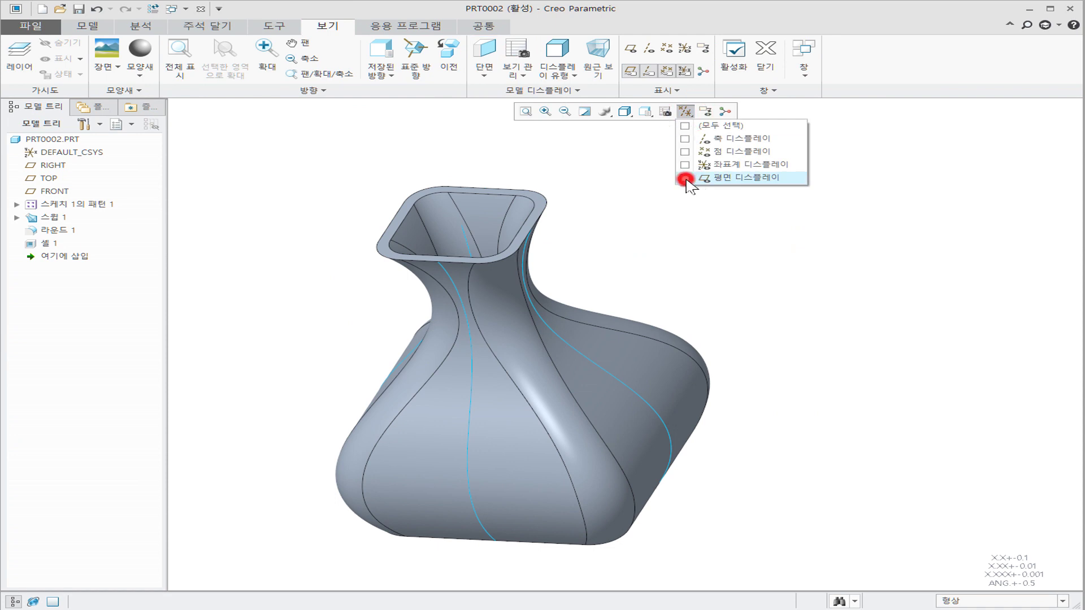
{"action": "left_click", "coordinate": [484, 69]}
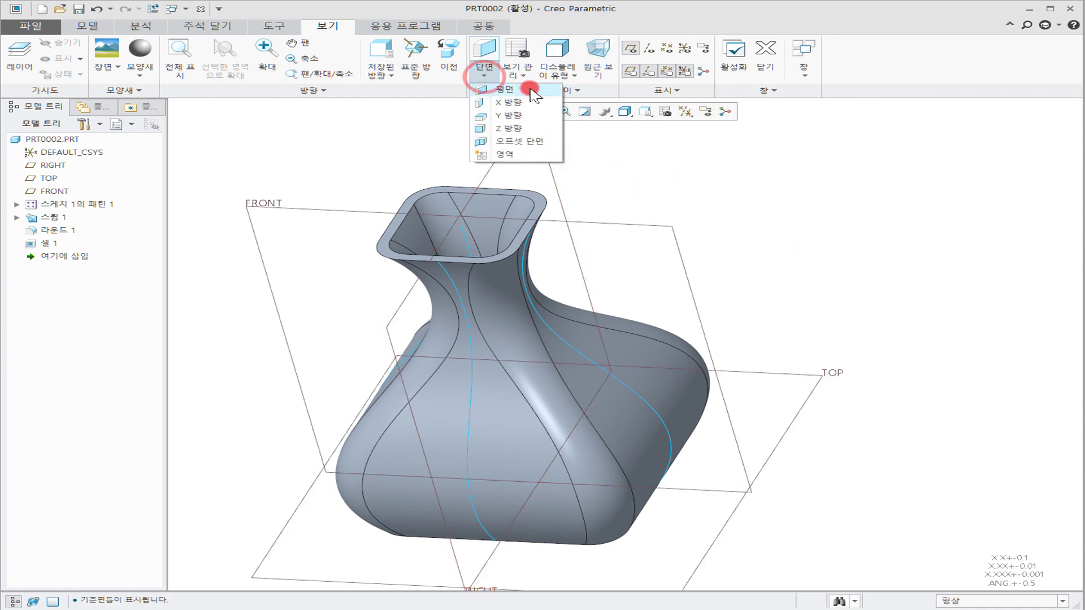
{"action": "left_click", "coordinate": [522, 146]}
{"action": "left_click", "coordinate": [618, 224]}
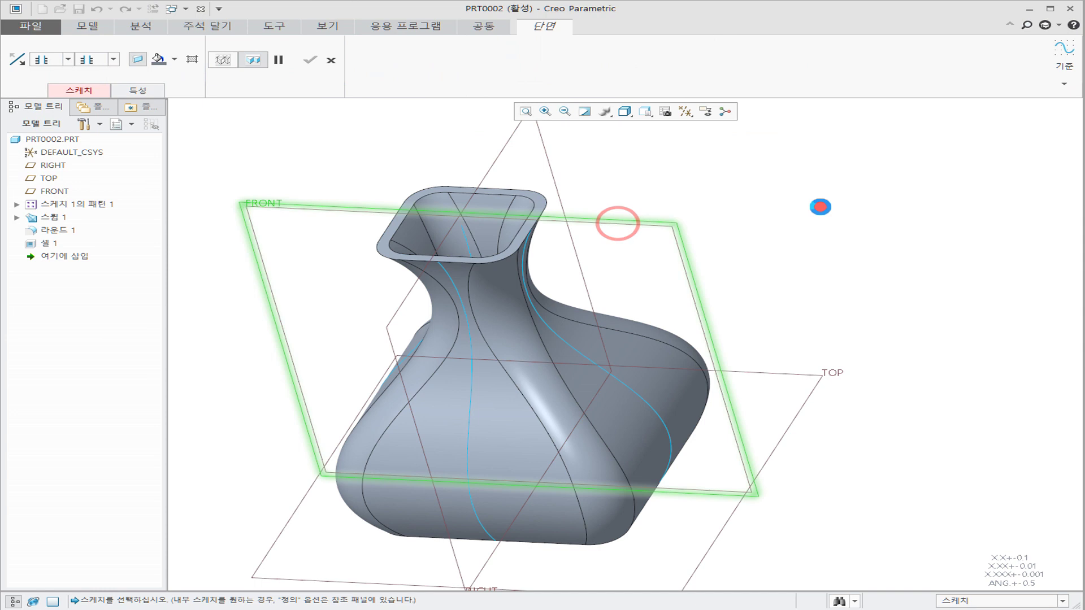
{"action": "middle_click", "coordinate": [828, 207]}
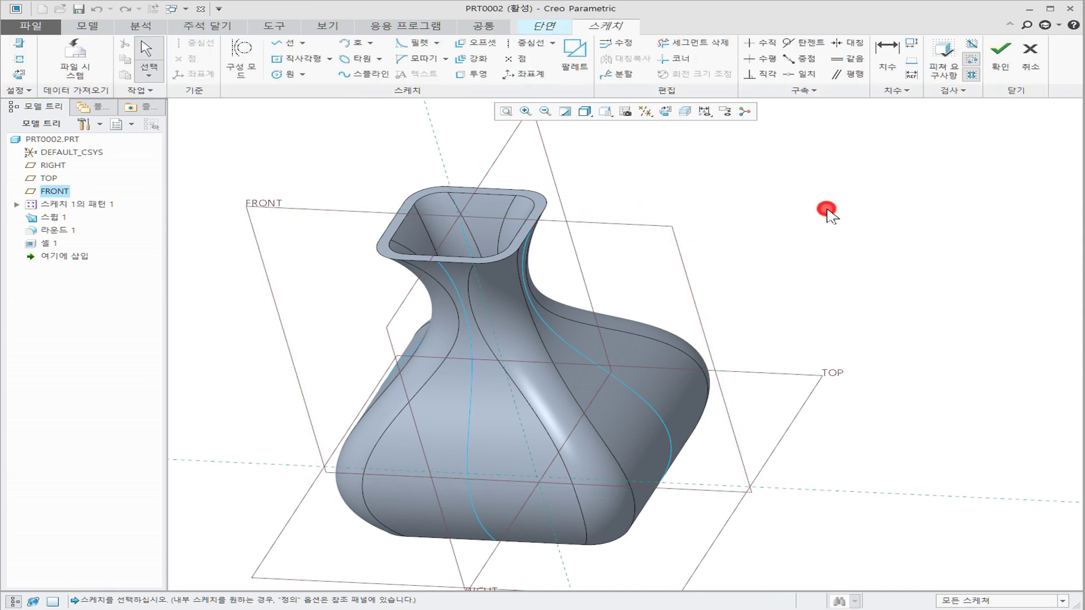
{"action": "mouse_move", "coordinate": [775, 223]}
{"action": "middle_mouse_down"}
{"action": "mouse_move", "coordinate": [786, 223]}
{"action": "mouse_move", "coordinate": [774, 225]}
{"action": "middle_mouse_up"}
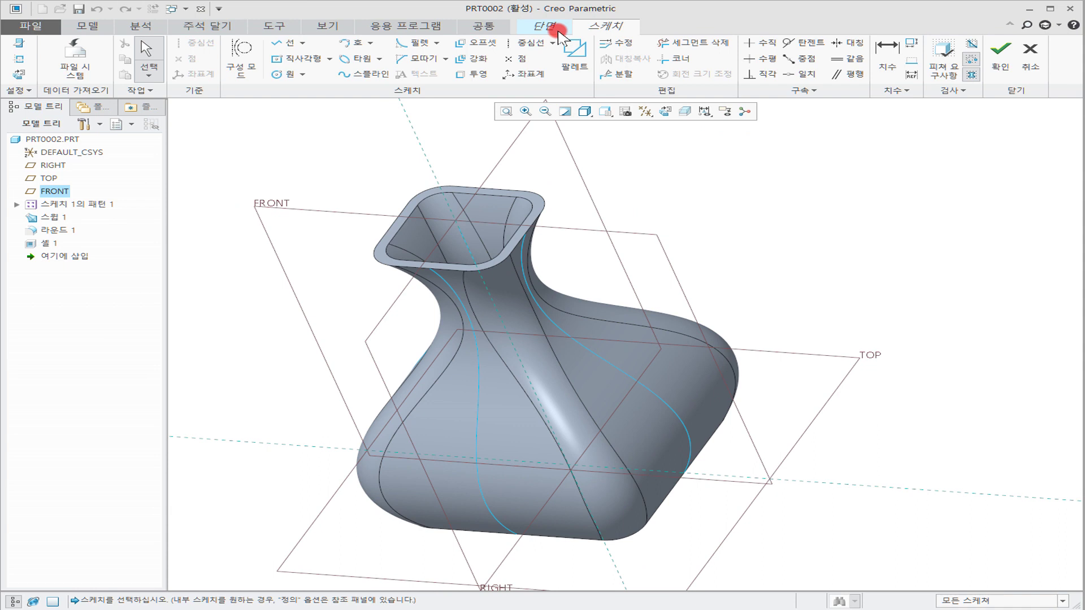
{"action": "left_click", "coordinate": [1029, 60]}
{"action": "left_click", "coordinate": [173, 334]}
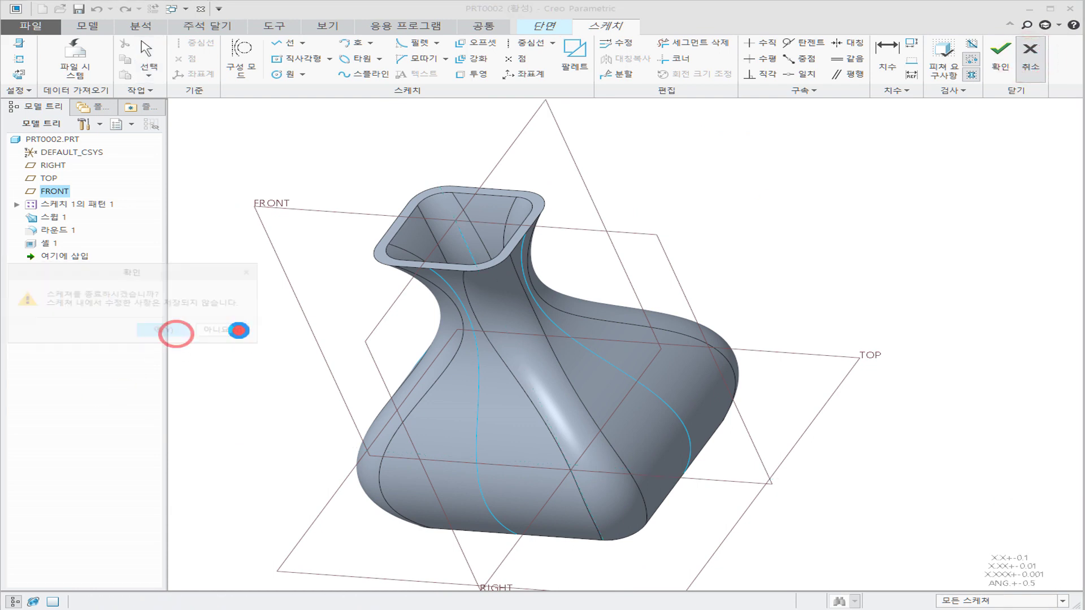
{"action": "left_click", "coordinate": [332, 59]}
{"action": "left_click", "coordinate": [390, 124]}
Create a planar cross section through the vase on the FRONT datum plane and view the cut from the front.
{"action": "left_click", "coordinate": [484, 67]}
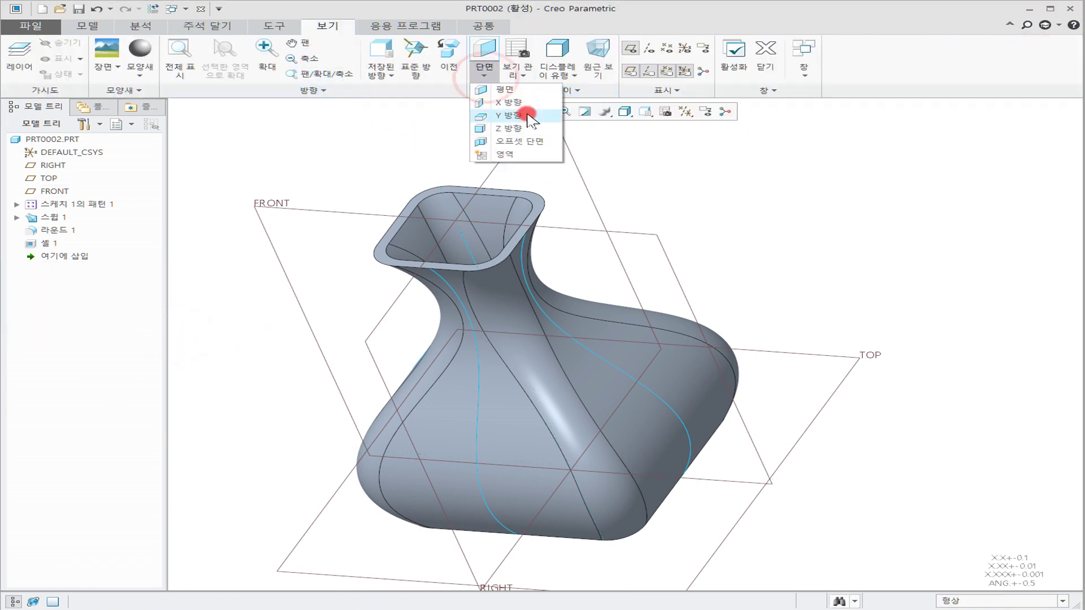
{"action": "left_click", "coordinate": [493, 91]}
{"action": "left_click", "coordinate": [651, 233]}
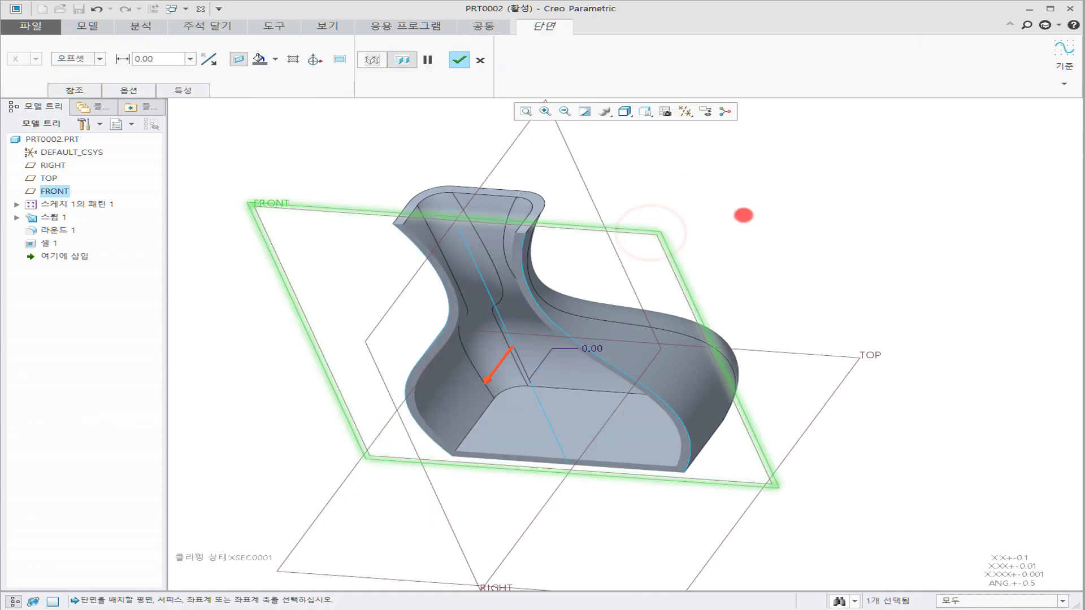
{"action": "middle_click", "coordinate": [744, 218]}
{"action": "middle_click_drag", "start_coordinate": [795, 267], "coordinate": [499, 219]}
{"action": "left_click", "coordinate": [500, 219]}
Deactivate the cross section to show the whole vase, and close the part window.
{"action": "left_click", "coordinate": [95, 279]}
{"action": "right_click", "coordinate": [71, 284]}
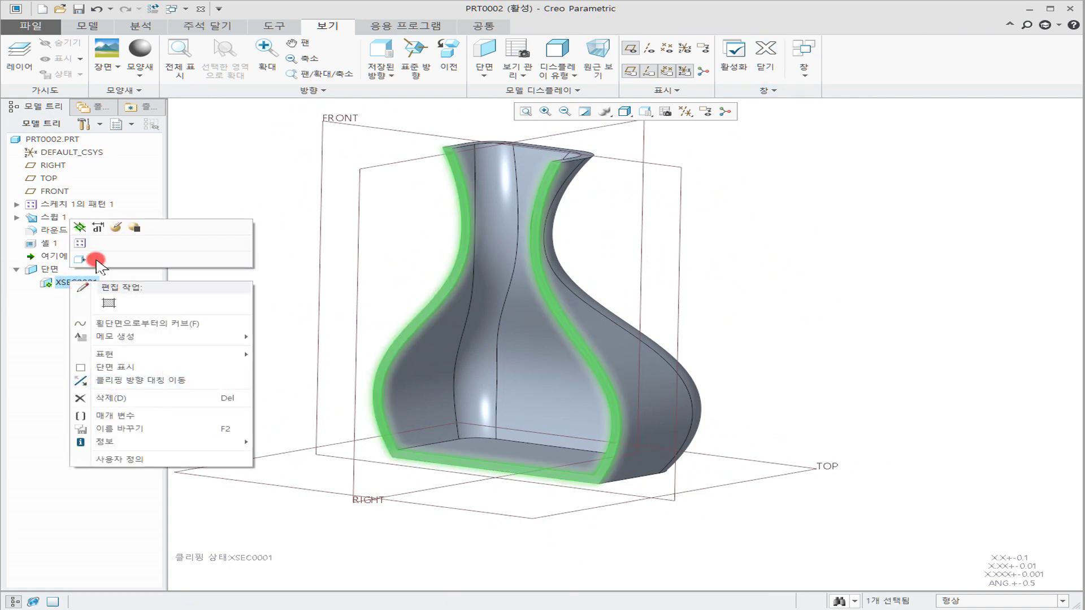
{"action": "left_click", "coordinate": [118, 229]}
{"action": "left_click", "coordinate": [135, 227]}
{"action": "left_click", "coordinate": [108, 322]}
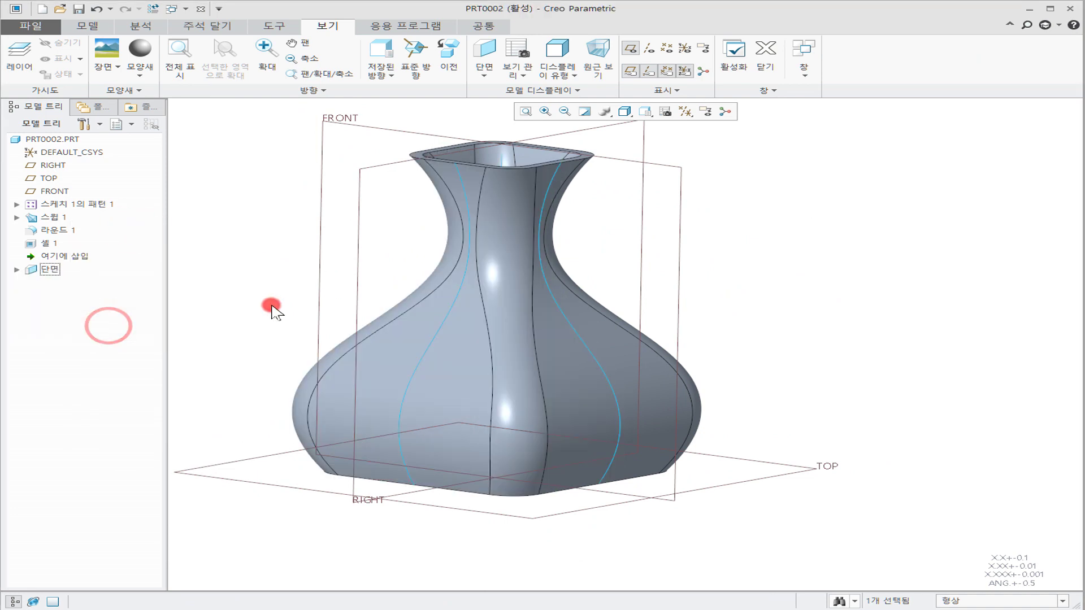
{"action": "middle_click_drag", "start_coordinate": [730, 277], "coordinate": [710, 264]}
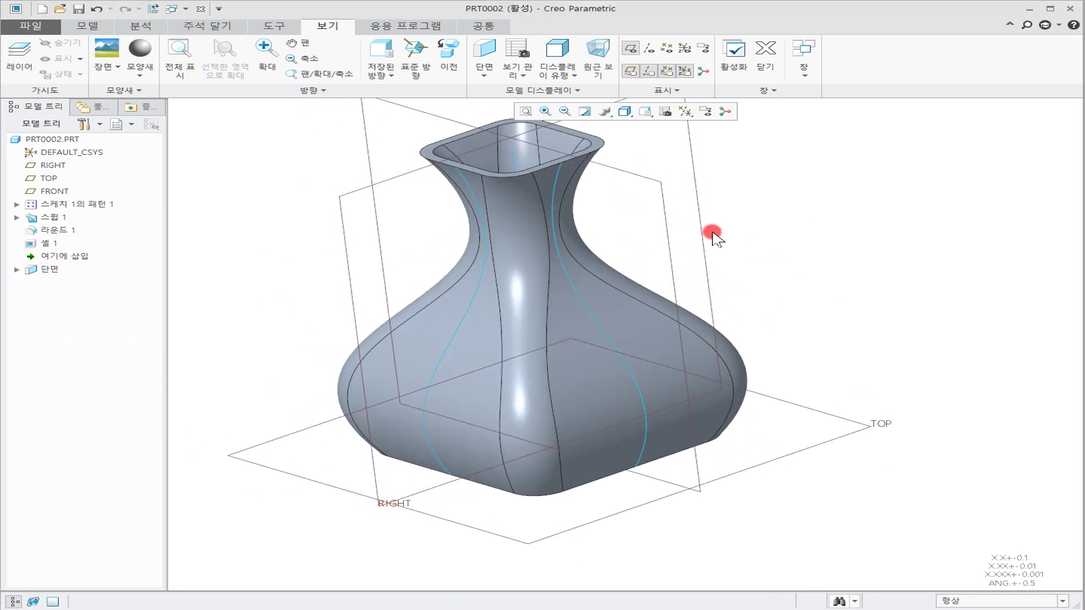
{"action": "left_click", "coordinate": [767, 62]}
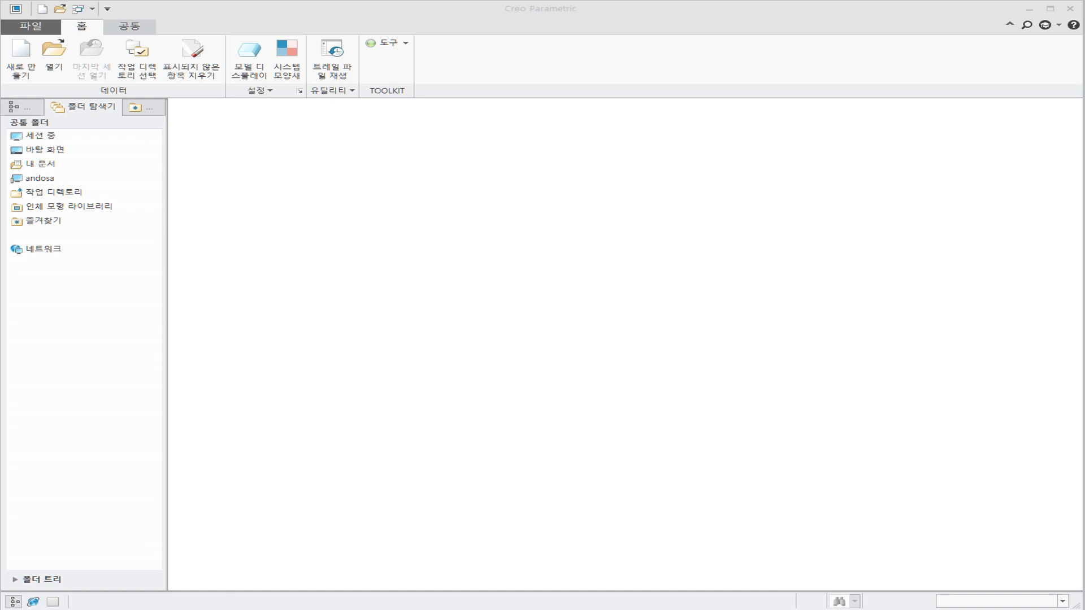
Switch to PowerPoint, enlarge the slide window to study the dimensions of exercise drawing 8-1, and return to Creo.
{"action": "left_click_drag", "start_coordinate": [0, 96], "coordinate": [492, 80]}
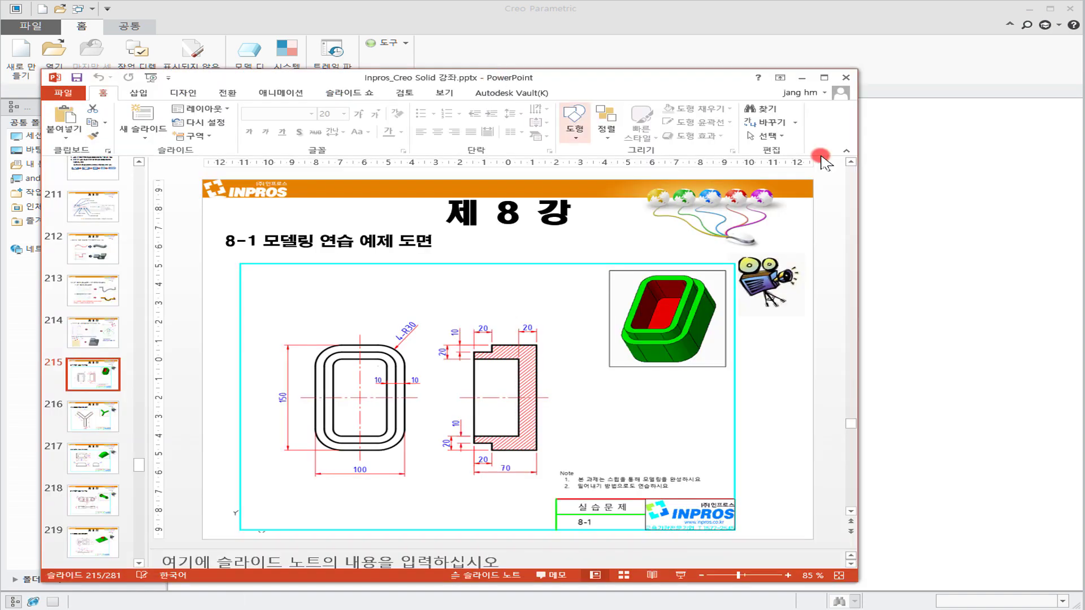
{"action": "left_click_drag", "start_coordinate": [536, 85], "coordinate": [532, 32]}
{"action": "left_click_drag", "start_coordinate": [850, 531], "coordinate": [963, 568]}
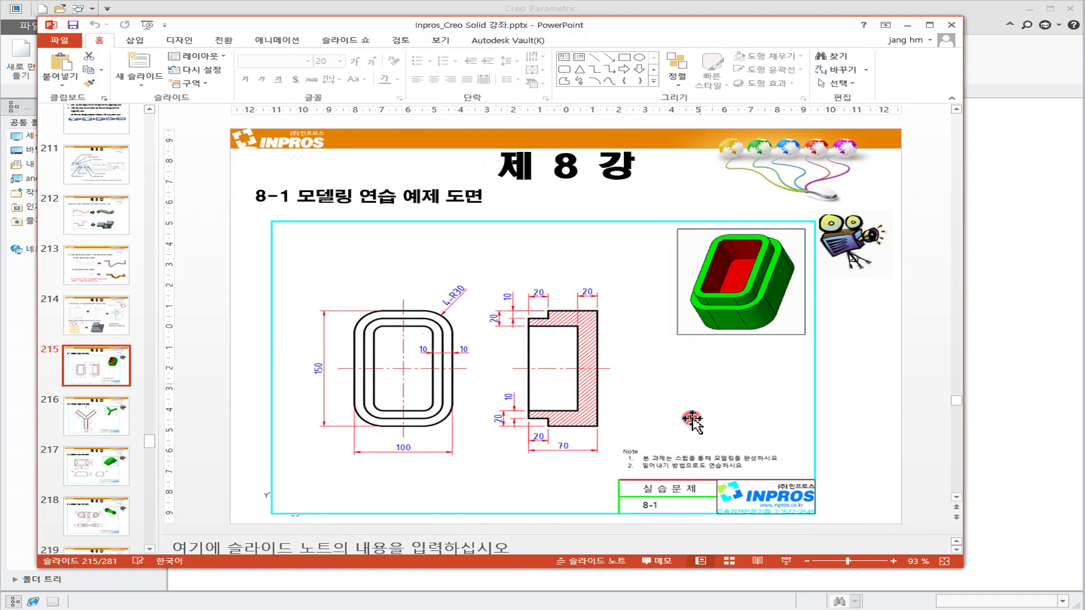
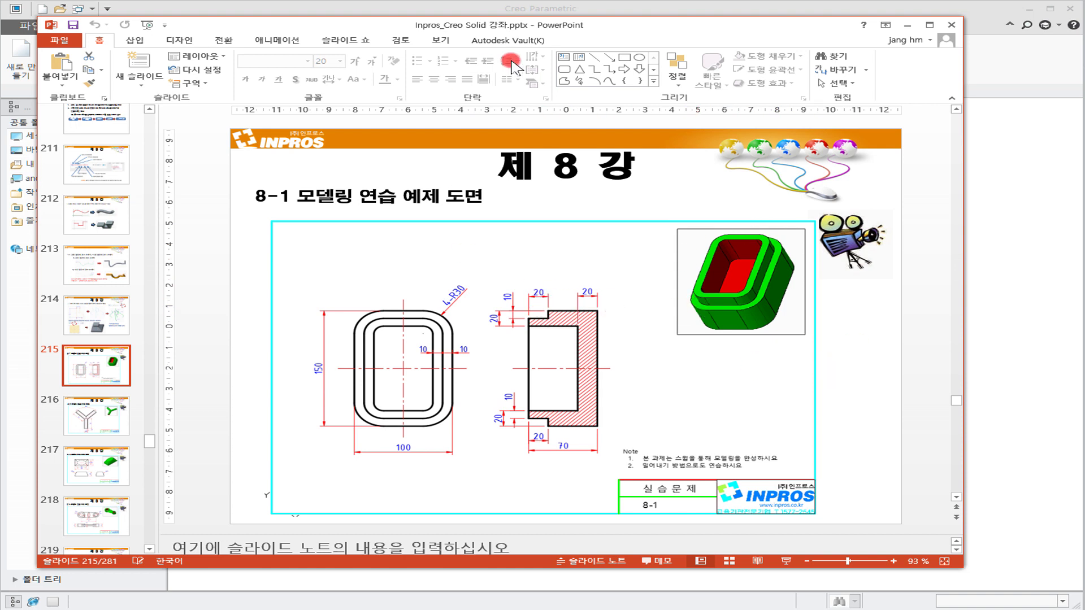
{"action": "left_click_drag", "start_coordinate": [596, 27], "coordinate": [0, 54]}
{"action": "left_click", "coordinate": [163, 349]}
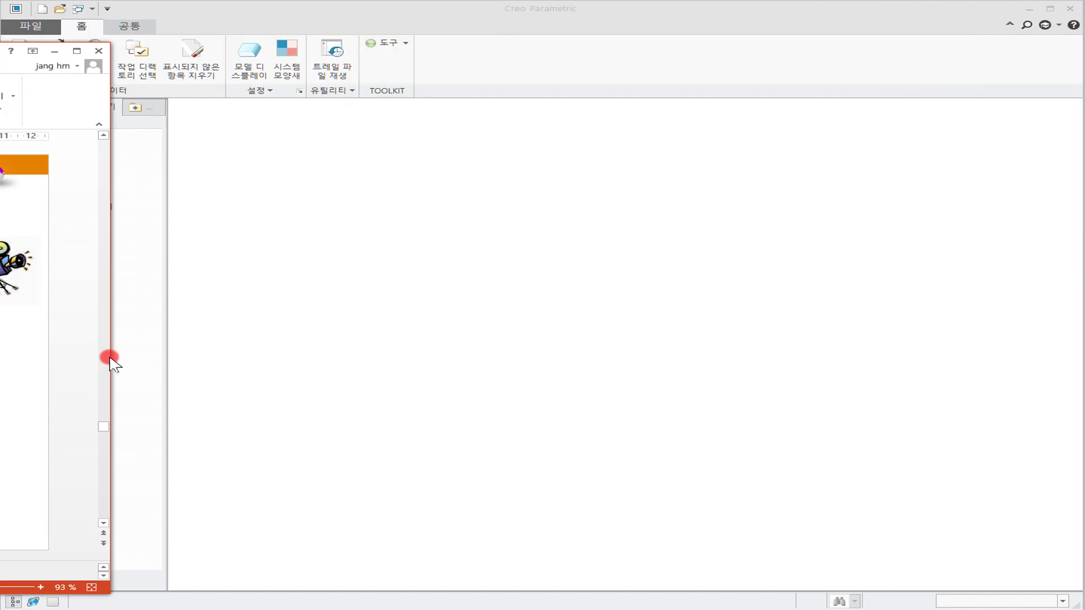
{"action": "left_click", "coordinate": [430, 346]}
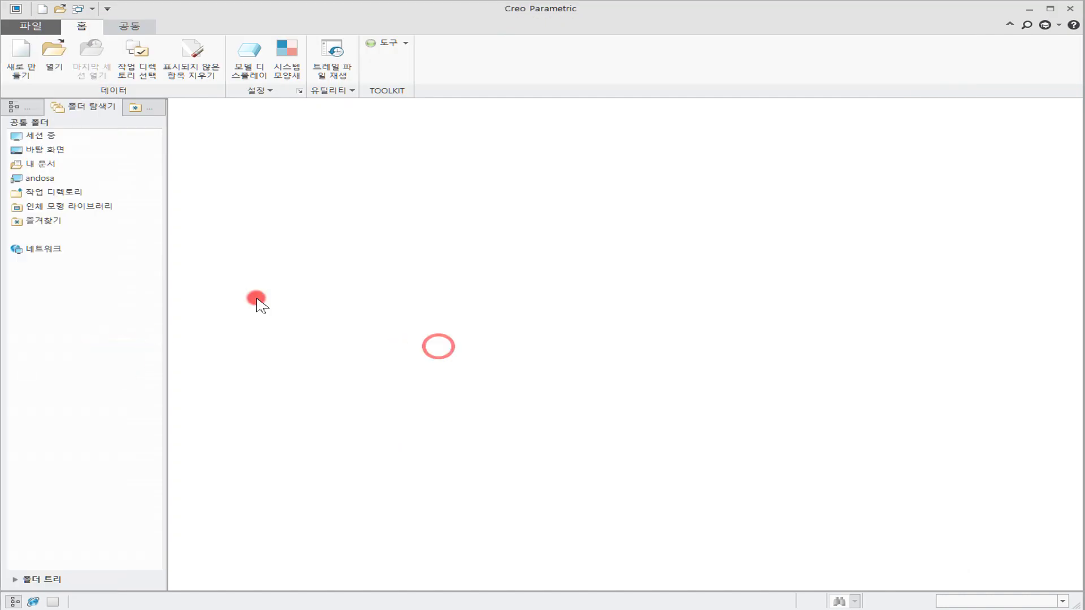
Create a new solid part named 8-1 and start an Extrude sketch on the TOP plane, viewed square on.
{"action": "left_click", "coordinate": [21, 62]}
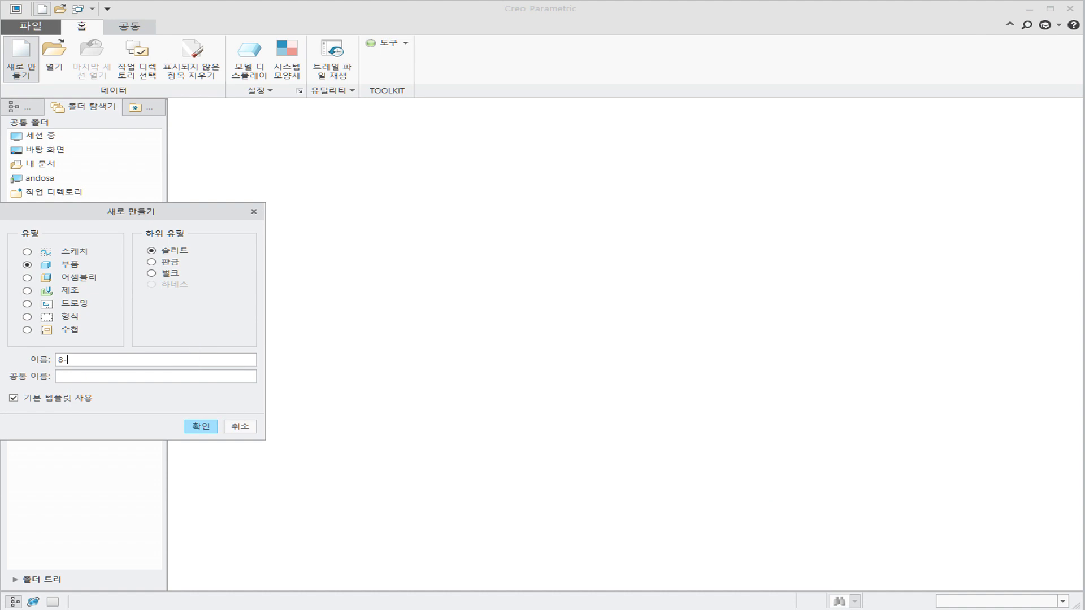
{"action": "left_click", "coordinate": [215, 428]}
{"action": "left_click", "coordinate": [338, 56]}
{"action": "left_click", "coordinate": [823, 237]}
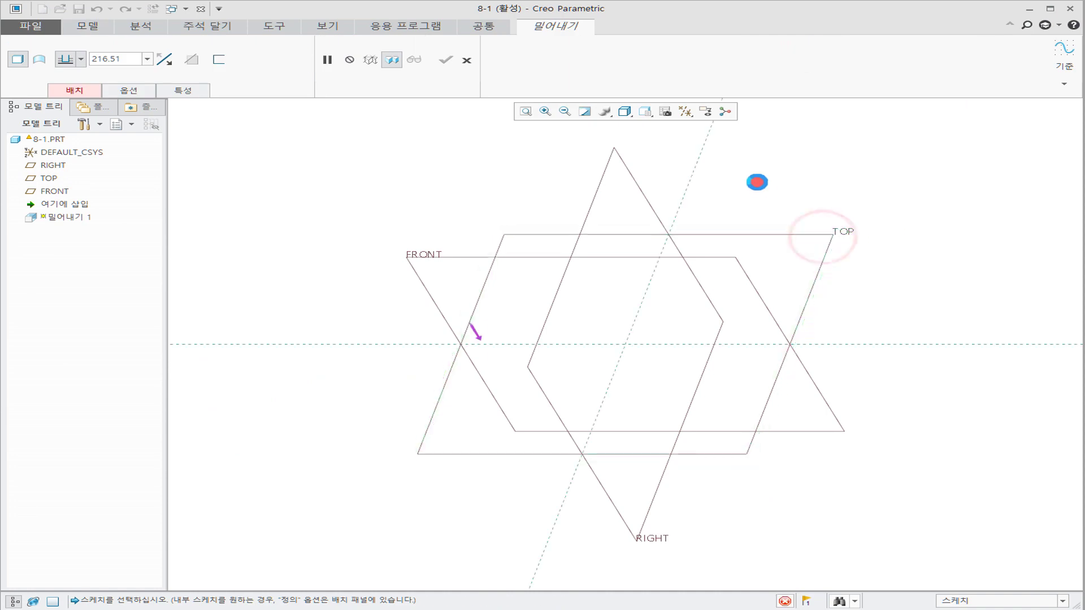
{"action": "left_click", "coordinate": [660, 113]}
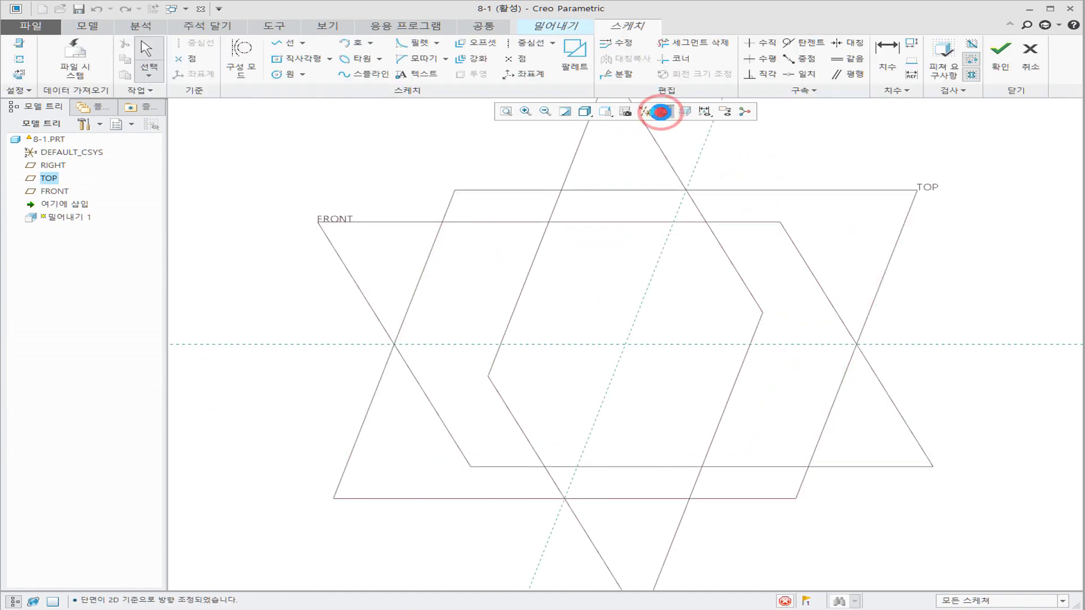
Sketch a center rectangle about 293 wide and 350 high, centered on the origin.
{"action": "left_click", "coordinate": [302, 58]}
{"action": "left_click", "coordinate": [625, 344]}
{"action": "left_click", "coordinate": [770, 479]}
{"action": "middle_click", "coordinate": [810, 455]}
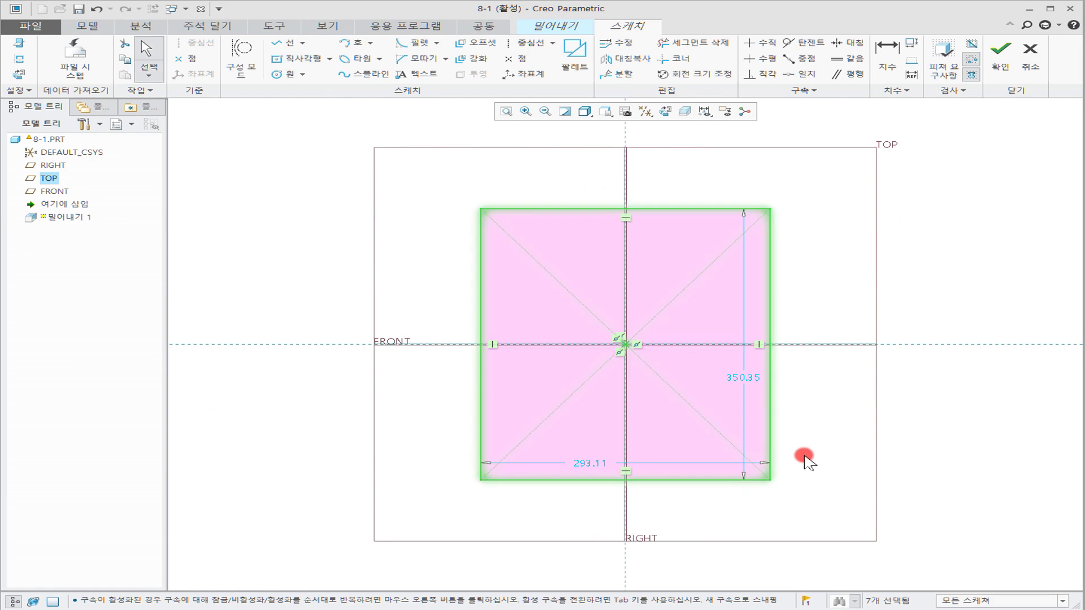
Set the rectangle's width to 100 and its height to 150, and finish the sketch.
{"action": "double_click", "coordinate": [585, 461]}
{"action": "type", "text": "100"}
{"action": "key", "text": "Return"}
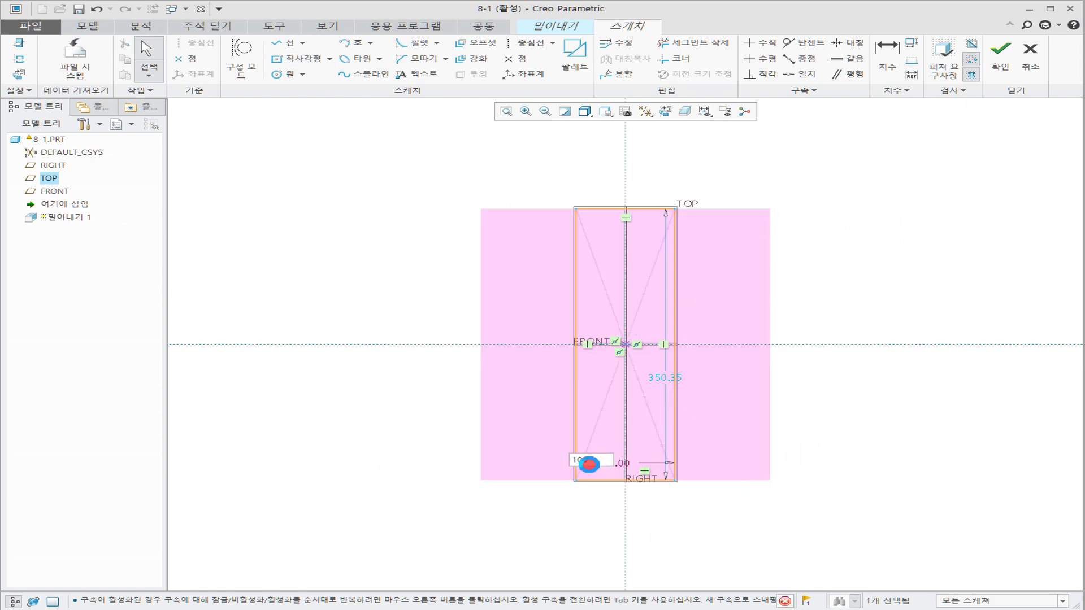
{"action": "double_click", "coordinate": [684, 396]}
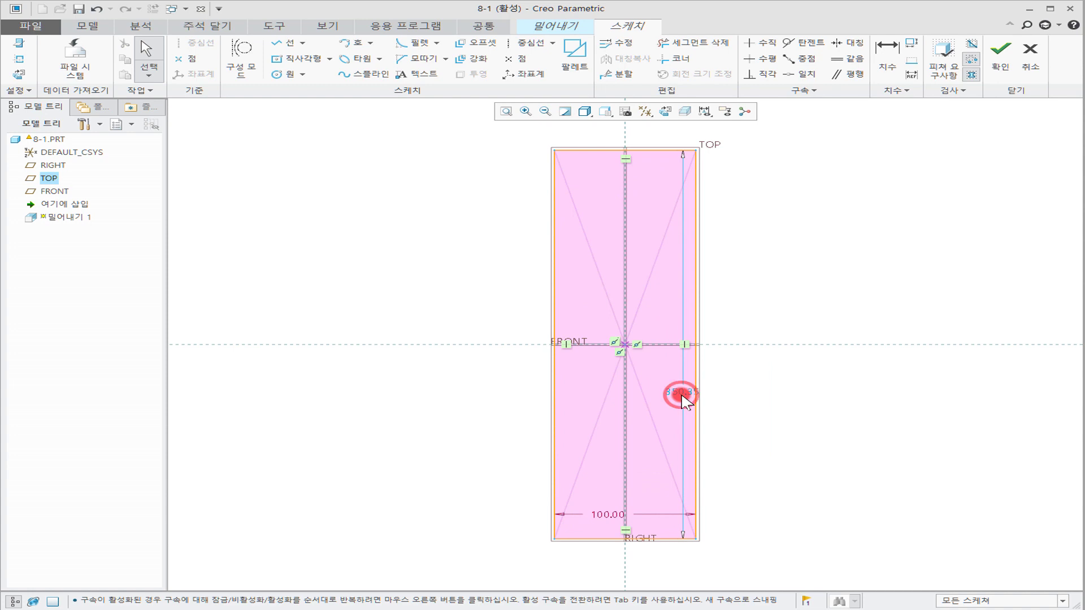
{"action": "type", "text": "150"}
{"action": "key", "text": "Return"}
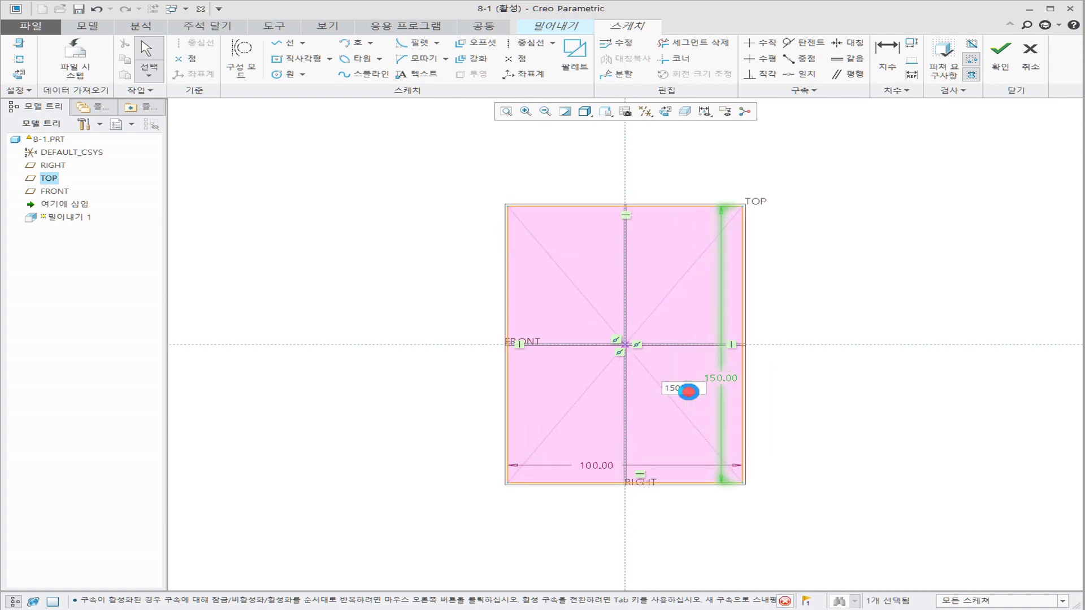
{"action": "left_click", "coordinate": [831, 288]}
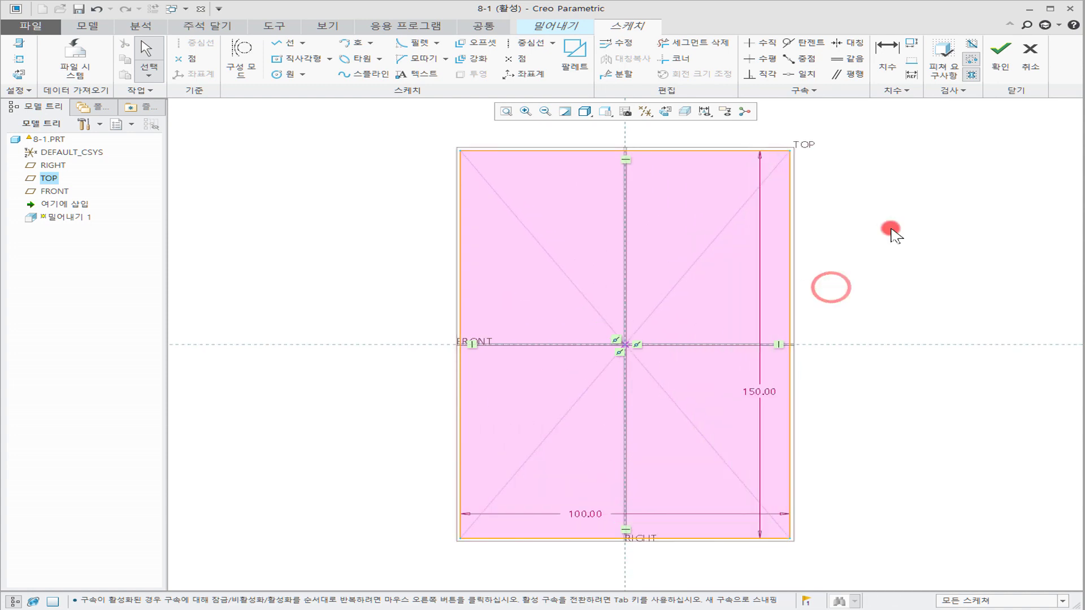
{"action": "left_click", "coordinate": [999, 60]}
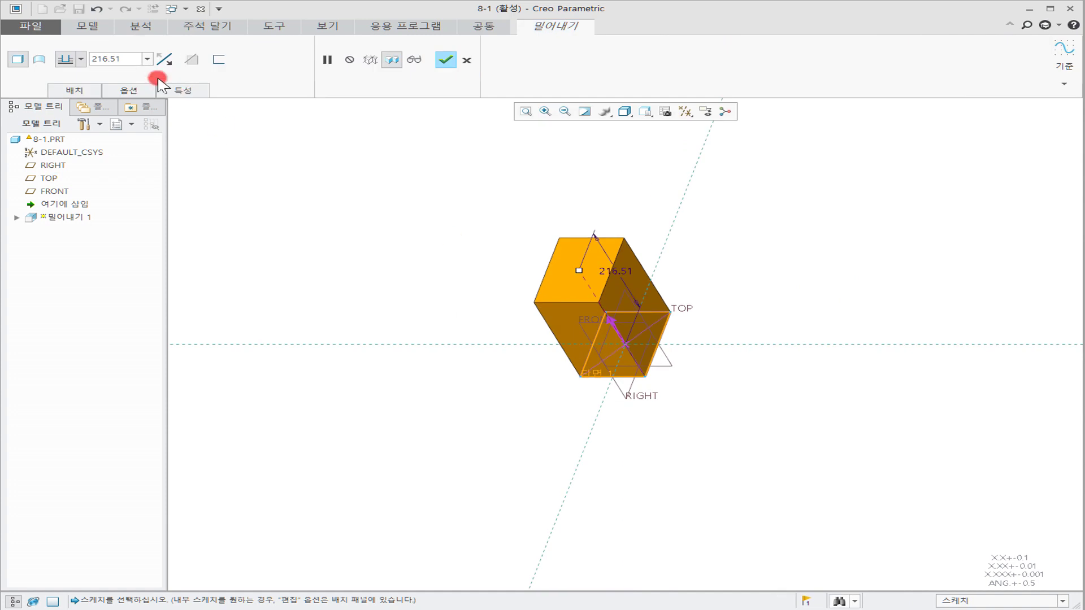
Extrude the rectangle to a depth of 70, complete the feature, and accept the part density of 1.
{"action": "double_click", "coordinate": [134, 58]}
{"action": "type", "text": "70"}
{"action": "key", "text": "Return"}
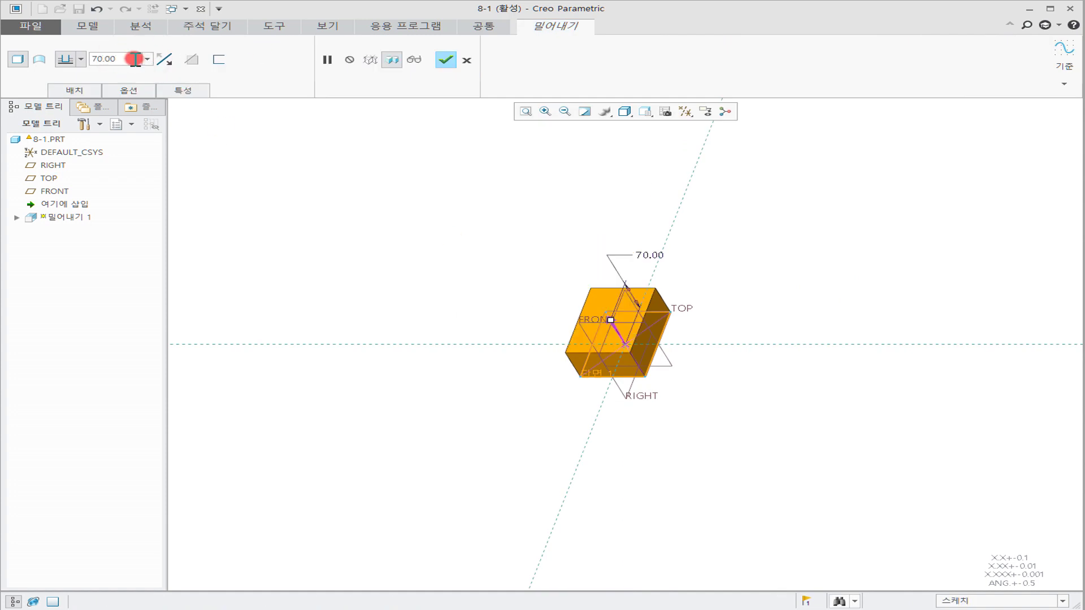
{"action": "left_click", "coordinate": [449, 59]}
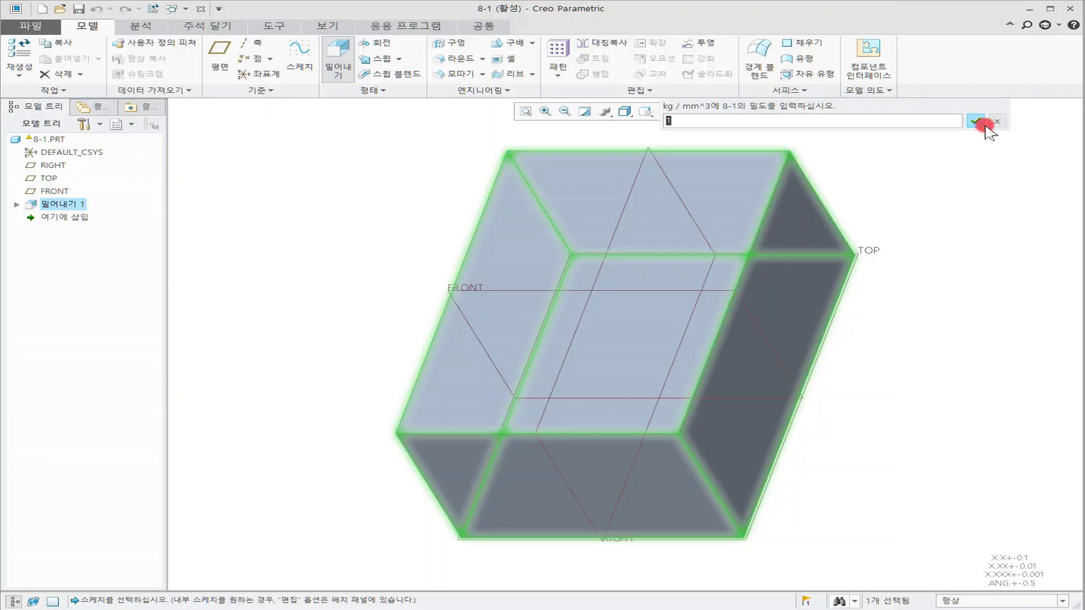
{"action": "left_click", "coordinate": [976, 121]}
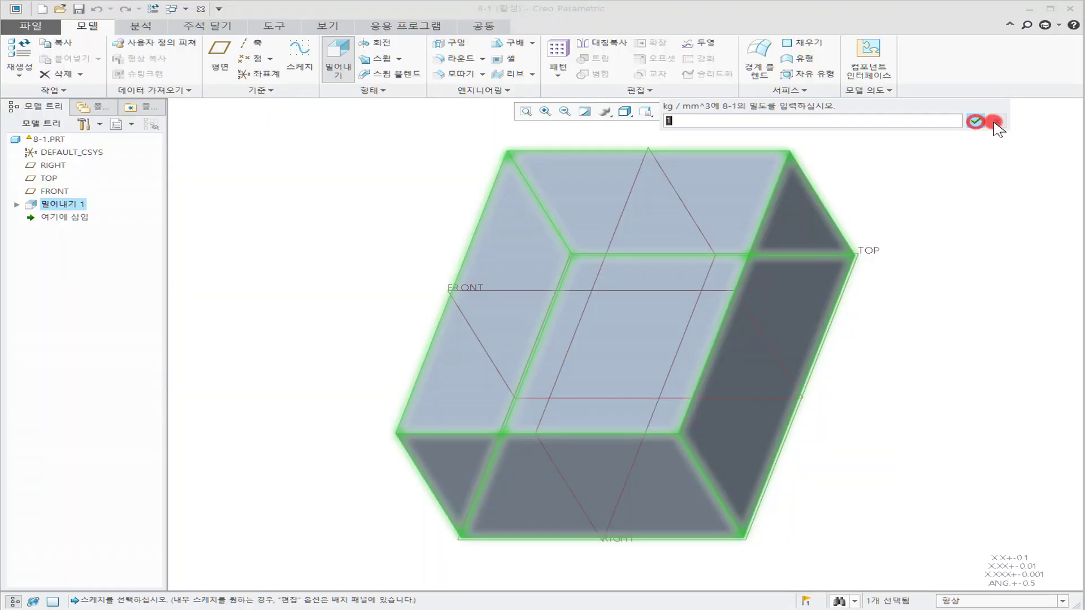
{"action": "left_click", "coordinate": [934, 182]}
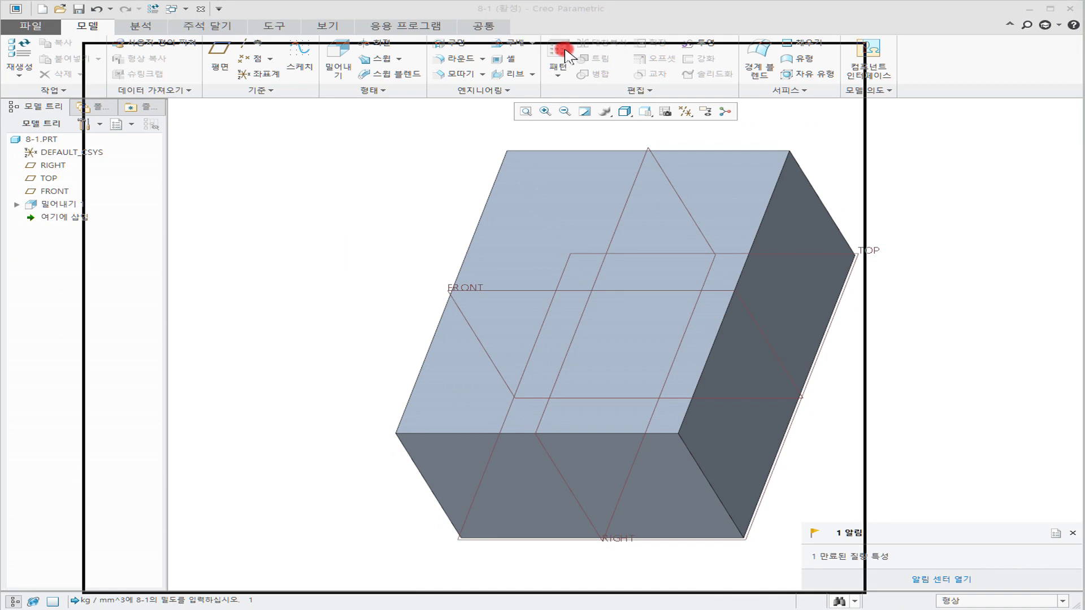
Round the four corner edges along the block's thickness with a radius of 30.
{"action": "key", "text": "alt+Tab"}
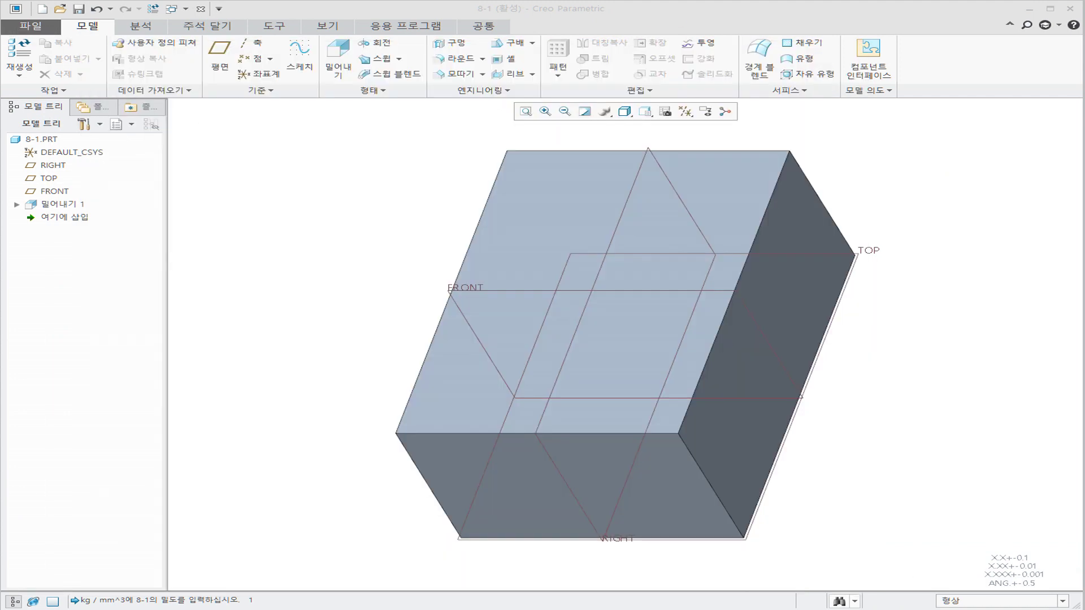
{"action": "left_click", "coordinate": [455, 59]}
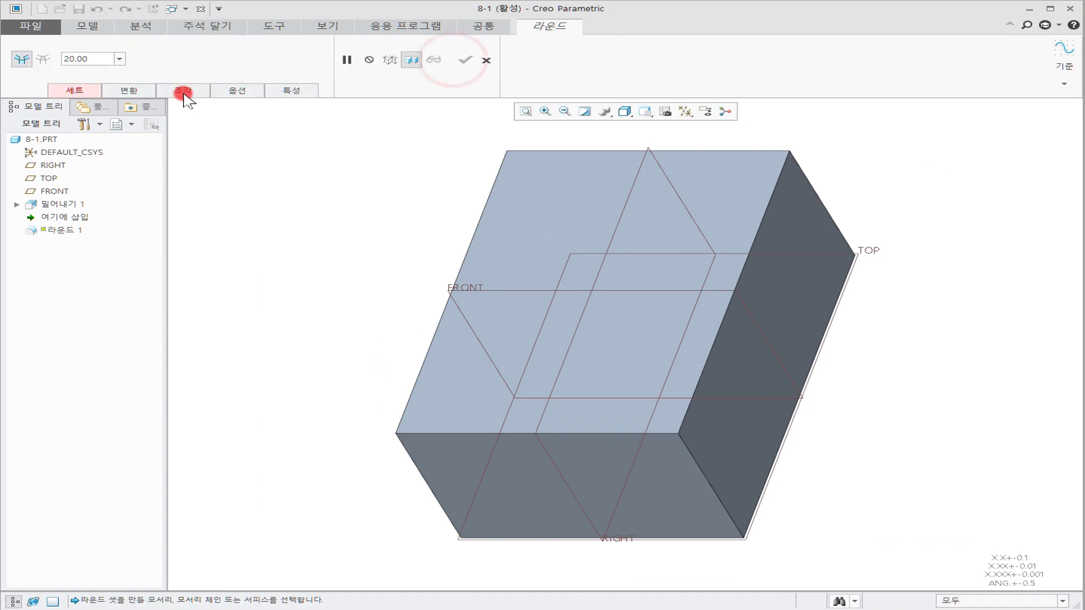
{"action": "double_click", "coordinate": [112, 60]}
{"action": "type", "text": "30"}
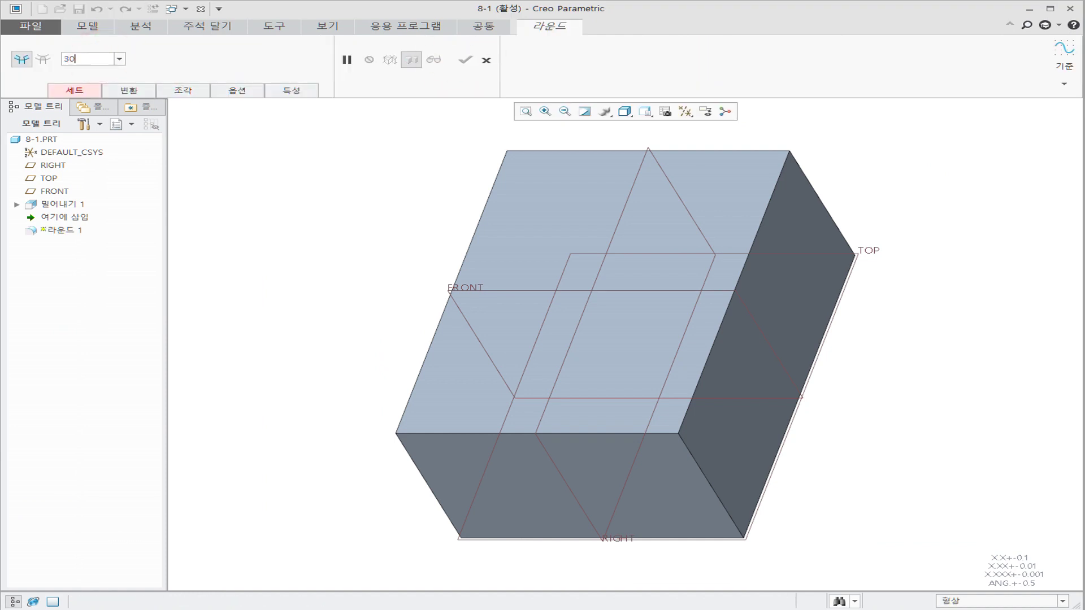
{"action": "left_click", "coordinate": [818, 192]}
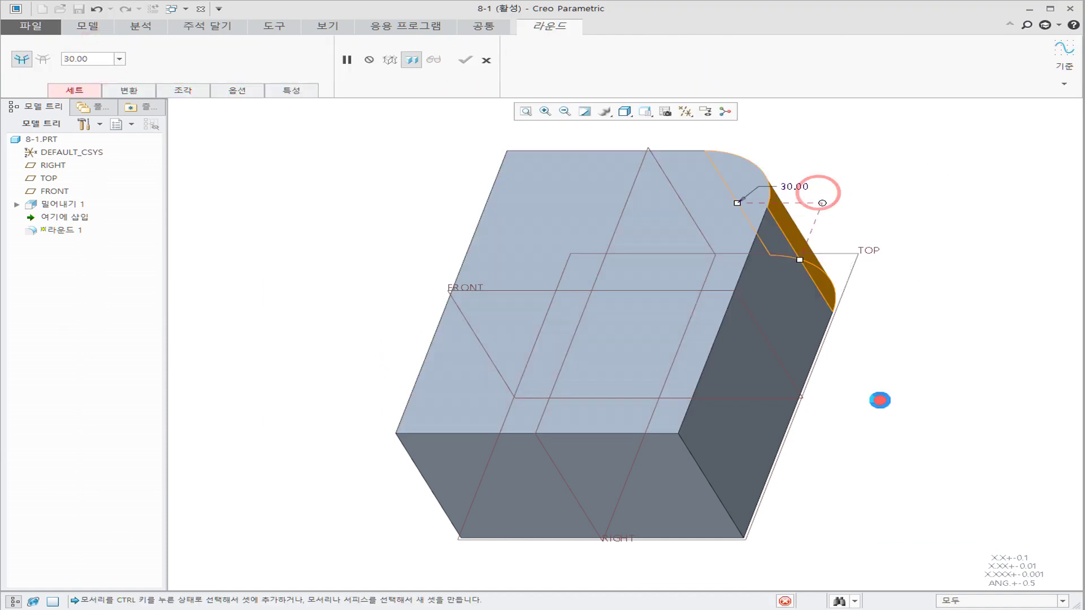
{"action": "left_click", "coordinate": [714, 493], "text": "ctrl"}
{"action": "left_click", "coordinate": [436, 500], "text": "ctrl"}
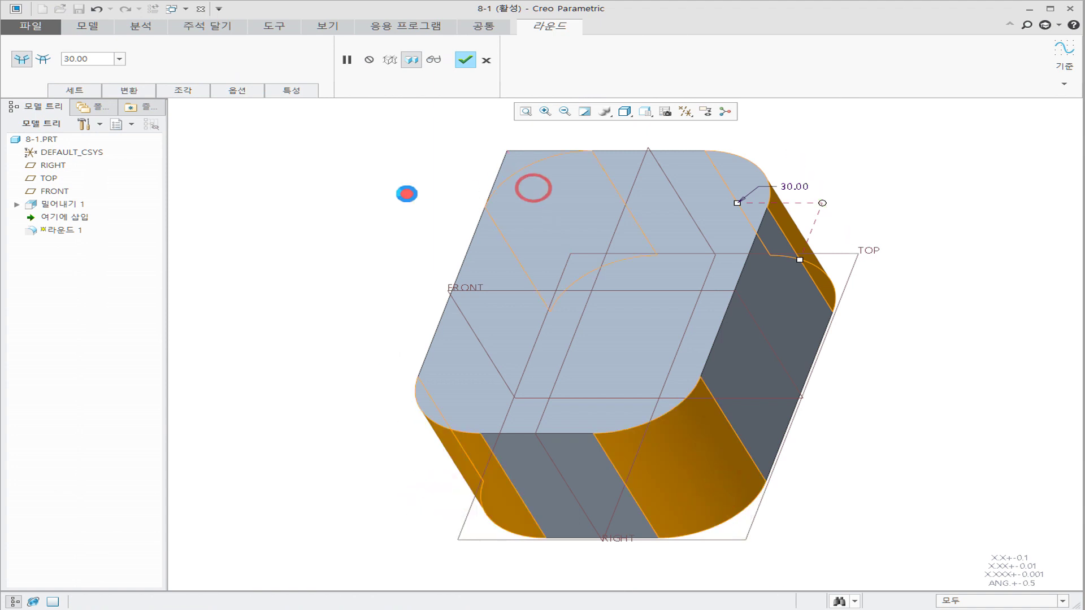
{"action": "left_click", "coordinate": [533, 188], "text": "ctrl"}
{"action": "middle_click", "coordinate": [391, 205]}
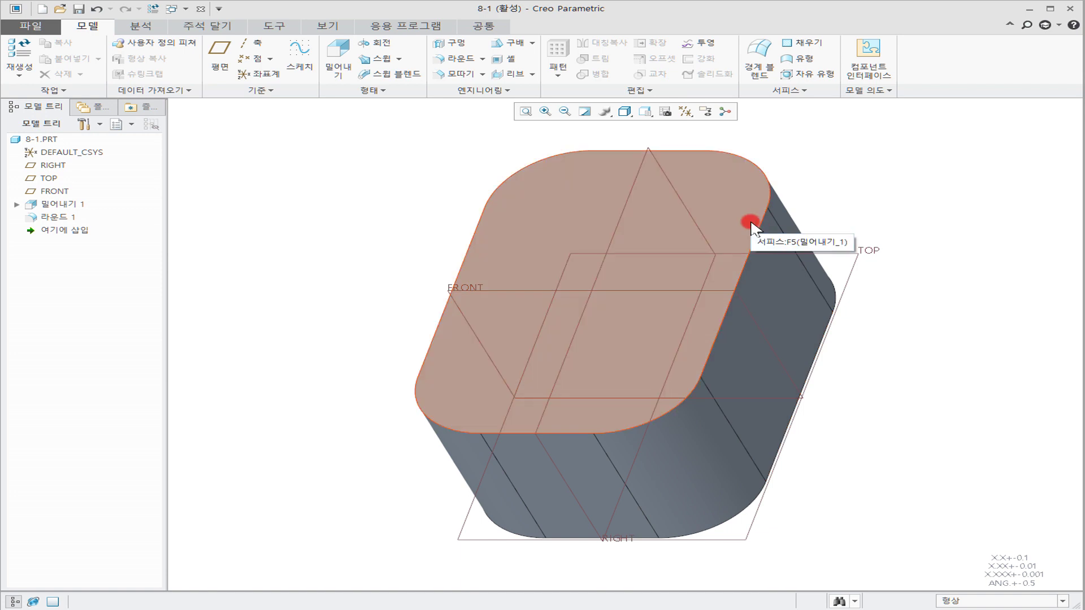
Switch to PowerPoint and enlarge the slide window to examine the stepped rim and cavity dimensions in drawing 8-1.
{"action": "middle_click_drag", "start_coordinate": [703, 249], "coordinate": [634, 245]}
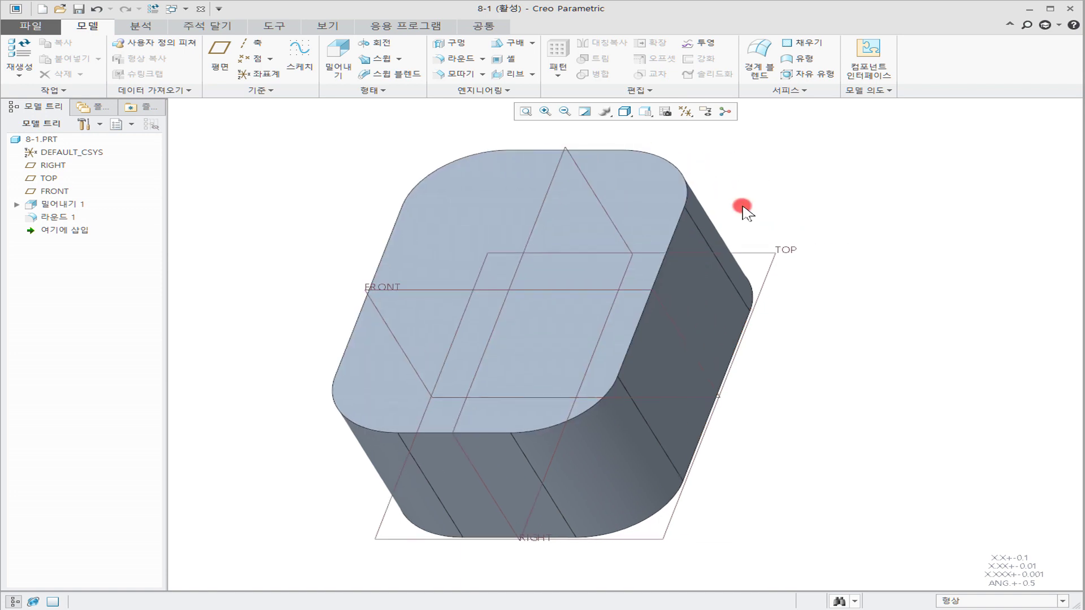
{"action": "middle_click_drag", "start_coordinate": [743, 207], "coordinate": [642, 232]}
{"action": "left_click_drag", "start_coordinate": [0, 68], "coordinate": [811, 52]}
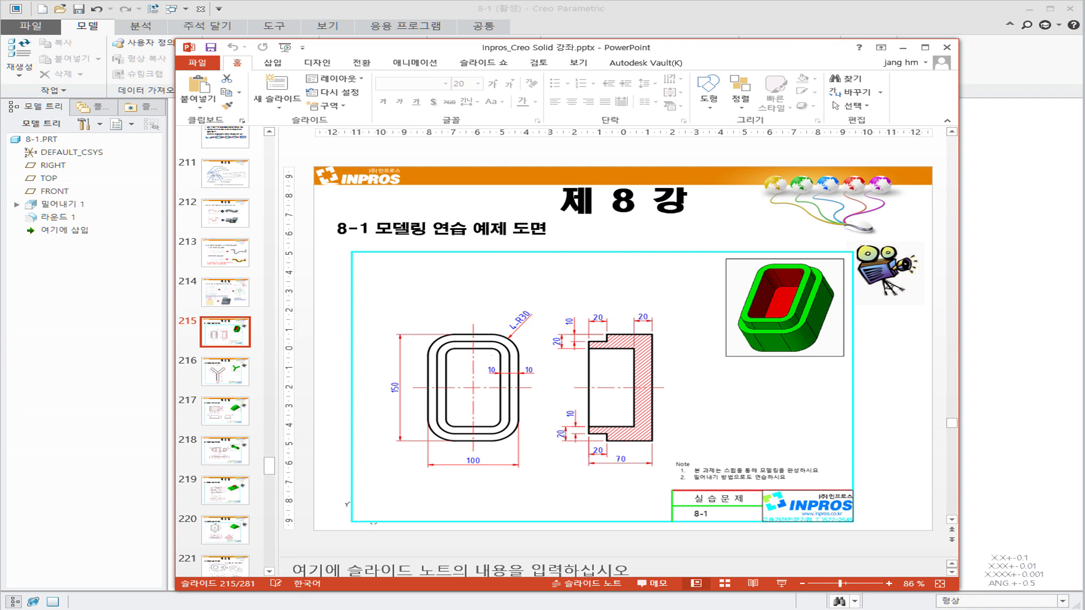
{"action": "left_click", "coordinate": [398, 429]}
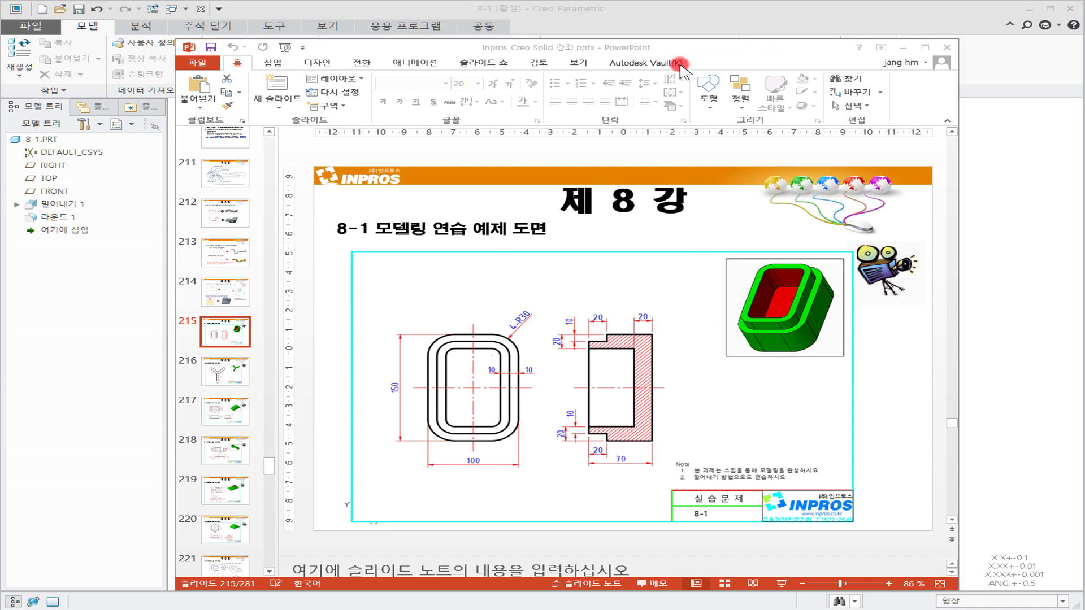
{"action": "left_click_drag", "start_coordinate": [696, 45], "coordinate": [608, 17]}
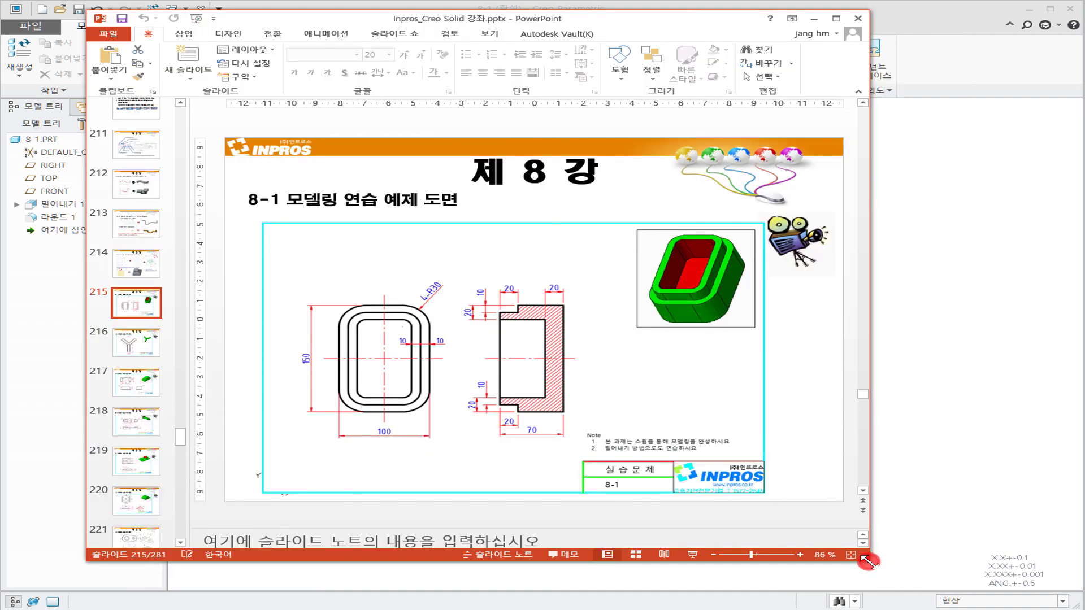
{"action": "left_click_drag", "start_coordinate": [869, 561], "coordinate": [988, 576]}
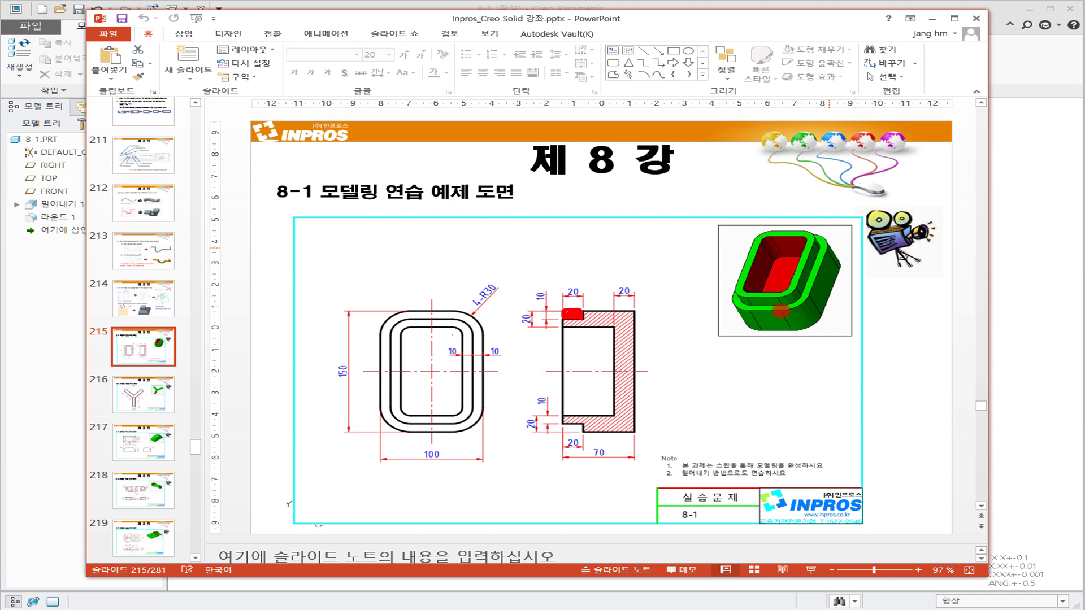
Trace the stepped rim's outline and cut-away profile in drawing 8-1, and return to Creo with the slide window moved out of view.
{"action": "mouse_move", "coordinate": [808, 229]}
{"action": "left_mouse_down"}
{"action": "mouse_move", "coordinate": [726, 263]}
{"action": "mouse_move", "coordinate": [723, 299]}
{"action": "left_mouse_up"}
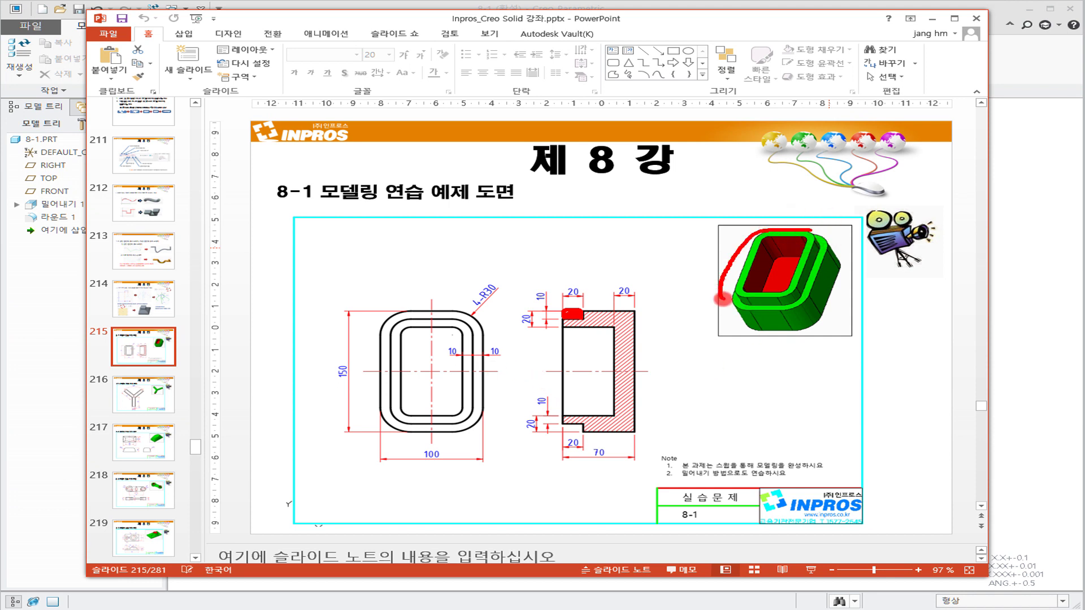
{"action": "mouse_move", "coordinate": [585, 324]}
{"action": "left_mouse_down"}
{"action": "mouse_move", "coordinate": [558, 314]}
{"action": "mouse_move", "coordinate": [589, 307]}
{"action": "left_mouse_up"}
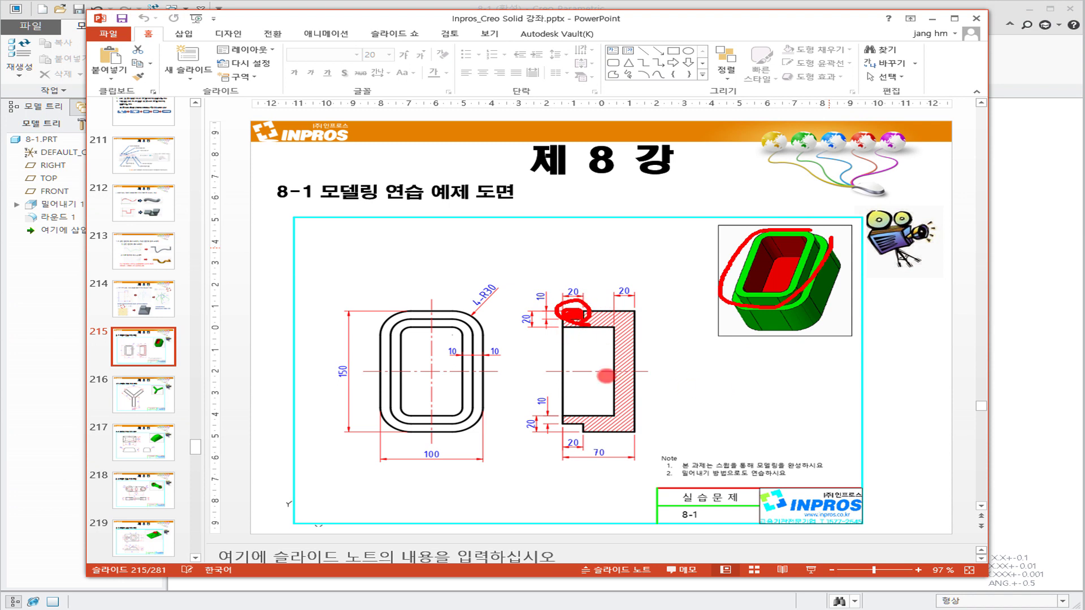
{"action": "left_click_drag", "start_coordinate": [473, 311], "coordinate": [394, 314]}
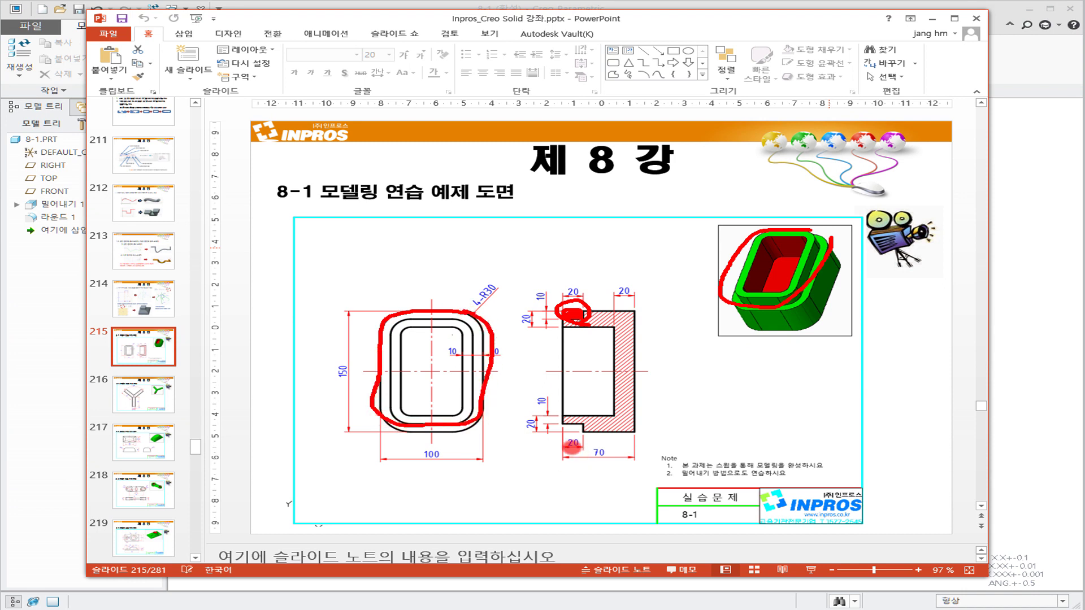
{"action": "key", "text": "Escape"}
{"action": "left_click", "coordinate": [841, 28]}
{"action": "left_click_drag", "start_coordinate": [405, 22], "coordinate": [0, 48]}
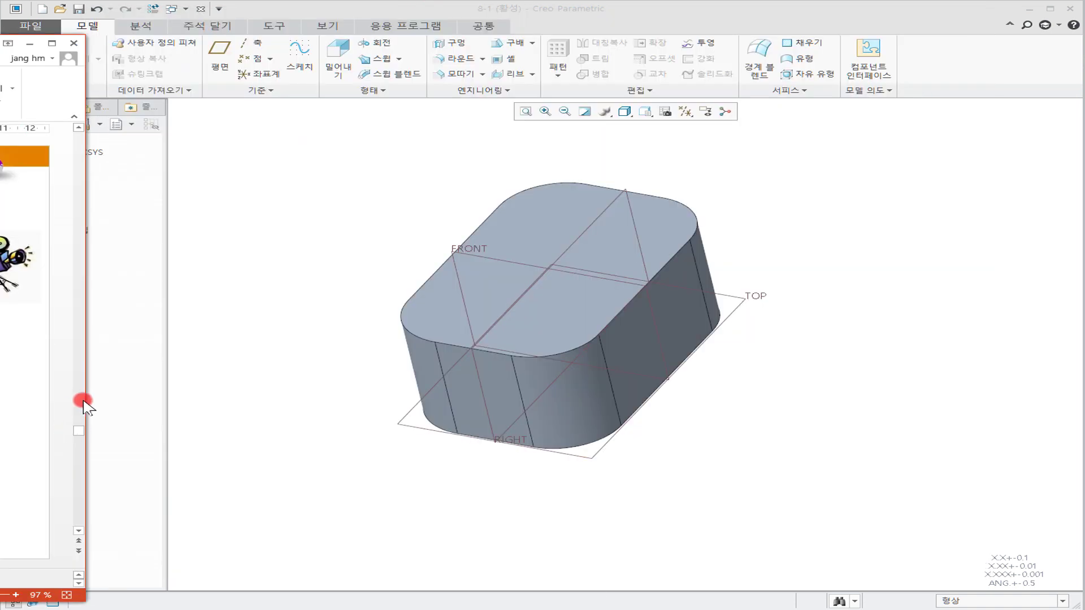
{"action": "left_click_drag", "start_coordinate": [85, 400], "coordinate": [6, 401]}
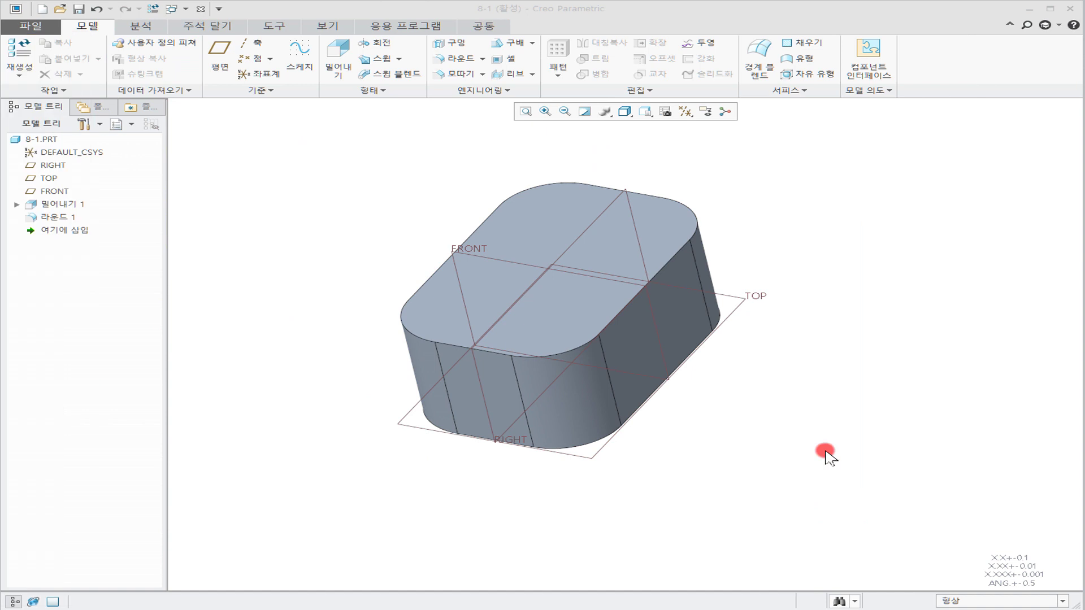
{"action": "left_click", "coordinate": [672, 251]}
{"action": "left_click", "coordinate": [835, 242]}
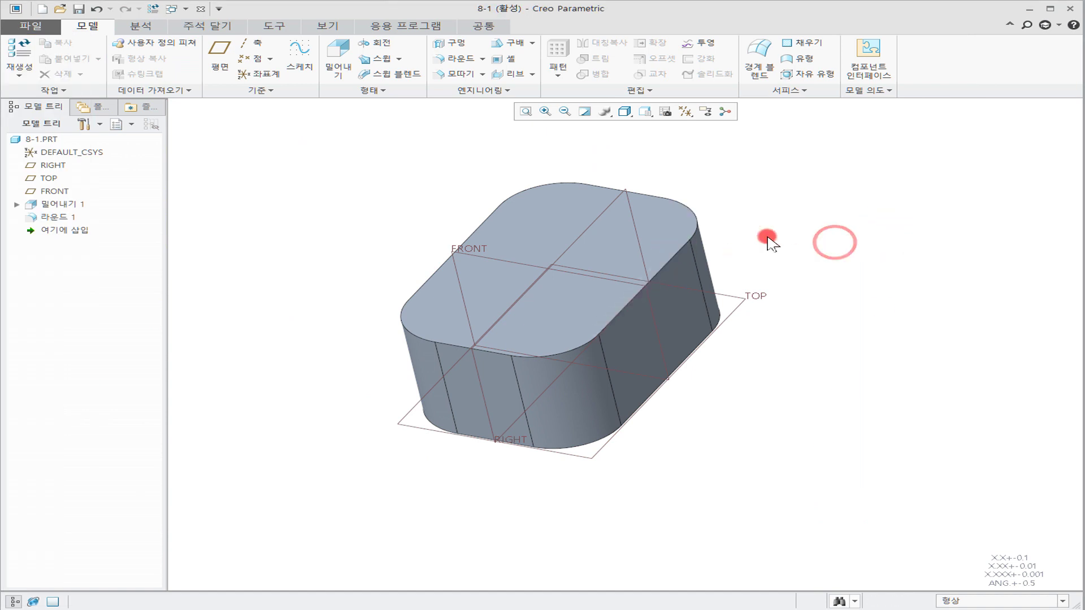
{"action": "left_click", "coordinate": [673, 253]}
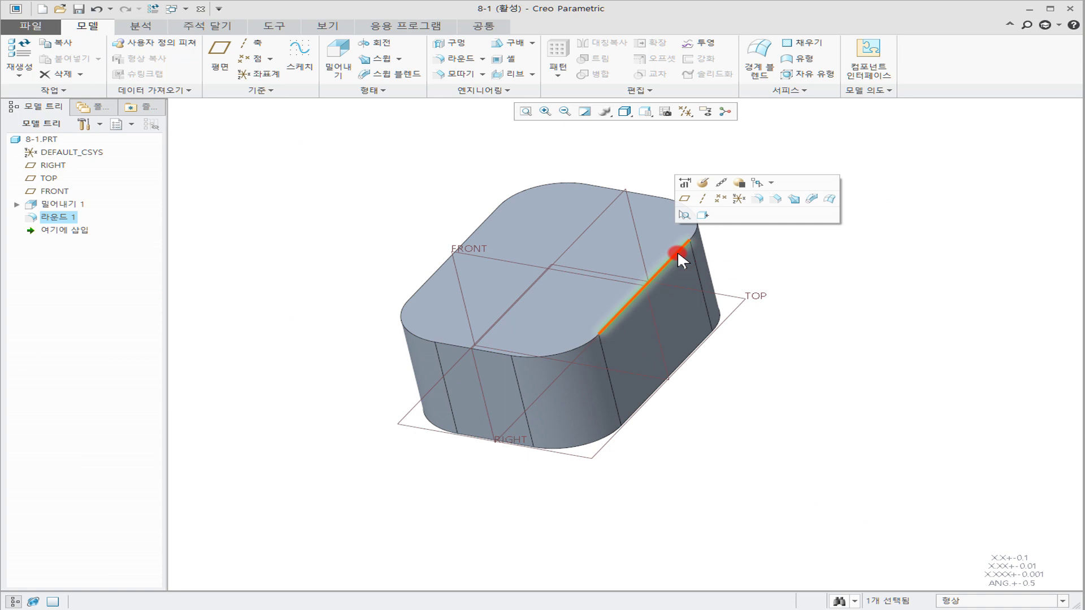
{"action": "left_click", "coordinate": [691, 230]}
{"action": "left_click", "coordinate": [691, 230], "text": "shift"}
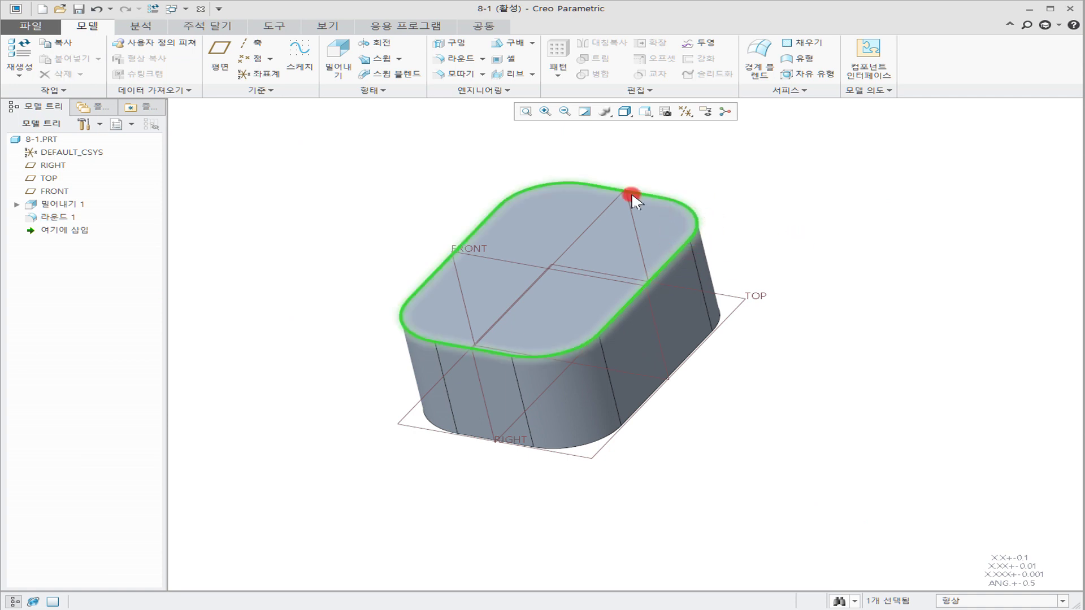
{"action": "left_click", "coordinate": [870, 375]}
Start a Sweep and chain all outer edges of the block's top face into one closed trajectory.
{"action": "middle_click_drag", "start_coordinate": [846, 320], "coordinate": [763, 291], "text": "shift"}
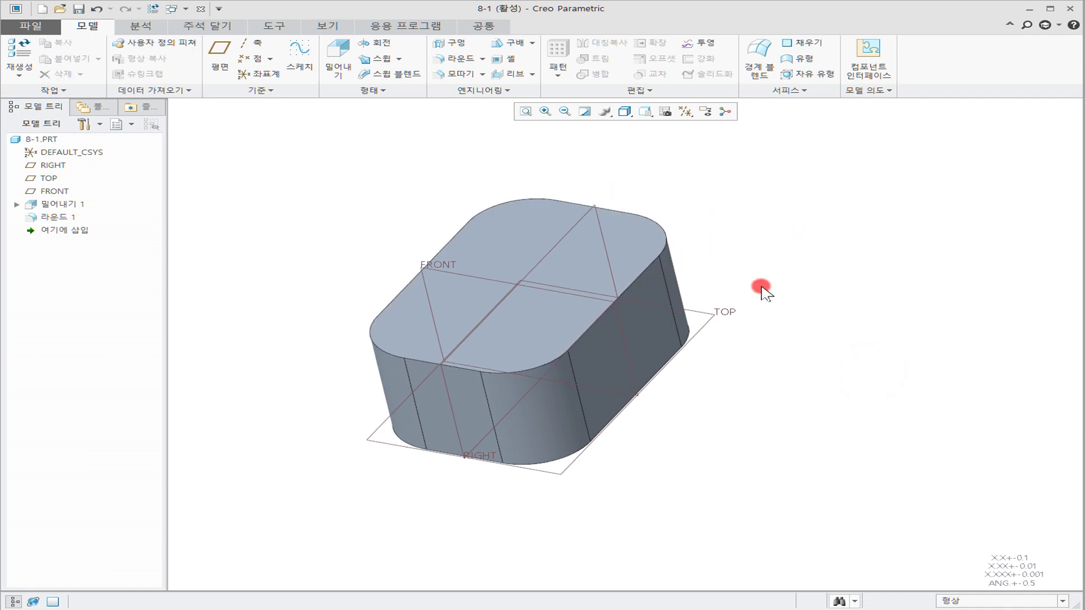
{"action": "left_click", "coordinate": [377, 59]}
{"action": "left_click", "coordinate": [85, 90]}
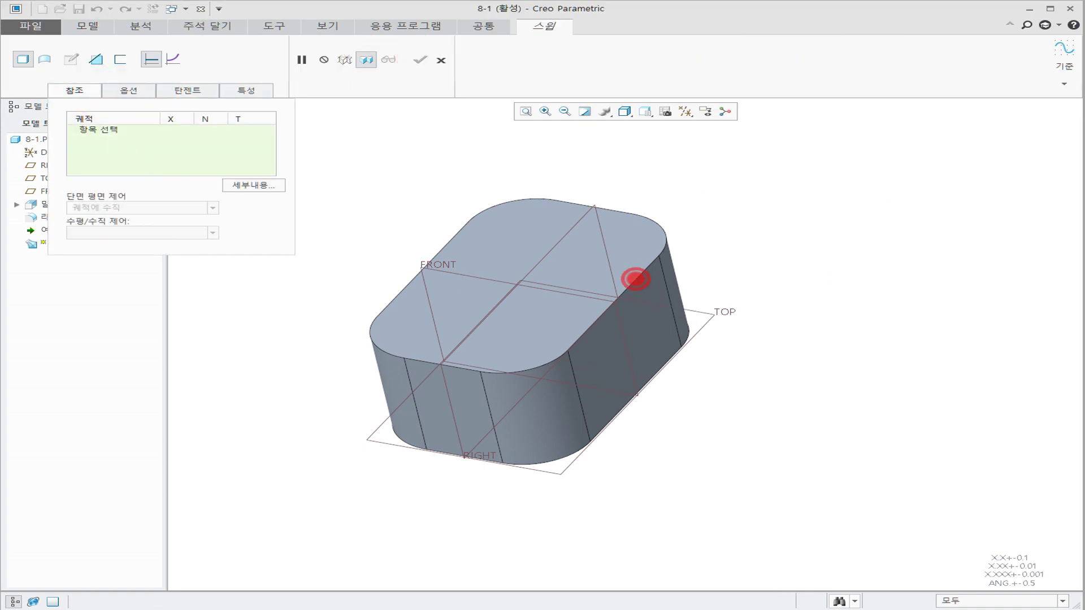
{"action": "left_click", "coordinate": [636, 280]}
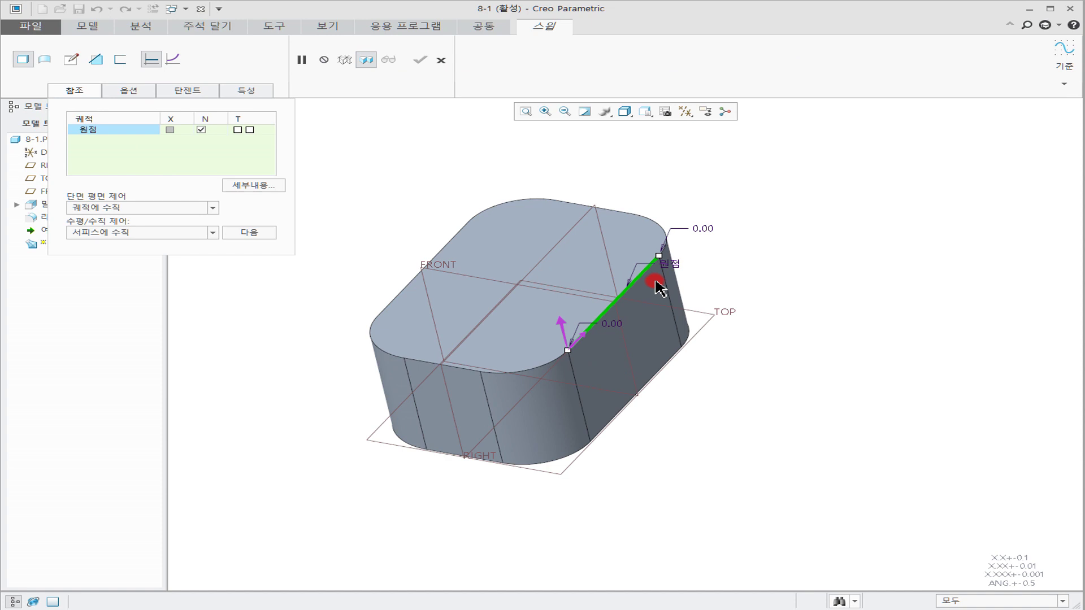
{"action": "left_click", "coordinate": [661, 230], "text": "shift"}
{"action": "left_click", "coordinate": [606, 211], "text": "shift"}
{"action": "left_click", "coordinate": [518, 197], "text": "shift"}
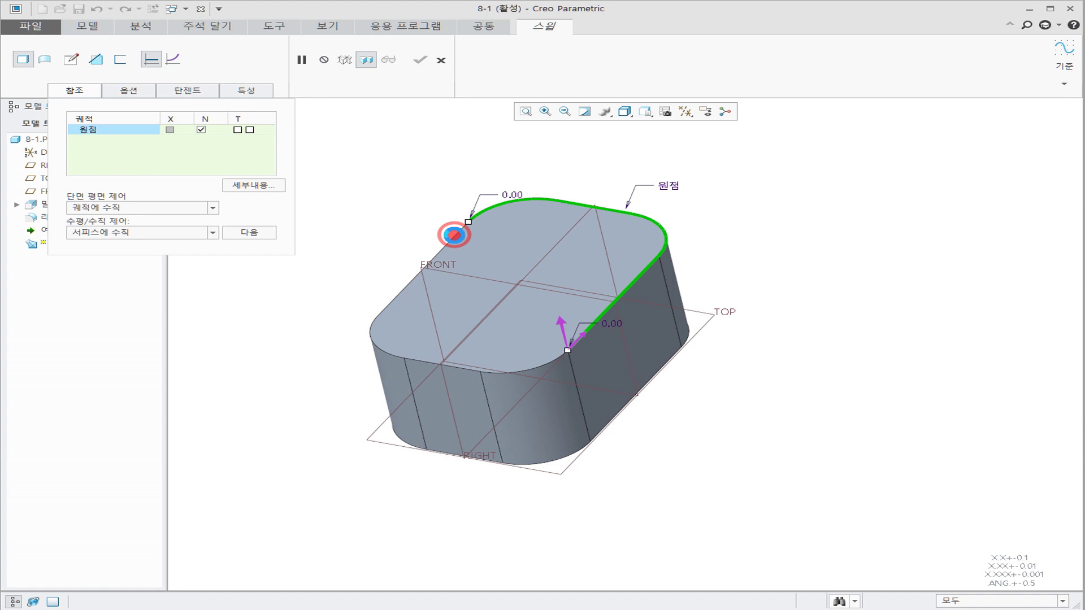
{"action": "left_click", "coordinate": [454, 235], "text": "shift"}
{"action": "left_click", "coordinate": [370, 334], "text": "shift"}
{"action": "left_click", "coordinate": [462, 373], "text": "shift"}
{"action": "left_click", "coordinate": [521, 370], "text": "shift"}
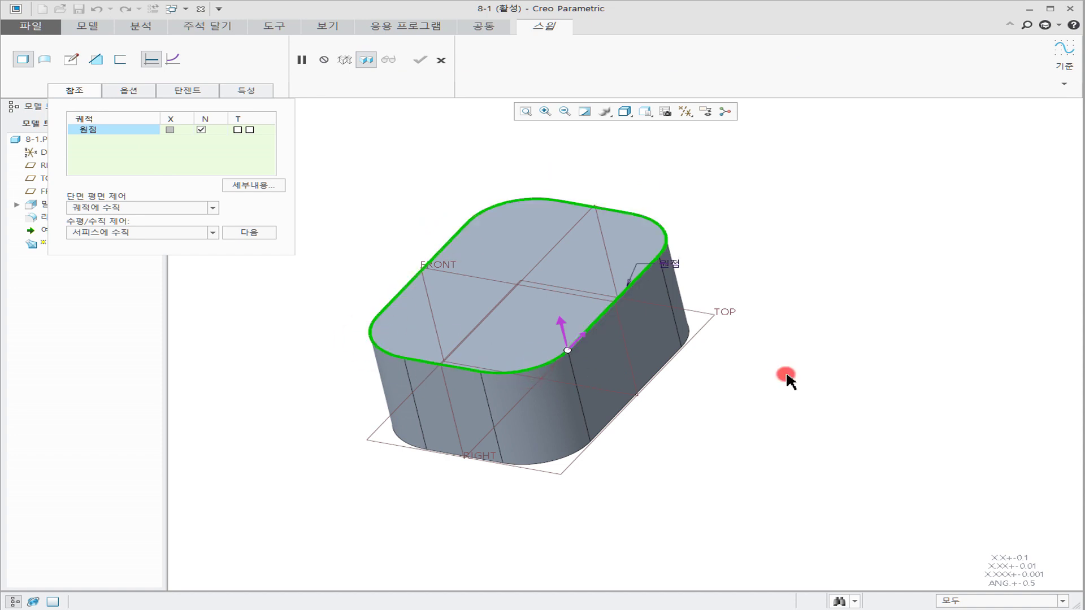
Sketch the sweep section as a corner rectangle from the trajectory origin into the block, about 17 wide and 21 high.
{"action": "left_click", "coordinate": [69, 60]}
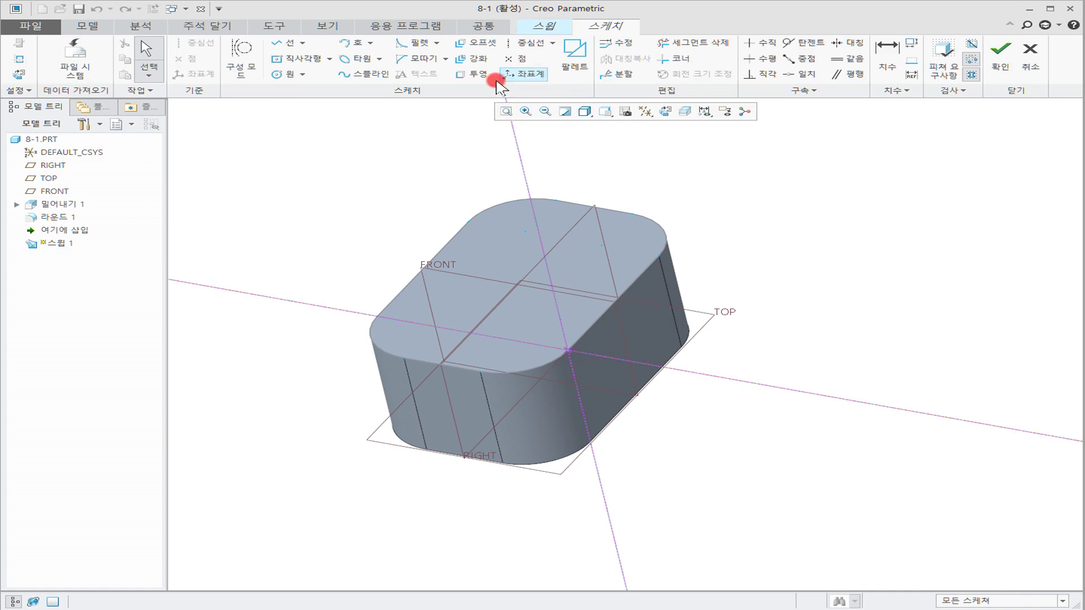
{"action": "left_click", "coordinate": [664, 111]}
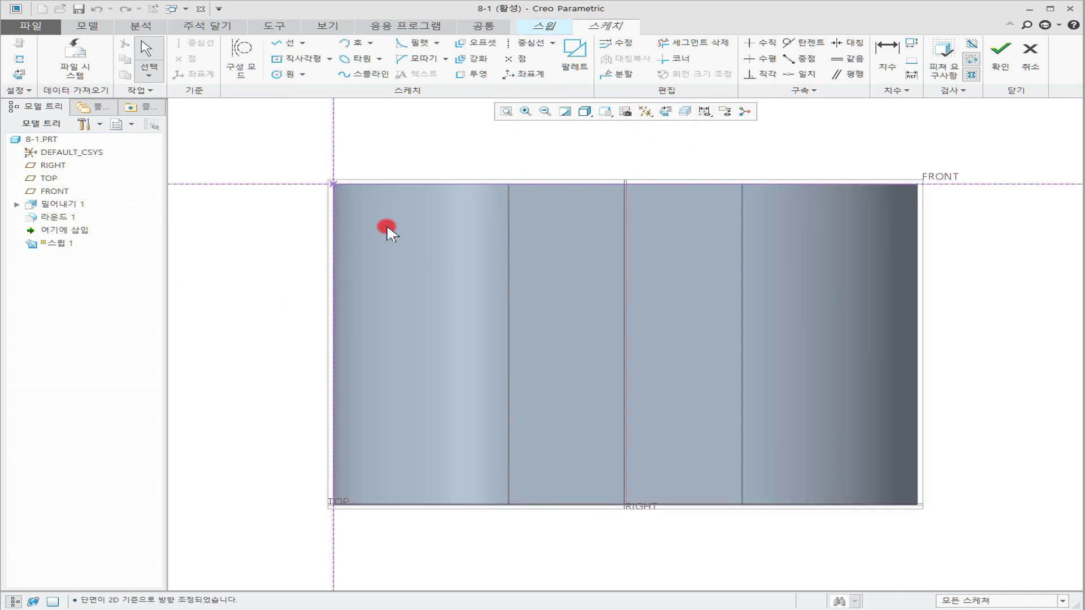
{"action": "left_click", "coordinate": [329, 58]}
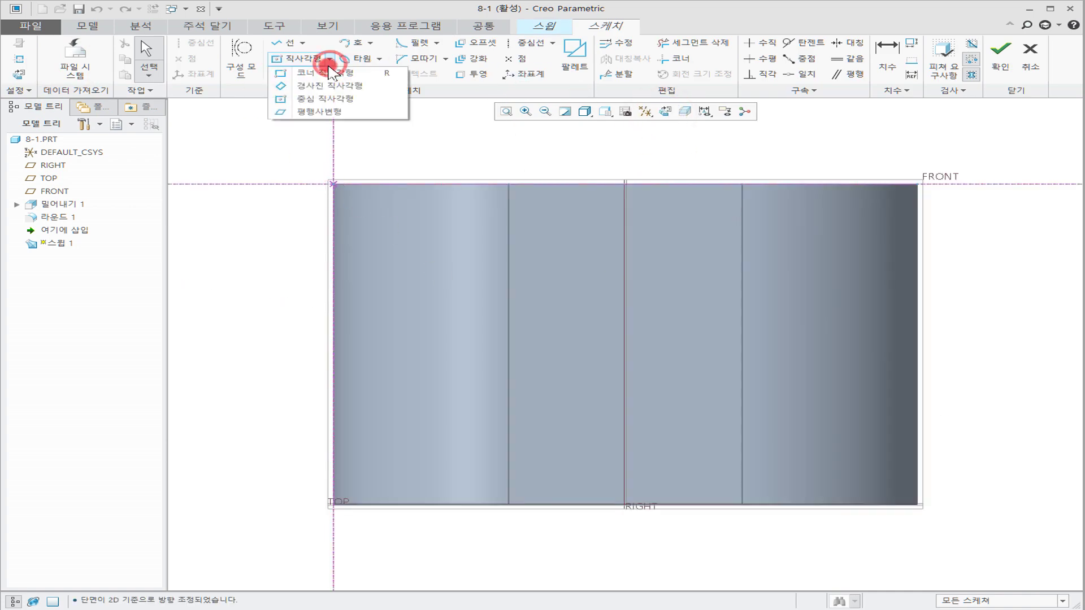
{"action": "left_click", "coordinate": [318, 73]}
{"action": "left_click", "coordinate": [431, 280]}
{"action": "middle_click", "coordinate": [286, 267]}
{"action": "left_click_drag", "start_coordinate": [373, 182], "coordinate": [377, 132]}
Dimension the height of the section rectangle and set it to 20.
{"action": "left_click", "coordinate": [887, 54]}
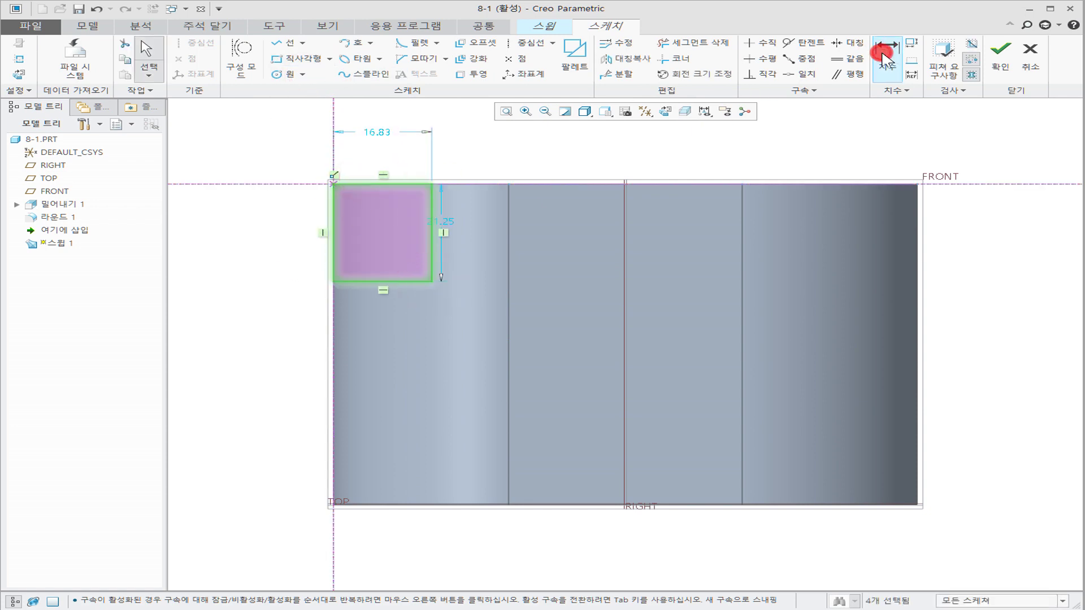
{"action": "left_click", "coordinate": [333, 243]}
{"action": "middle_click", "coordinate": [276, 261]}
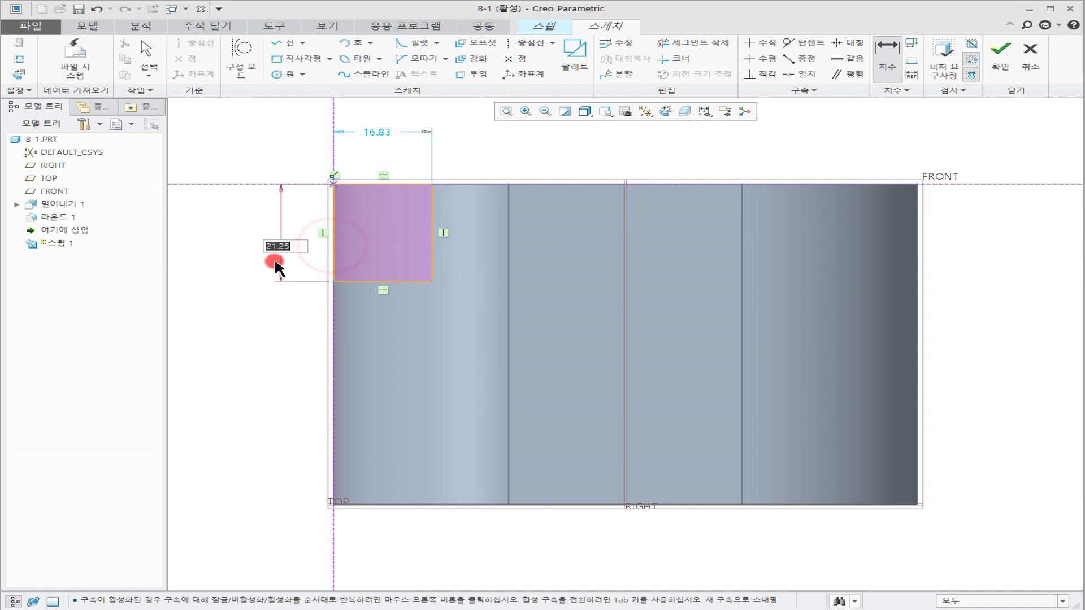
{"action": "type", "text": "20"}
{"action": "middle_click", "coordinate": [262, 311]}
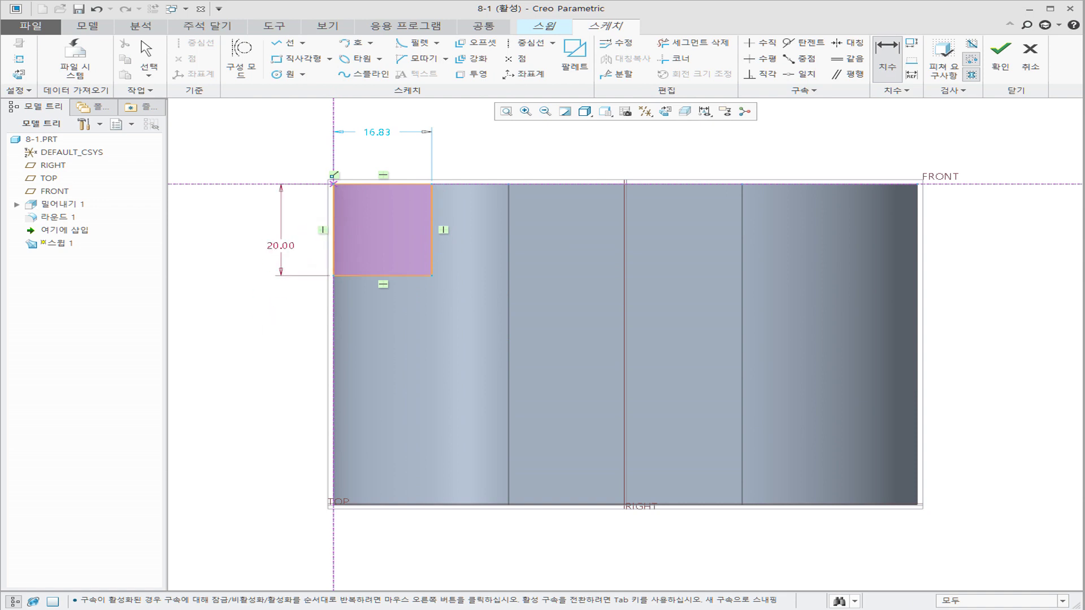
Check the rim step in the PowerPoint drawing, and set the section rectangle's width to 10 in Creo.
{"action": "key", "text": "alt+Tab"}
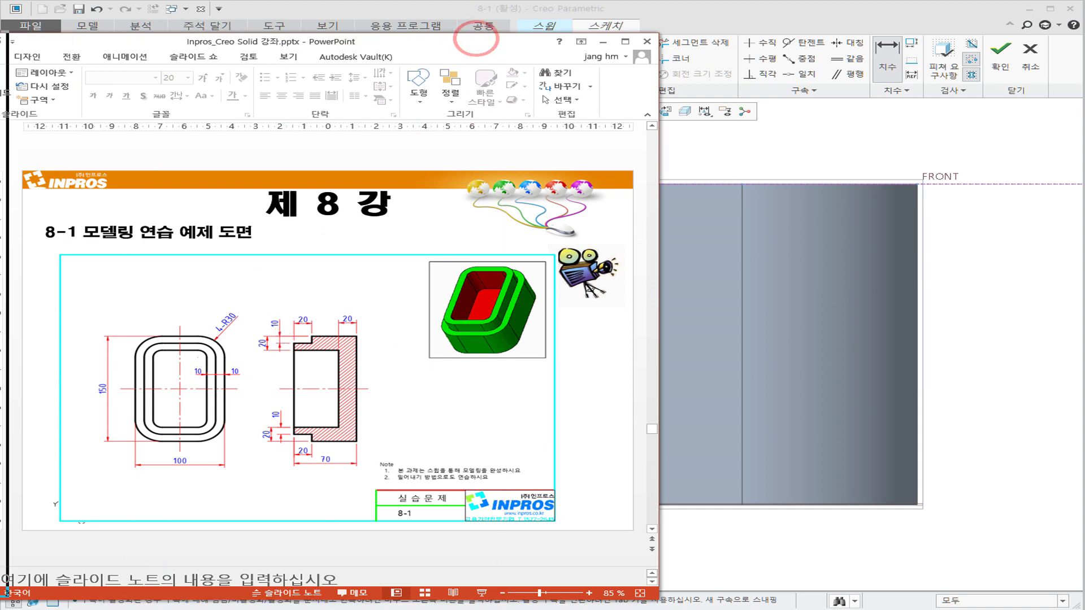
{"action": "key", "text": "alt+Tab"}
{"action": "double_click", "coordinate": [384, 135]}
{"action": "type", "text": "10"}
{"action": "key", "text": "Return"}
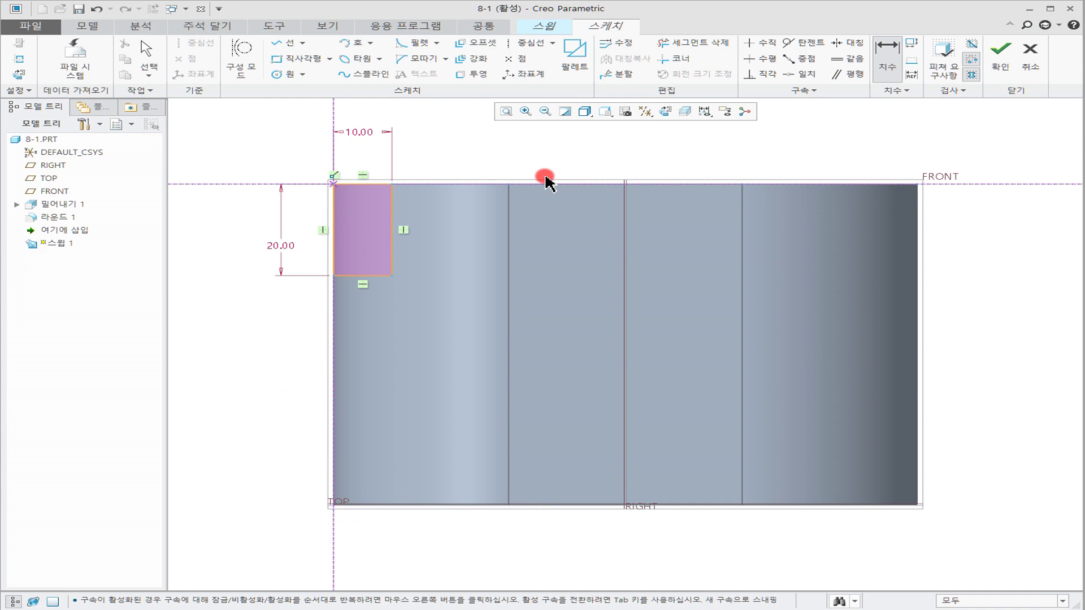
Finish the section sketch and complete the sweep as a material-removing cut around the block's top edge.
{"action": "scroll", "coordinate": [545, 180], "scroll_direction": "down", "scroll_amount": 1}
{"action": "mouse_move", "coordinate": [601, 274]}
{"action": "middle_mouse_down", "text": "shift"}
{"action": "mouse_move", "coordinate": [585, 283]}
{"action": "mouse_move", "coordinate": [575, 347]}
{"action": "mouse_move", "coordinate": [584, 318]}
{"action": "middle_mouse_up", "text": "shift"}
{"action": "middle_click_drag", "start_coordinate": [792, 349], "coordinate": [542, 370]}
{"action": "left_click", "coordinate": [685, 111]}
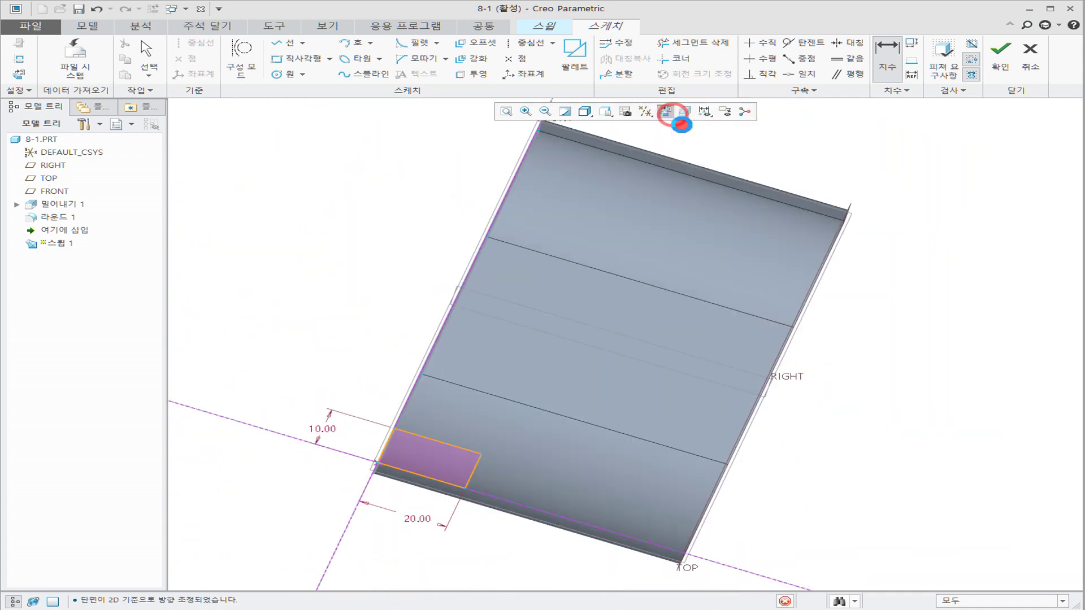
{"action": "mouse_move", "coordinate": [576, 356]}
{"action": "middle_mouse_down", "text": "shift"}
{"action": "mouse_move", "coordinate": [509, 218]}
{"action": "mouse_move", "coordinate": [527, 213]}
{"action": "middle_mouse_up", "text": "shift"}
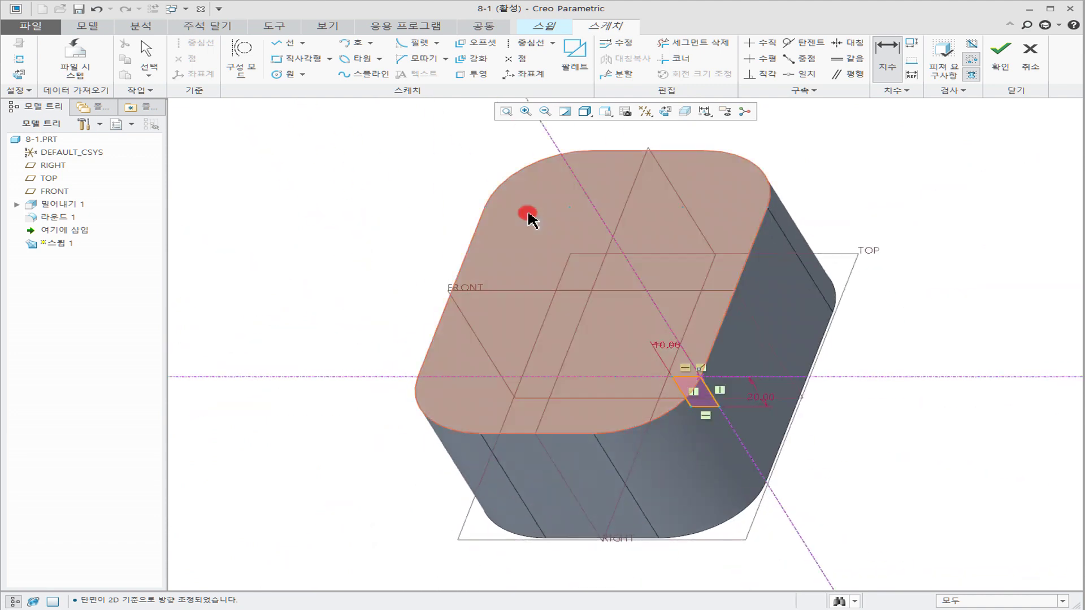
{"action": "left_click", "coordinate": [998, 63]}
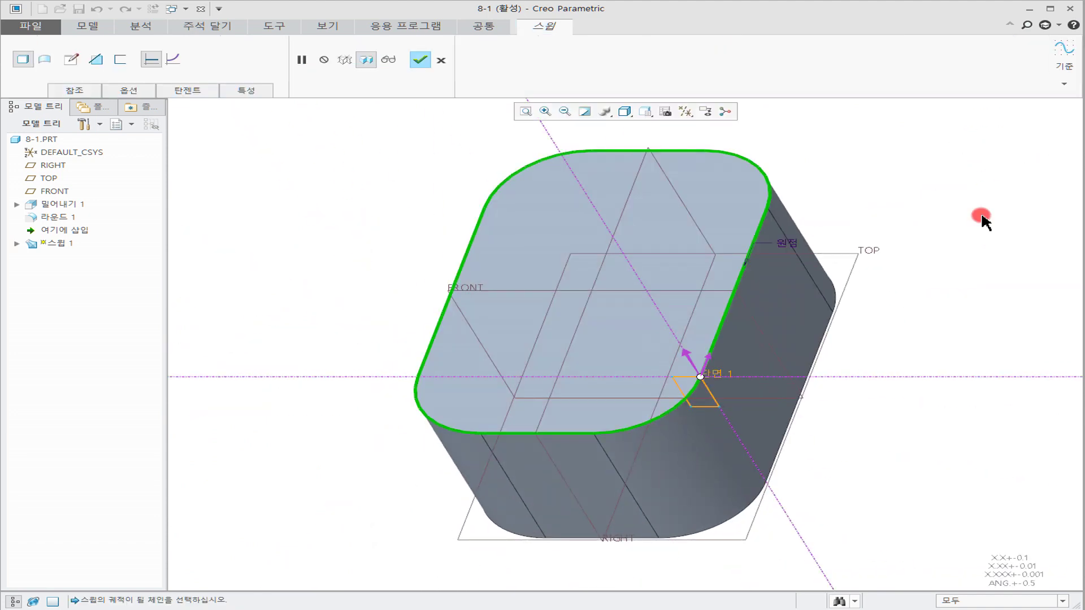
{"action": "left_click", "coordinate": [95, 59]}
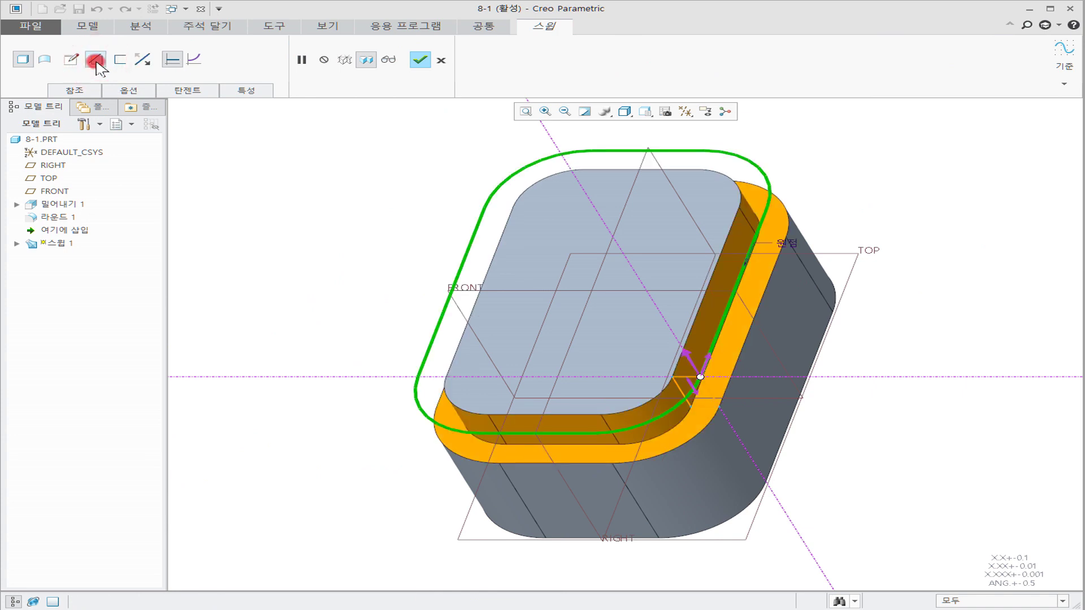
{"action": "left_click", "coordinate": [428, 63]}
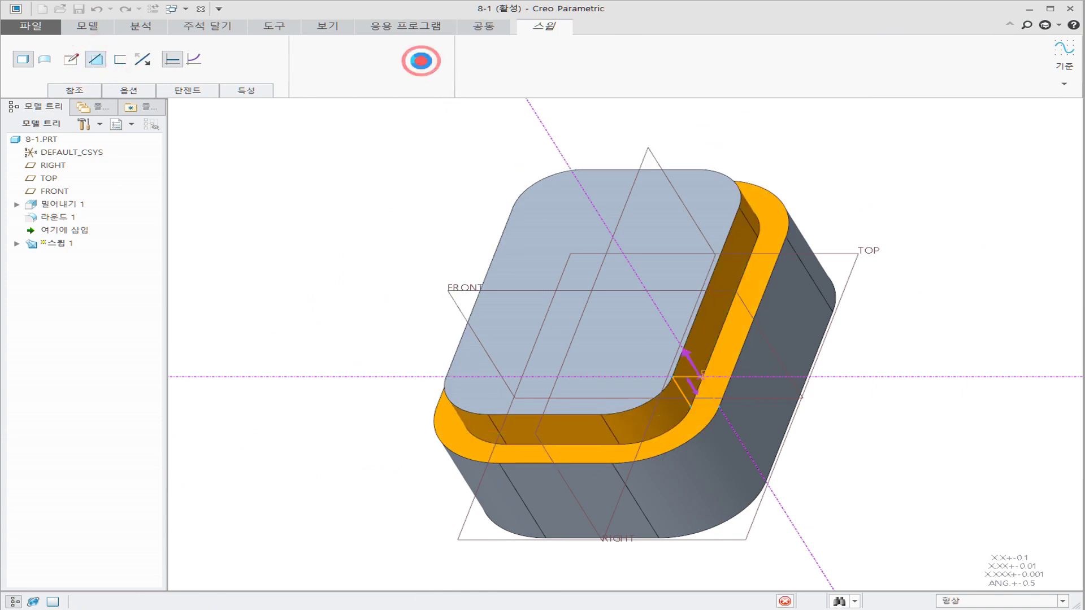
{"action": "left_click", "coordinate": [376, 222]}
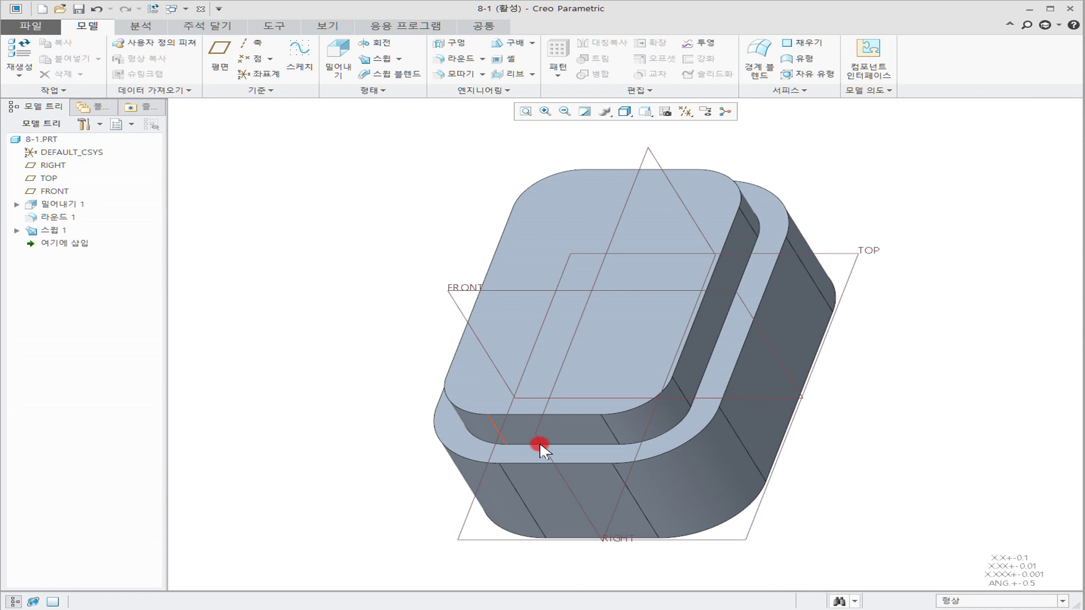
Start an Extrude with its sketch on the raised top face and orient the view parallel to the sketch plane.
{"action": "left_click", "coordinate": [625, 201]}
{"action": "left_click", "coordinate": [447, 331]}
{"action": "left_click", "coordinate": [338, 54]}
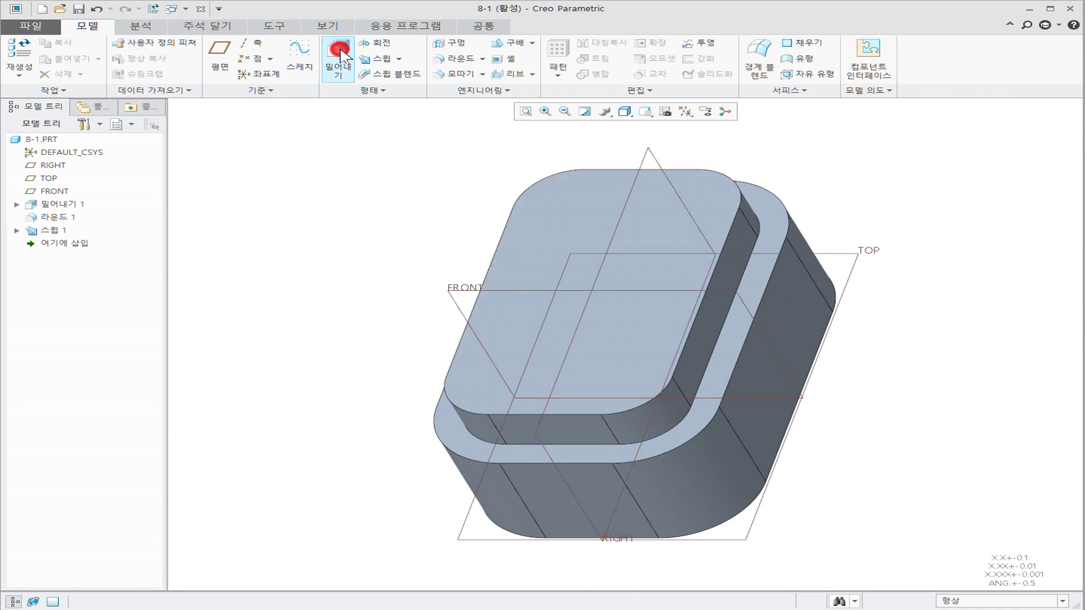
{"action": "left_click", "coordinate": [558, 219]}
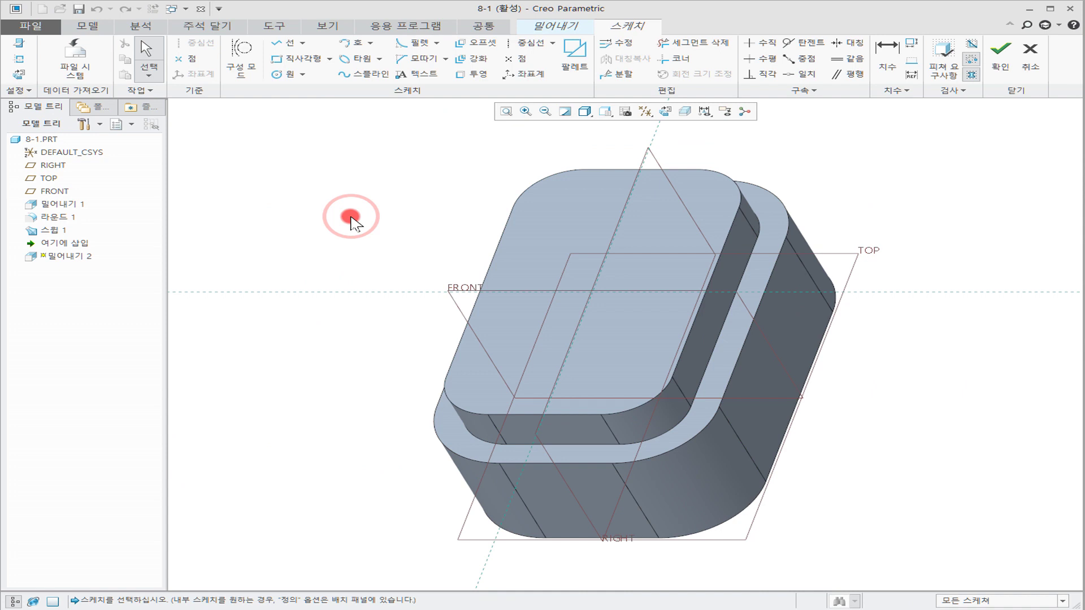
{"action": "left_click", "coordinate": [667, 111]}
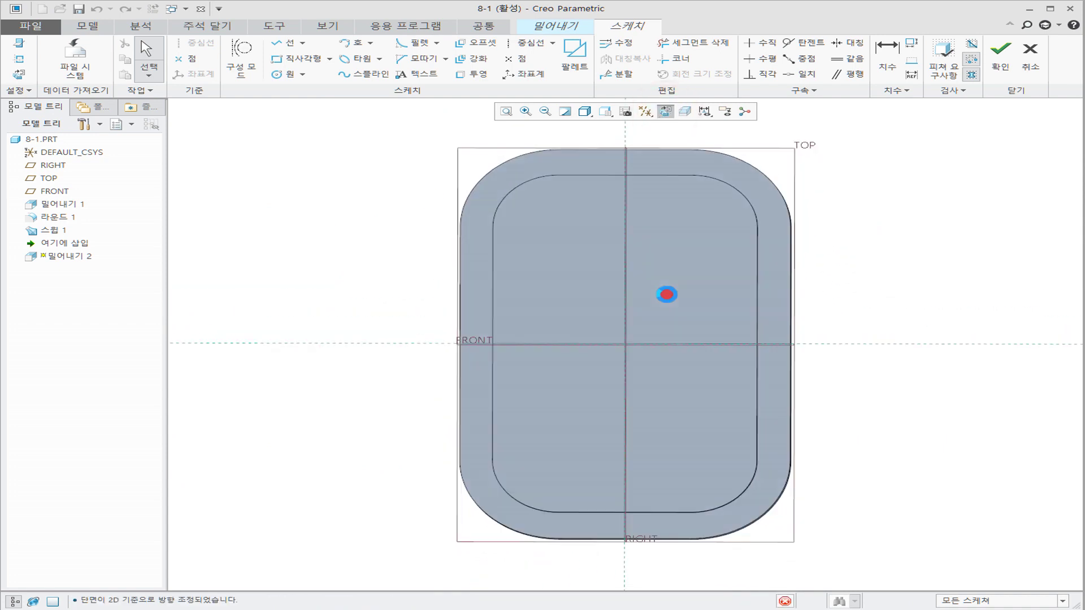
{"action": "middle_click_drag", "start_coordinate": [659, 290], "coordinate": [611, 292], "text": "shift"}
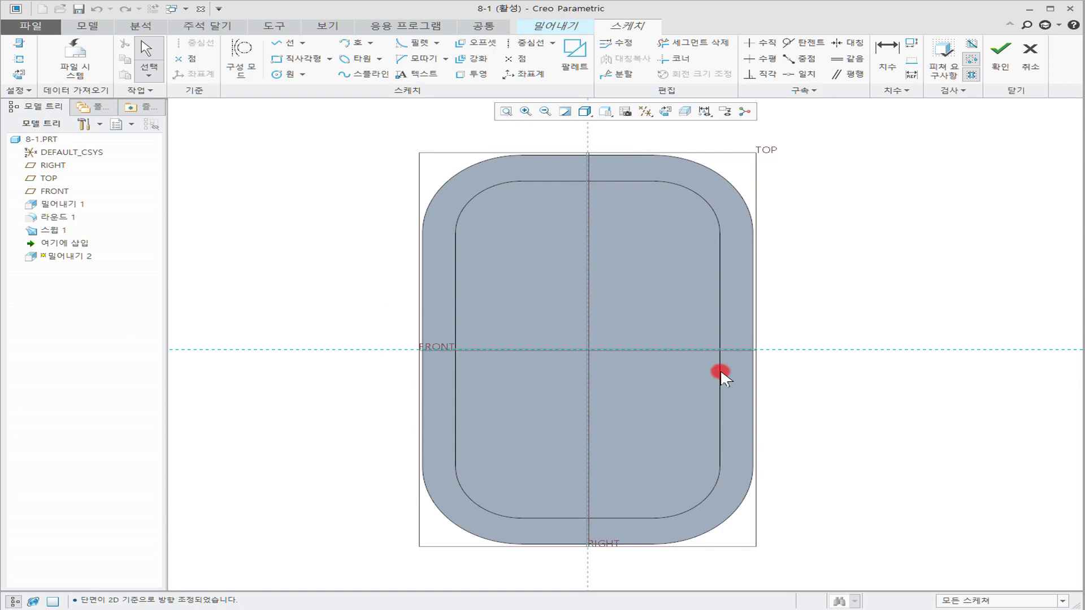
{"action": "mouse_move", "coordinate": [627, 245]}
{"action": "middle_mouse_down"}
{"action": "mouse_move", "coordinate": [590, 240]}
{"action": "mouse_move", "coordinate": [672, 215]}
{"action": "middle_mouse_up"}
{"action": "left_click", "coordinate": [664, 113]}
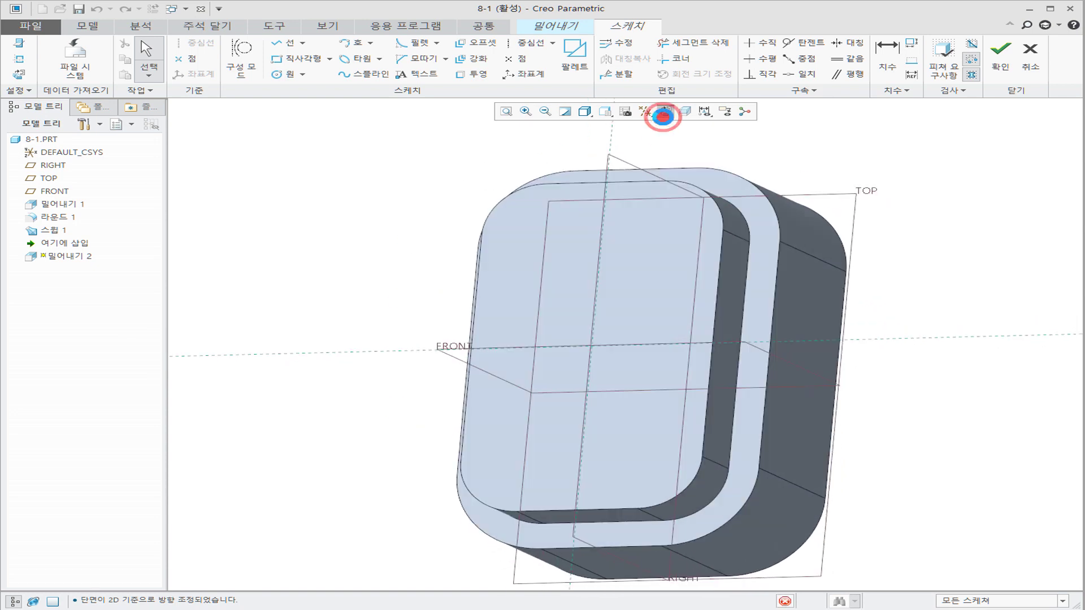
Switch to PowerPoint and examine the rounded corners and wall offsets of the cavity in drawing 8-1.
{"action": "left_click_drag", "start_coordinate": [837, 45], "coordinate": [842, 48]}
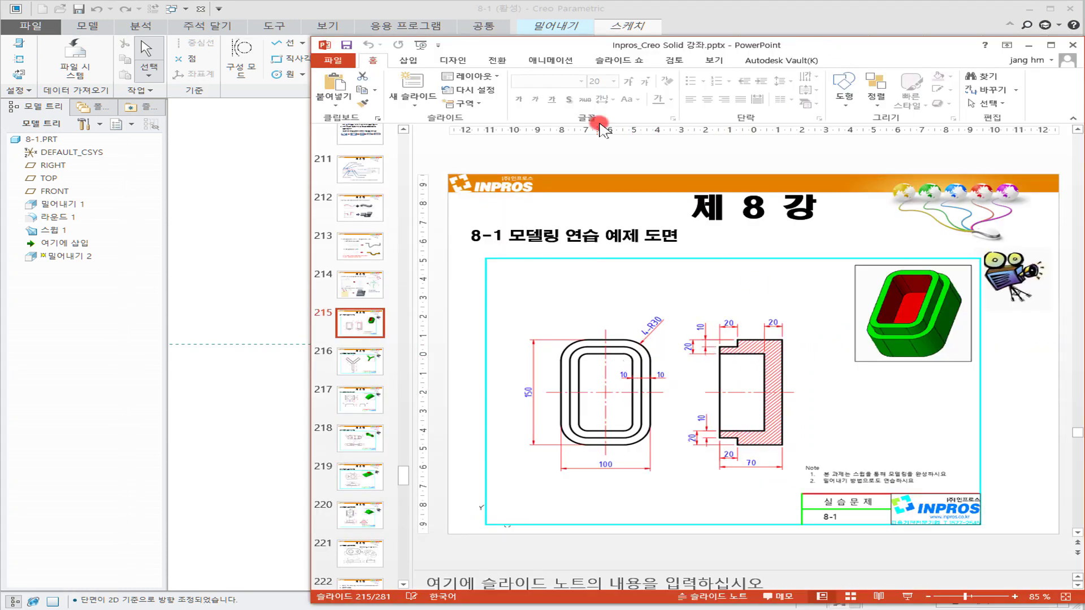
{"action": "left_click_drag", "start_coordinate": [668, 50], "coordinate": [524, 35]}
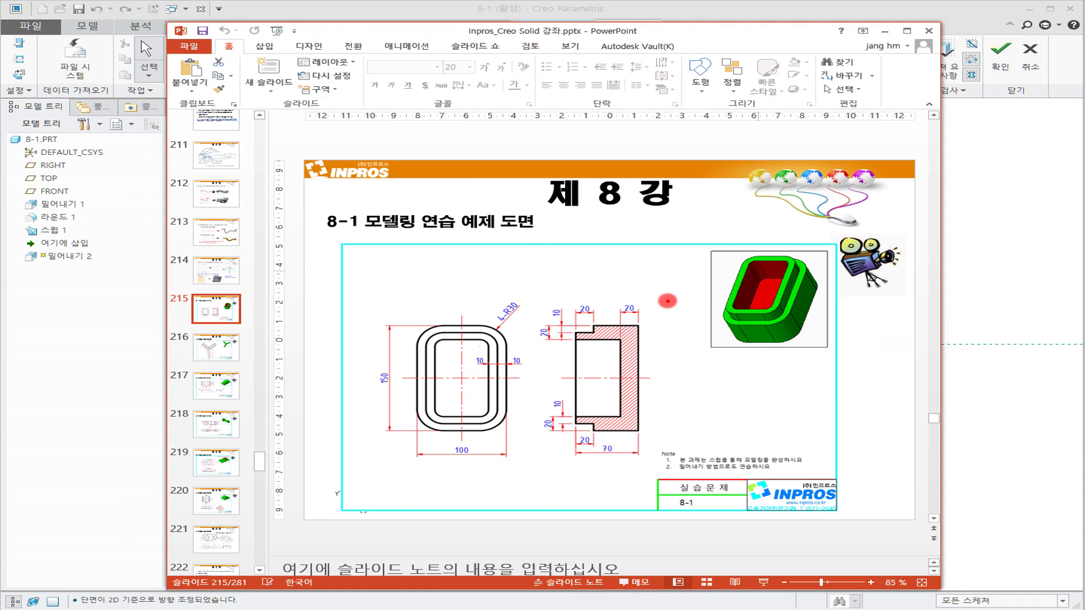
{"action": "left_click_drag", "start_coordinate": [475, 325], "coordinate": [507, 345]}
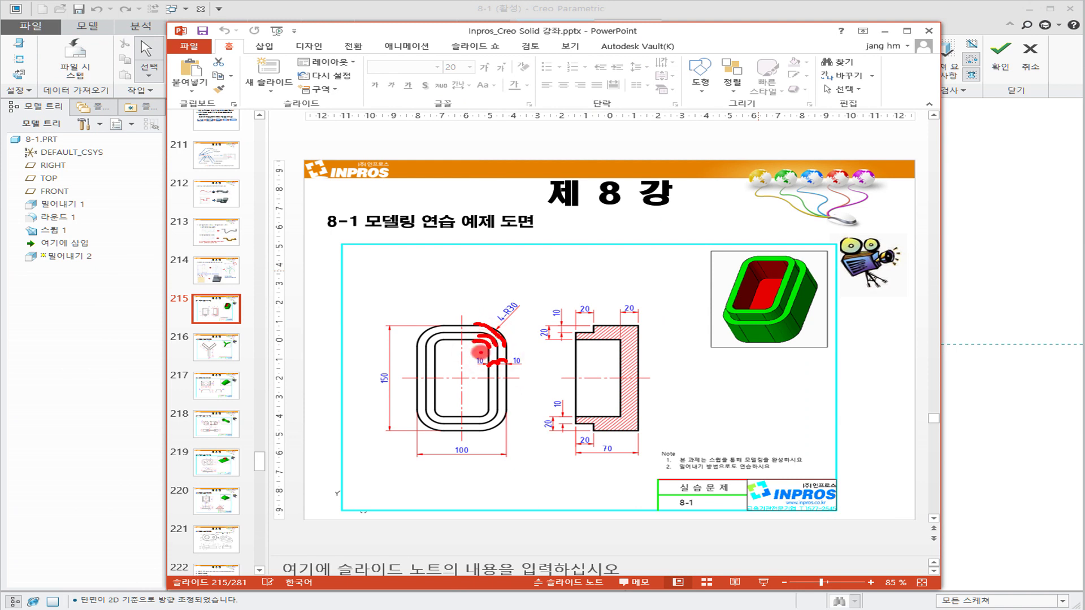
Switch back to Creo and offset one corner arc of the raised face inward by 10 as a single edge.
{"action": "key", "text": "Escape"}
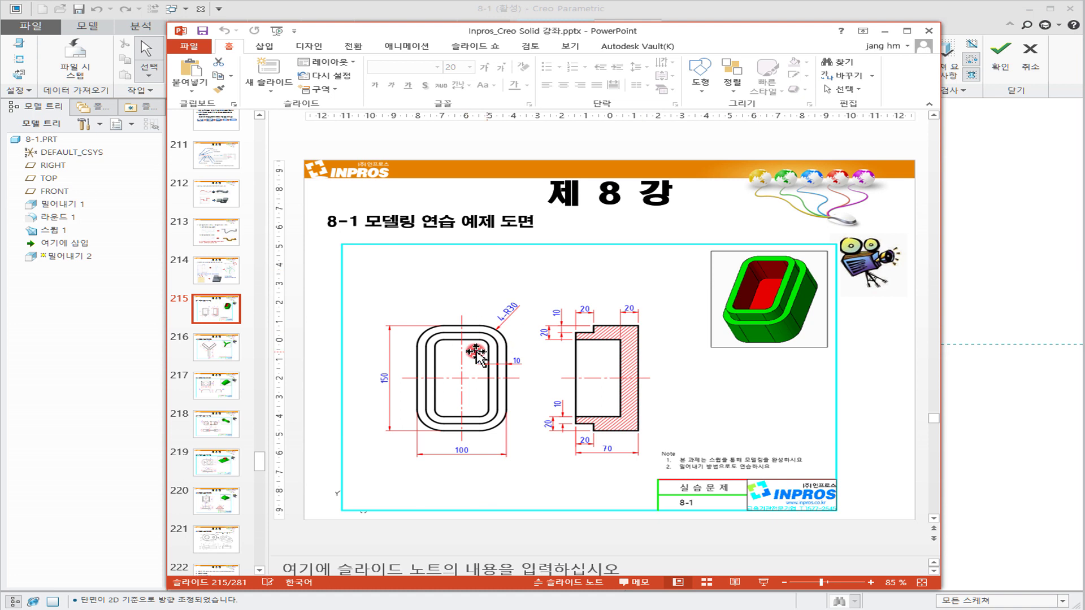
{"action": "left_click_drag", "start_coordinate": [762, 34], "coordinate": [0, 42]}
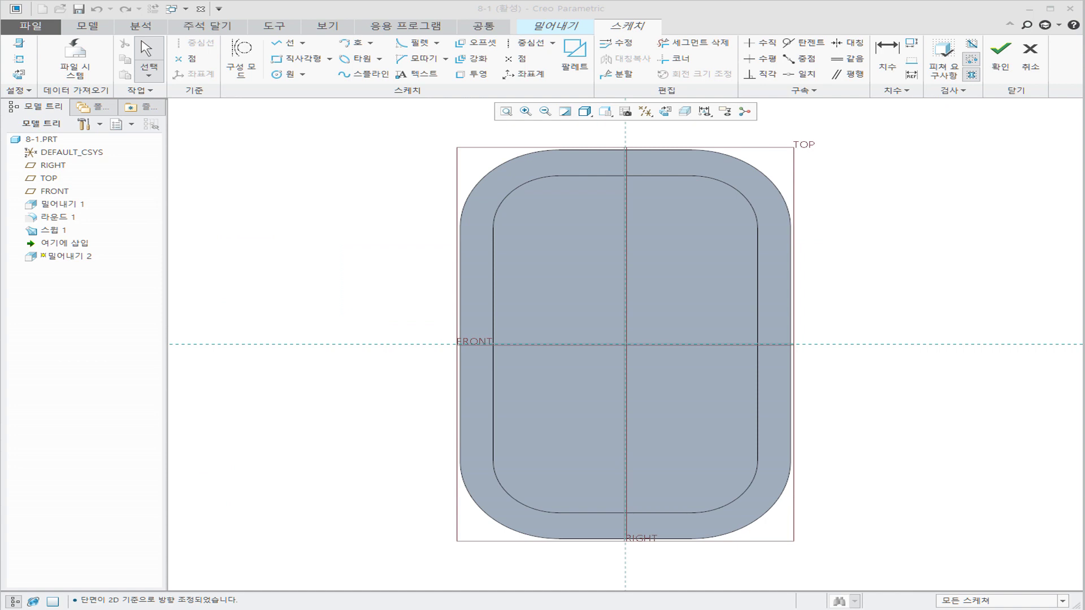
{"action": "middle_click_drag", "start_coordinate": [608, 345], "coordinate": [487, 353]}
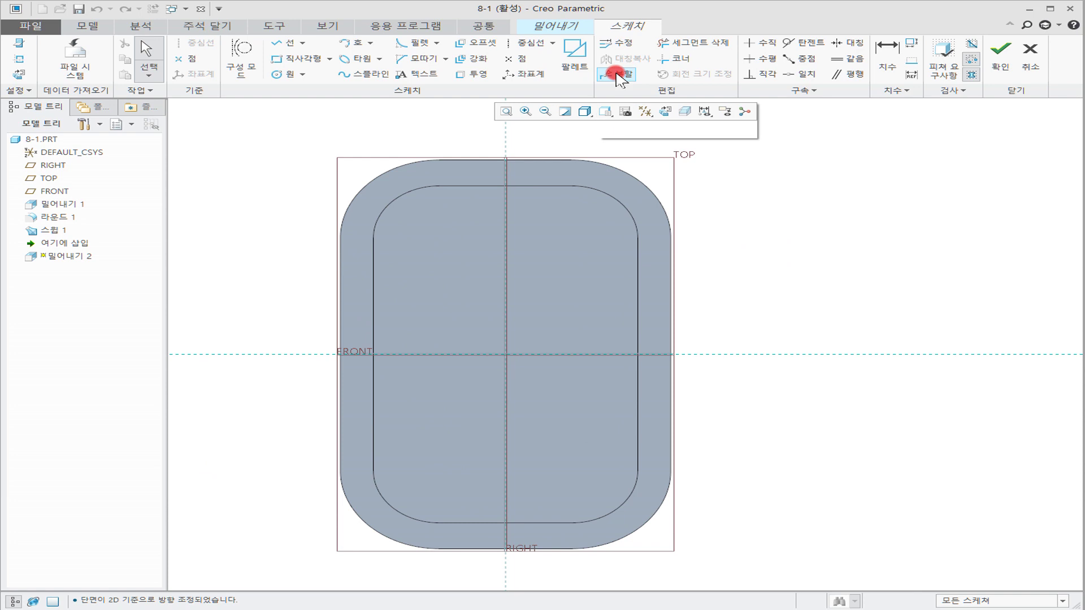
{"action": "left_click", "coordinate": [476, 42]}
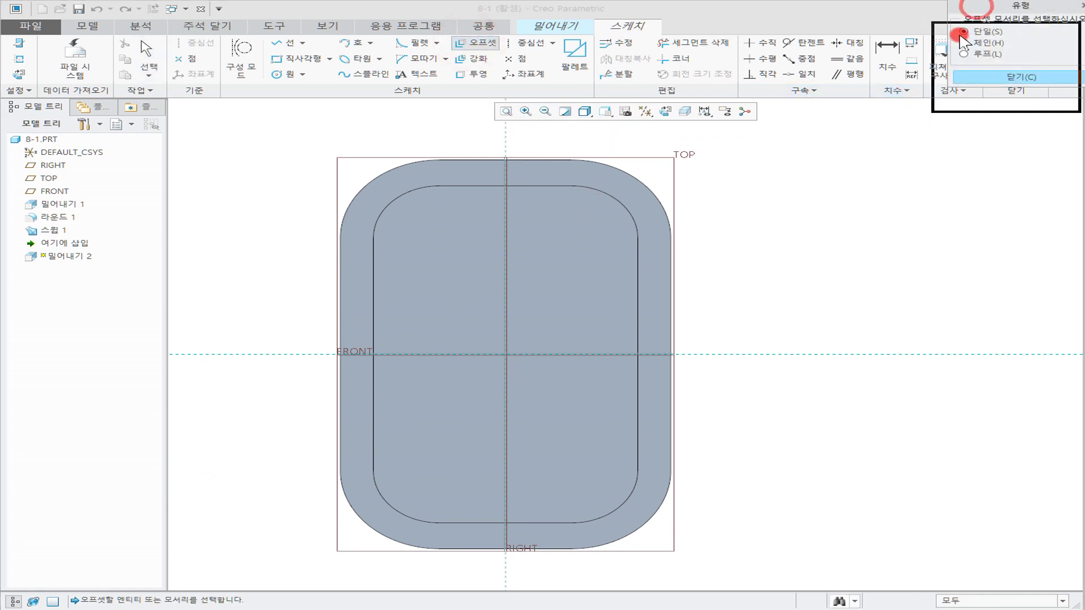
{"action": "left_click_drag", "start_coordinate": [973, 10], "coordinate": [879, 137]}
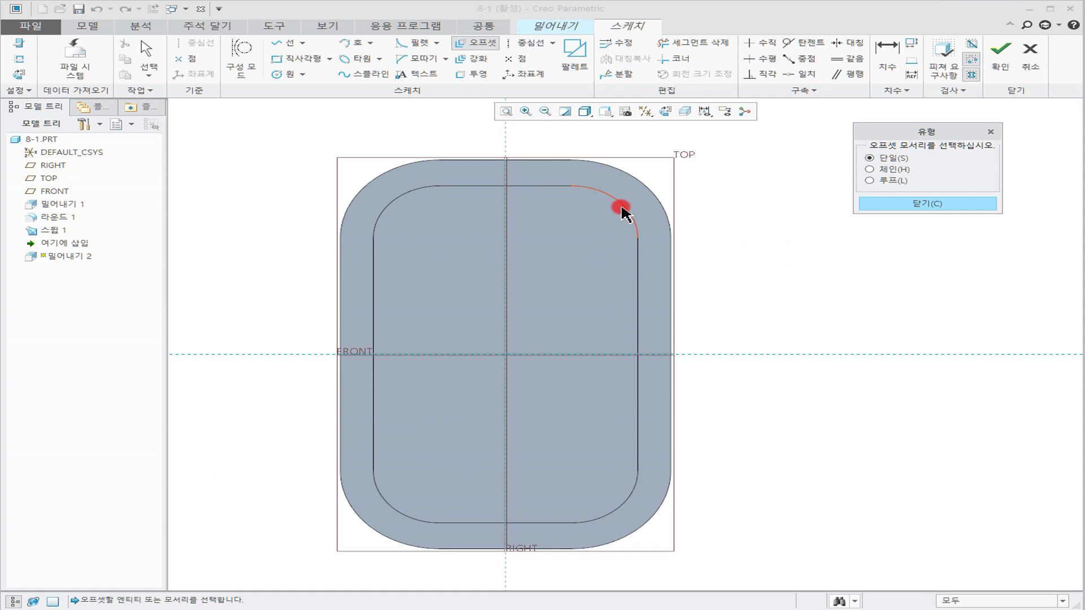
{"action": "left_click", "coordinate": [645, 204]}
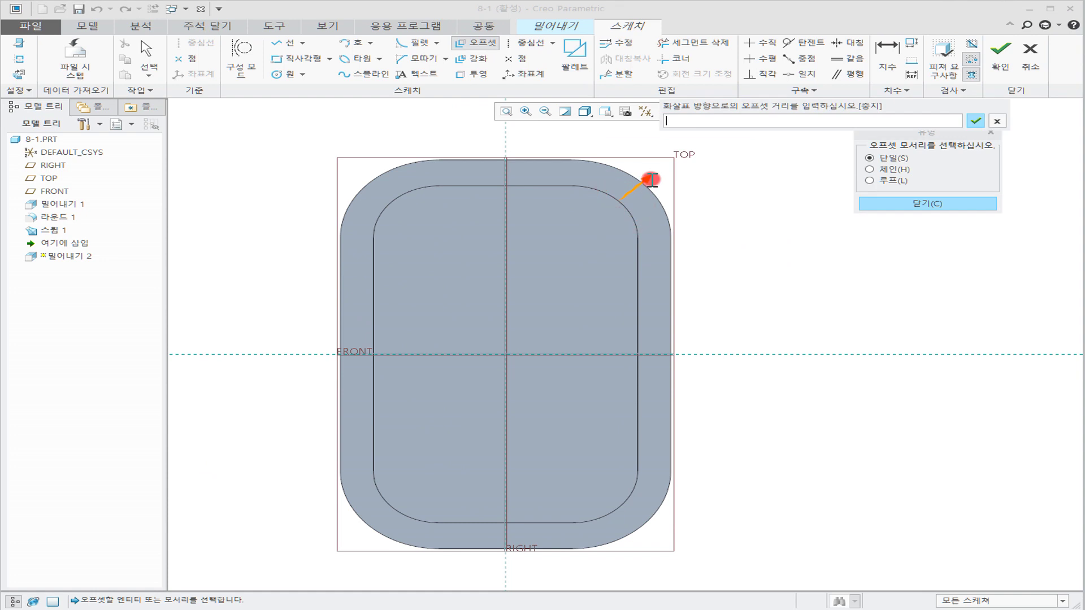
{"action": "type", "text": "-10"}
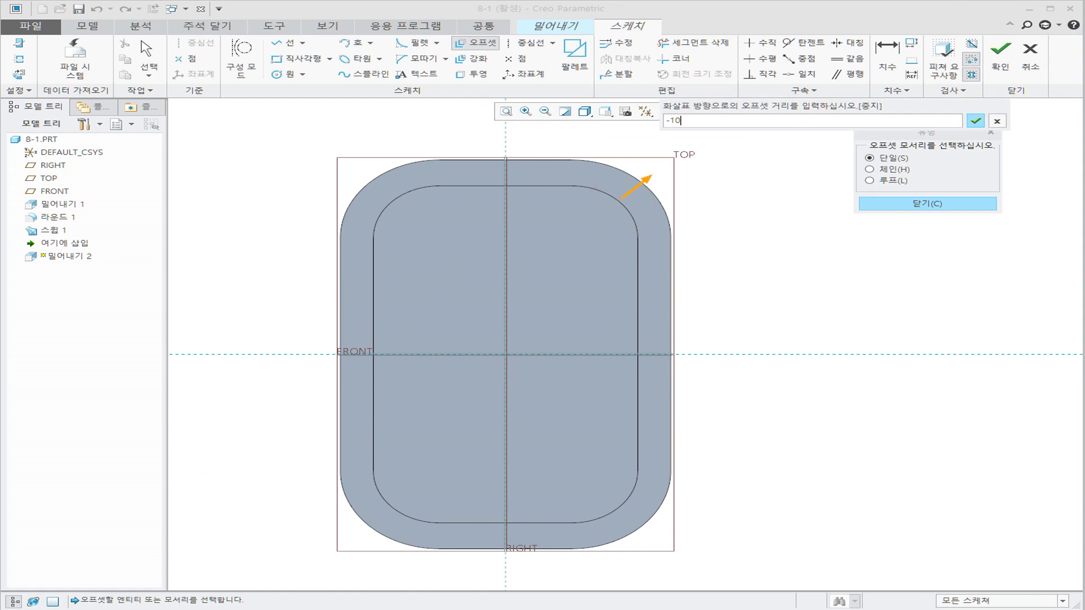
{"action": "middle_click", "coordinate": [826, 126]}
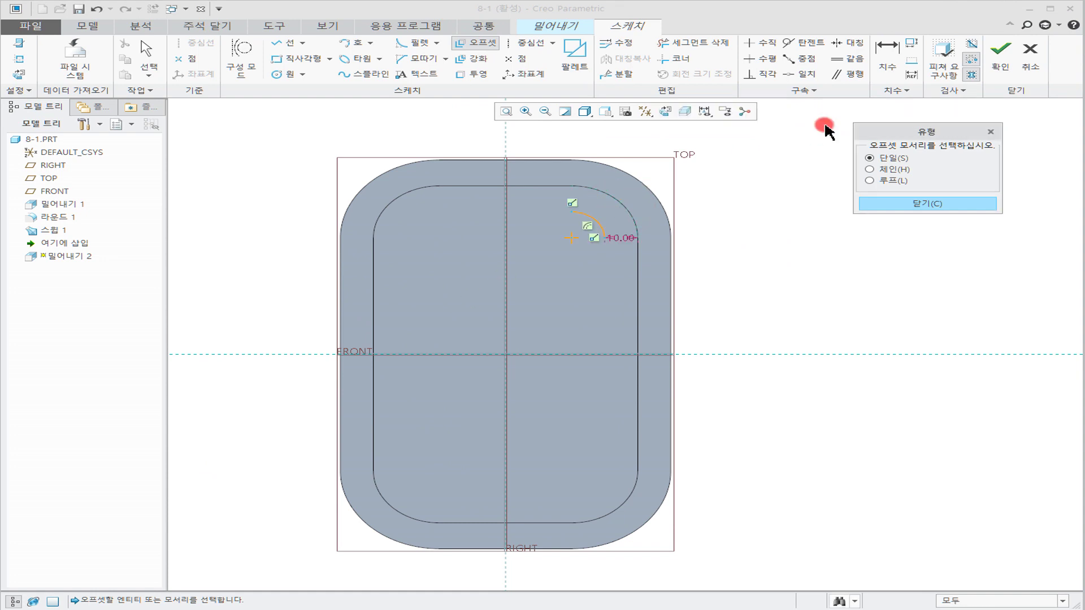
Abandon the next single-edge offset, discard the sketch and cancel the Extrude.
{"action": "left_click", "coordinate": [637, 289]}
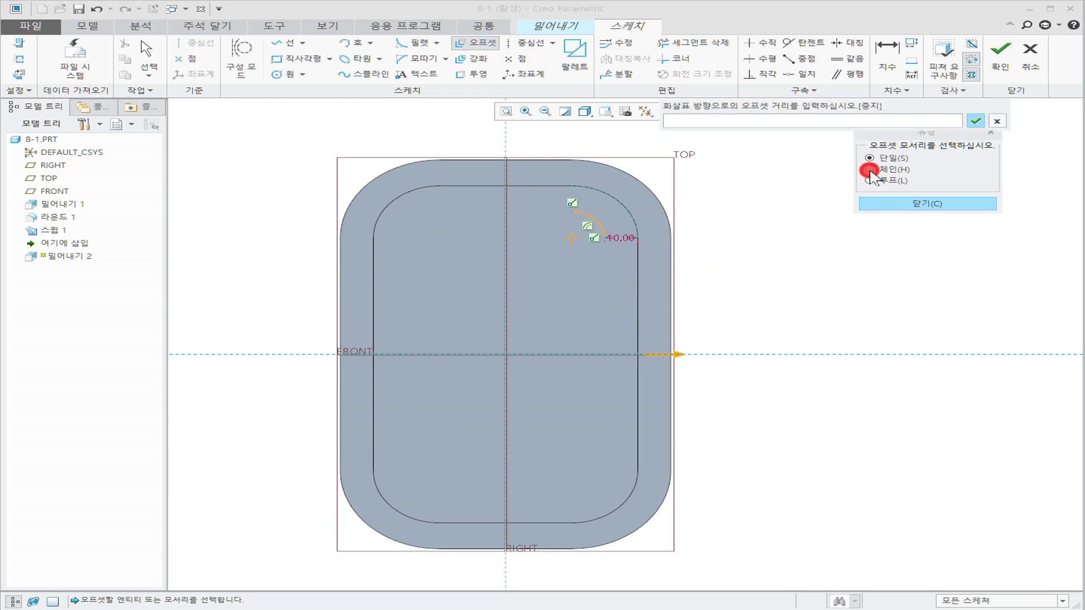
{"action": "left_click", "coordinate": [933, 205]}
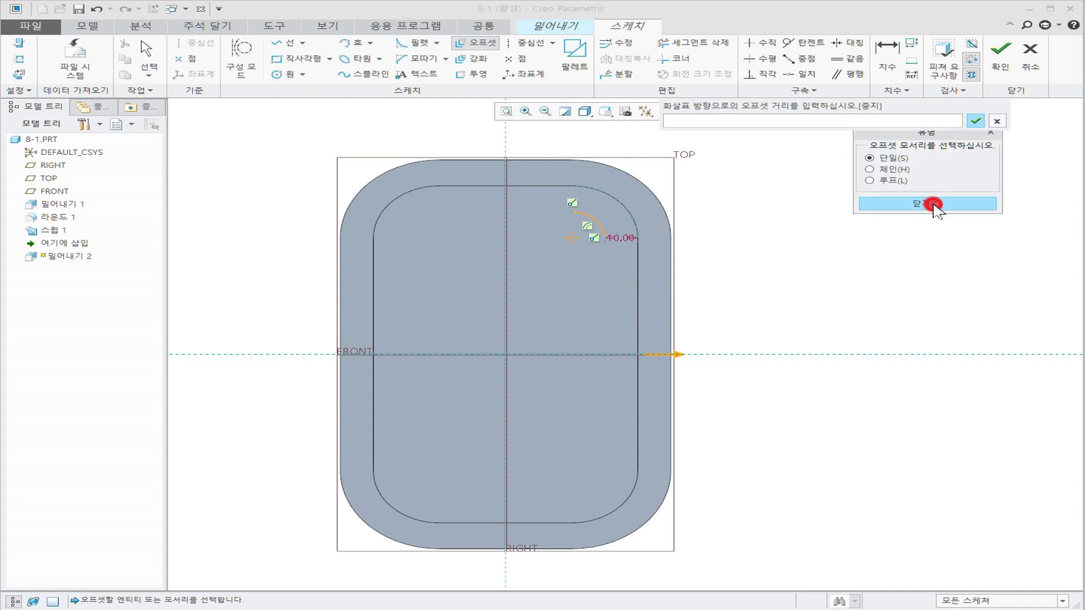
{"action": "left_click", "coordinate": [997, 121]}
{"action": "left_click", "coordinate": [983, 204]}
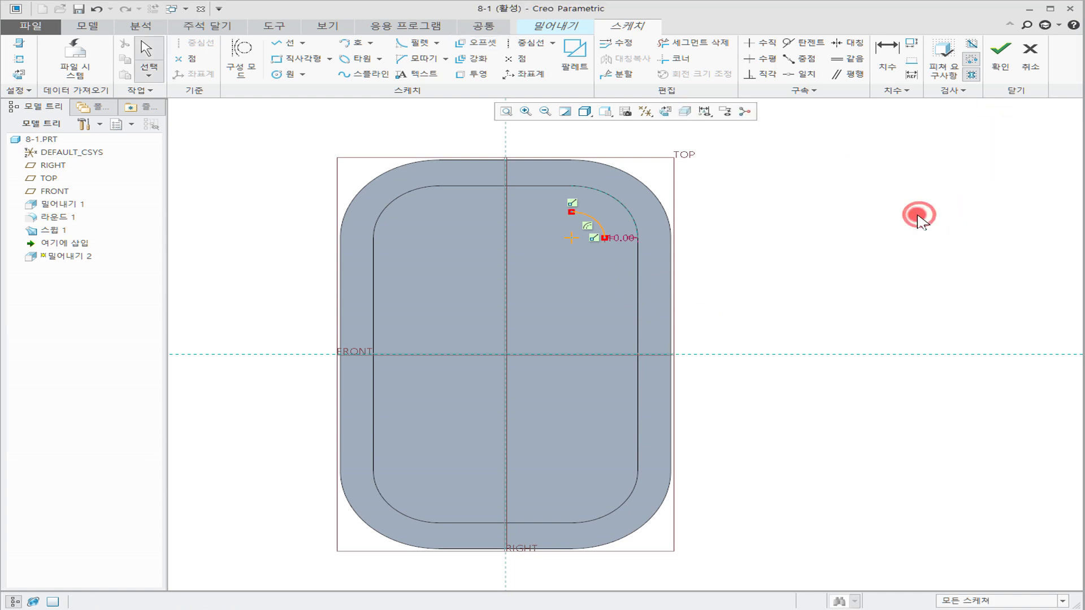
{"action": "left_click", "coordinate": [1047, 64]}
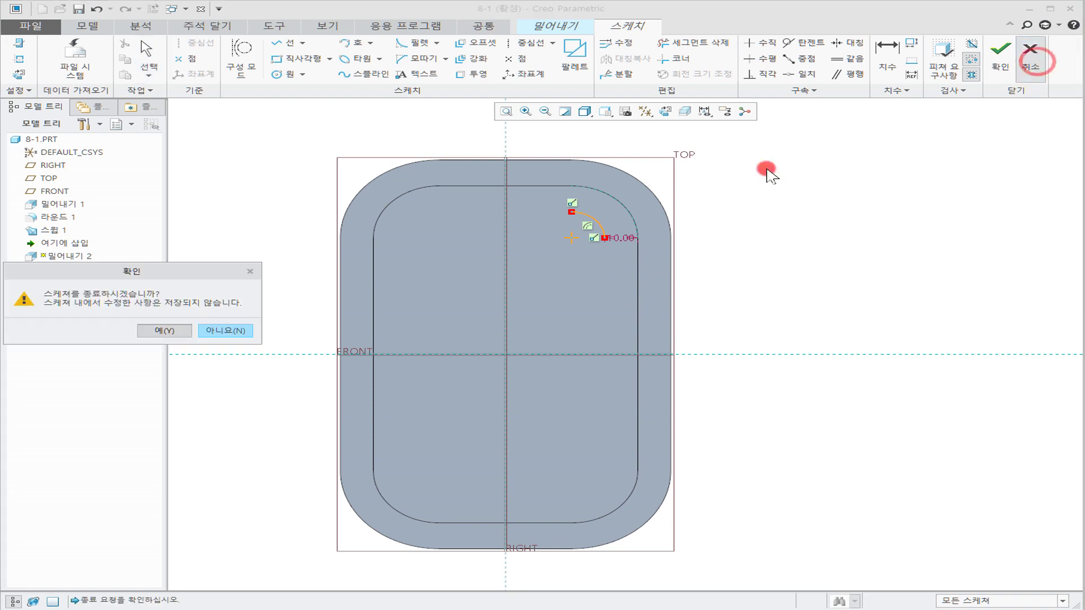
{"action": "left_click", "coordinate": [181, 334]}
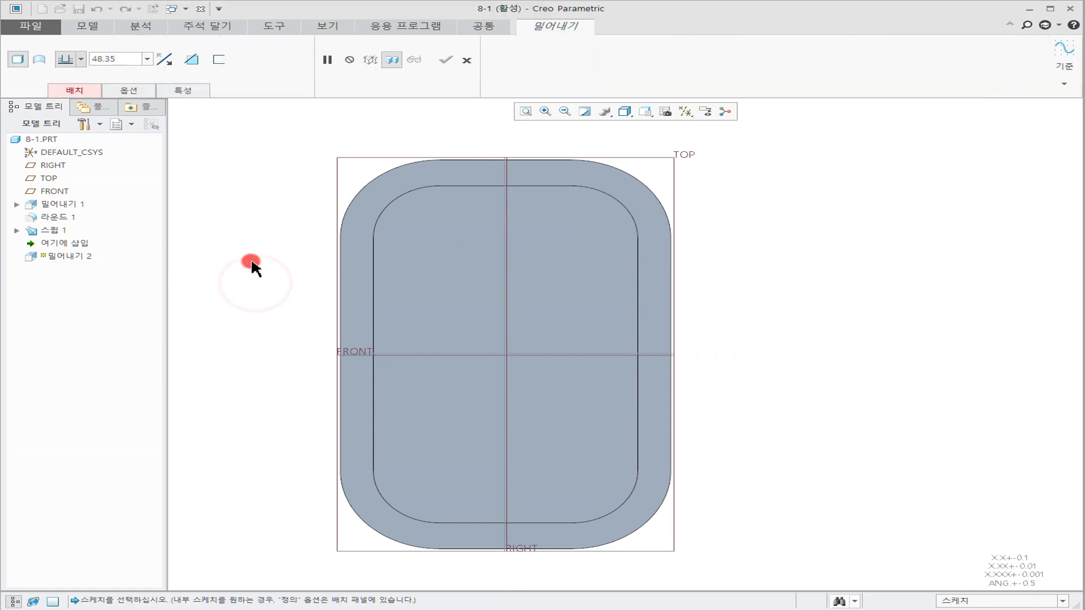
{"action": "left_click", "coordinate": [467, 60]}
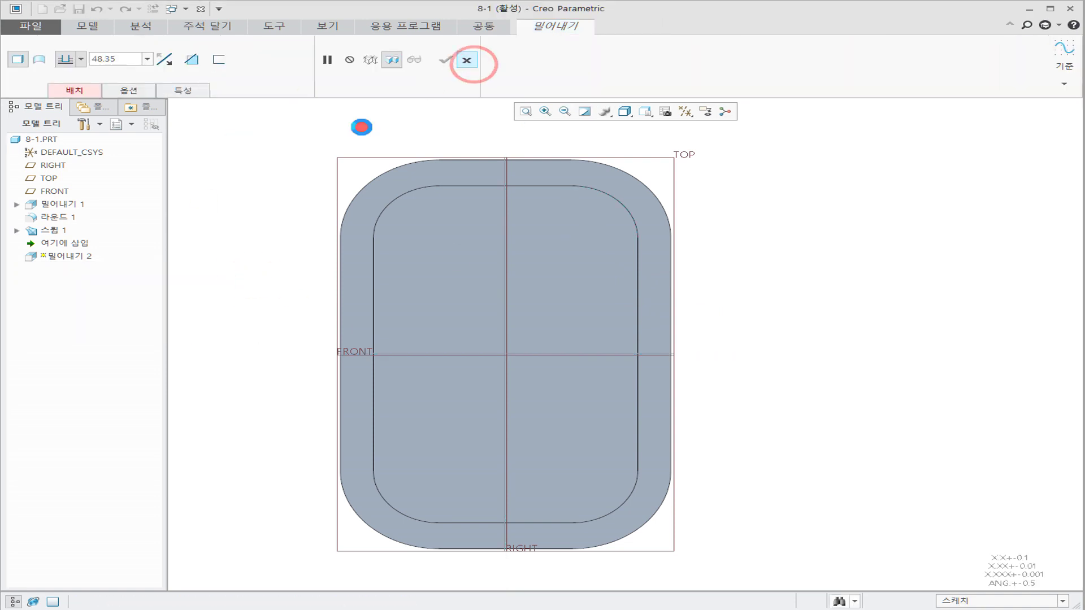
Start an Extrude again with its sketch on the raised top face, viewed parallel to the sketch plane.
{"action": "left_click", "coordinate": [304, 63]}
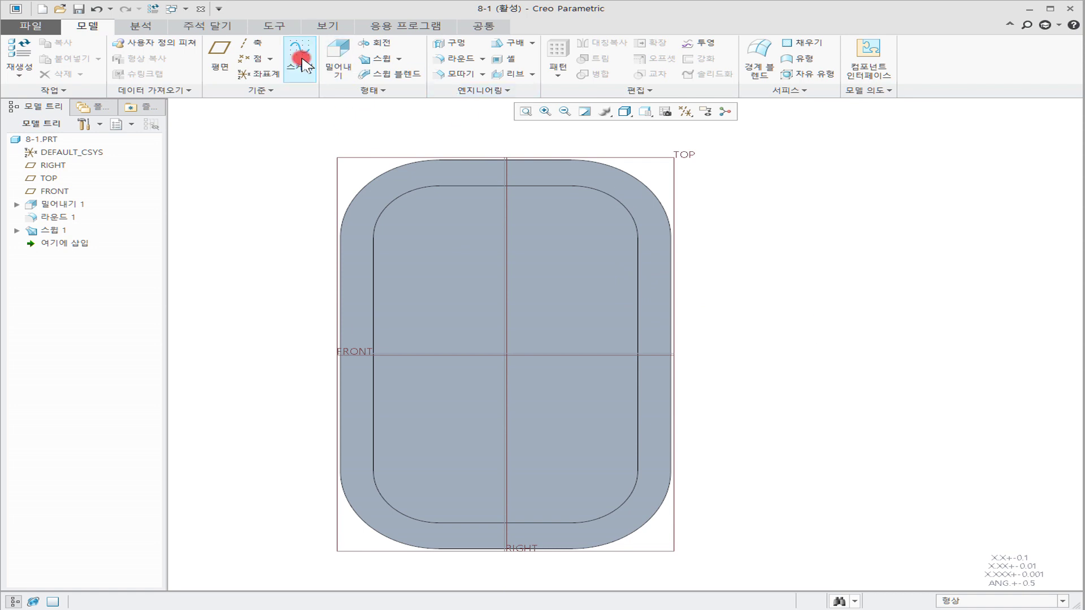
{"action": "left_click", "coordinate": [334, 58]}
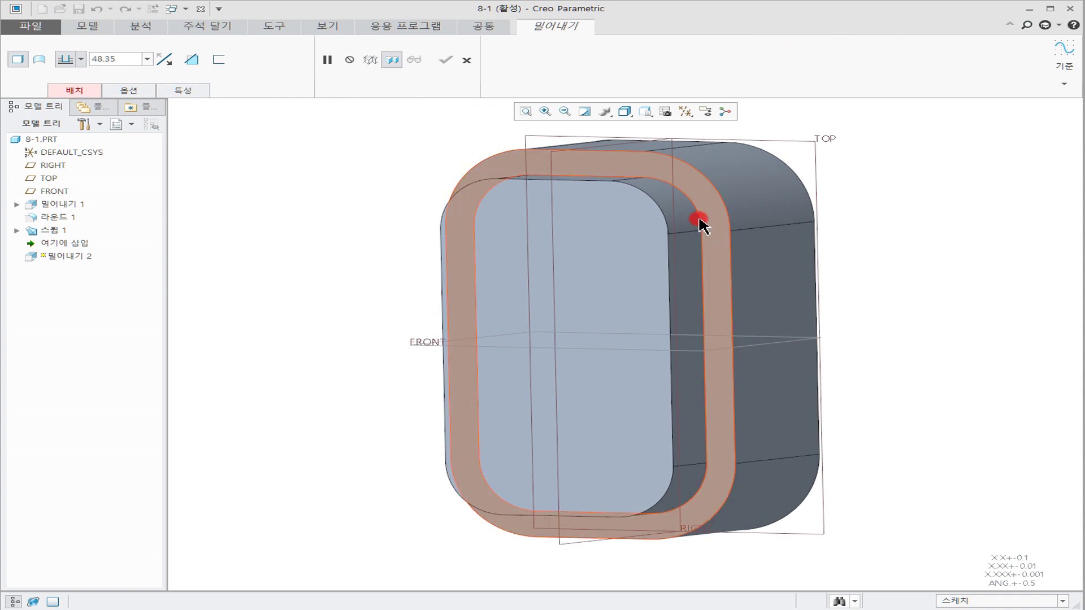
{"action": "left_click", "coordinate": [634, 216]}
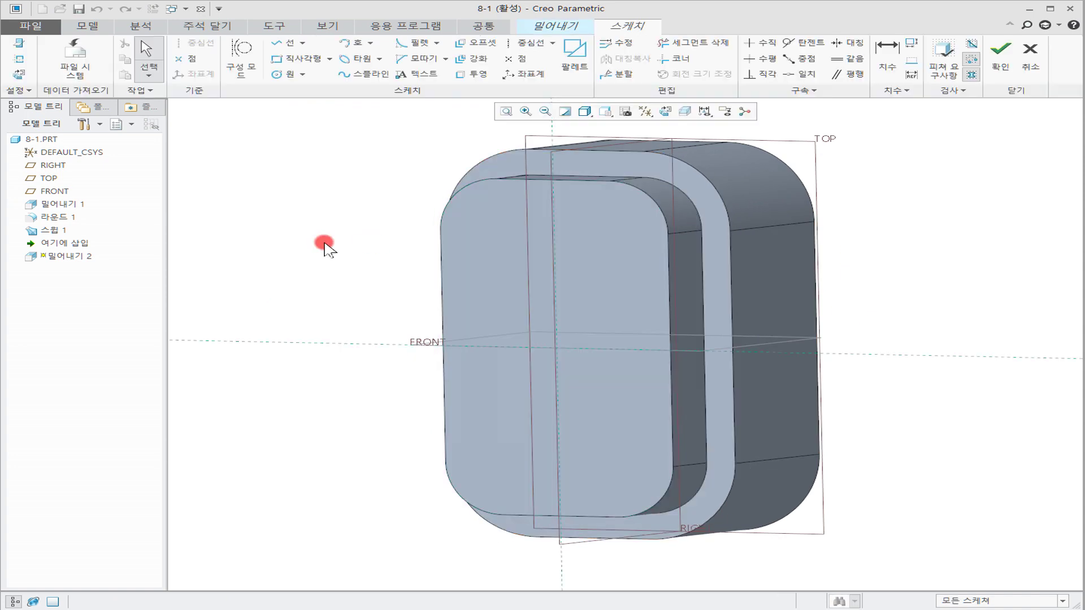
{"action": "left_click", "coordinate": [668, 113]}
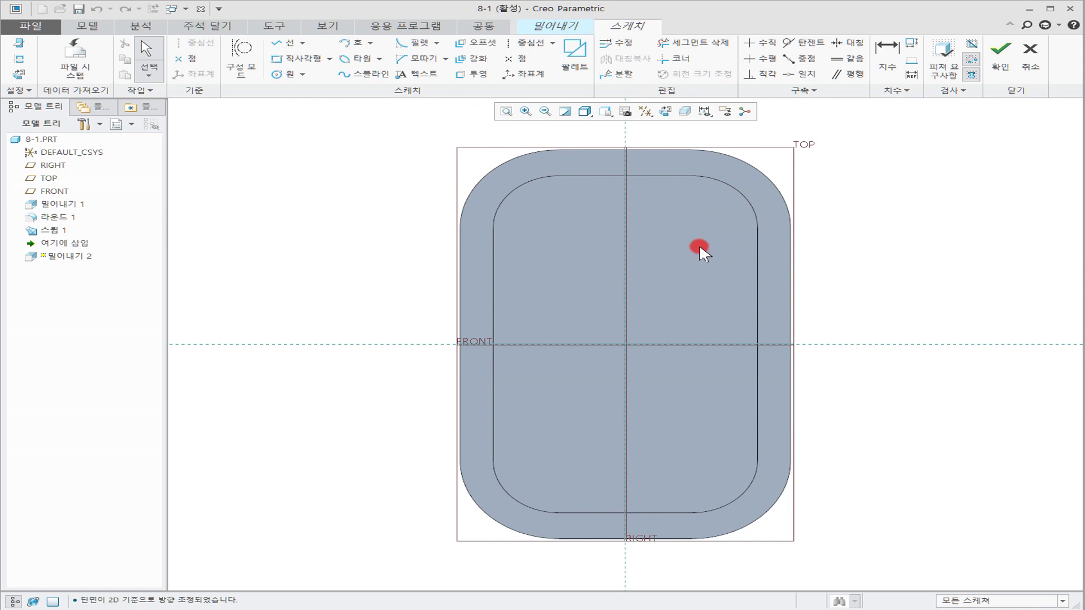
{"action": "middle_click_drag", "start_coordinate": [684, 249], "coordinate": [566, 249]}
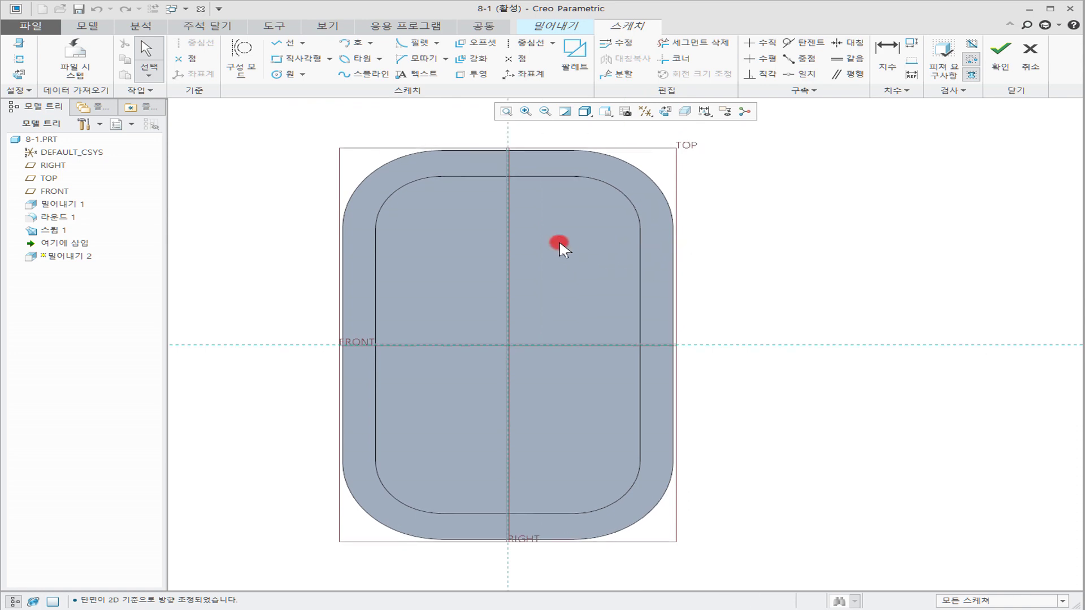
Offset the raised face's whole edge loop by -10 with the Loop option and finish the sketch.
{"action": "left_click", "coordinate": [459, 42]}
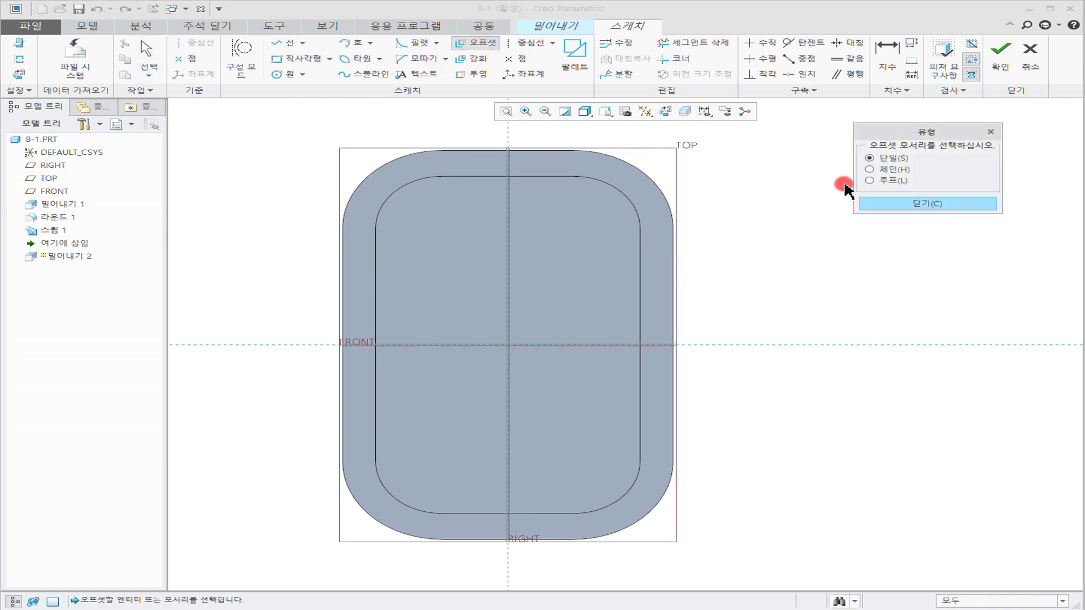
{"action": "left_click", "coordinate": [872, 181]}
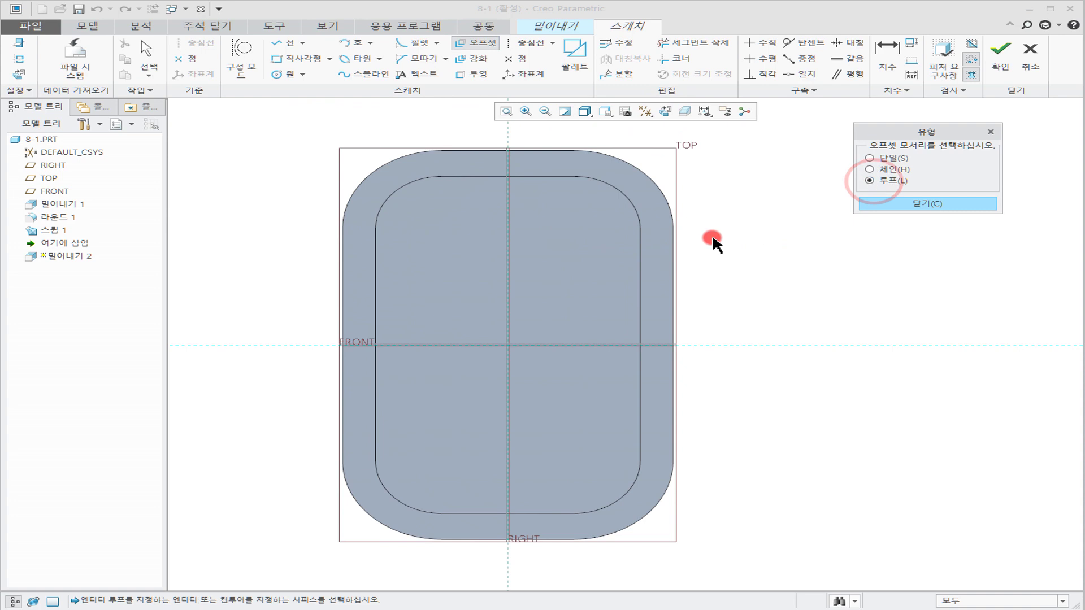
{"action": "left_click", "coordinate": [622, 195]}
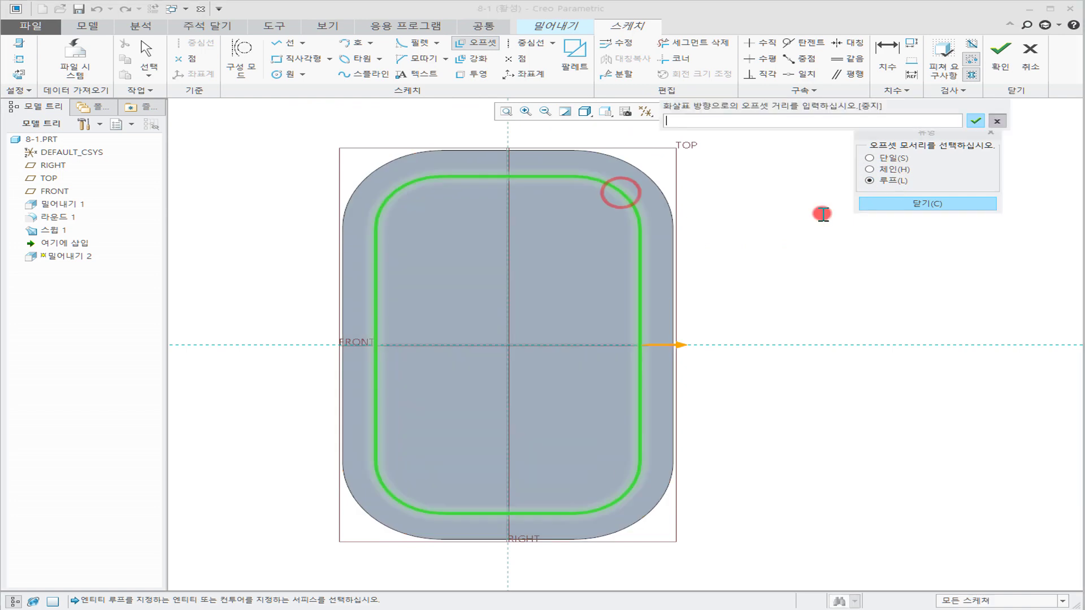
{"action": "type", "text": "-10"}
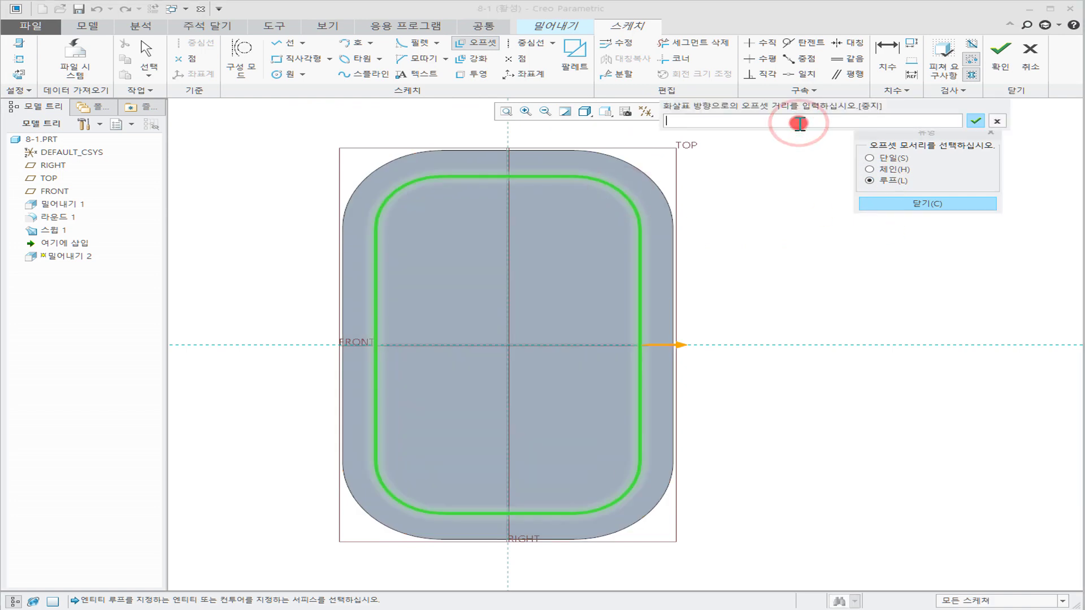
{"action": "key", "text": "Return"}
{"action": "mouse_move", "coordinate": [803, 339]}
{"action": "middle_mouse_down"}
{"action": "mouse_move", "coordinate": [784, 380]}
{"action": "mouse_move", "coordinate": [804, 383]}
{"action": "middle_mouse_up"}
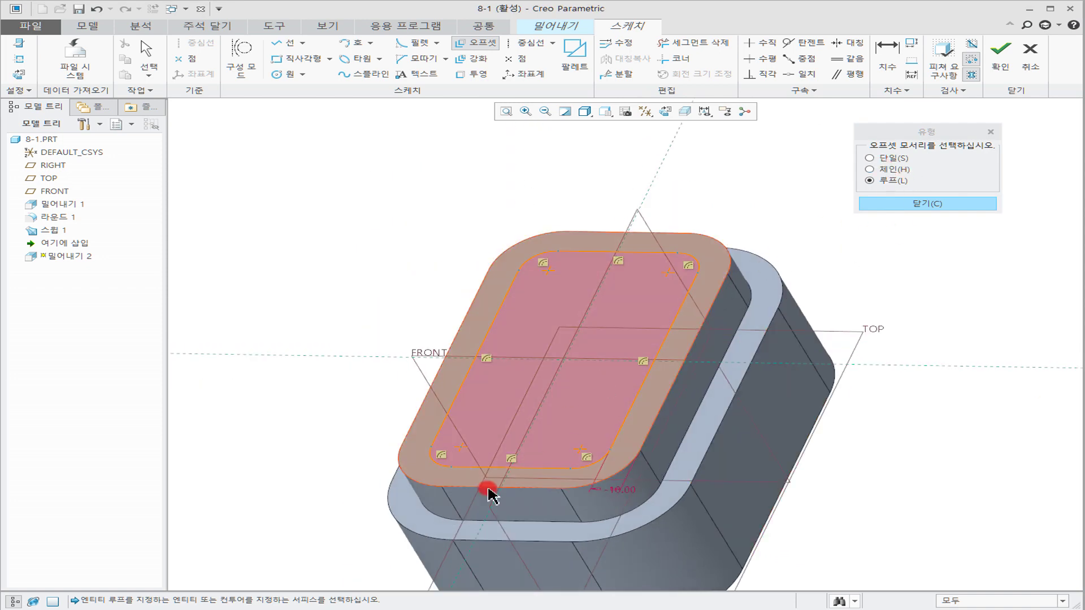
{"action": "left_click", "coordinate": [966, 204]}
{"action": "left_click", "coordinate": [998, 61]}
Set the extrusion to remove material and flip its depth direction into the block.
{"action": "mouse_move", "coordinate": [848, 213]}
{"action": "middle_mouse_down"}
{"action": "mouse_move", "coordinate": [799, 238]}
{"action": "mouse_move", "coordinate": [817, 225]}
{"action": "mouse_move", "coordinate": [805, 259]}
{"action": "mouse_move", "coordinate": [637, 259]}
{"action": "mouse_move", "coordinate": [593, 277]}
{"action": "middle_mouse_up"}
{"action": "scroll", "coordinate": [822, 244], "scroll_direction": "up", "scroll_amount": 3}
{"action": "left_click", "coordinate": [192, 59]}
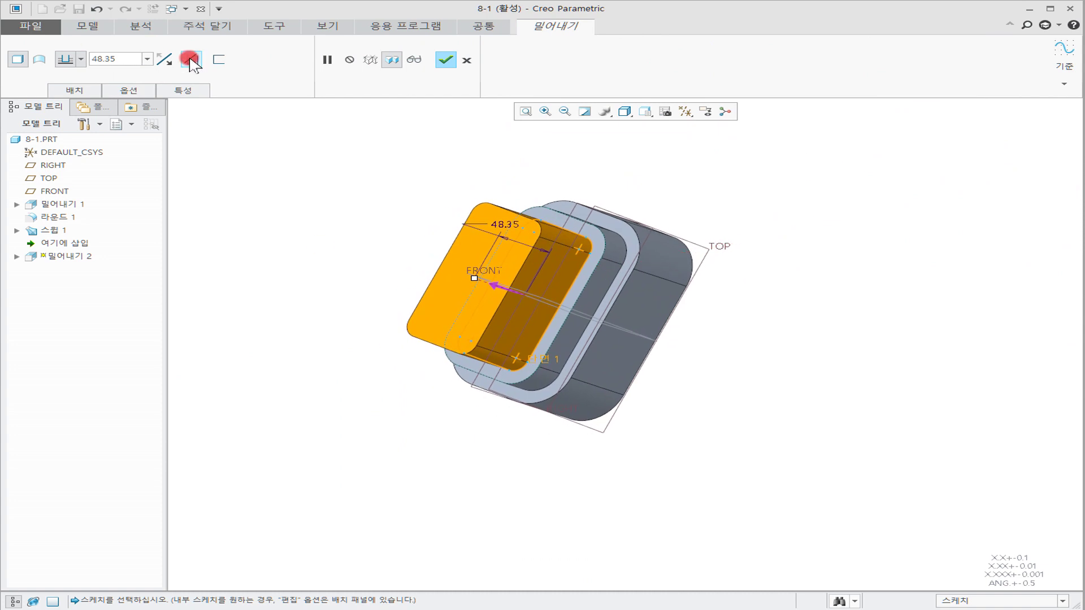
{"action": "left_click", "coordinate": [190, 58]}
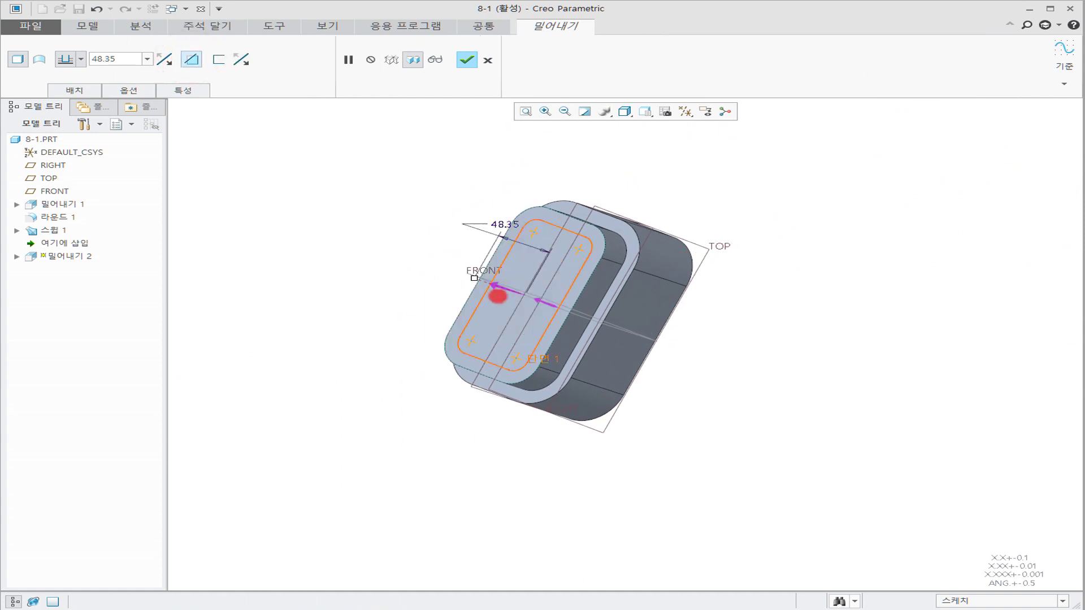
{"action": "left_click", "coordinate": [500, 289]}
{"action": "left_click", "coordinate": [317, 273]}
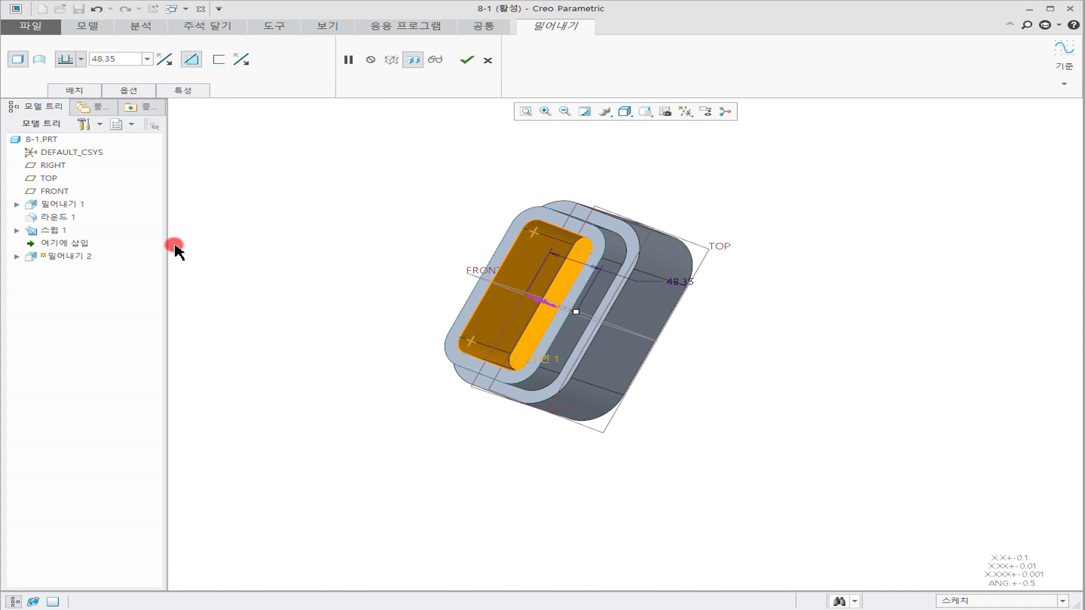
Set the cut depth to 50 and complete the inner cavity.
{"action": "double_click", "coordinate": [133, 63]}
{"action": "type", "text": "5"}
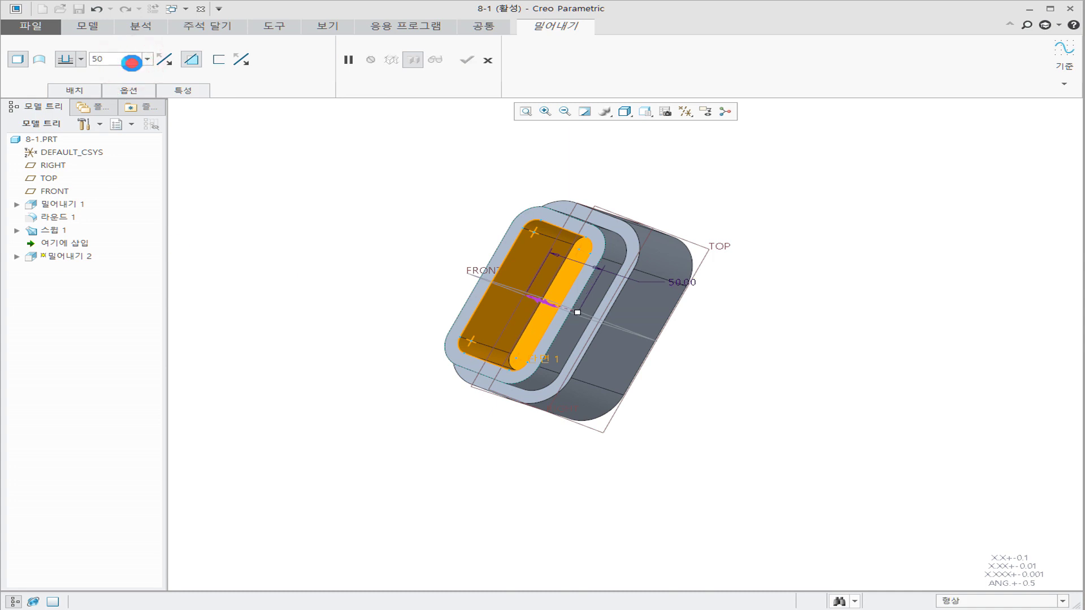
{"action": "type", "text": "0"}
{"action": "key", "text": "Return"}
{"action": "left_click", "coordinate": [473, 62]}
{"action": "left_click", "coordinate": [455, 148]}
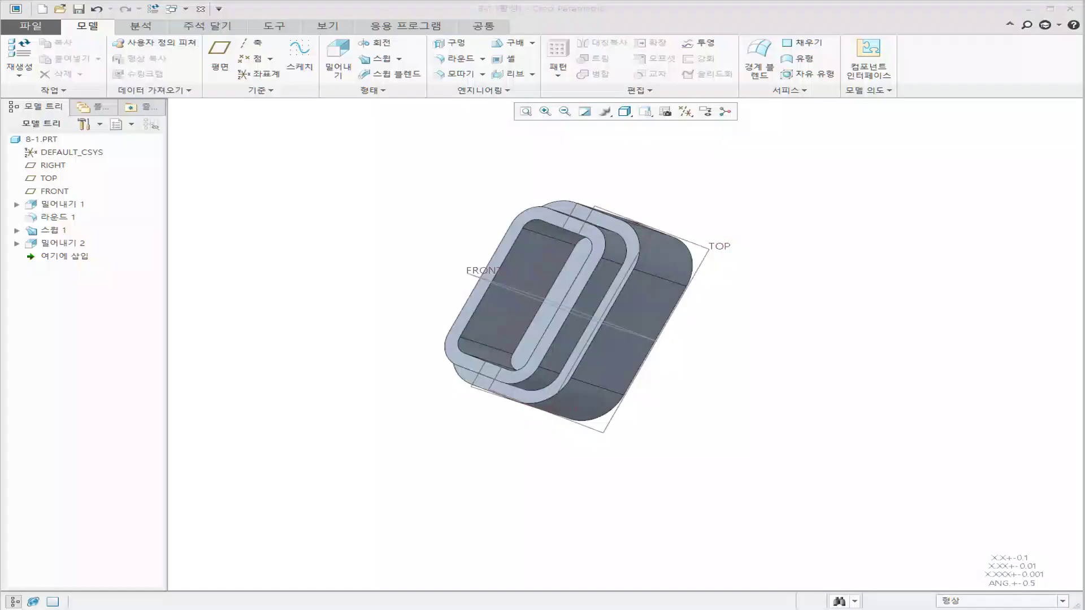
Hide all datum axes, points, coordinate systems and planes, and turn on the spin center display.
{"action": "middle_click_drag", "start_coordinate": [336, 351], "coordinate": [640, 160]}
{"action": "left_click", "coordinate": [686, 112]}
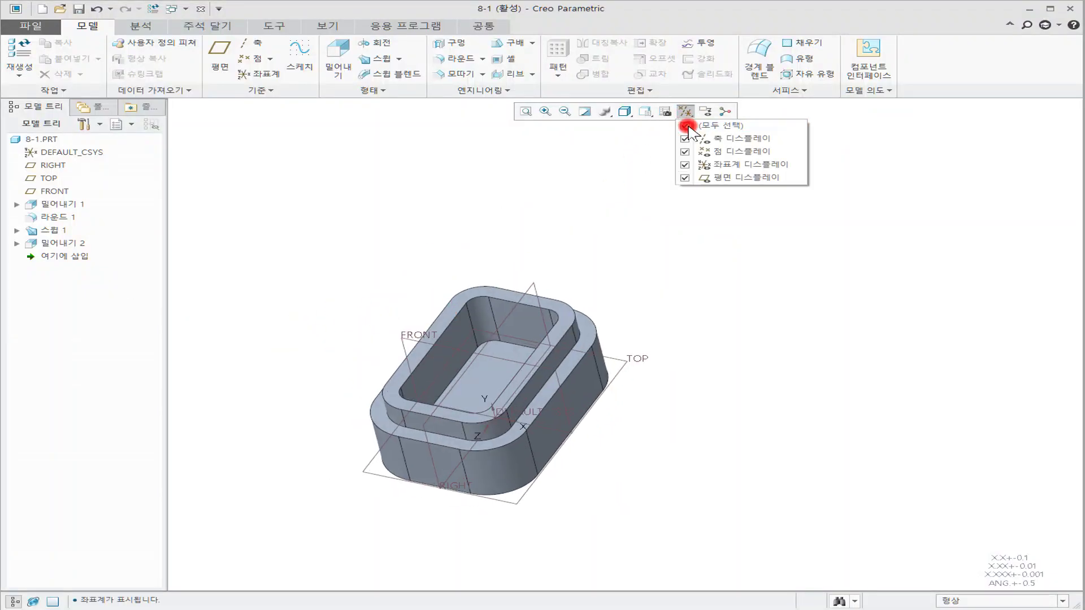
{"action": "left_click", "coordinate": [625, 150]}
{"action": "mouse_move", "coordinate": [637, 254]}
{"action": "middle_mouse_down"}
{"action": "mouse_move", "coordinate": [640, 301]}
{"action": "mouse_move", "coordinate": [661, 322]}
{"action": "mouse_move", "coordinate": [670, 277]}
{"action": "mouse_move", "coordinate": [605, 230]}
{"action": "mouse_move", "coordinate": [538, 242]}
{"action": "mouse_move", "coordinate": [528, 286]}
{"action": "mouse_move", "coordinate": [593, 308]}
{"action": "mouse_move", "coordinate": [704, 191]}
{"action": "middle_mouse_up"}
{"action": "left_click", "coordinate": [725, 113]}
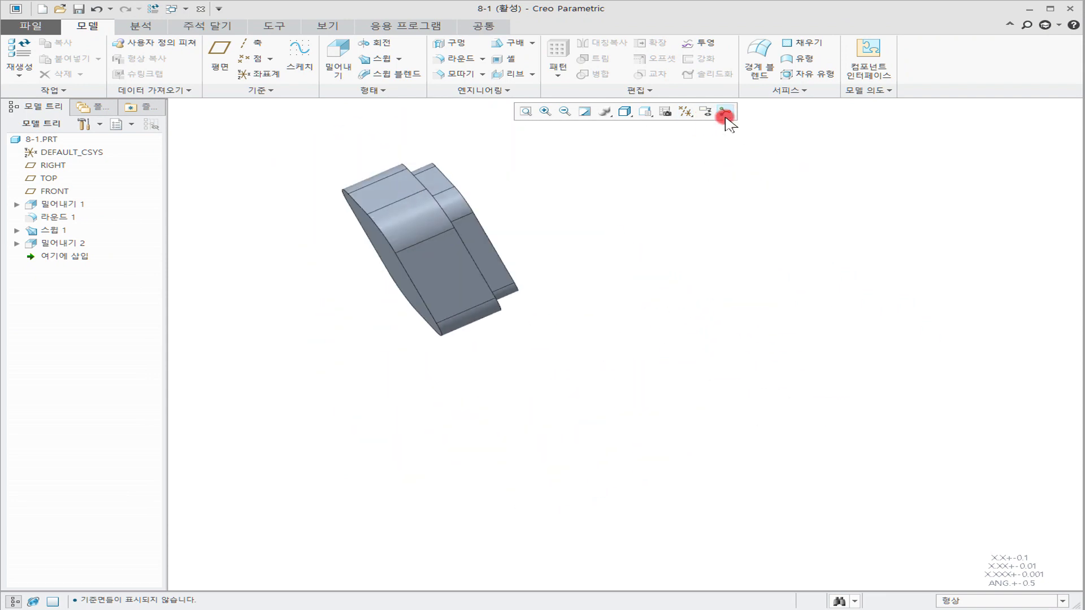
{"action": "left_click", "coordinate": [726, 115]}
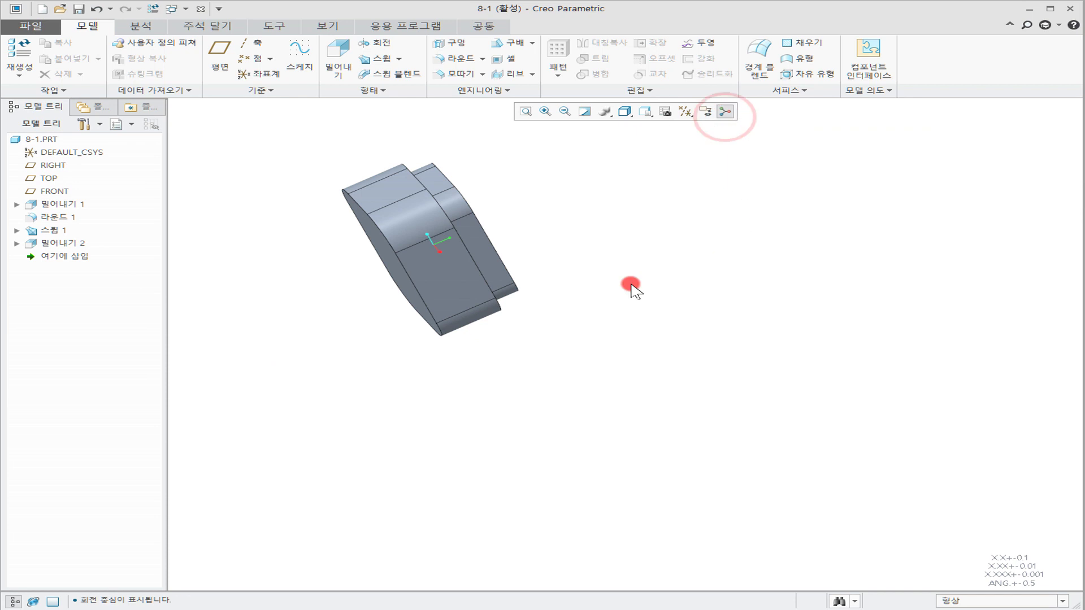
Examine the finished box's stepped rim and cavity from several angles, comparing rotation with the spin center on and off.
{"action": "mouse_move", "coordinate": [556, 299]}
{"action": "middle_mouse_down"}
{"action": "mouse_move", "coordinate": [548, 293]}
{"action": "mouse_move", "coordinate": [588, 311]}
{"action": "mouse_move", "coordinate": [618, 256]}
{"action": "mouse_move", "coordinate": [542, 252]}
{"action": "mouse_move", "coordinate": [586, 308]}
{"action": "mouse_move", "coordinate": [577, 283]}
{"action": "mouse_move", "coordinate": [462, 274]}
{"action": "mouse_move", "coordinate": [477, 235]}
{"action": "mouse_move", "coordinate": [564, 249]}
{"action": "mouse_move", "coordinate": [593, 314]}
{"action": "mouse_move", "coordinate": [605, 247]}
{"action": "middle_mouse_up"}
{"action": "scroll", "coordinate": [595, 331], "scroll_direction": "down", "scroll_amount": 3}
{"action": "scroll", "coordinate": [499, 273], "scroll_direction": "down", "scroll_amount": 2}
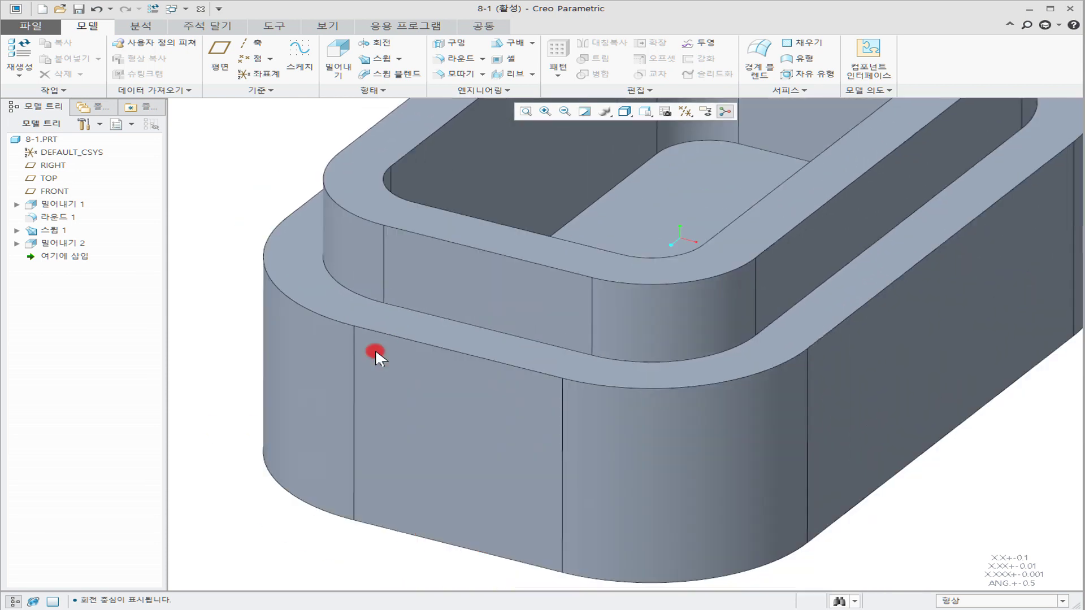
{"action": "middle_click_drag", "start_coordinate": [442, 346], "coordinate": [667, 235]}
{"action": "scroll", "coordinate": [666, 237], "scroll_direction": "up", "scroll_amount": 1}
{"action": "scroll", "coordinate": [665, 237], "scroll_direction": "down", "scroll_amount": 3}
{"action": "scroll", "coordinate": [664, 237], "scroll_direction": "up", "scroll_amount": 3}
{"action": "left_click", "coordinate": [725, 111]}
{"action": "middle_click_drag", "start_coordinate": [615, 394], "coordinate": [682, 266]}
{"action": "left_click", "coordinate": [725, 110]}
{"action": "left_click", "coordinate": [725, 112]}
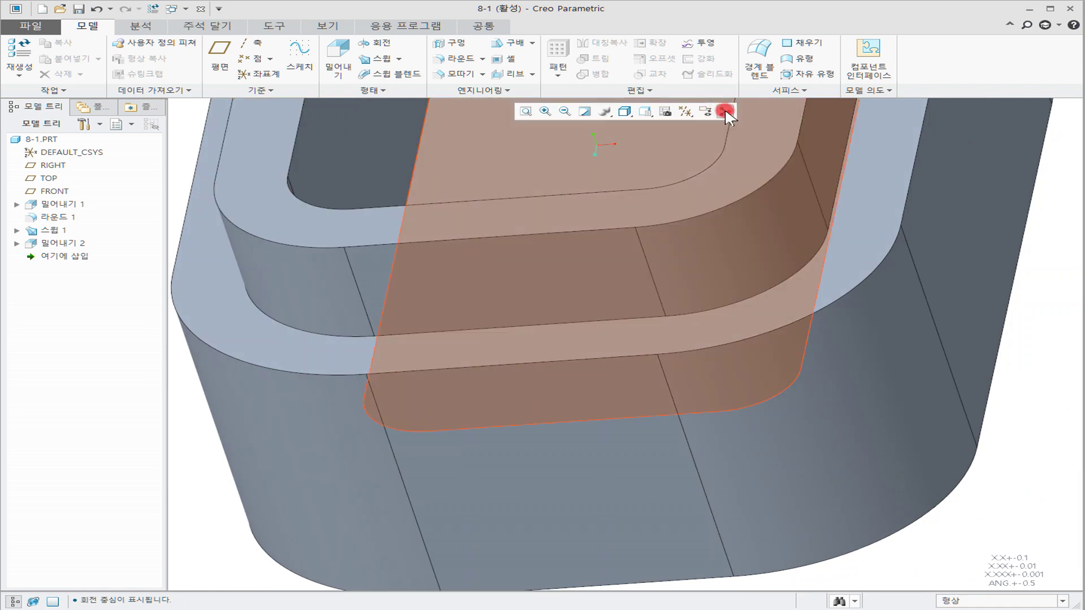
{"action": "scroll", "coordinate": [645, 192], "scroll_direction": "down", "scroll_amount": 3}
{"action": "middle_click_drag", "start_coordinate": [644, 194], "coordinate": [780, 153]}
{"action": "scroll", "coordinate": [657, 163], "scroll_direction": "down", "scroll_amount": 3}
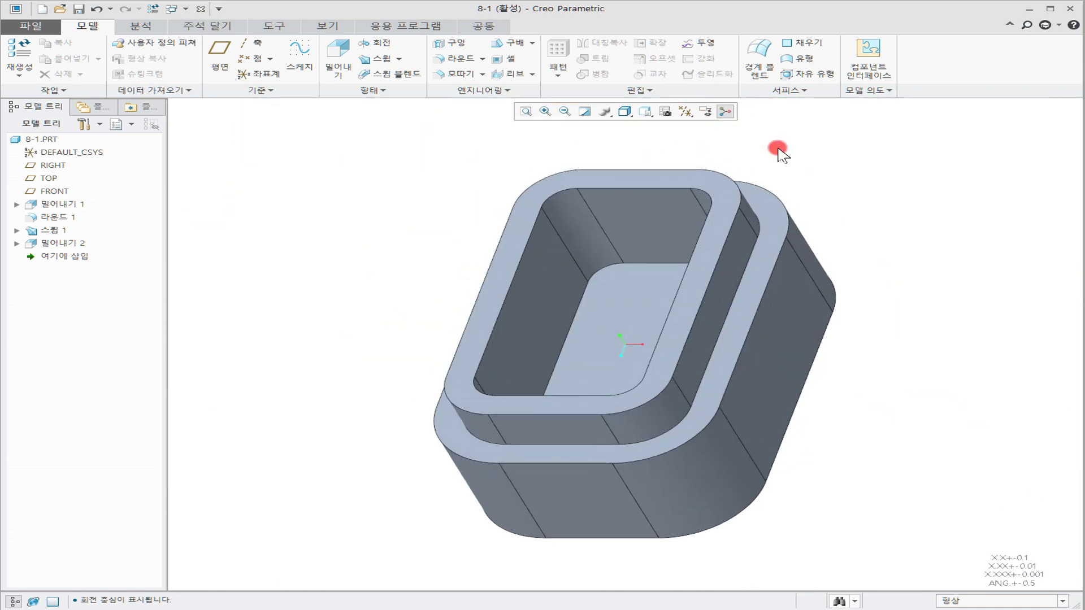
Apply a green appearance to the entire part.
{"action": "left_click", "coordinate": [316, 25]}
{"action": "left_click", "coordinate": [149, 72]}
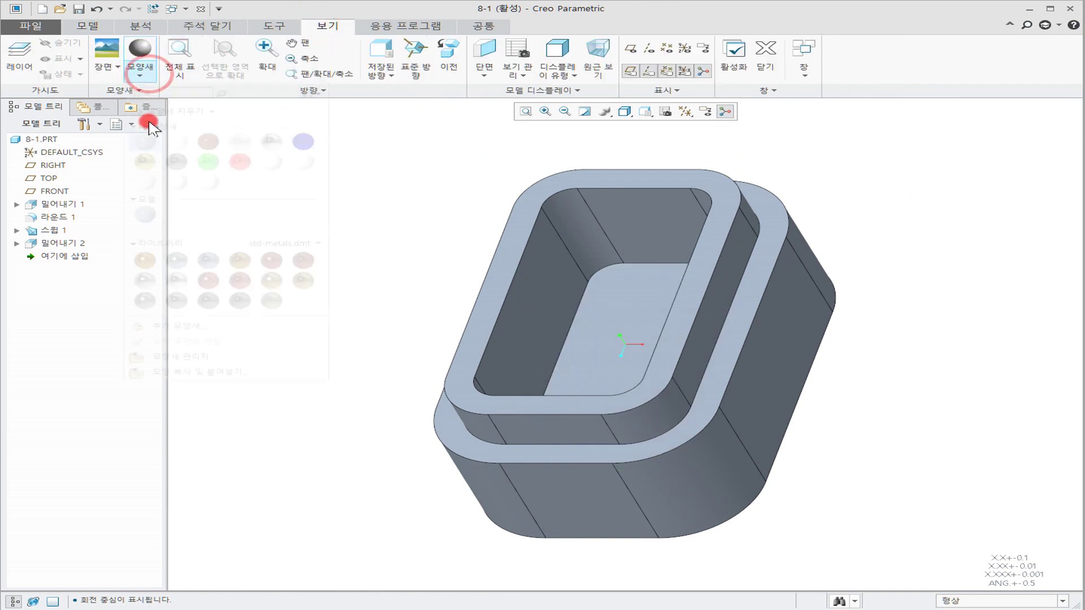
{"action": "left_click", "coordinate": [225, 164]}
{"action": "left_click", "coordinate": [44, 142]}
{"action": "middle_click", "coordinate": [291, 176]}
{"action": "left_click", "coordinate": [293, 149]}
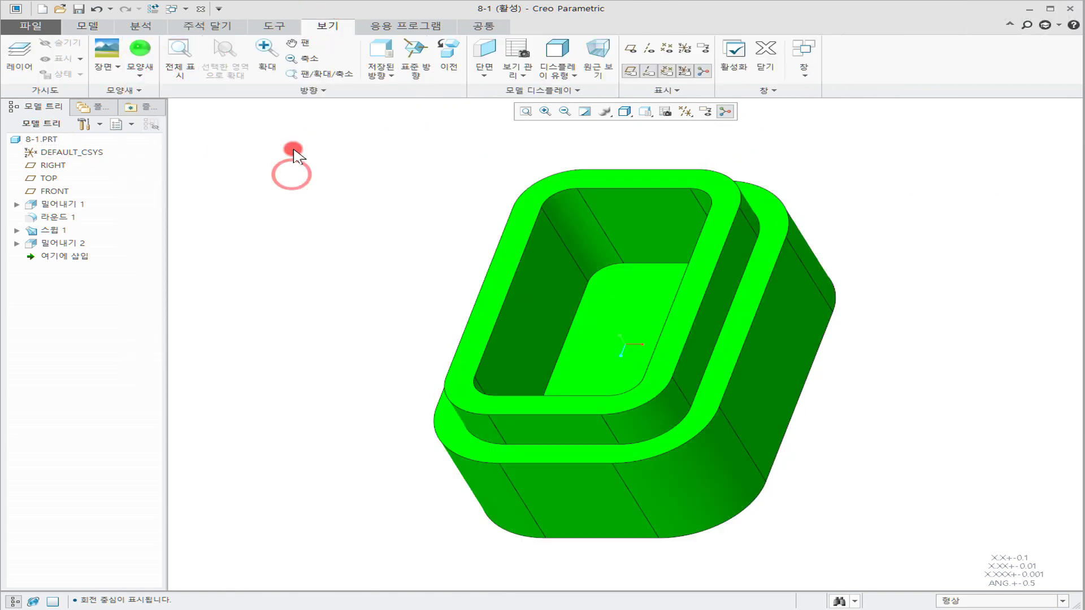
Apply a red appearance to the floor and inner wall faces of the cavity.
{"action": "left_click", "coordinate": [140, 73]}
{"action": "left_click", "coordinate": [238, 159]}
{"action": "left_click", "coordinate": [581, 242]}
{"action": "left_click", "coordinate": [629, 230], "text": "ctrl"}
{"action": "left_click", "coordinate": [574, 294], "text": "ctrl"}
{"action": "middle_click_drag", "start_coordinate": [564, 296], "coordinate": [625, 347]}
{"action": "left_click", "coordinate": [707, 429], "text": "ctrl"}
{"action": "left_click", "coordinate": [655, 480], "text": "ctrl"}
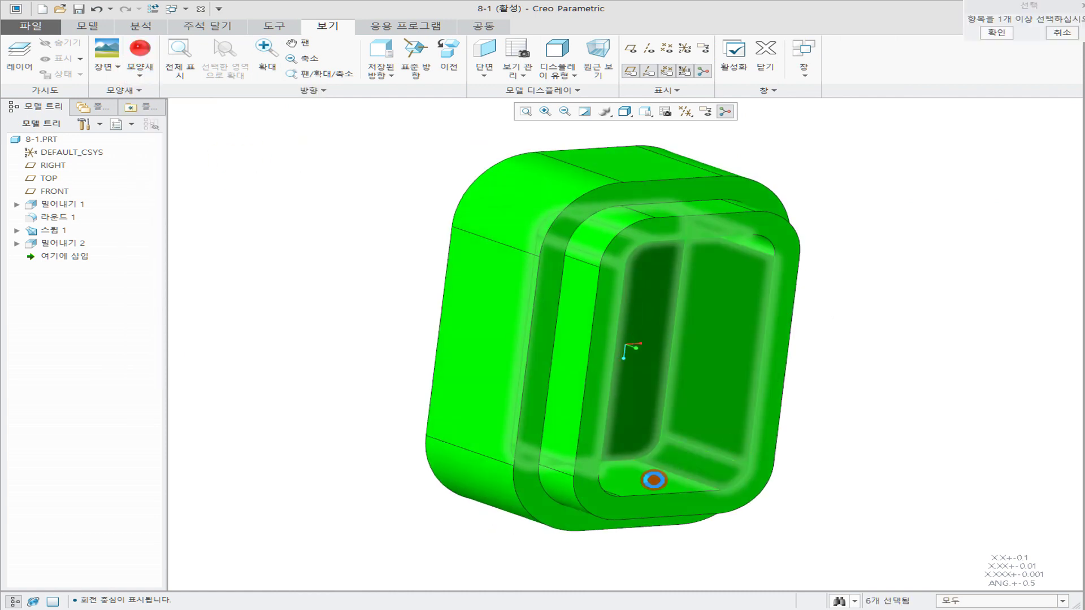
{"action": "middle_click", "coordinate": [858, 275]}
{"action": "middle_click_drag", "start_coordinate": [858, 274], "coordinate": [716, 381]}
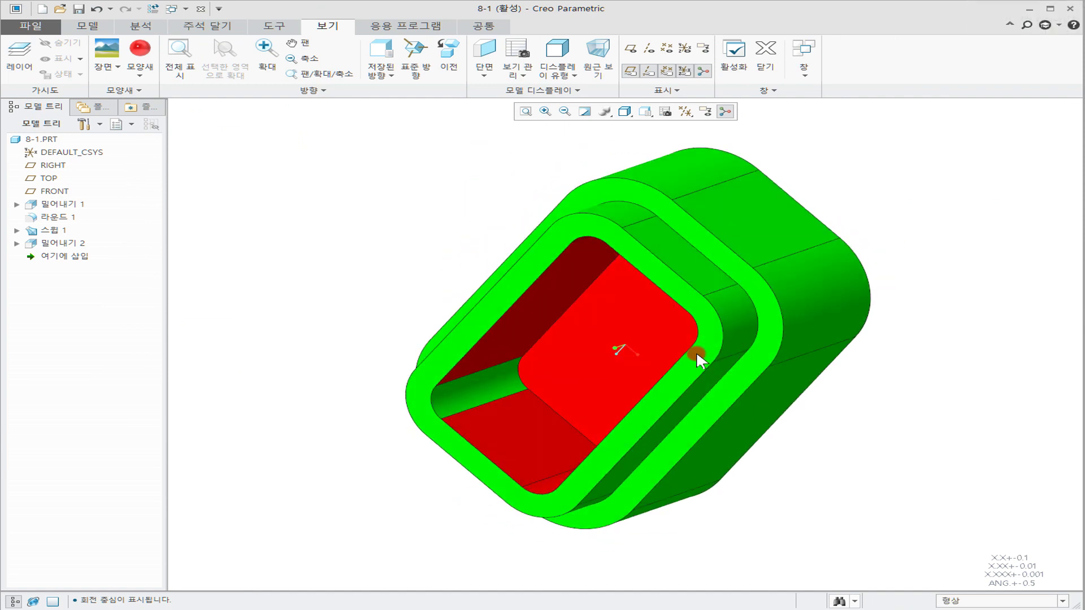
Apply the red appearance to the remaining rounded corner face of the cavity and restore the standard view.
{"action": "left_click", "coordinate": [139, 48]}
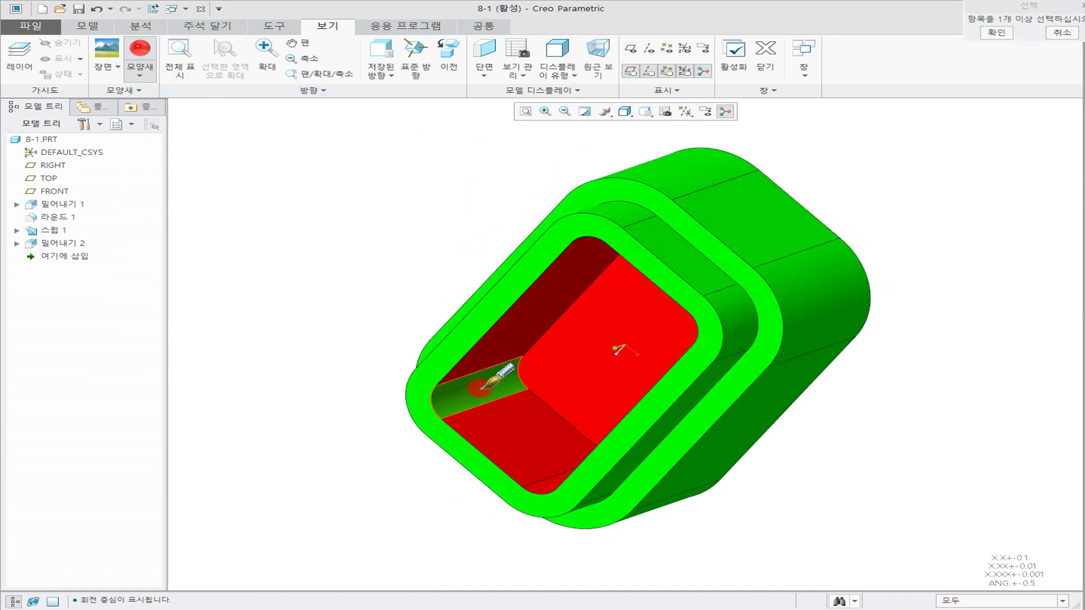
{"action": "left_click", "coordinate": [498, 376]}
{"action": "middle_click", "coordinate": [339, 307]}
{"action": "middle_click_drag", "start_coordinate": [339, 303], "coordinate": [335, 303]}
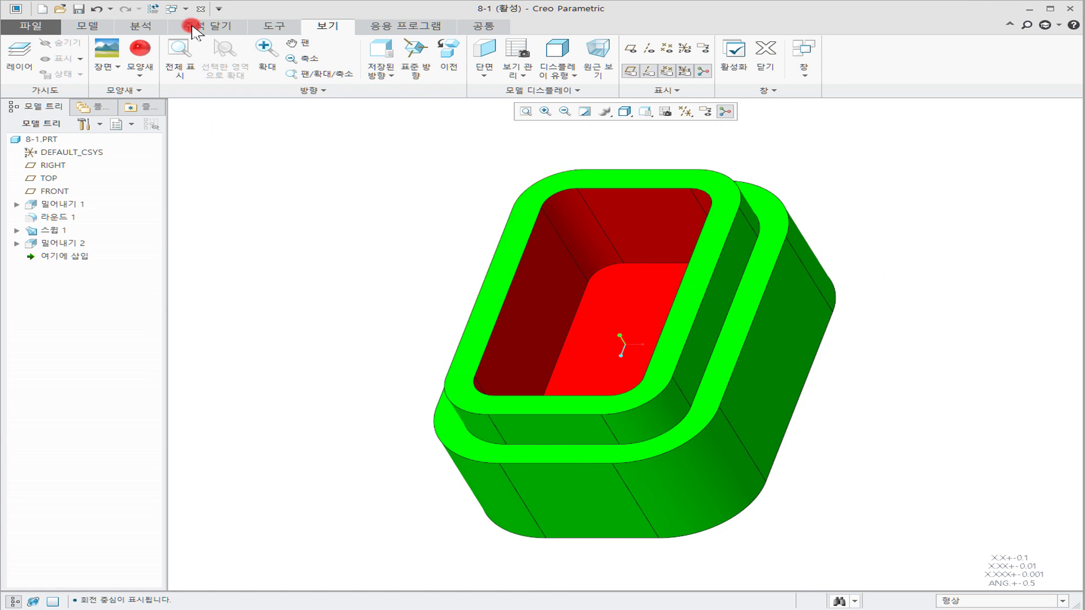
Close the finished 8-1 part and create a new solid part named 8-2 from the default template.
{"action": "left_click", "coordinate": [199, 10]}
{"action": "left_click", "coordinate": [362, 239]}
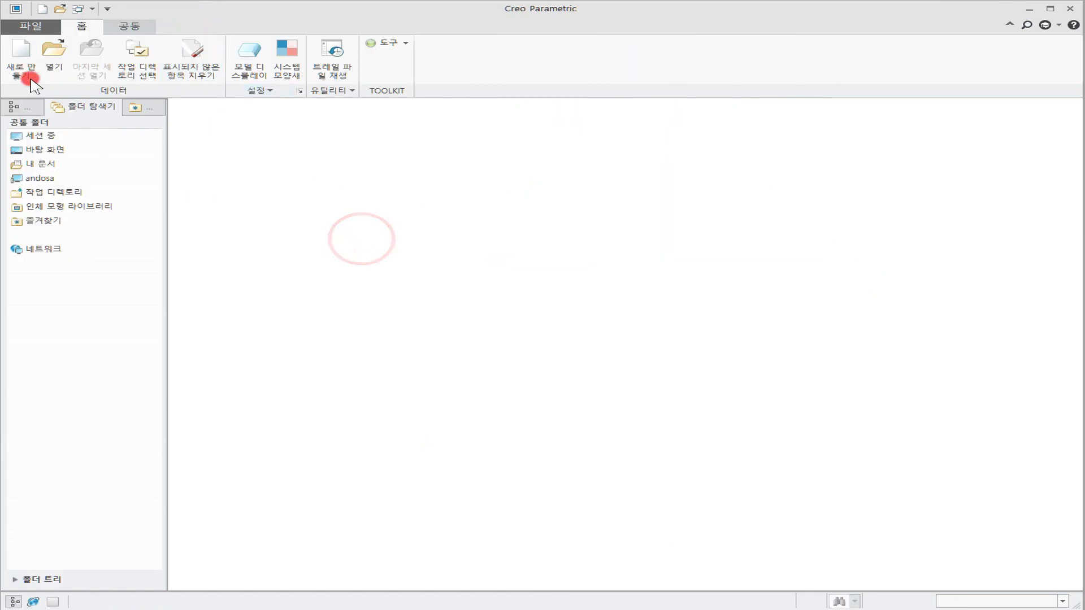
{"action": "left_click", "coordinate": [21, 60]}
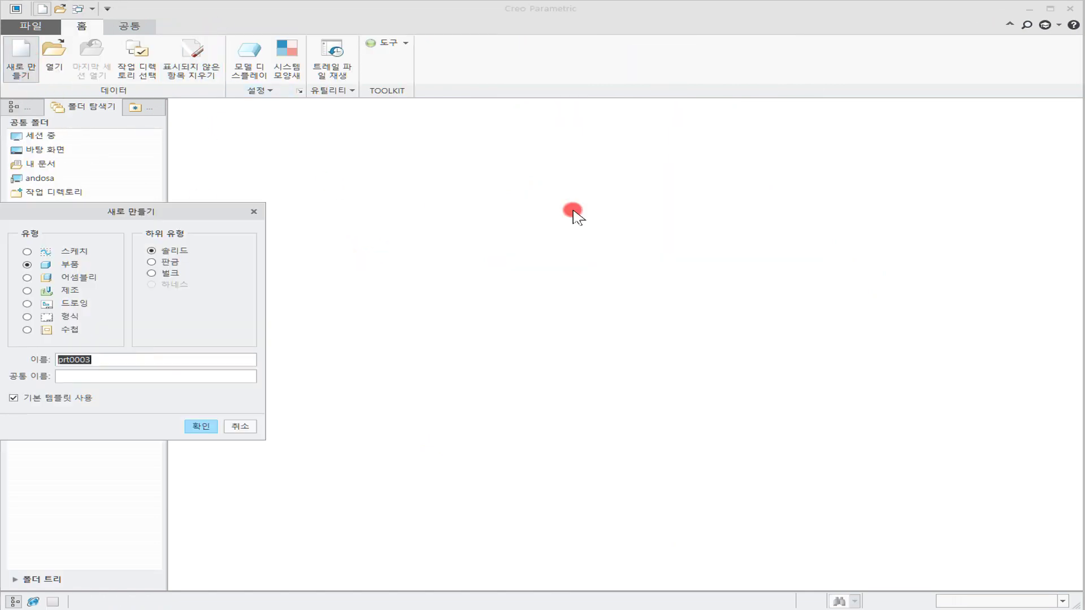
{"action": "left_click", "coordinate": [204, 425]}
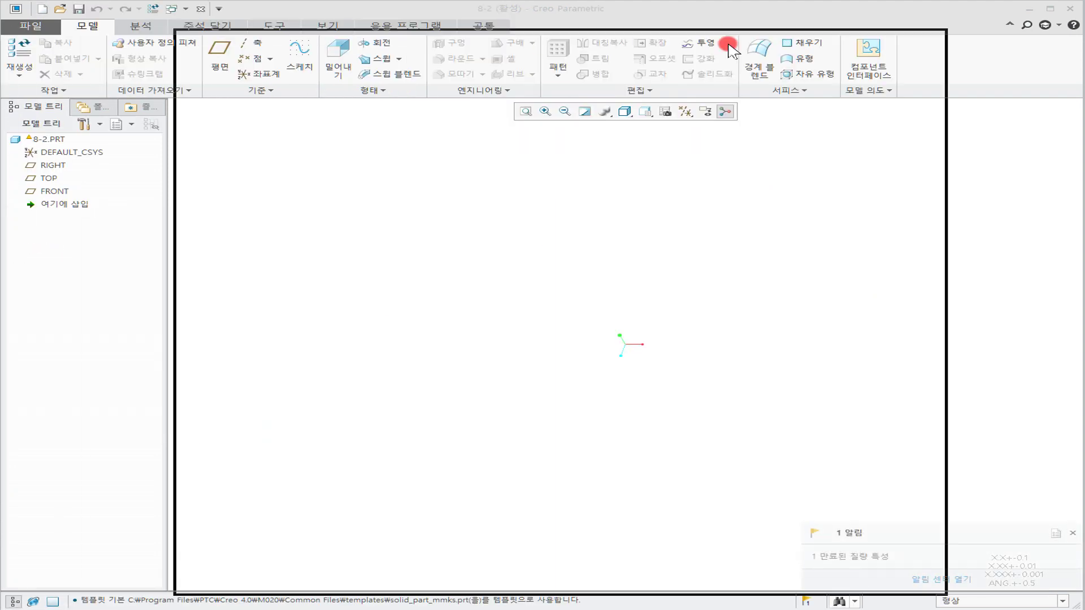
Switch to PowerPoint to examine the shape and dimensions of the 8-2 exercise drawing, and return to Creo.
{"action": "key", "text": "alt+Tab"}
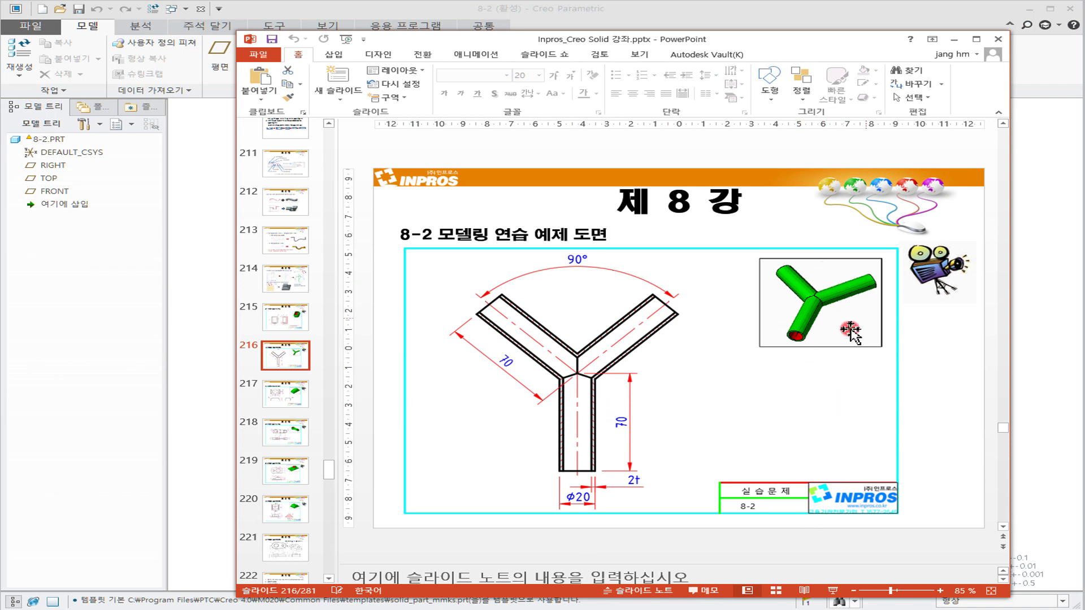
{"action": "left_click_drag", "start_coordinate": [676, 40], "coordinate": [625, 44]}
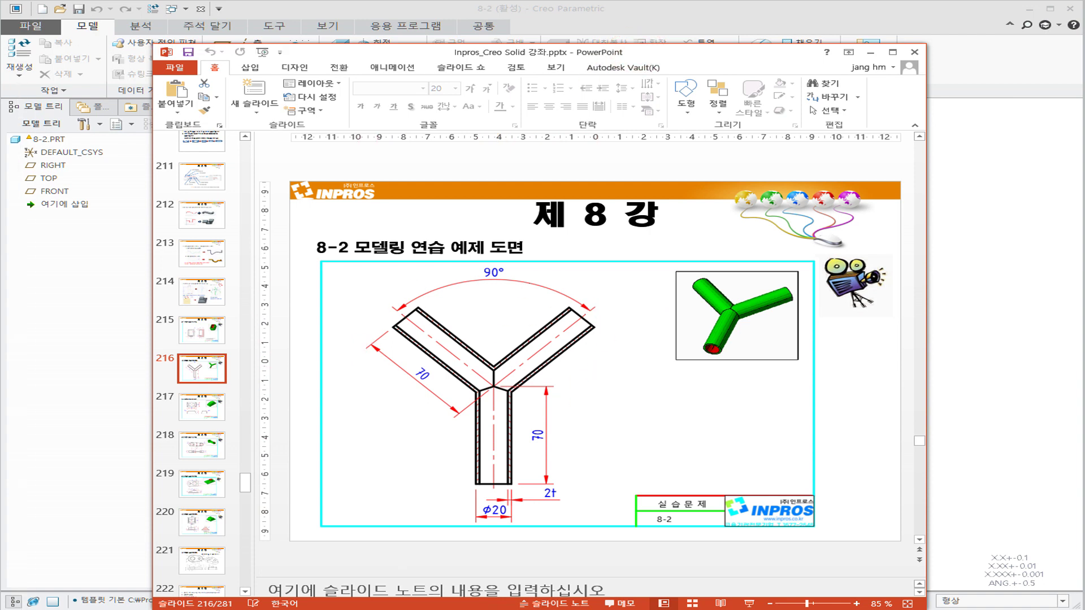
{"action": "key", "text": "alt+Tab"}
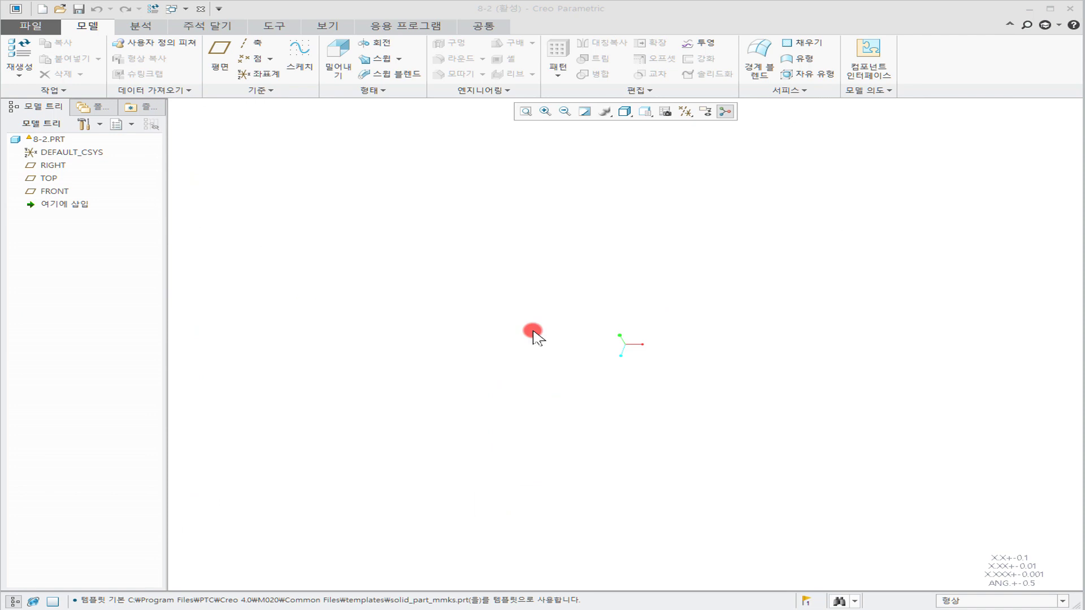
Show all datum axes, points, coordinate systems and planes in the new part.
{"action": "left_click", "coordinate": [686, 111]}
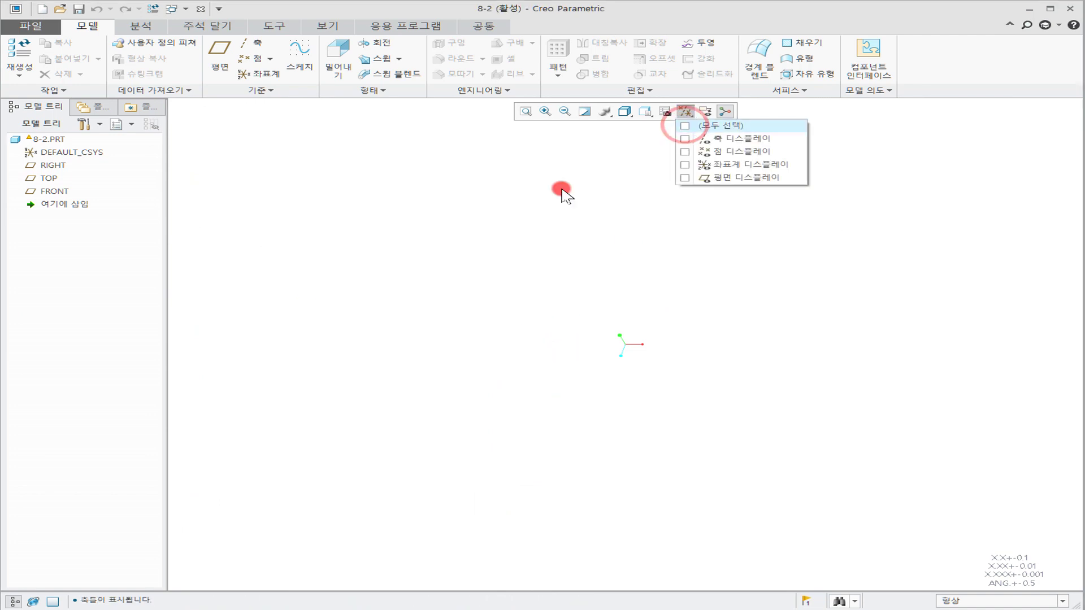
{"action": "left_click", "coordinate": [502, 184]}
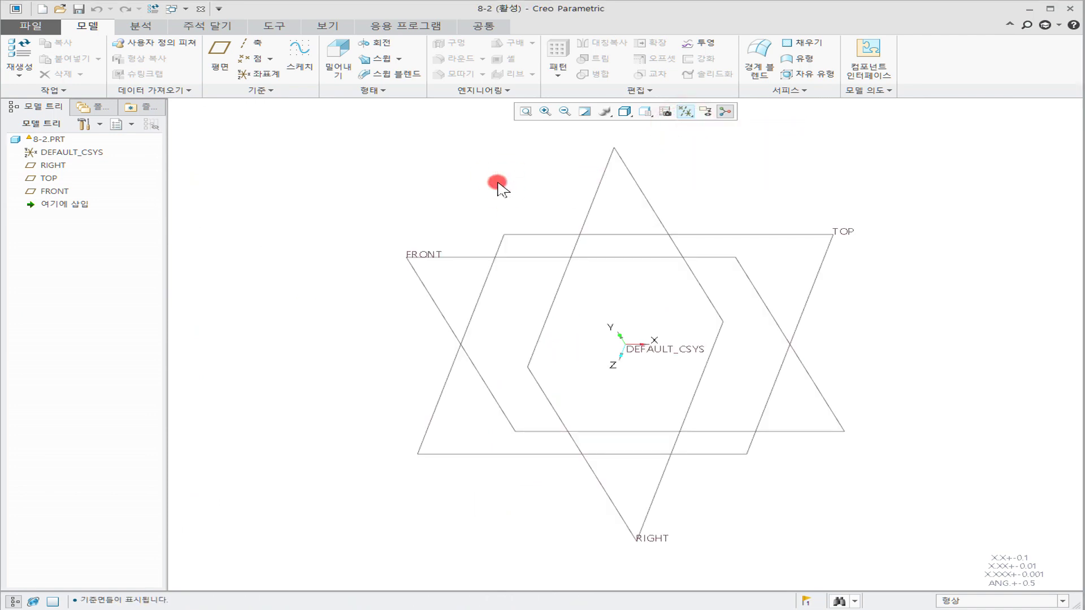
{"action": "middle_click_drag", "start_coordinate": [511, 215], "coordinate": [459, 218], "text": "shift"}
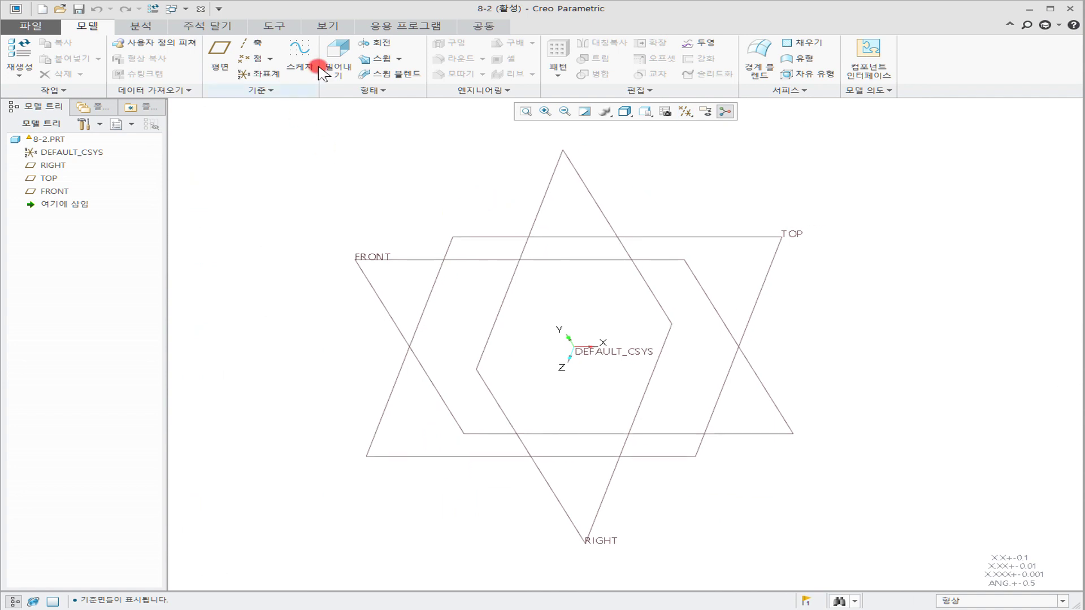
{"action": "left_click", "coordinate": [300, 50]}
{"action": "left_click", "coordinate": [698, 237]}
{"action": "middle_click", "coordinate": [727, 198]}
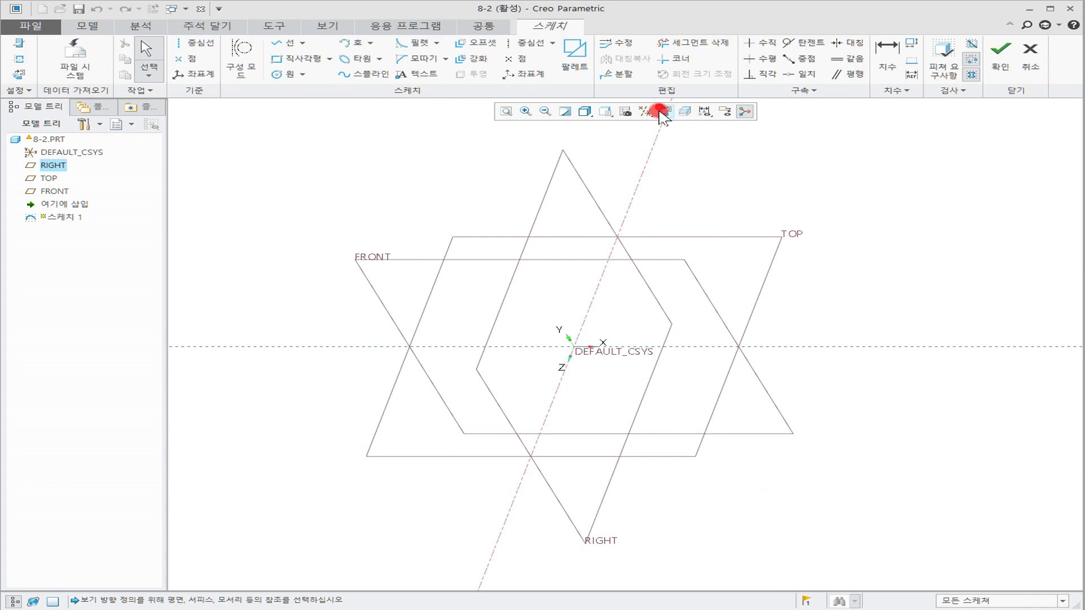
{"action": "left_click", "coordinate": [663, 112]}
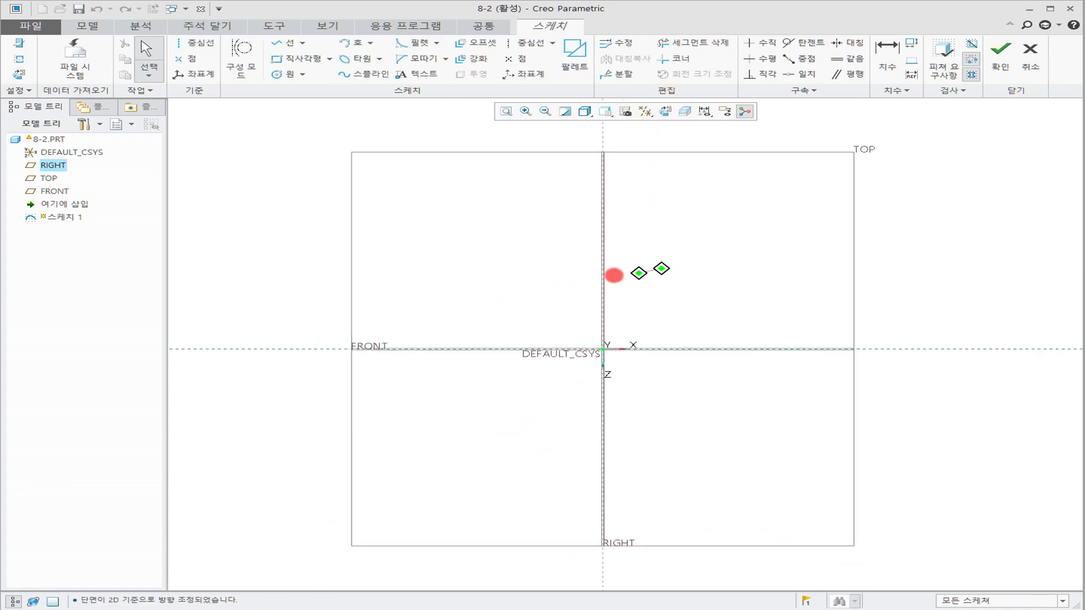
{"action": "left_click", "coordinate": [1030, 57]}
{"action": "left_click", "coordinate": [180, 331]}
{"action": "left_click", "coordinate": [452, 134]}
Try to define a sweep's trajectory chain from its references by picking the TOP plane, and cancel the sweep.
{"action": "left_click", "coordinate": [375, 59]}
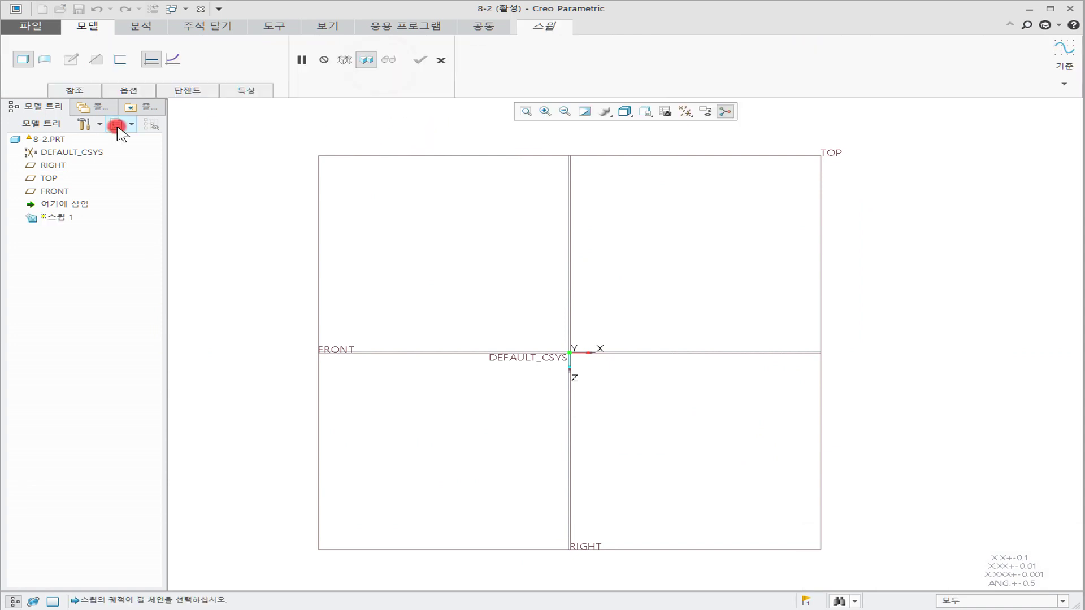
{"action": "left_click", "coordinate": [91, 91]}
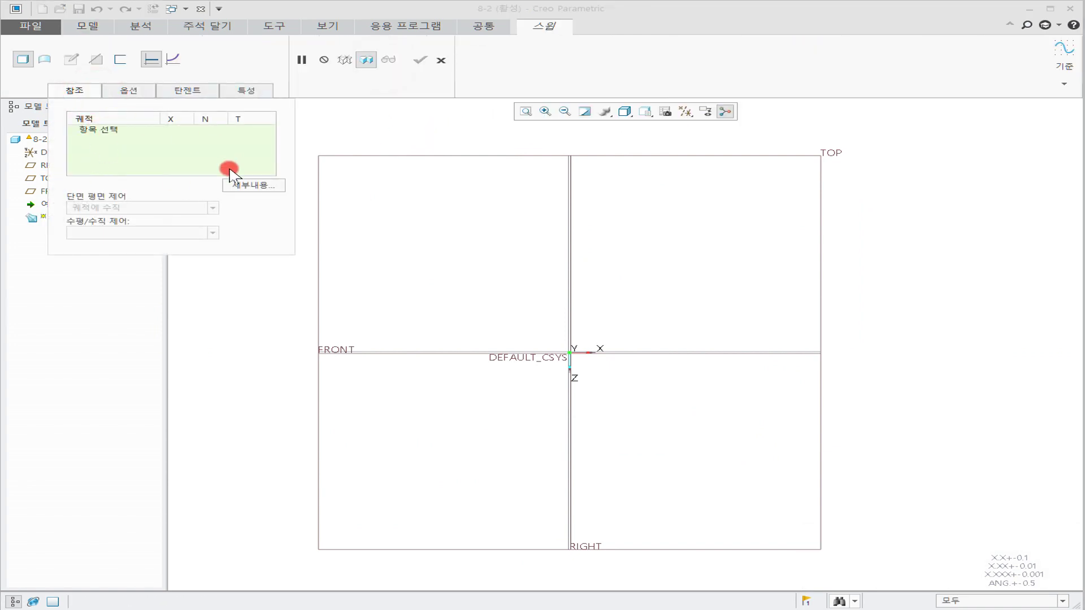
{"action": "left_click", "coordinate": [107, 131]}
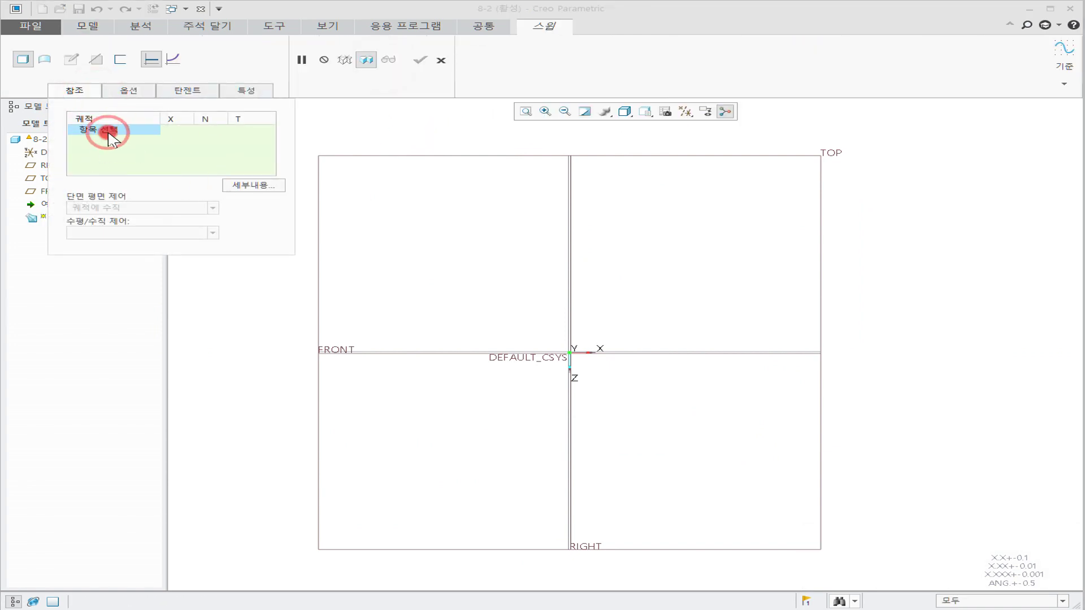
{"action": "left_click", "coordinate": [259, 191]}
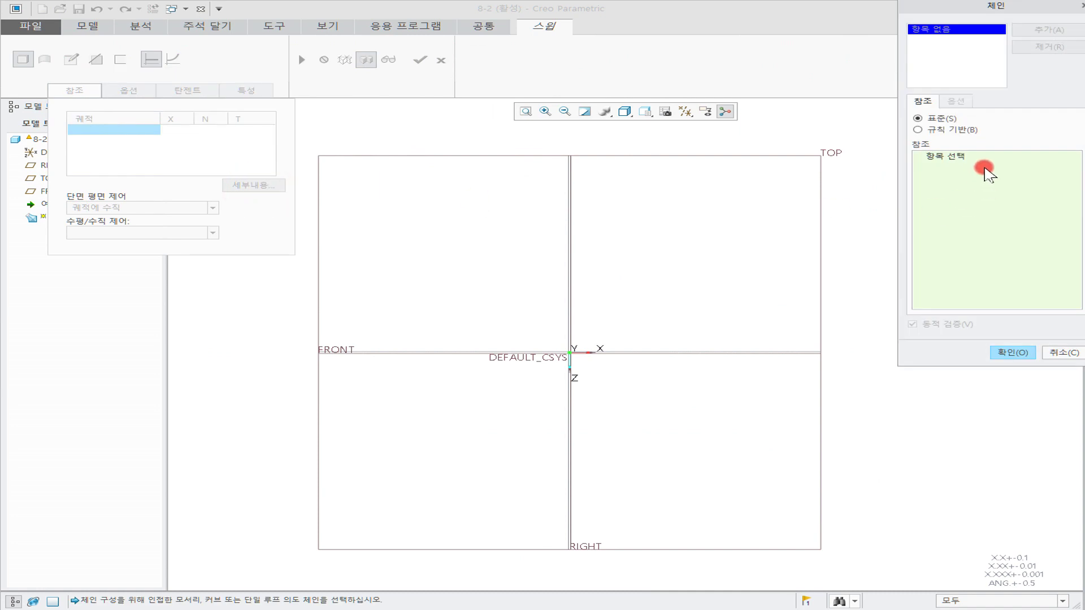
{"action": "left_click", "coordinate": [951, 158]}
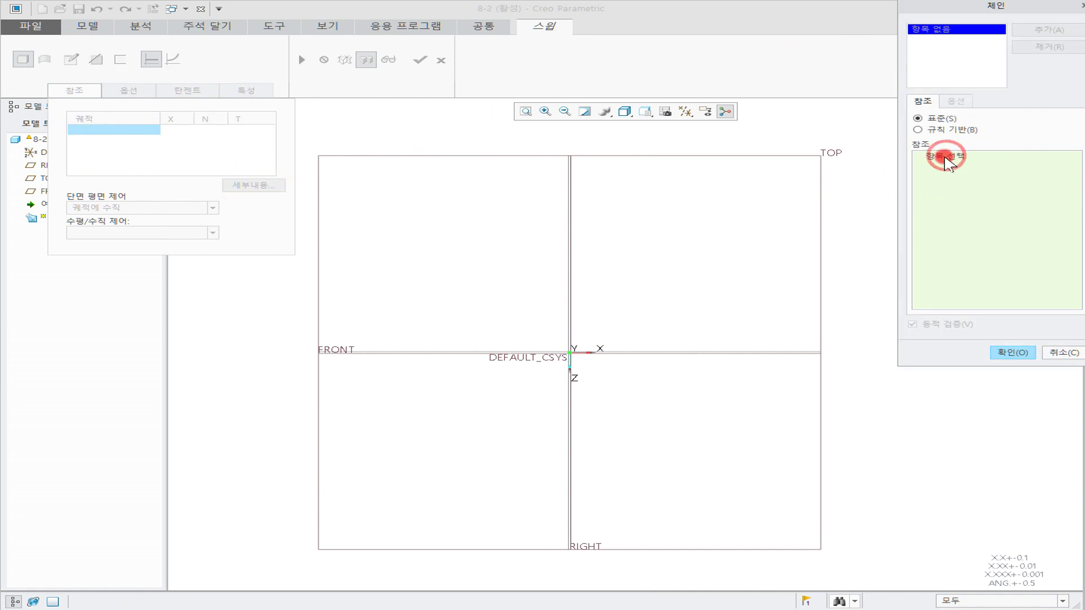
{"action": "left_click", "coordinate": [814, 157]}
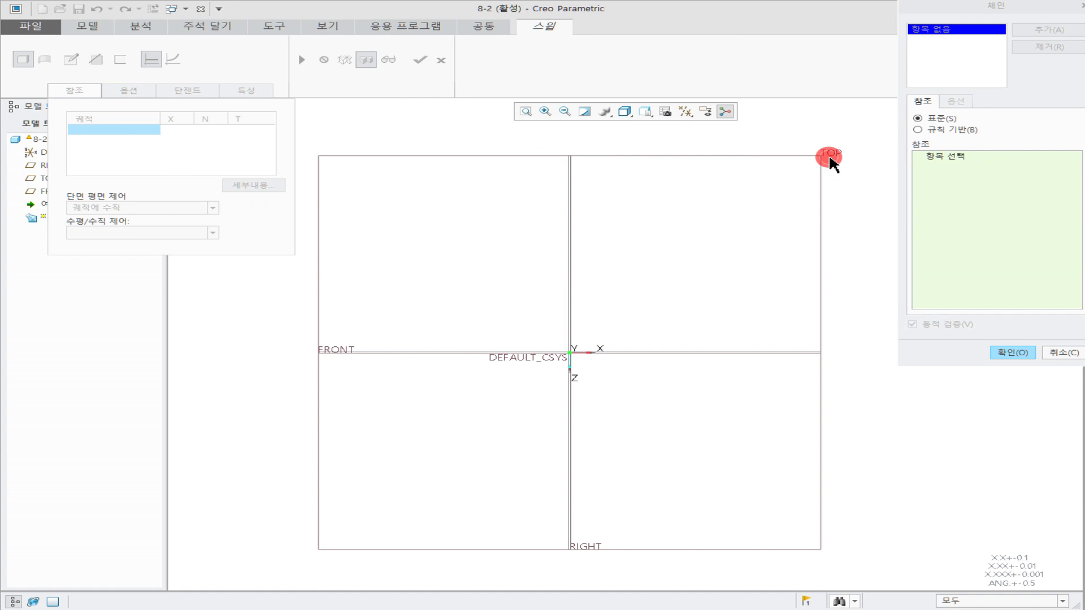
{"action": "left_click", "coordinate": [1046, 353]}
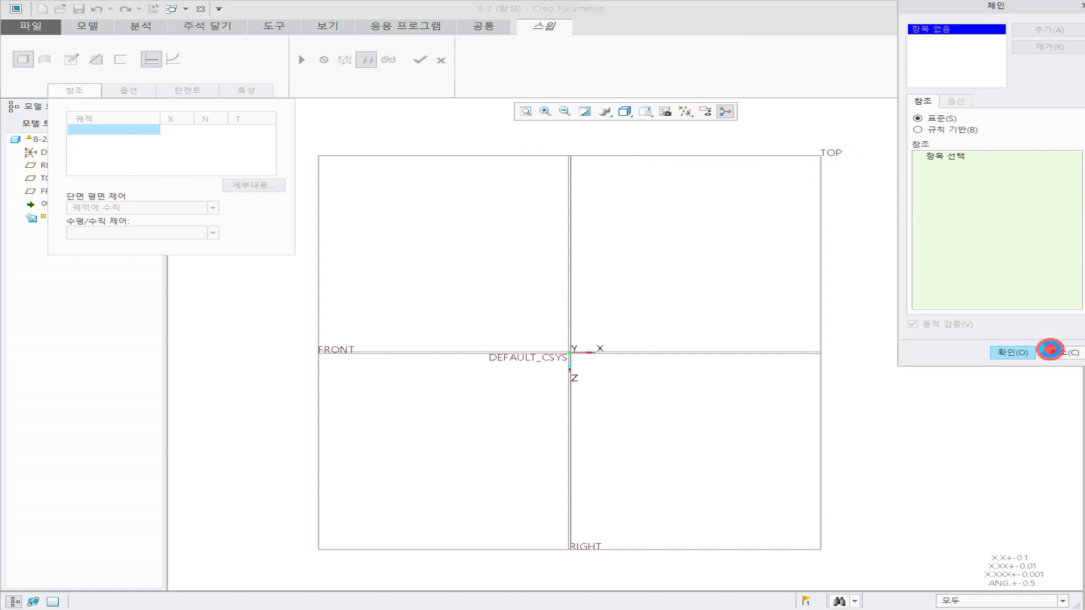
{"action": "left_click", "coordinate": [399, 303]}
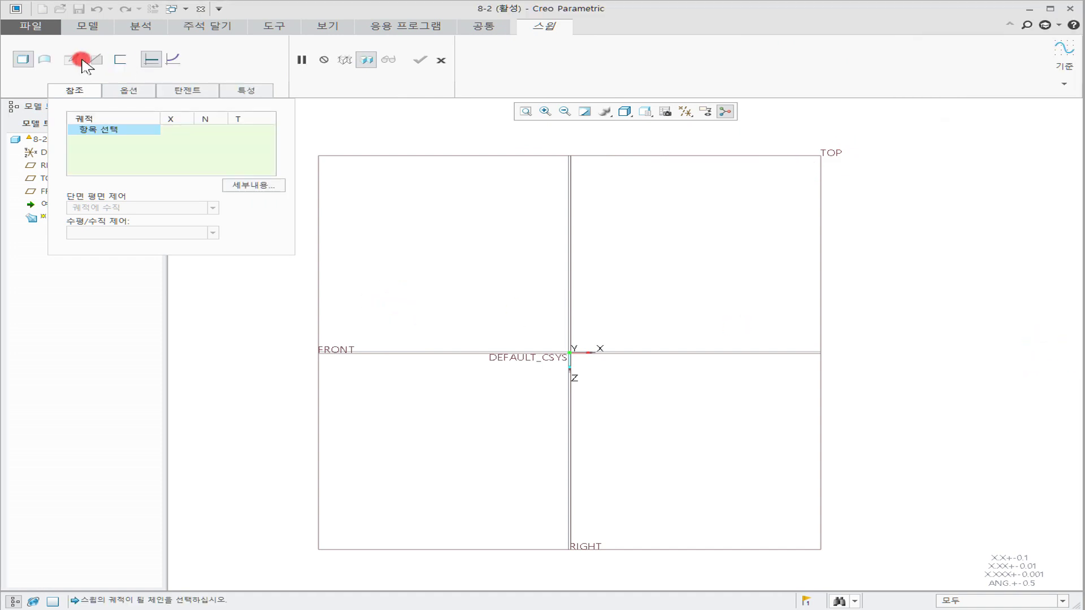
{"action": "left_click", "coordinate": [440, 60]}
{"action": "left_click", "coordinate": [553, 323]}
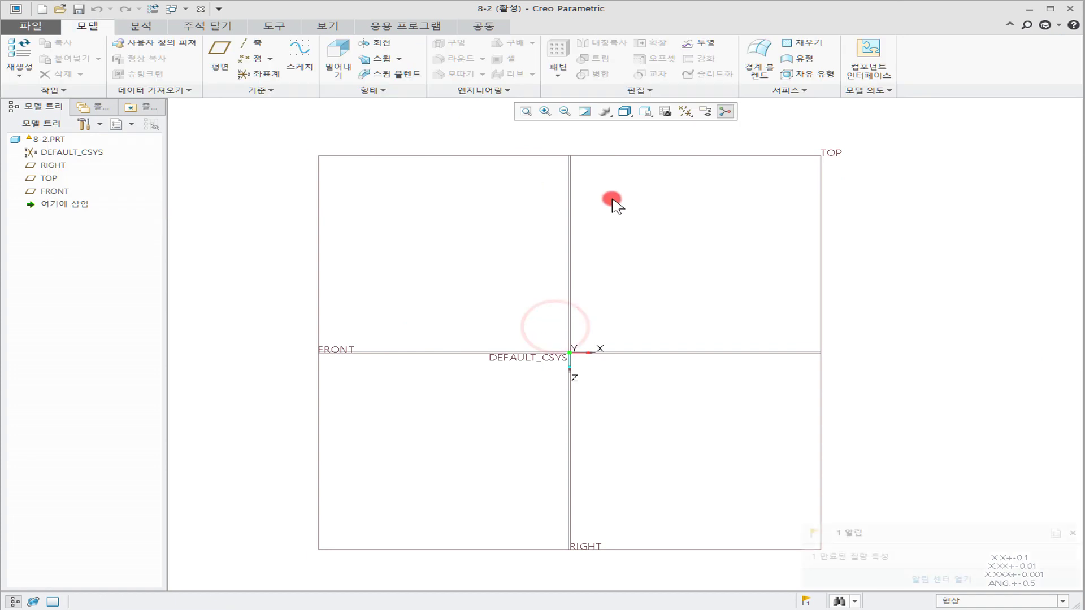
Start a sketch on the TOP plane and draw a vertical line about 161 mm long down from the origin.
{"action": "left_click", "coordinate": [300, 54]}
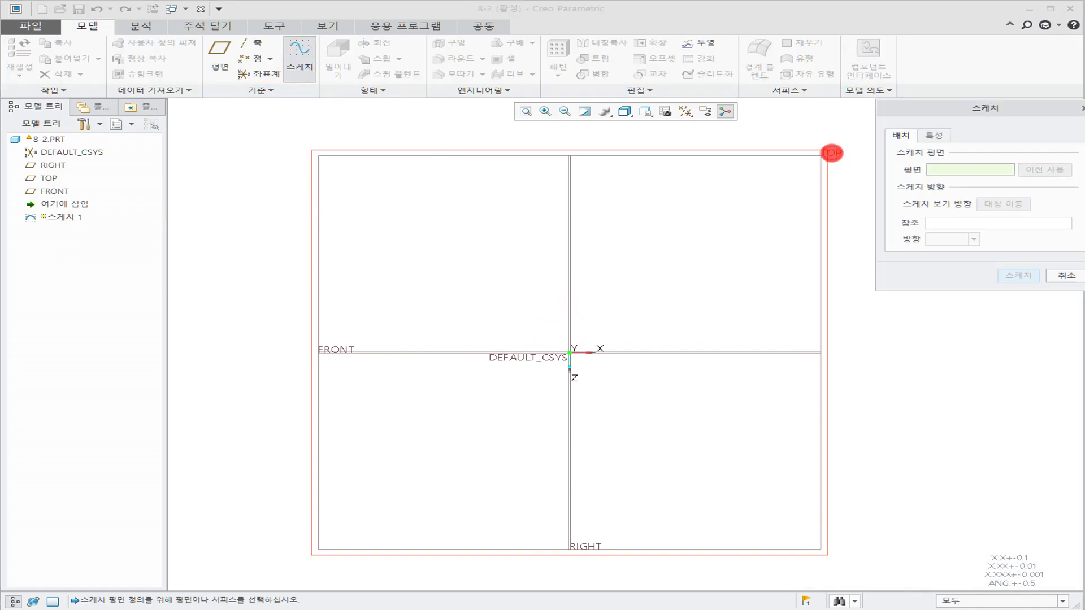
{"action": "left_click", "coordinate": [831, 153]}
{"action": "left_click", "coordinate": [1019, 275]}
{"action": "left_click", "coordinate": [751, 245]}
{"action": "left_click", "coordinate": [698, 269]}
{"action": "left_click", "coordinate": [582, 243]}
{"action": "left_click", "coordinate": [283, 43]}
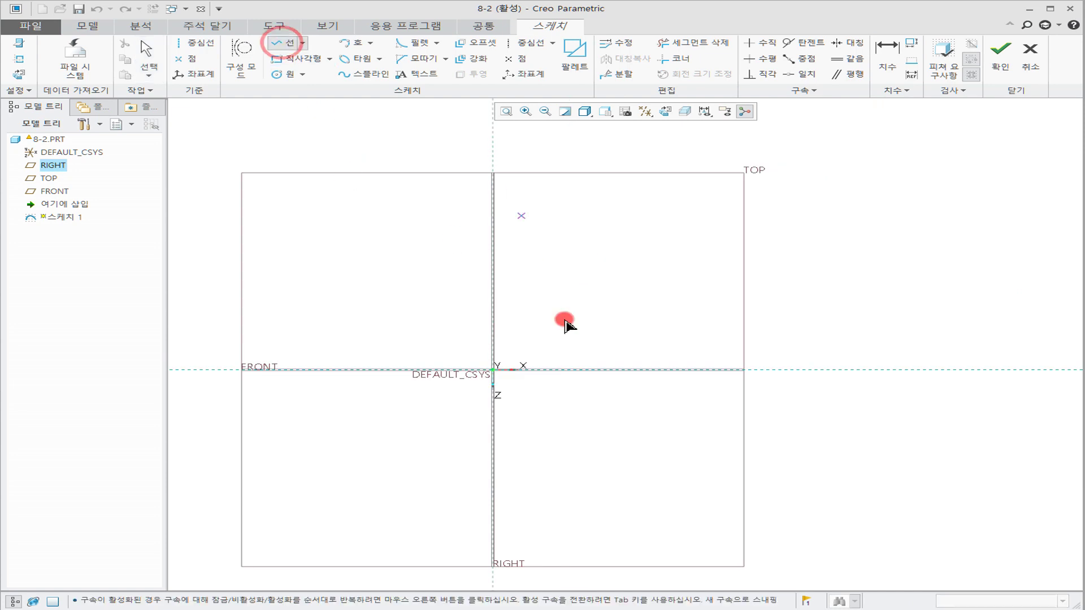
{"action": "left_click", "coordinate": [494, 495]}
{"action": "left_click", "coordinate": [493, 370]}
{"action": "middle_click", "coordinate": [599, 216]}
{"action": "left_click", "coordinate": [674, 270]}
Draw a diagonal line from the origin, spanning about 119 mm horizontally at about 142° to the vertical line, and delete the stray extra segment.
{"action": "left_click", "coordinate": [285, 43]}
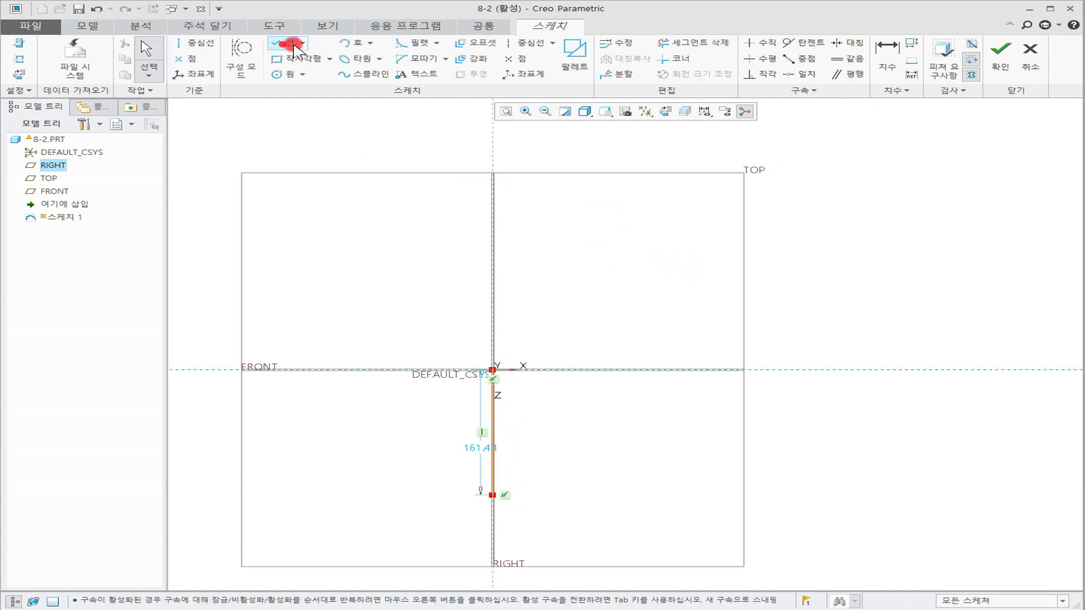
{"action": "left_click", "coordinate": [498, 386]}
{"action": "middle_click", "coordinate": [647, 230]}
{"action": "left_click", "coordinate": [601, 229]}
{"action": "left_click", "coordinate": [274, 45]}
{"action": "left_click", "coordinate": [494, 371]}
{"action": "middle_click", "coordinate": [592, 282]}
{"action": "left_click", "coordinate": [610, 253]}
{"action": "left_click", "coordinate": [656, 287]}
{"action": "middle_click", "coordinate": [677, 319]}
{"action": "left_click", "coordinate": [644, 285]}
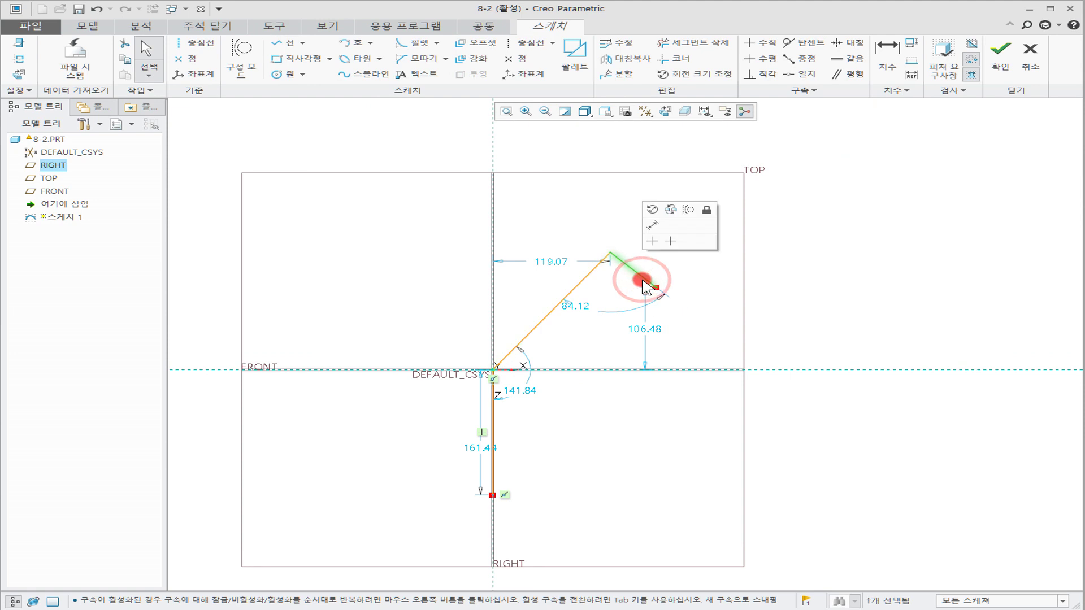
{"action": "key", "text": "Delete"}
{"action": "middle_click_drag", "start_coordinate": [632, 324], "coordinate": [638, 302], "text": "shift"}
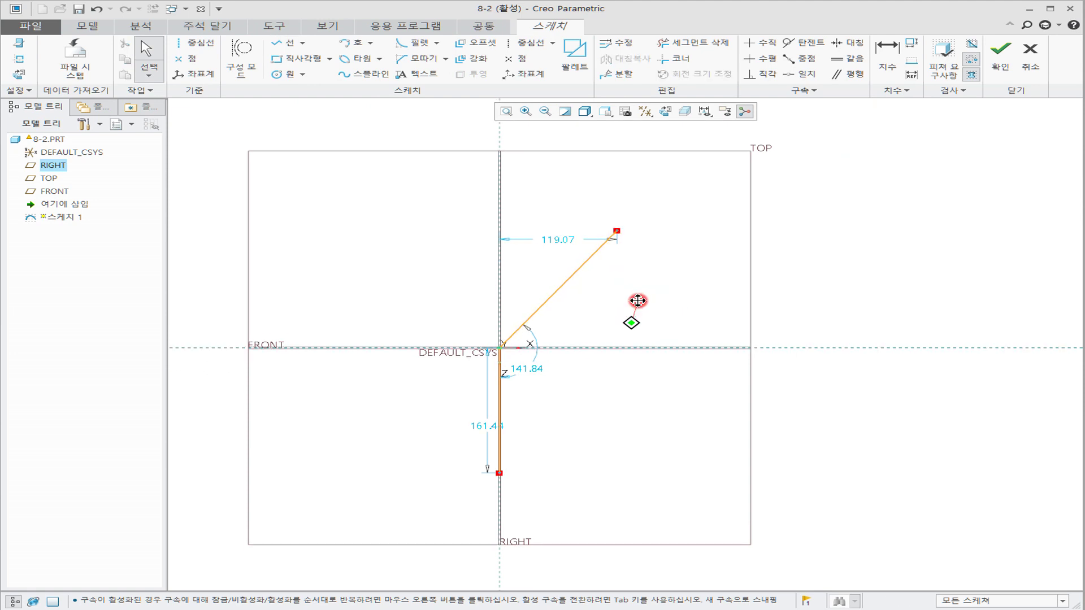
Dimension the vertical and diagonal lines and set each length to 70 mm.
{"action": "left_click", "coordinate": [889, 54]}
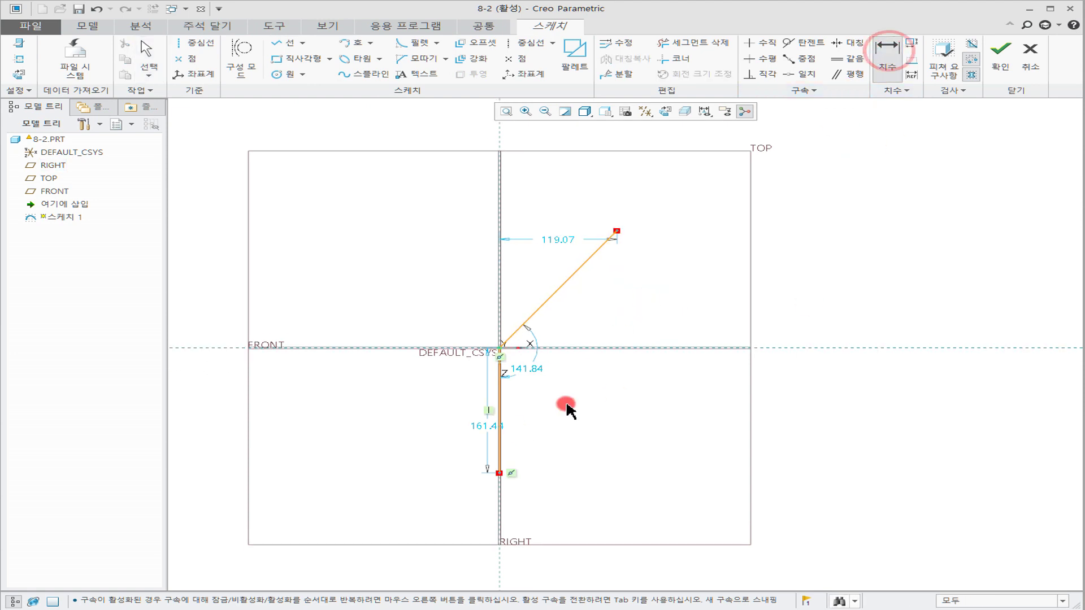
{"action": "left_click", "coordinate": [500, 426]}
{"action": "middle_click", "coordinate": [601, 424]}
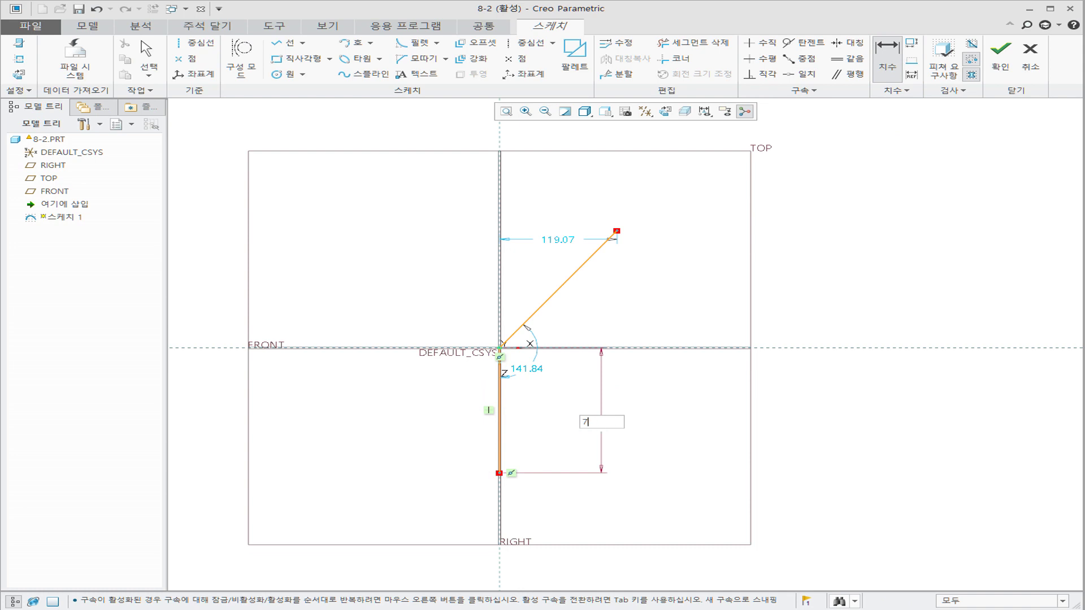
{"action": "middle_click", "coordinate": [672, 451]}
{"action": "left_click", "coordinate": [647, 300]}
{"action": "middle_click", "coordinate": [702, 357]}
{"action": "type", "text": "70"}
{"action": "middle_click", "coordinate": [702, 357]}
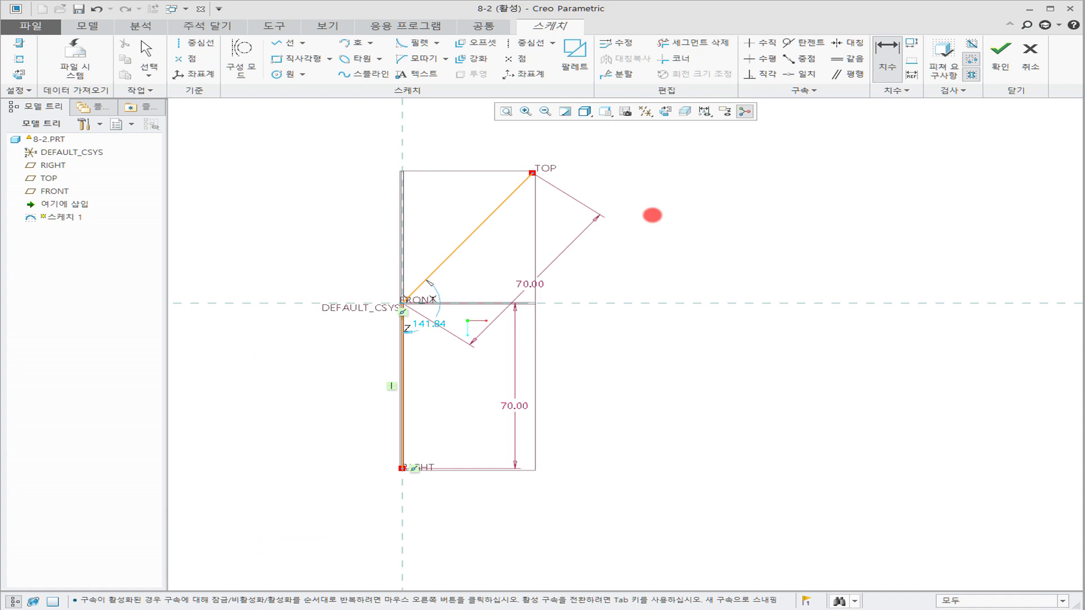
Dimension the angle between the vertical reference and the diagonal line, set it to 45°, and finish the sketch.
{"action": "left_click", "coordinate": [555, 243]}
{"action": "middle_click", "coordinate": [535, 194]}
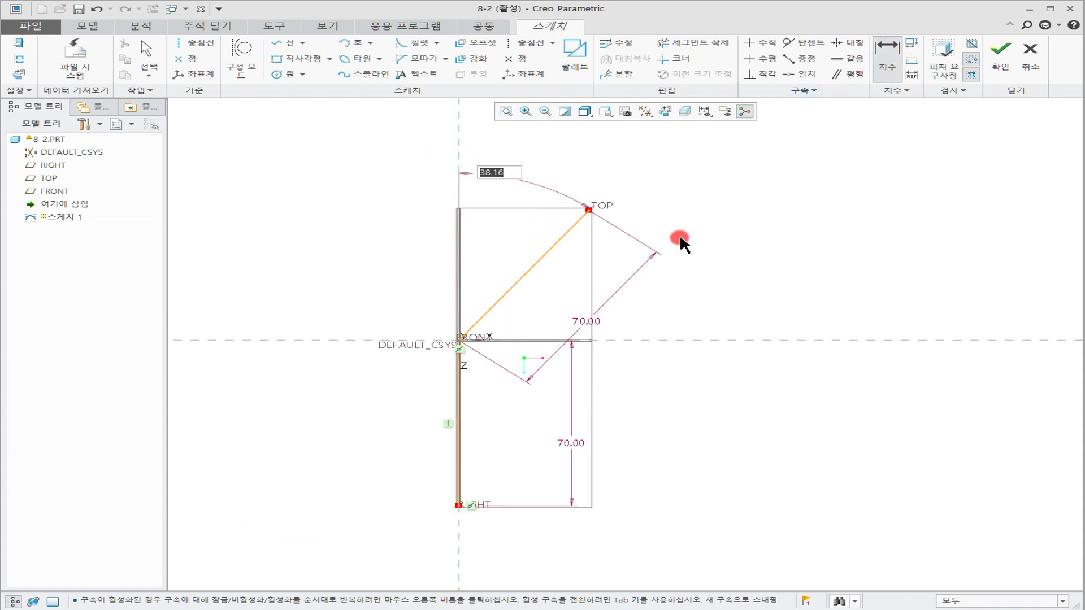
{"action": "middle_click", "coordinate": [680, 238]}
{"action": "scroll", "coordinate": [703, 277], "scroll_direction": "up", "scroll_amount": 3}
{"action": "middle_click", "coordinate": [559, 238]}
{"action": "left_click_drag", "start_coordinate": [543, 228], "coordinate": [528, 310]}
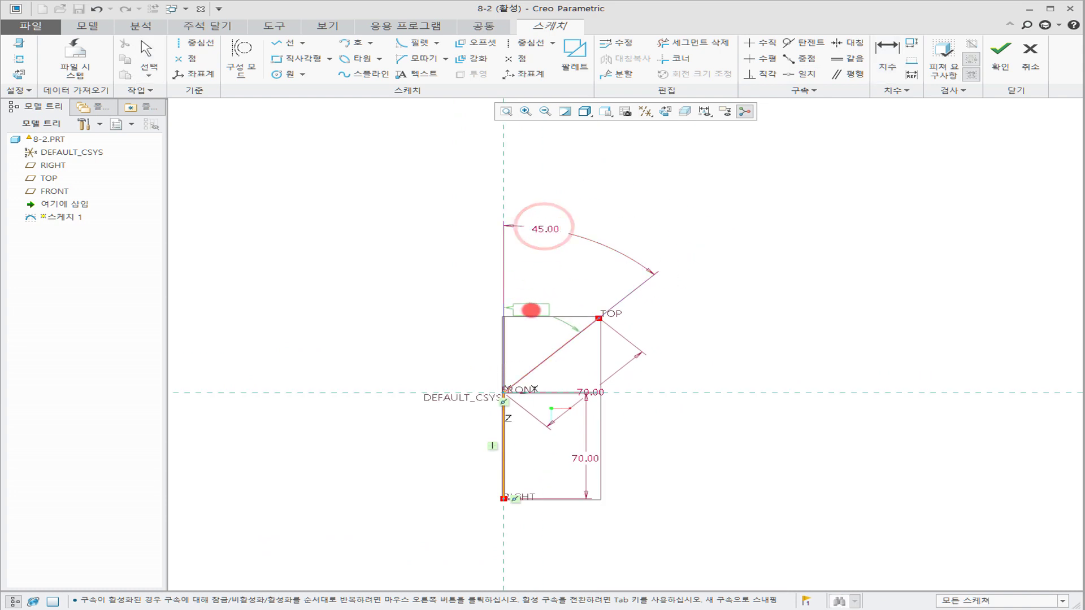
{"action": "left_click_drag", "start_coordinate": [0, 56], "coordinate": [684, 52]}
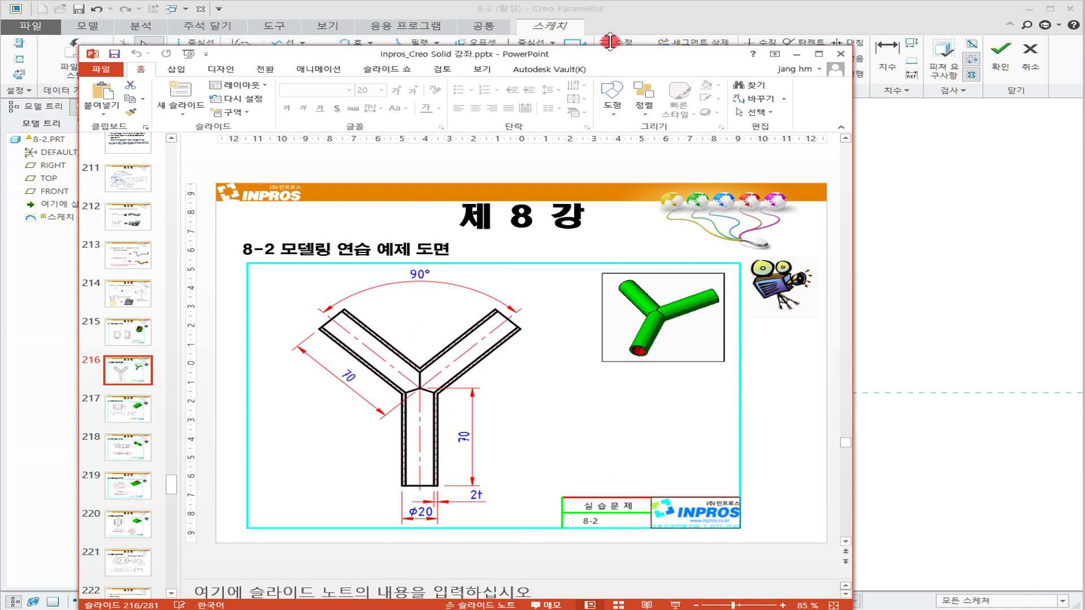
{"action": "left_click", "coordinate": [797, 55]}
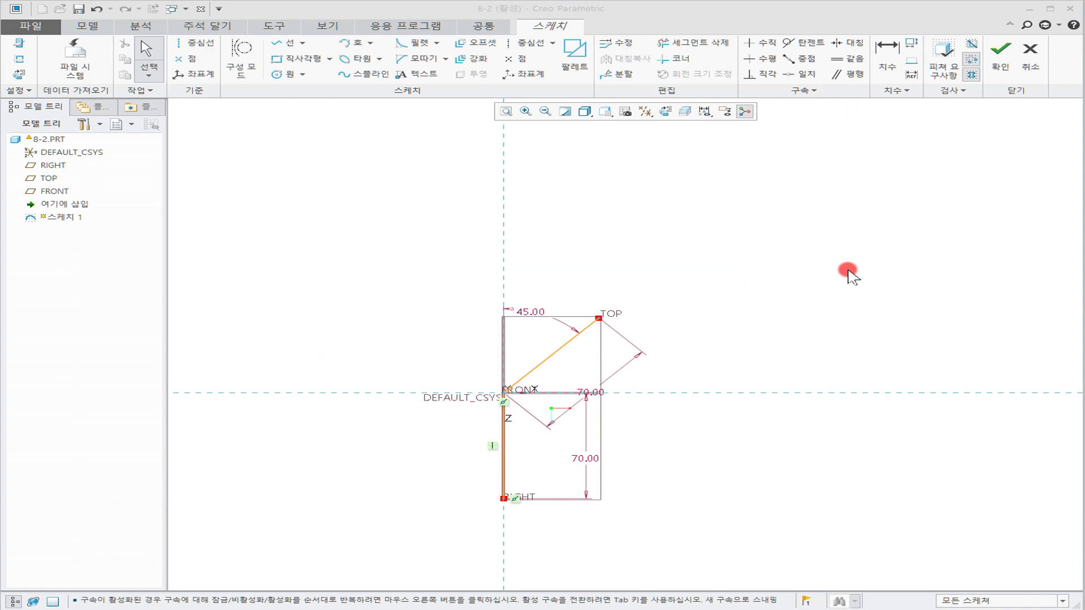
{"action": "left_click", "coordinate": [999, 57]}
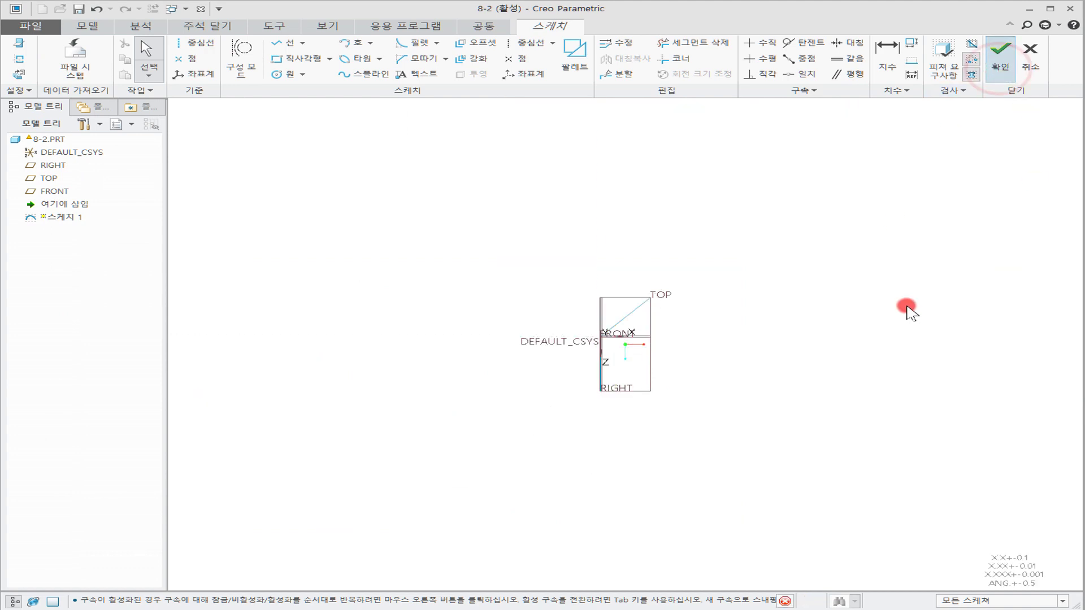
Hide all datum features so that only the two-line centerline sketch is displayed.
{"action": "left_click", "coordinate": [879, 242]}
{"action": "left_click", "coordinate": [686, 111]}
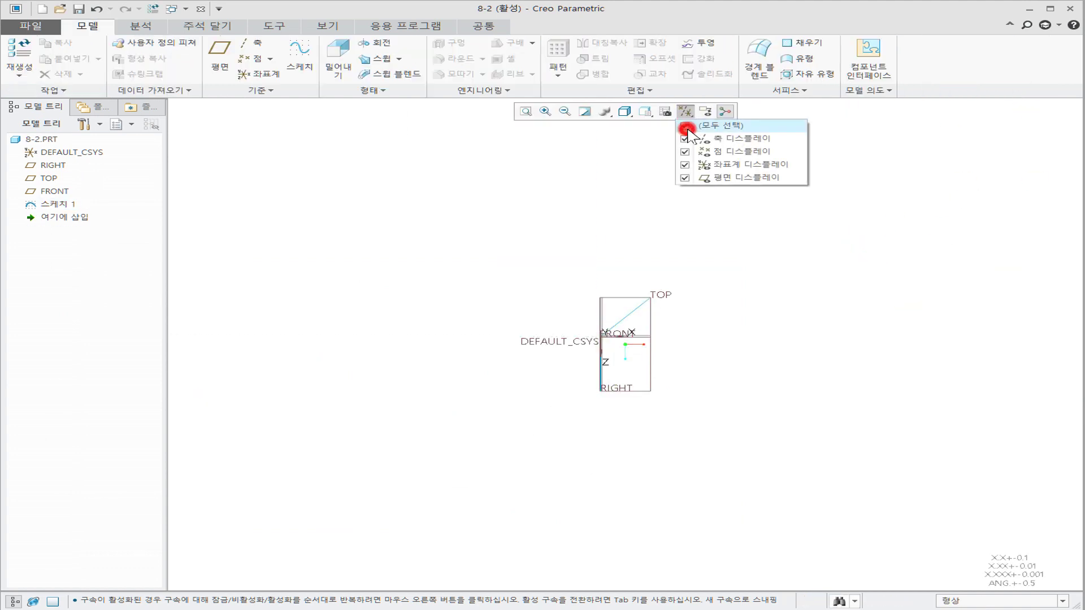
{"action": "left_click", "coordinate": [686, 125]}
{"action": "left_click", "coordinate": [630, 150]}
{"action": "left_click", "coordinate": [680, 259]}
{"action": "middle_click_drag", "start_coordinate": [679, 259], "coordinate": [575, 230]}
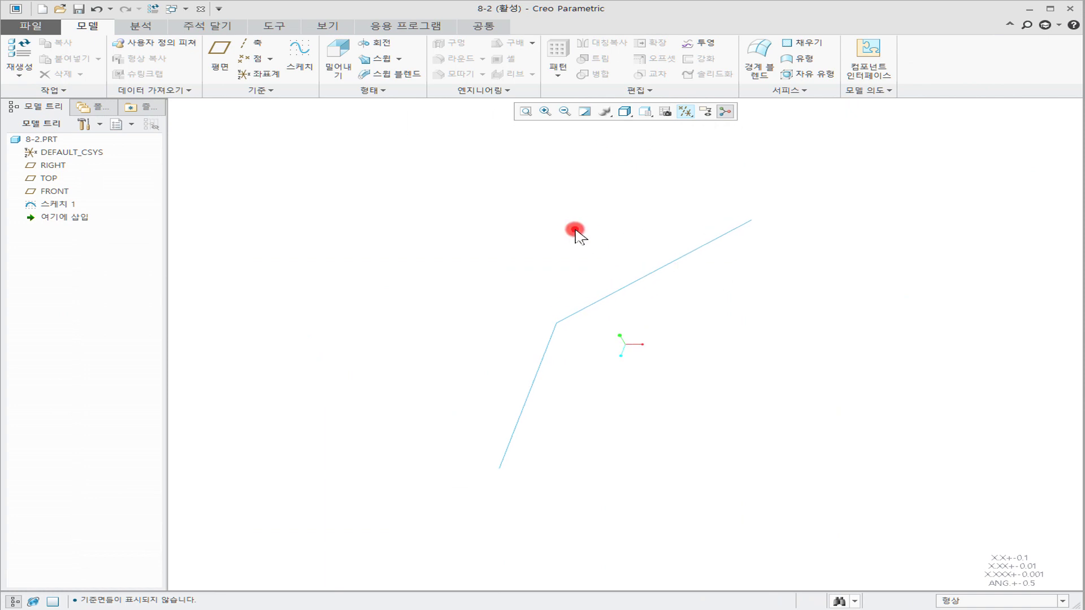
Start a sweep along the sketched two-line chain and switch its start point to the free end of the vertical line.
{"action": "left_click", "coordinate": [389, 60]}
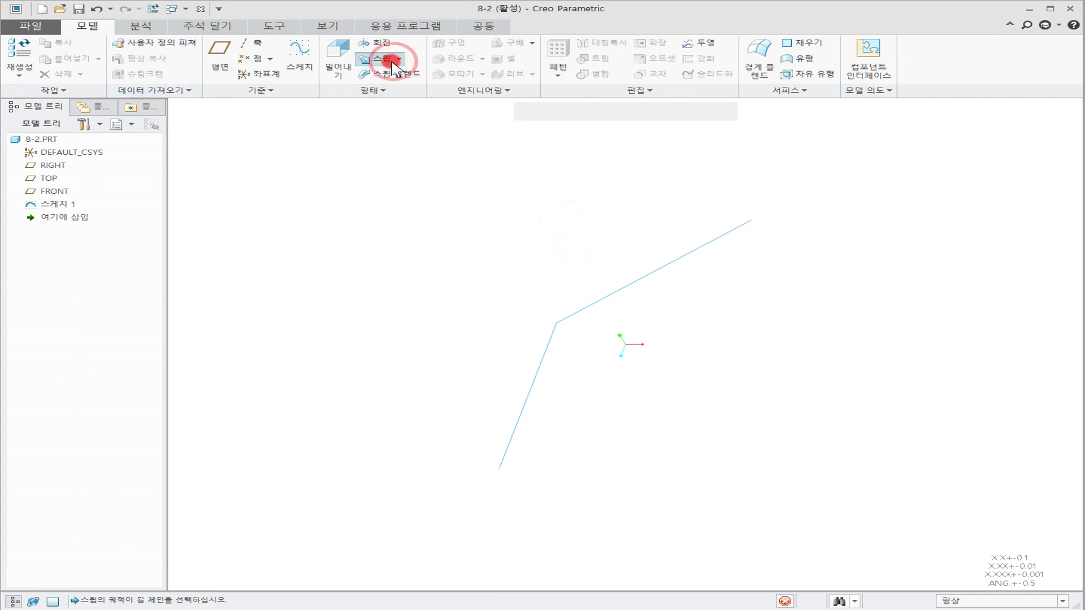
{"action": "left_click", "coordinate": [514, 432]}
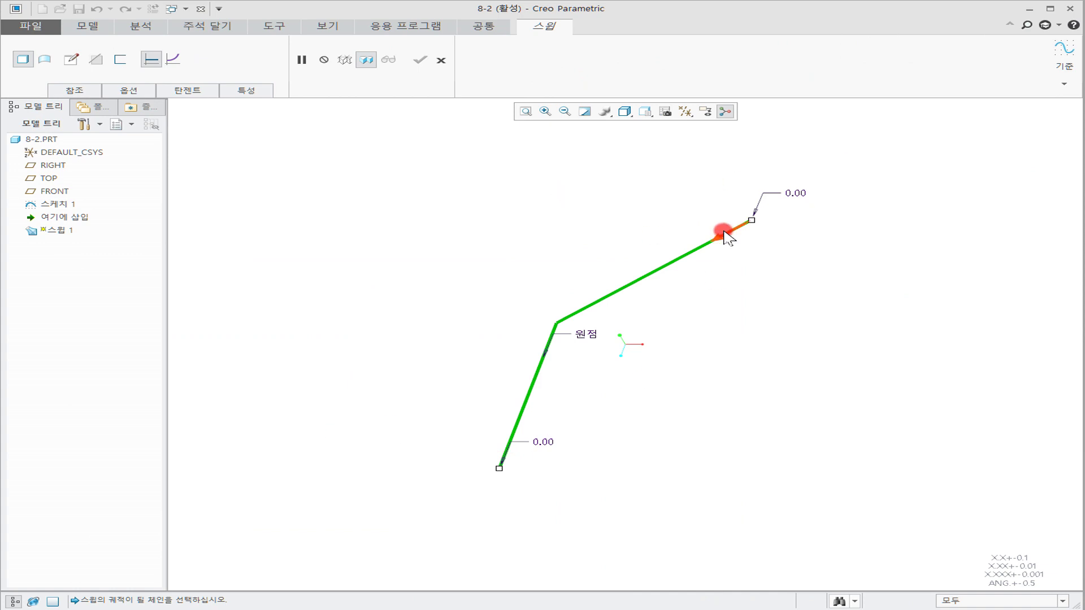
{"action": "left_click", "coordinate": [528, 462]}
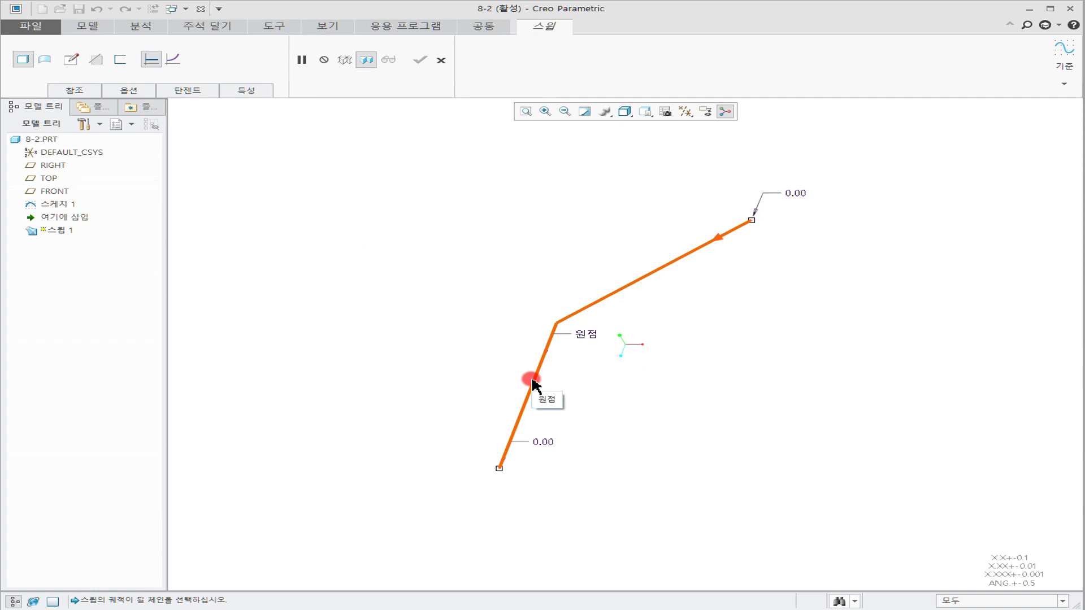
{"action": "left_click", "coordinate": [759, 231]}
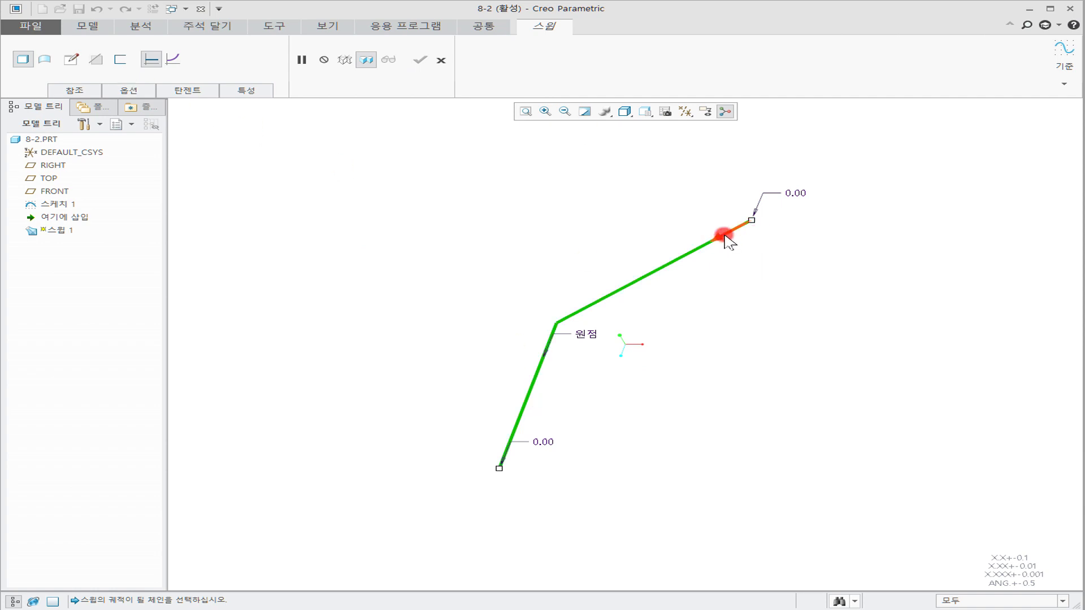
{"action": "left_click", "coordinate": [527, 408]}
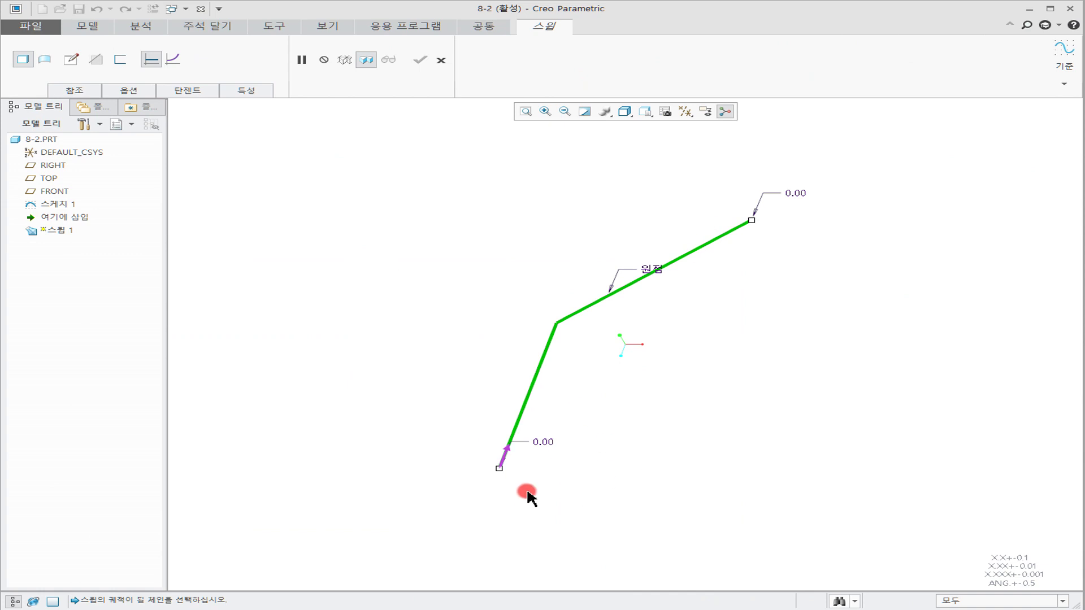
{"action": "middle_click_drag", "start_coordinate": [492, 300], "coordinate": [418, 339]}
Open the sweep's section sketch and draw a circle about 30 mm in diameter centered on the trajectory's start point.
{"action": "left_click", "coordinate": [71, 60]}
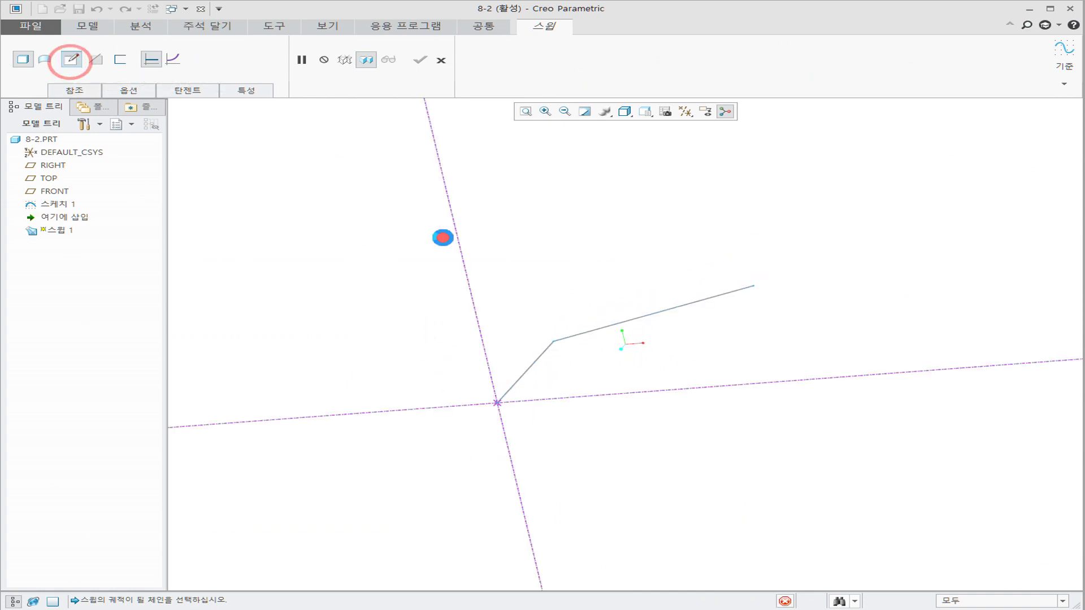
{"action": "left_click", "coordinate": [529, 395]}
{"action": "left_click", "coordinate": [279, 73]}
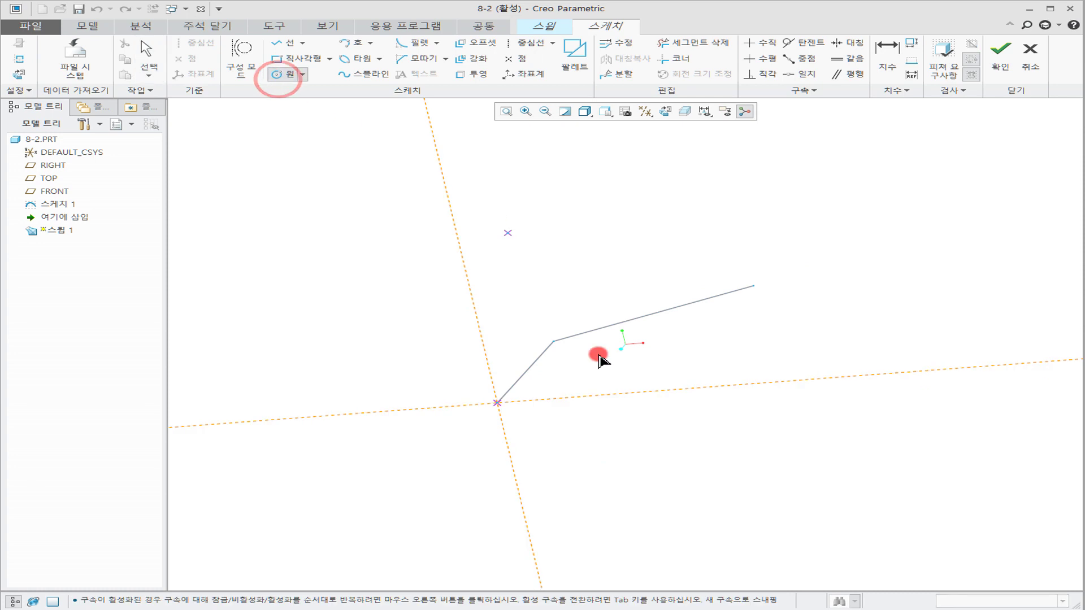
{"action": "left_click", "coordinate": [541, 434]}
{"action": "middle_click", "coordinate": [610, 453]}
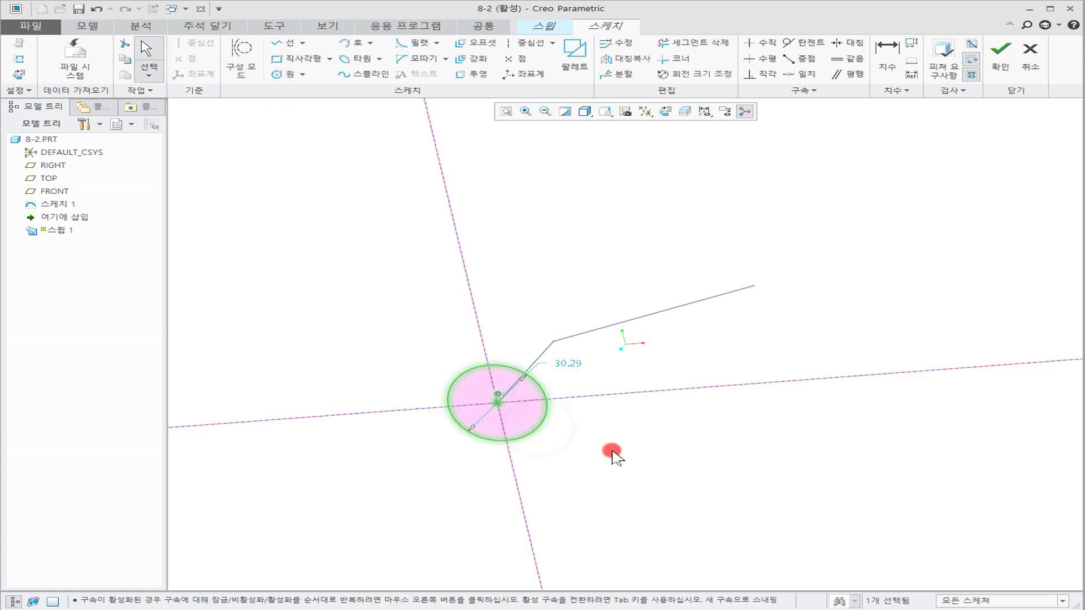
Set the section circle's diameter to 20 mm, finish the section sketch and complete the solid sweep.
{"action": "double_click", "coordinate": [576, 368]}
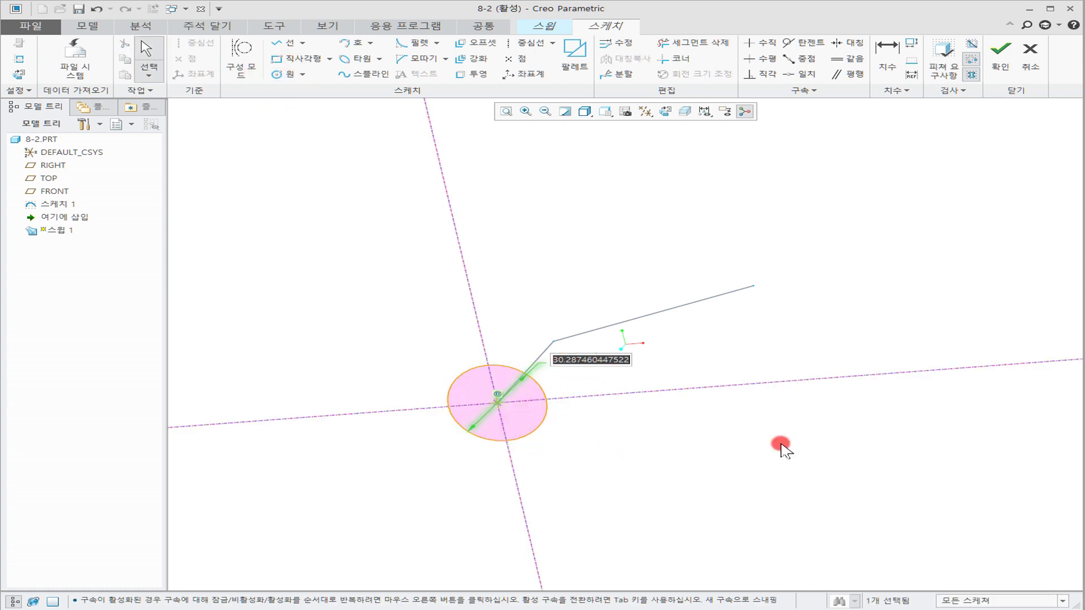
{"action": "type", "text": "20"}
{"action": "key", "text": "Return"}
{"action": "left_click", "coordinate": [859, 310]}
{"action": "left_click", "coordinate": [998, 51]}
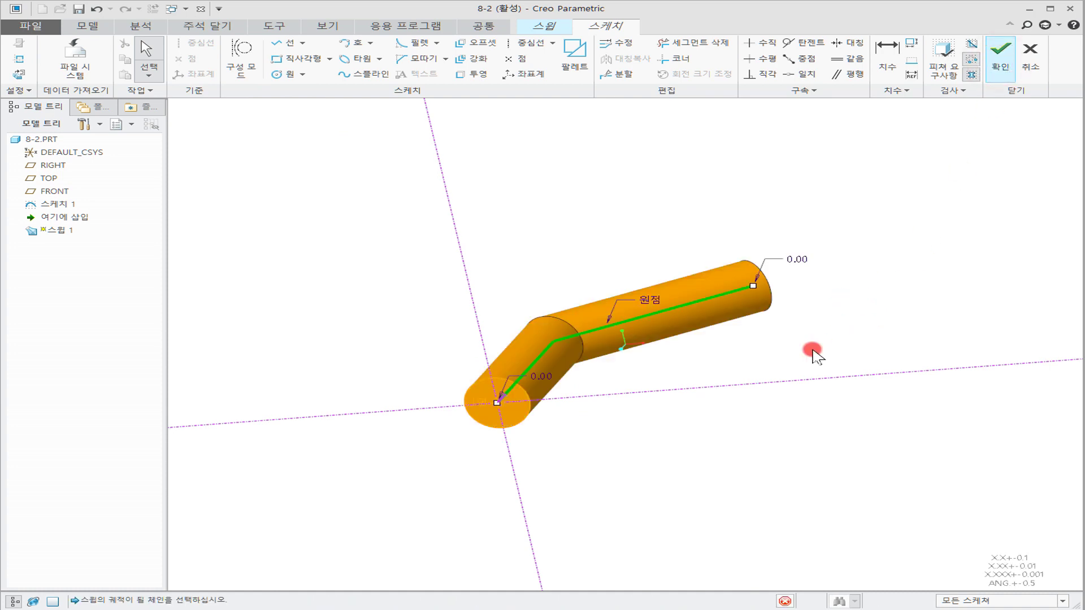
{"action": "middle_click_drag", "start_coordinate": [791, 203], "coordinate": [833, 230]}
{"action": "middle_click", "coordinate": [832, 230]}
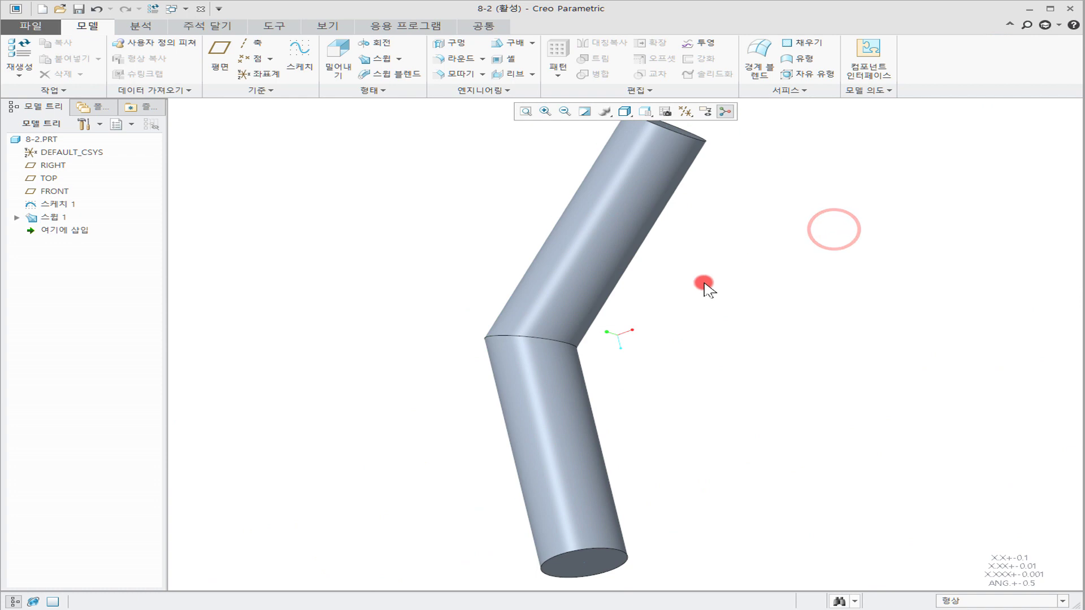
Check the 8-2 drawing in PowerPoint, return to Creo and turn on the display of datum planes.
{"action": "left_click_drag", "start_coordinate": [0, 28], "coordinate": [642, 26]}
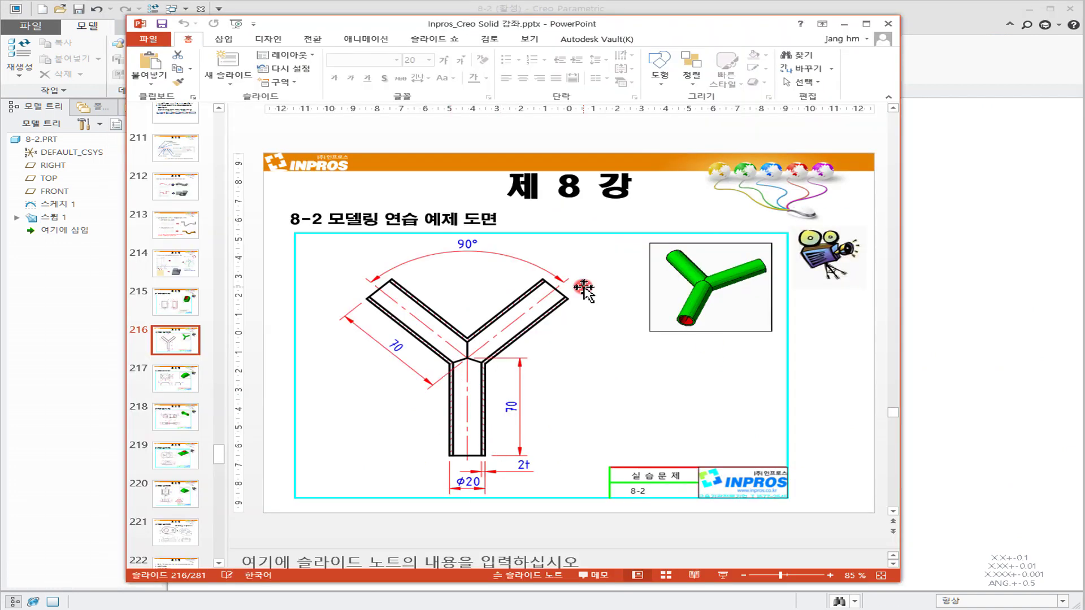
{"action": "left_click_drag", "start_coordinate": [728, 28], "coordinate": [0, 35]}
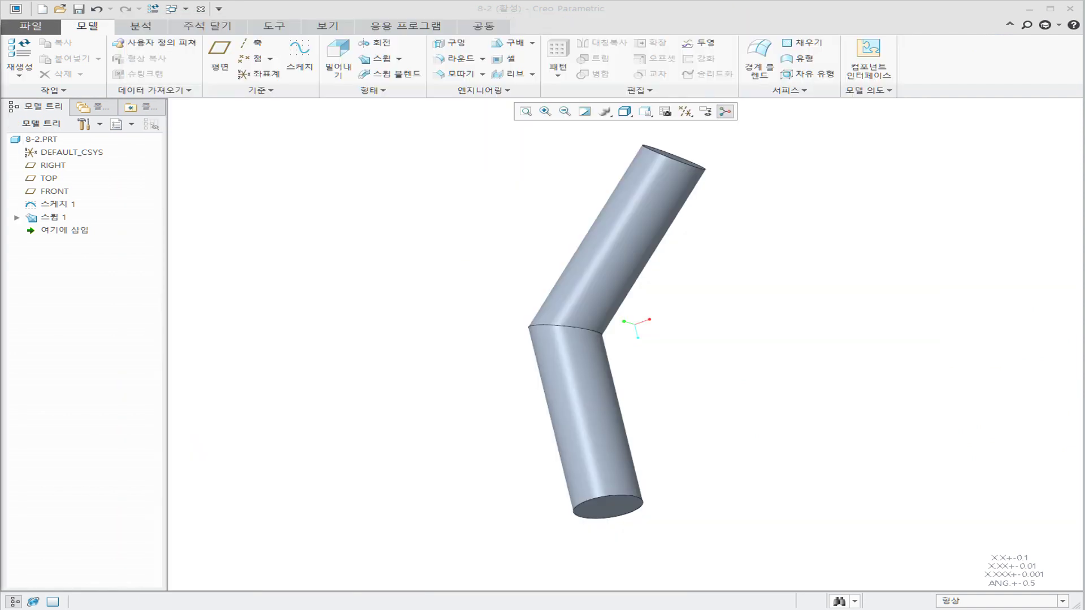
{"action": "middle_click_drag", "start_coordinate": [632, 254], "coordinate": [684, 164]}
{"action": "left_click", "coordinate": [685, 111]}
{"action": "left_click", "coordinate": [686, 177]}
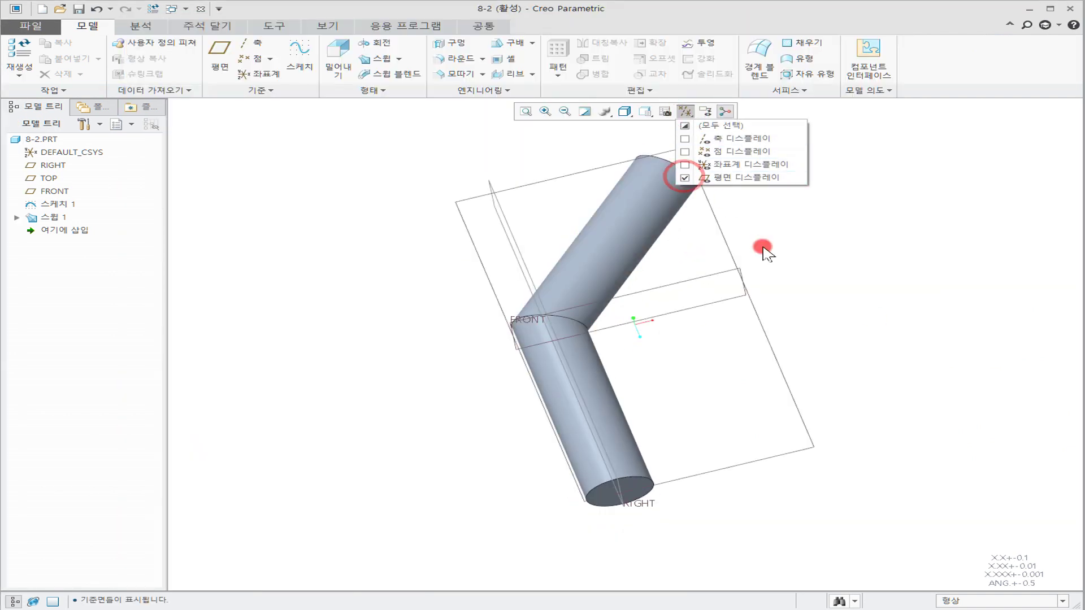
{"action": "left_click", "coordinate": [905, 328]}
{"action": "middle_click_drag", "start_coordinate": [692, 368], "coordinate": [421, 390]}
{"action": "left_click", "coordinate": [421, 390]}
{"action": "middle_click_drag", "start_coordinate": [595, 376], "coordinate": [565, 340]}
{"action": "left_click", "coordinate": [473, 277]}
Mirror the swept pipe about the RIGHT plane to form the third branch.
{"action": "left_click", "coordinate": [54, 217]}
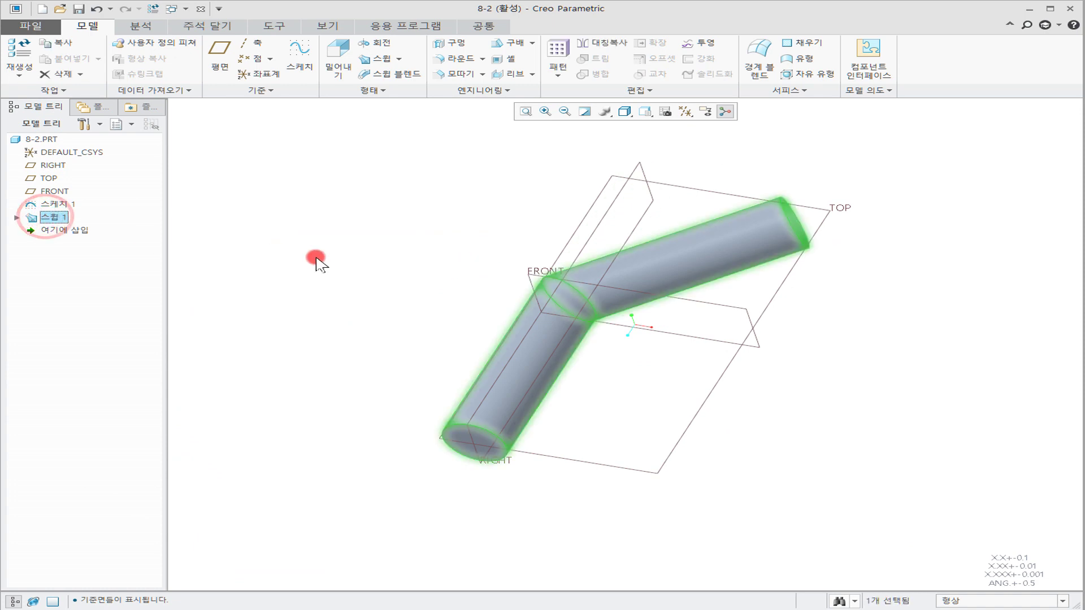
{"action": "left_click", "coordinate": [591, 43]}
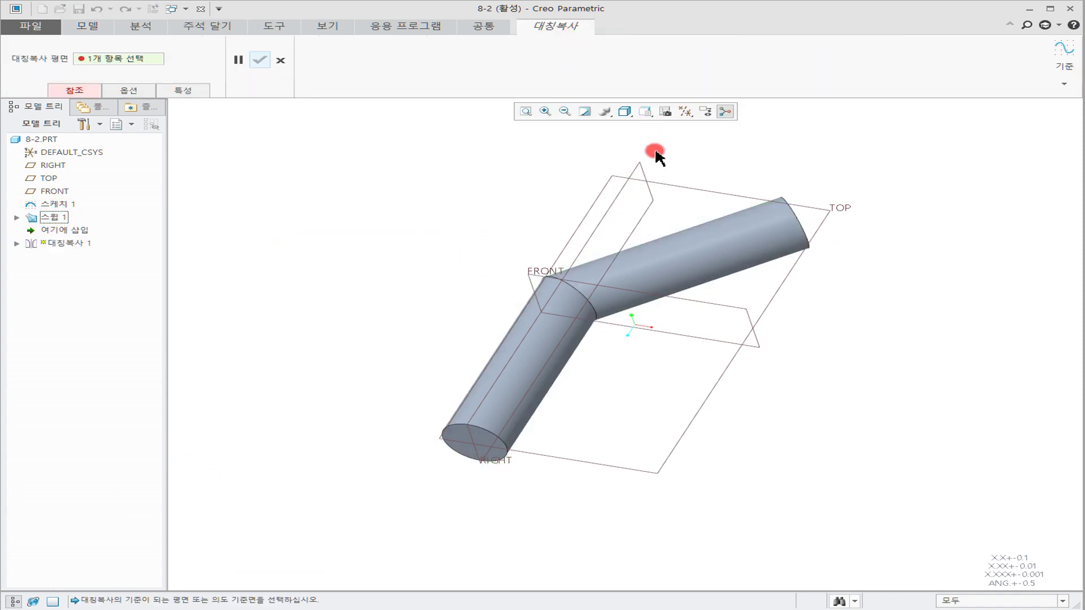
{"action": "left_click", "coordinate": [640, 165]}
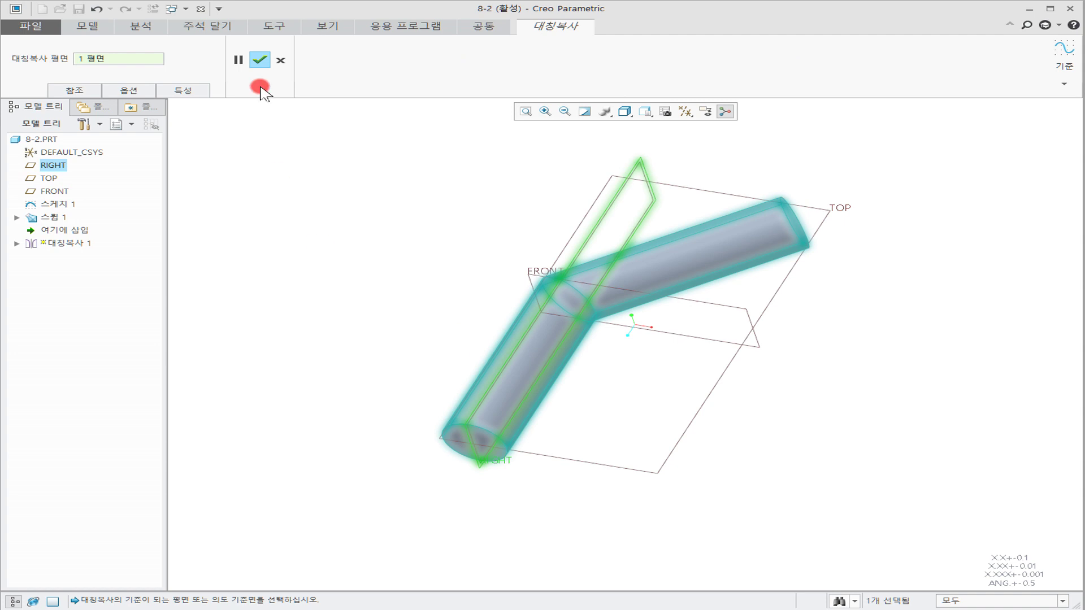
{"action": "left_click", "coordinate": [260, 60]}
{"action": "left_click", "coordinate": [784, 440]}
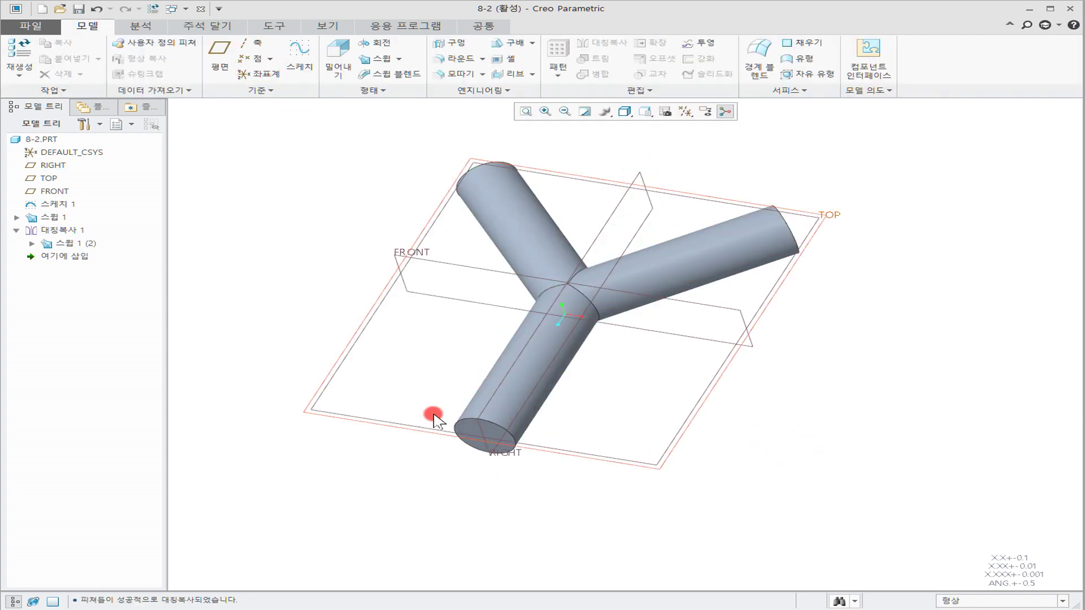
Hide all datum features around the Y-shaped body.
{"action": "middle_click_drag", "start_coordinate": [602, 387], "coordinate": [679, 392]}
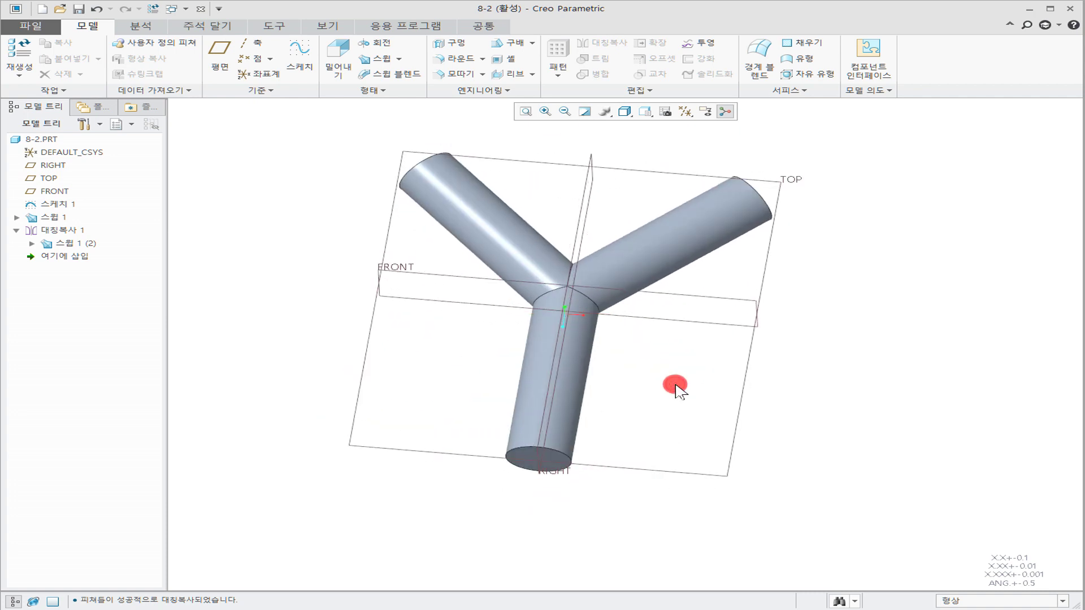
{"action": "scroll", "coordinate": [610, 243], "scroll_direction": "up", "scroll_amount": 3}
{"action": "left_click", "coordinate": [685, 111]}
{"action": "left_click", "coordinate": [688, 124]}
{"action": "left_click", "coordinate": [688, 124]}
{"action": "left_click", "coordinate": [637, 163]}
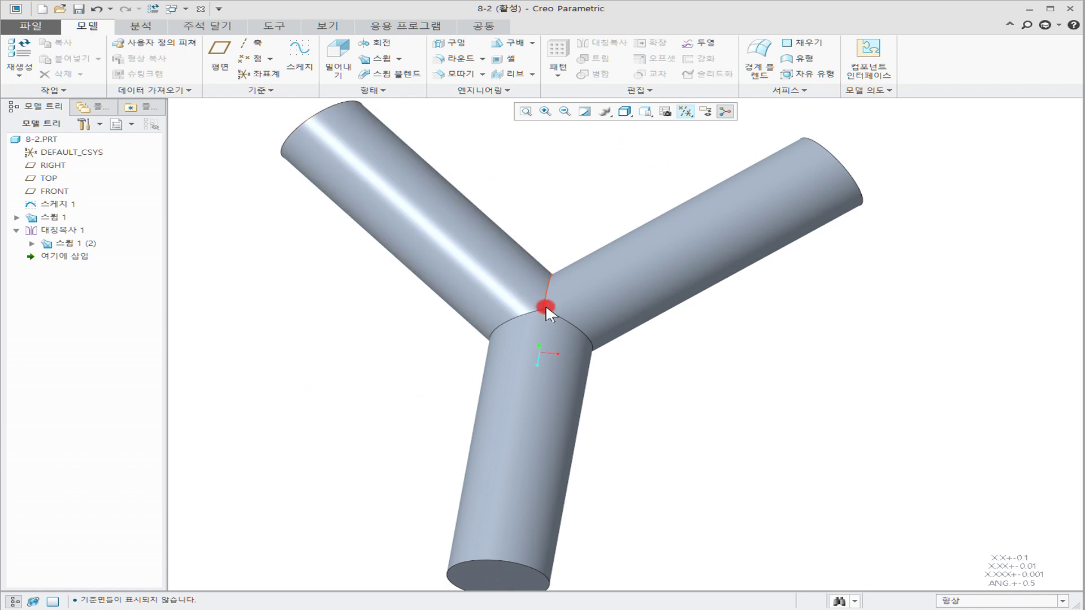
Start a Shell on the Y-shaped body and set its wall thickness to 2 mm.
{"action": "mouse_move", "coordinate": [622, 368]}
{"action": "middle_mouse_down"}
{"action": "mouse_move", "coordinate": [402, 340]}
{"action": "mouse_move", "coordinate": [593, 346]}
{"action": "mouse_move", "coordinate": [620, 298]}
{"action": "mouse_move", "coordinate": [602, 323]}
{"action": "mouse_move", "coordinate": [637, 303]}
{"action": "mouse_move", "coordinate": [472, 436]}
{"action": "middle_mouse_up"}
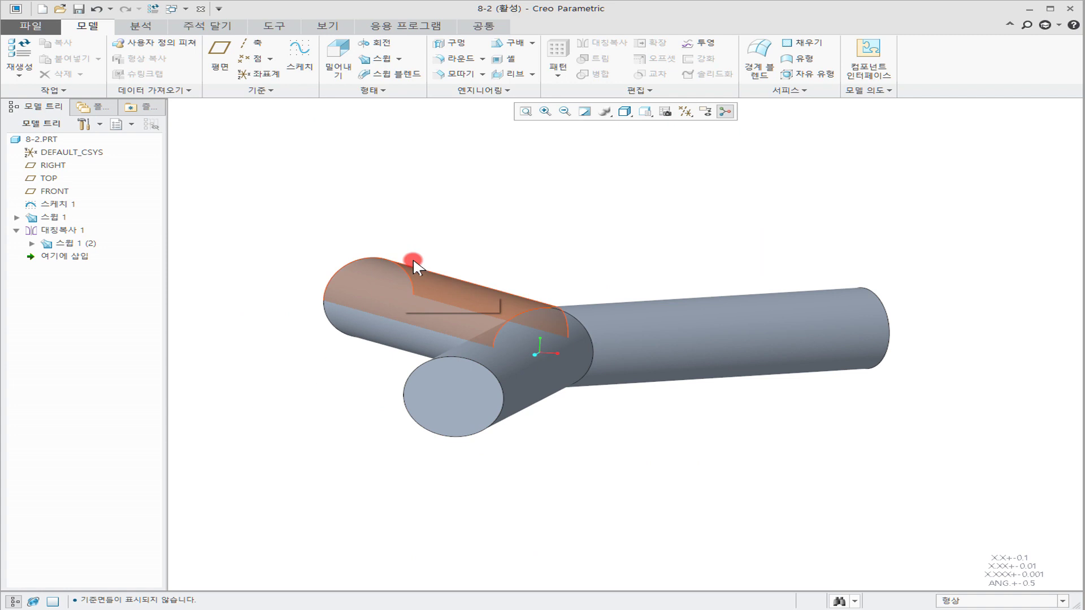
{"action": "left_click", "coordinate": [506, 59]}
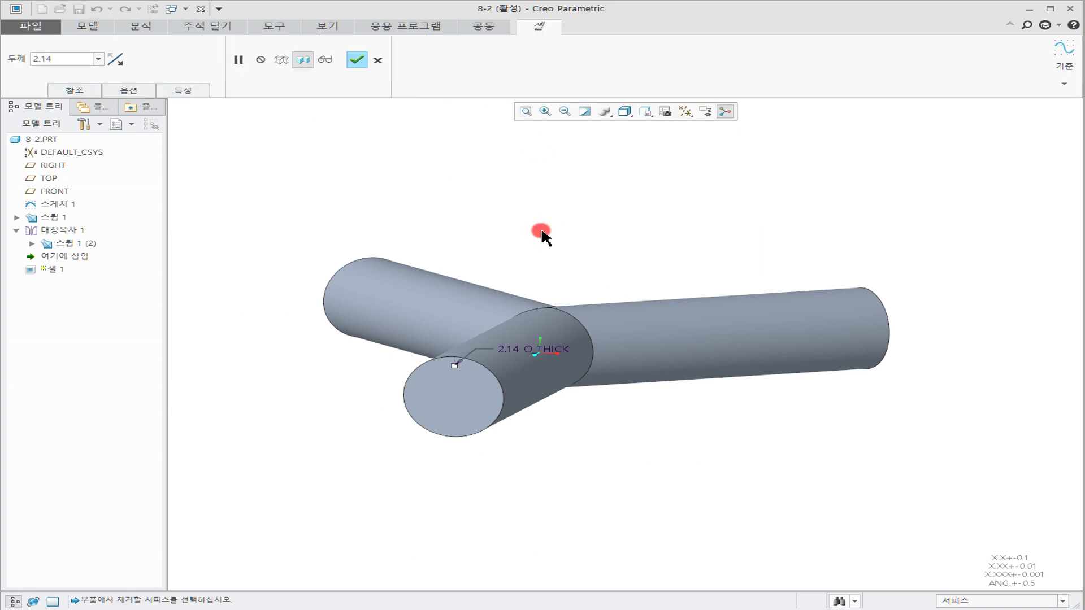
{"action": "left_click", "coordinate": [98, 58]}
{"action": "type", "text": "2"}
{"action": "key", "text": "Return"}
Select the end faces of all three branches as the surfaces to remove, and complete the shell.
{"action": "left_click", "coordinate": [636, 353]}
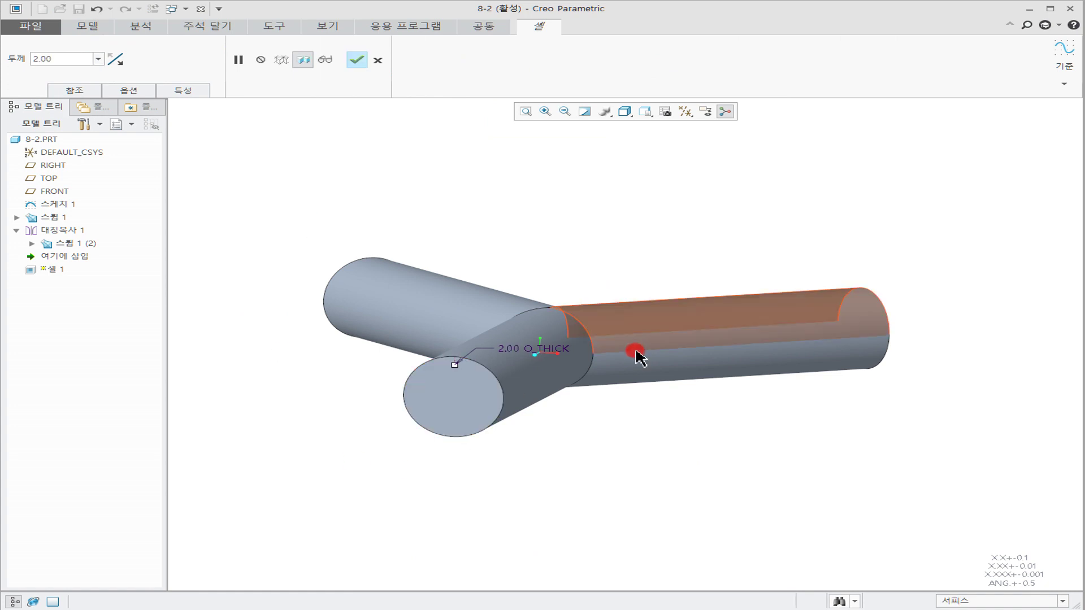
{"action": "left_click", "coordinate": [460, 407]}
{"action": "middle_click_drag", "start_coordinate": [770, 407], "coordinate": [708, 423]}
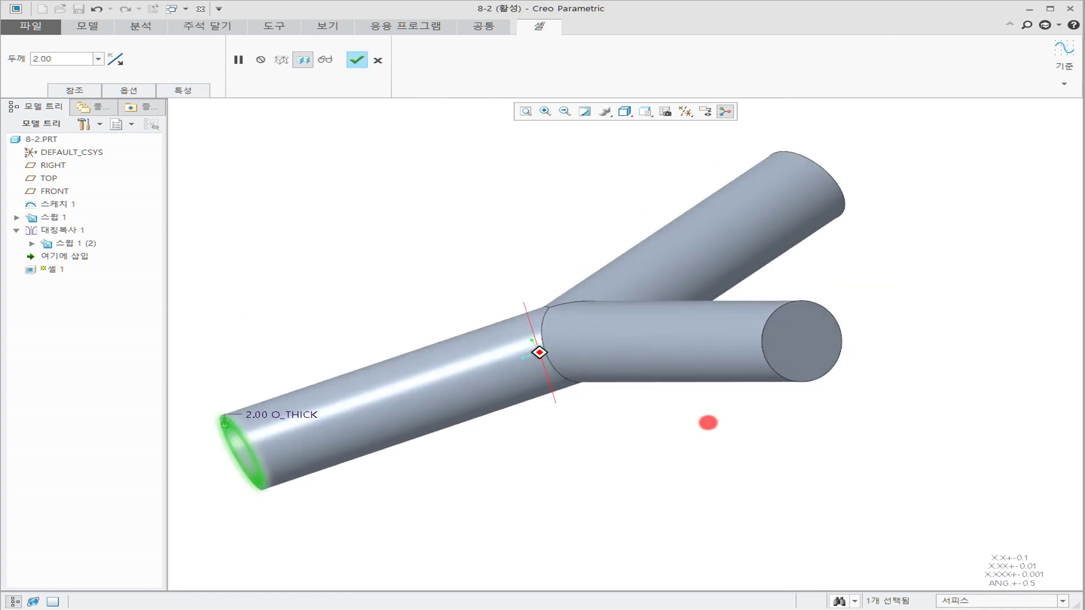
{"action": "left_click", "coordinate": [806, 354], "text": "ctrl"}
{"action": "middle_click_drag", "start_coordinate": [747, 230], "coordinate": [758, 309]}
{"action": "left_click", "coordinate": [824, 303], "text": "ctrl"}
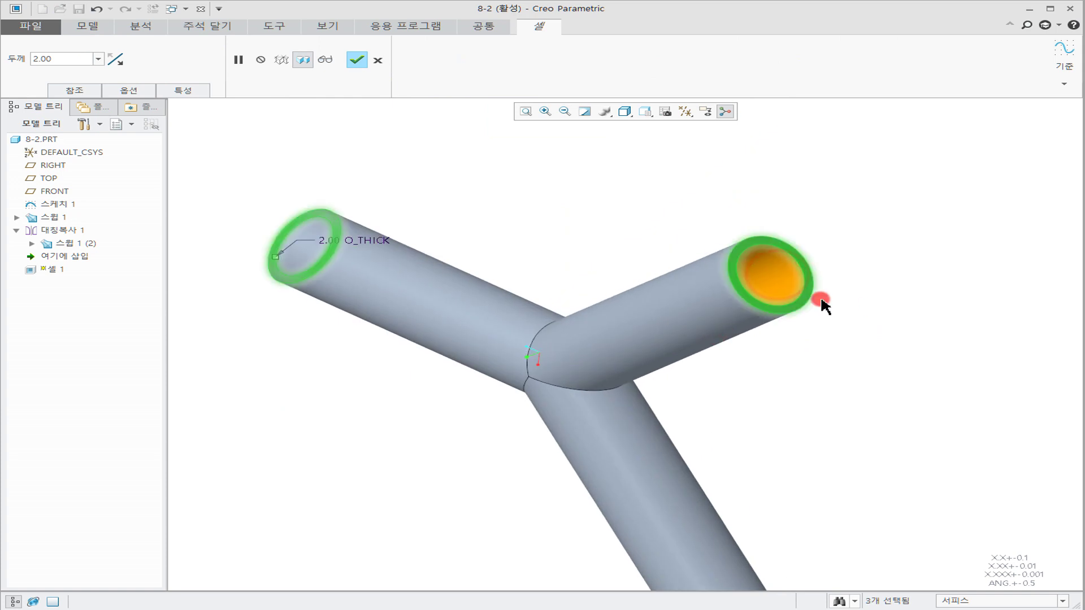
{"action": "left_click", "coordinate": [347, 61]}
{"action": "mouse_move", "coordinate": [738, 230]}
{"action": "middle_mouse_down"}
{"action": "mouse_move", "coordinate": [674, 321]}
{"action": "mouse_move", "coordinate": [605, 303]}
{"action": "mouse_move", "coordinate": [693, 291]}
{"action": "mouse_move", "coordinate": [734, 228]}
{"action": "mouse_move", "coordinate": [735, 255]}
{"action": "mouse_move", "coordinate": [721, 242]}
{"action": "middle_mouse_up"}
Turn the datum plane display back on for the shelled pipe.
{"action": "left_click", "coordinate": [686, 111]}
{"action": "left_click", "coordinate": [685, 178]}
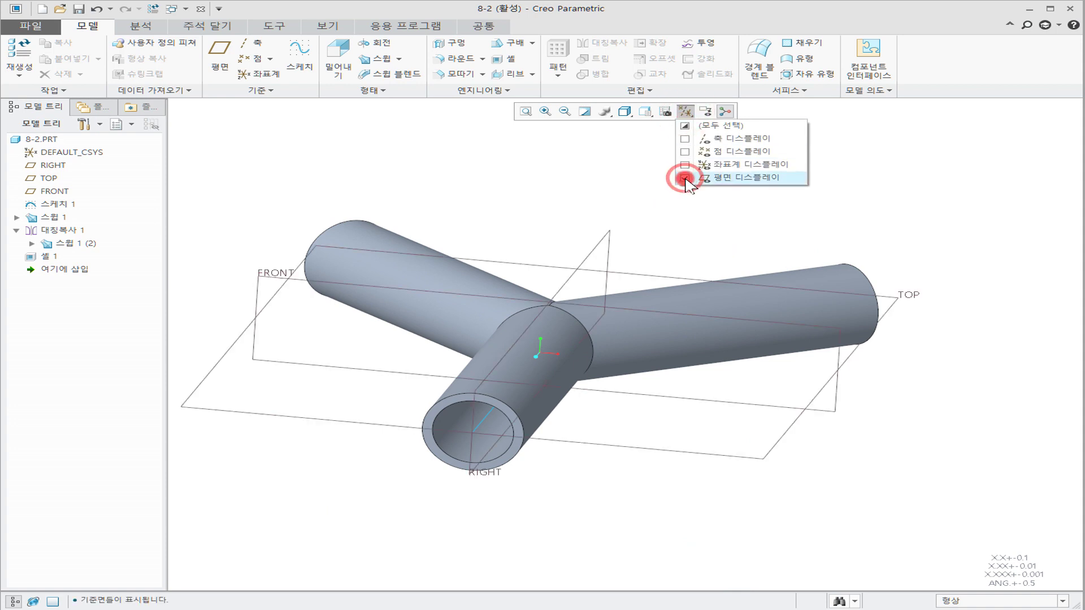
{"action": "left_click", "coordinate": [581, 185]}
{"action": "middle_click_drag", "start_coordinate": [581, 184], "coordinate": [555, 174]}
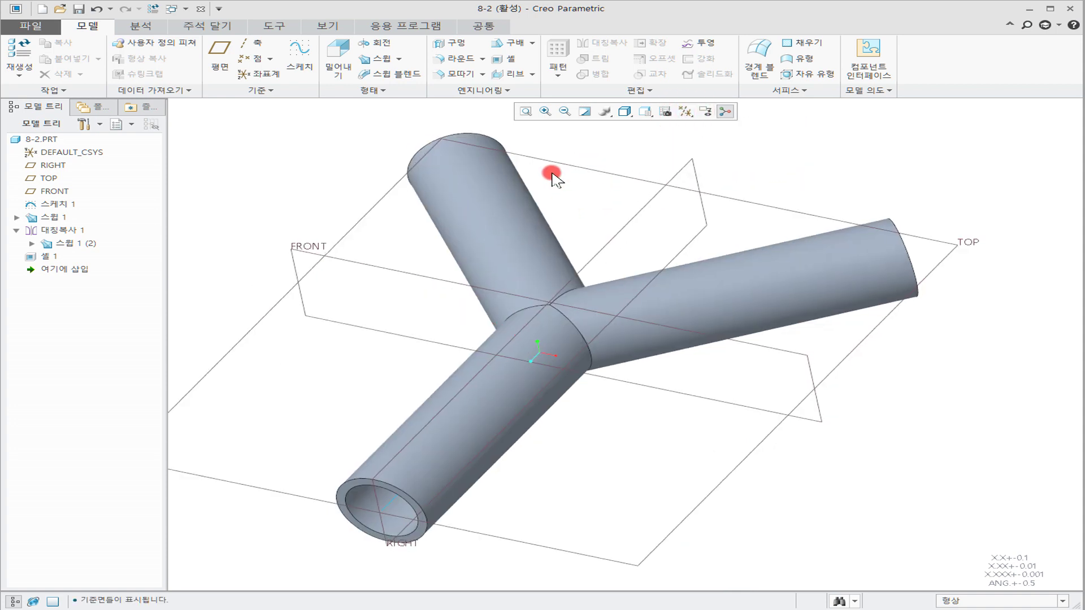
Create a planar cross-section of the pipe on the TOP datum plane with a 0.00 offset.
{"action": "left_click", "coordinate": [351, 28]}
{"action": "left_click", "coordinate": [486, 76]}
{"action": "left_click", "coordinate": [490, 87]}
{"action": "left_click", "coordinate": [967, 242]}
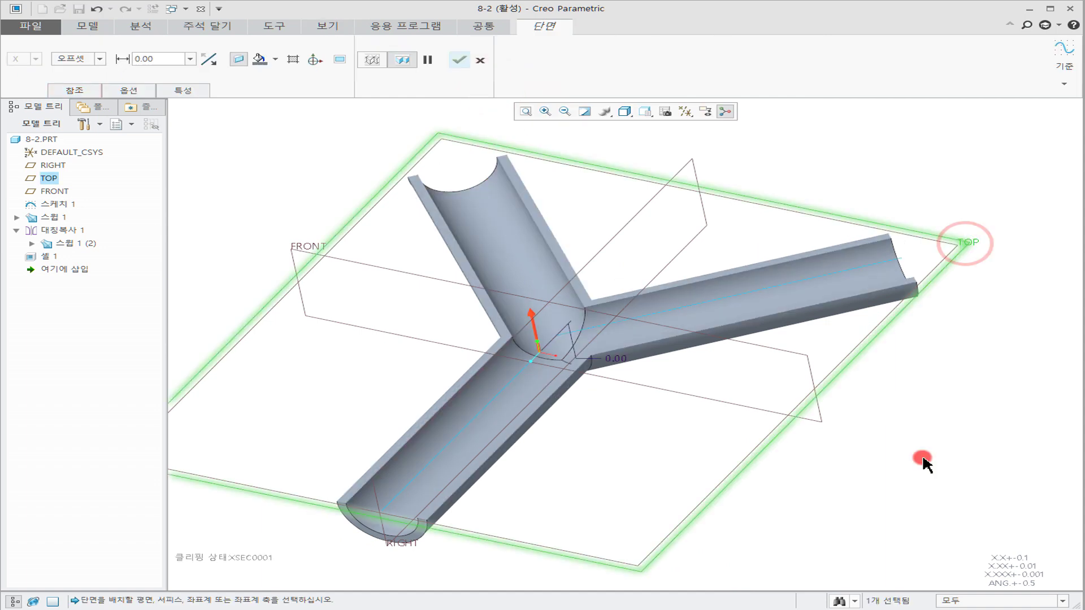
{"action": "middle_click_drag", "start_coordinate": [719, 426], "coordinate": [626, 438]}
{"action": "middle_click", "coordinate": [675, 462]}
{"action": "left_click", "coordinate": [668, 457]}
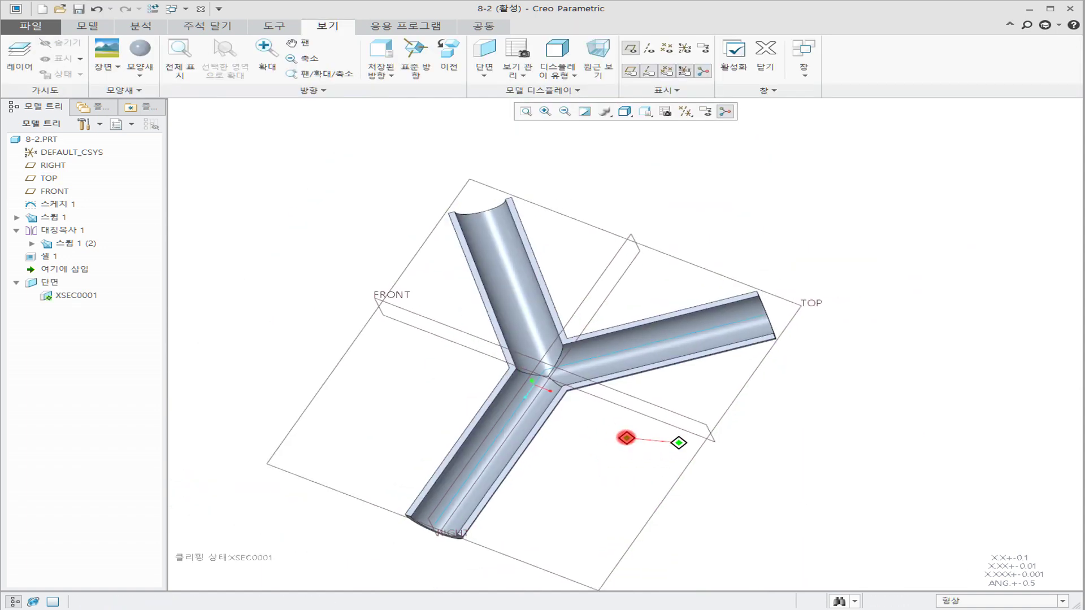
Apply the red appearance to the inner surfaces of all three pipe branches.
{"action": "left_click", "coordinate": [148, 73]}
{"action": "left_click", "coordinate": [240, 162]}
{"action": "left_click", "coordinate": [532, 305]}
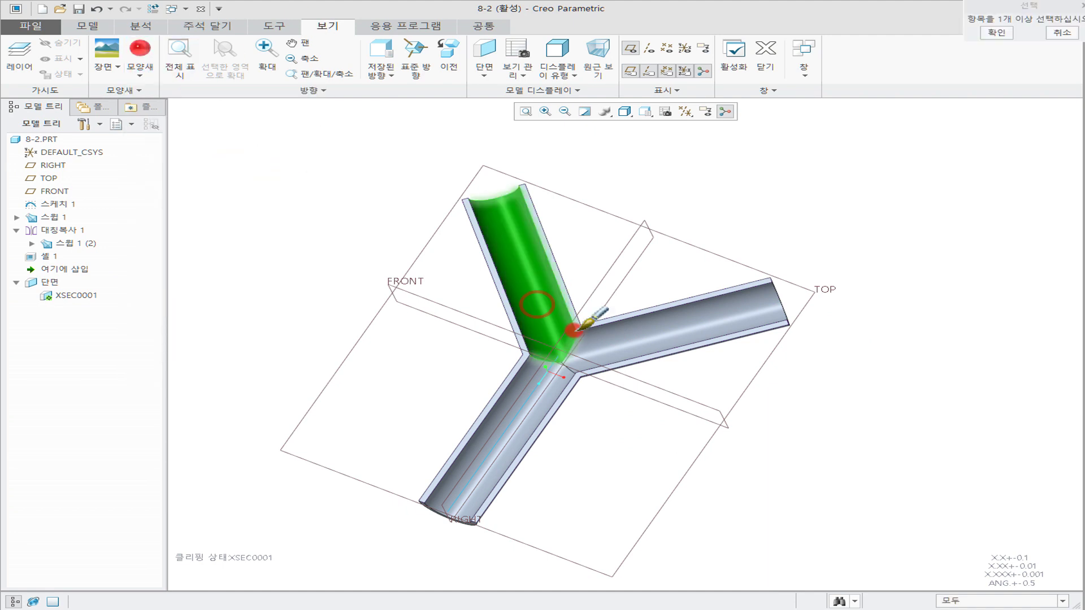
{"action": "left_click", "coordinate": [628, 347], "text": "ctrl"}
{"action": "left_click", "coordinate": [516, 382], "text": "ctrl"}
{"action": "middle_click", "coordinate": [803, 428]}
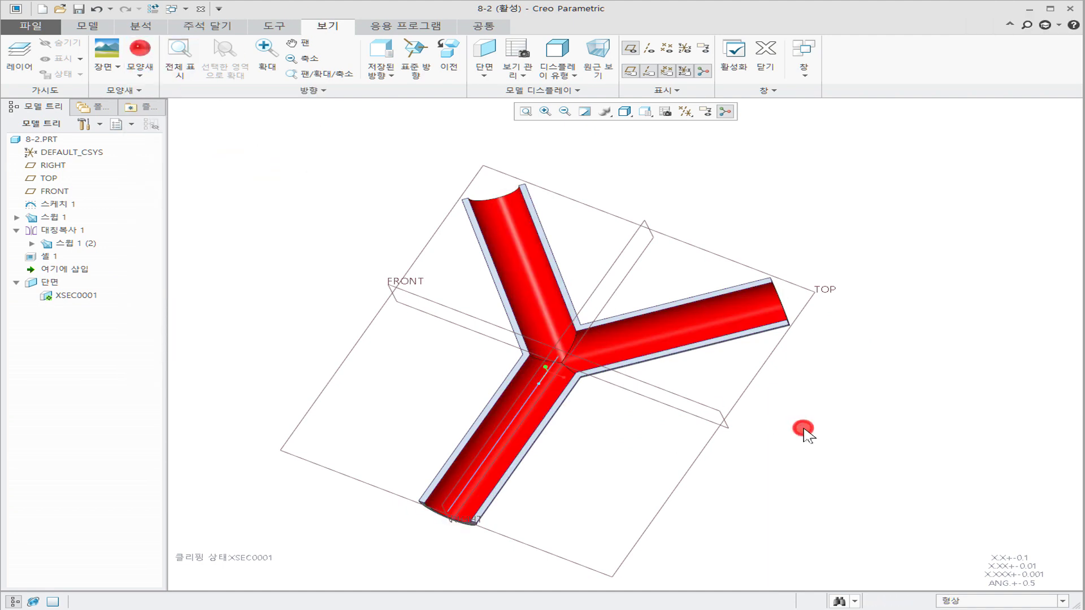
Apply the green appearance to the whole 8-2.PRT part.
{"action": "left_click", "coordinate": [140, 68]}
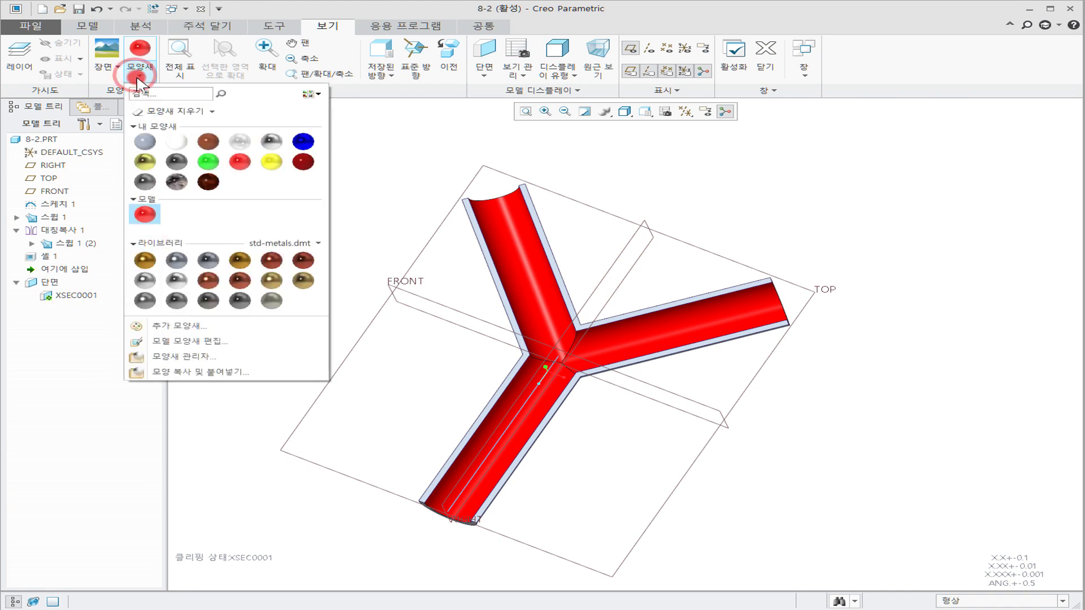
{"action": "left_click", "coordinate": [208, 164]}
{"action": "left_click", "coordinate": [45, 139]}
{"action": "middle_click", "coordinate": [288, 156]}
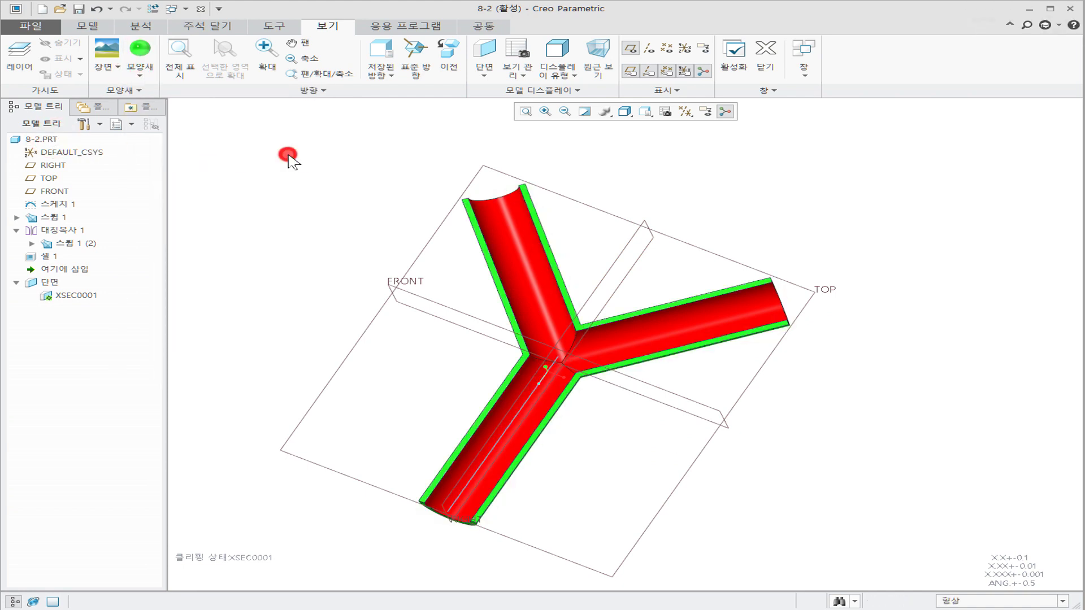
Hide all datum features around the sectioned pipe.
{"action": "middle_click_drag", "start_coordinate": [303, 221], "coordinate": [733, 132]}
{"action": "left_click", "coordinate": [685, 111]}
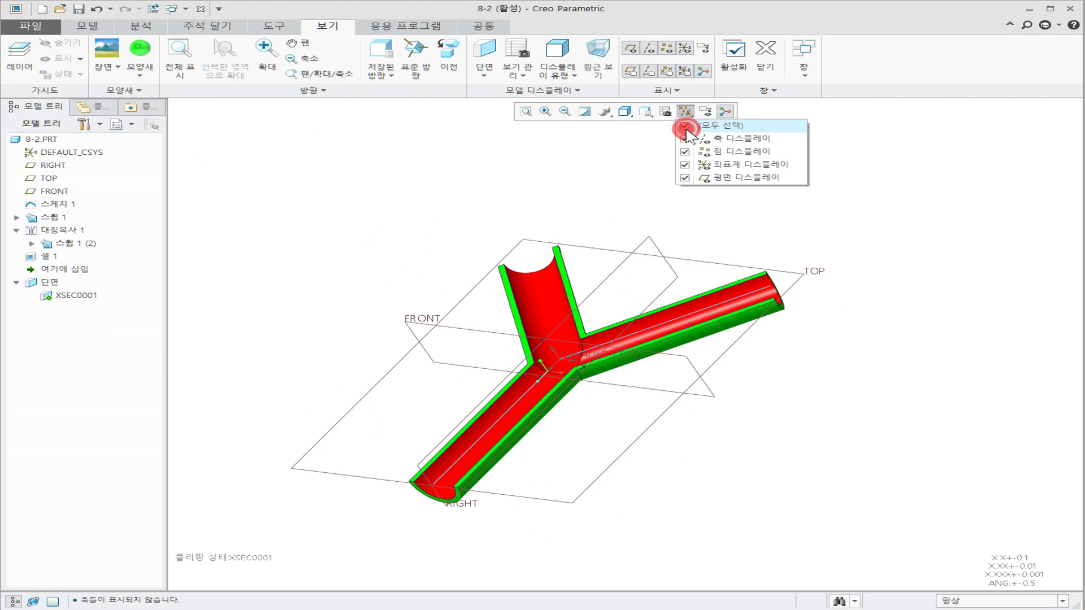
{"action": "left_click", "coordinate": [685, 128]}
{"action": "left_click", "coordinate": [565, 181]}
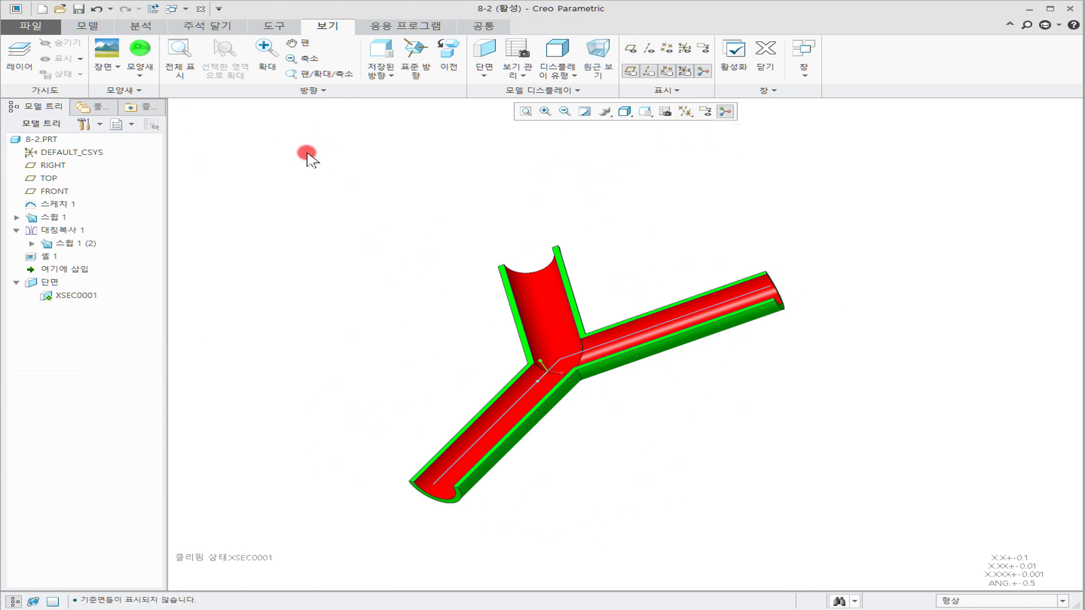
{"action": "middle_click_drag", "start_coordinate": [786, 199], "coordinate": [734, 232]}
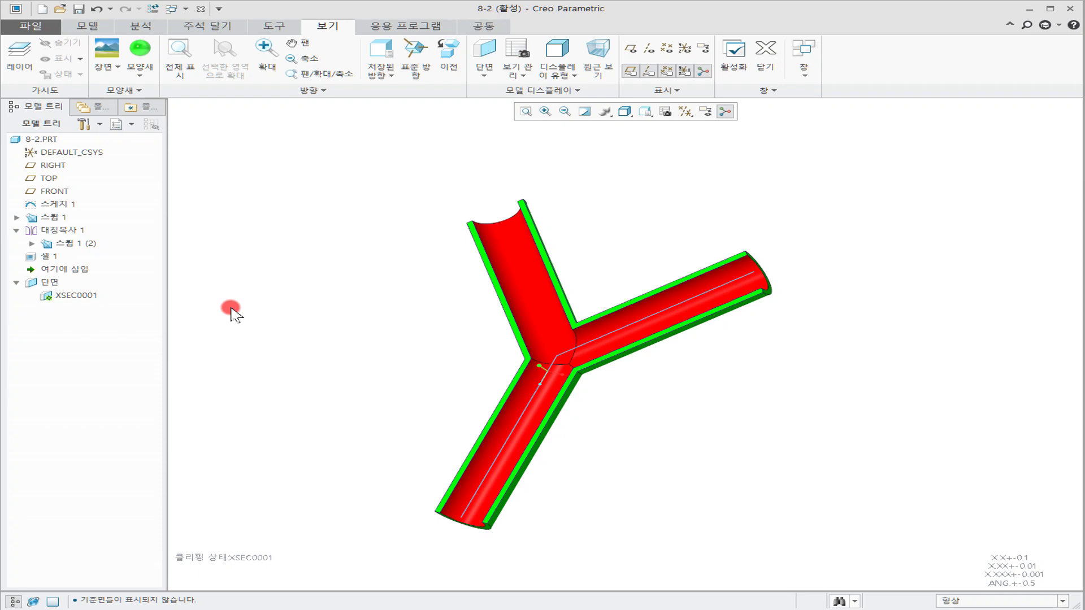
Deactivate the cross-section on the TOP plane and collapse the section group in the model tree.
{"action": "right_click", "coordinate": [69, 297]}
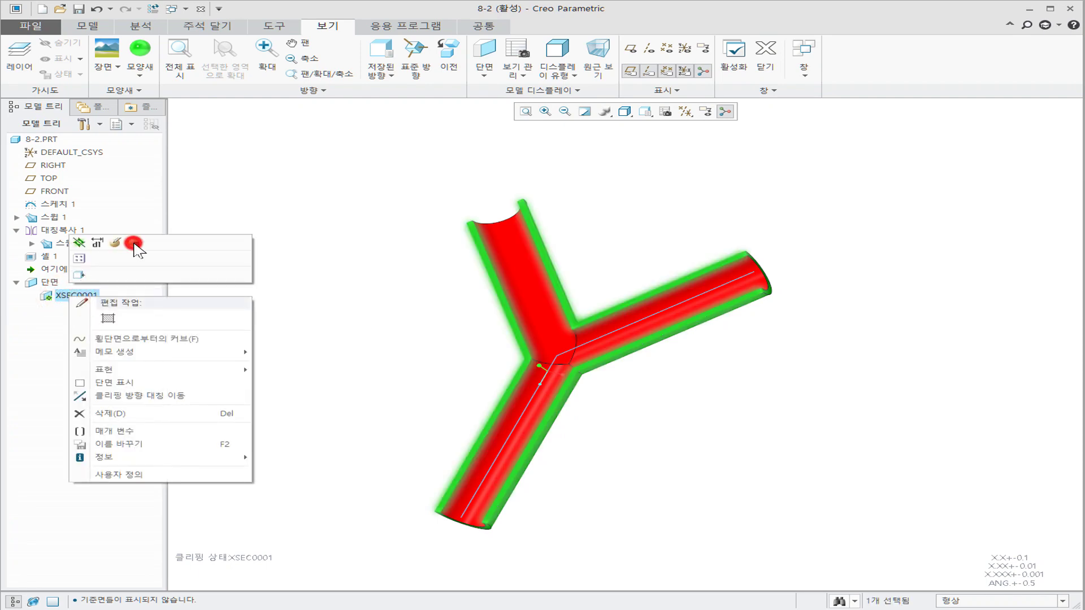
{"action": "left_click", "coordinate": [134, 242]}
{"action": "left_click", "coordinate": [93, 325]}
{"action": "middle_click_drag", "start_coordinate": [381, 289], "coordinate": [351, 283]}
{"action": "left_click", "coordinate": [285, 281]}
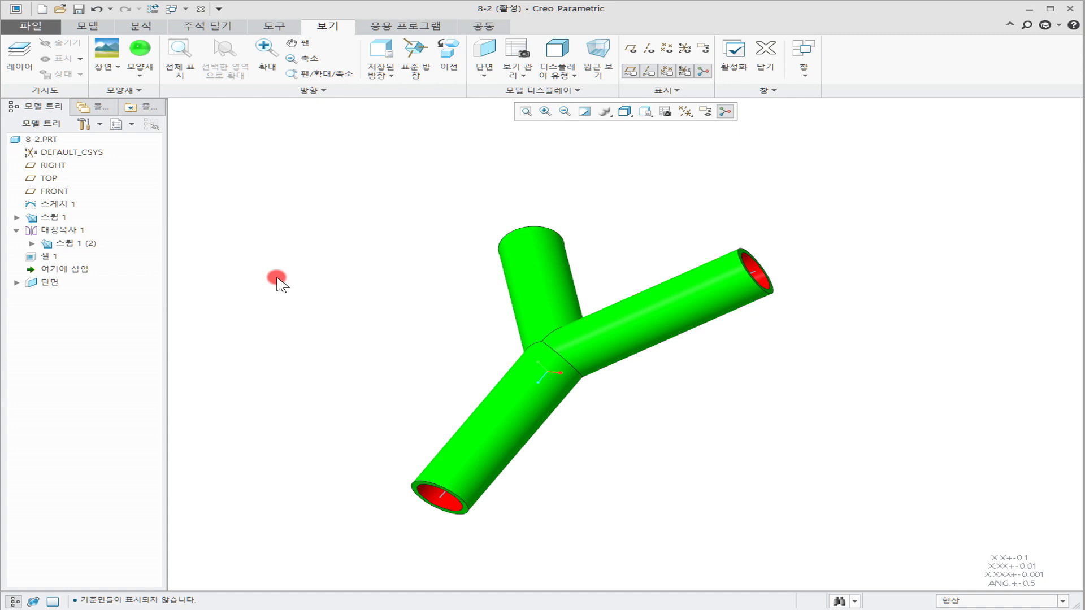
{"action": "left_click", "coordinate": [273, 278]}
{"action": "left_click", "coordinate": [376, 230]}
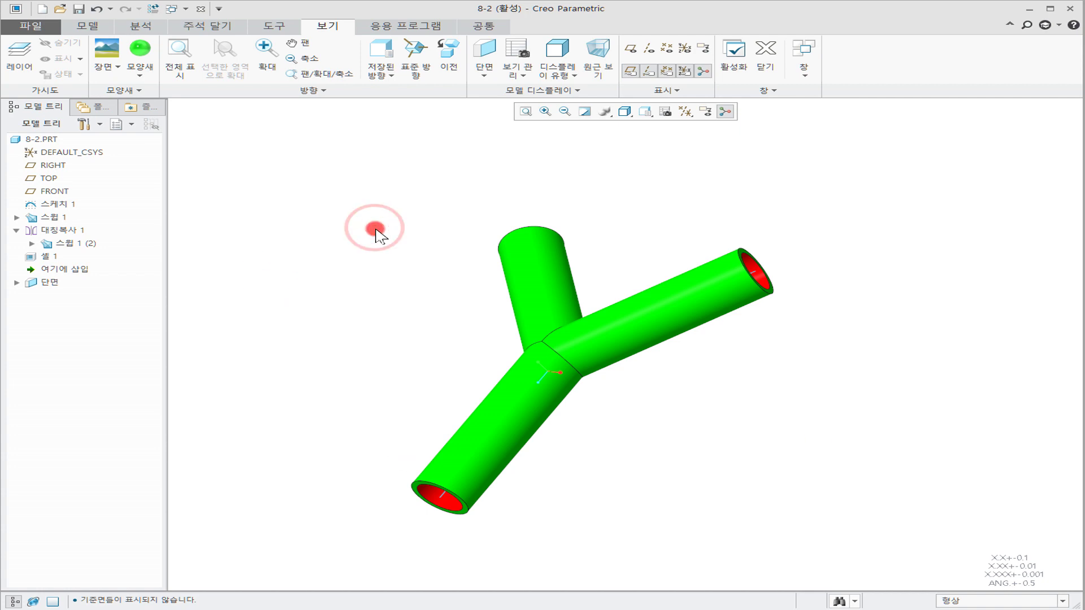